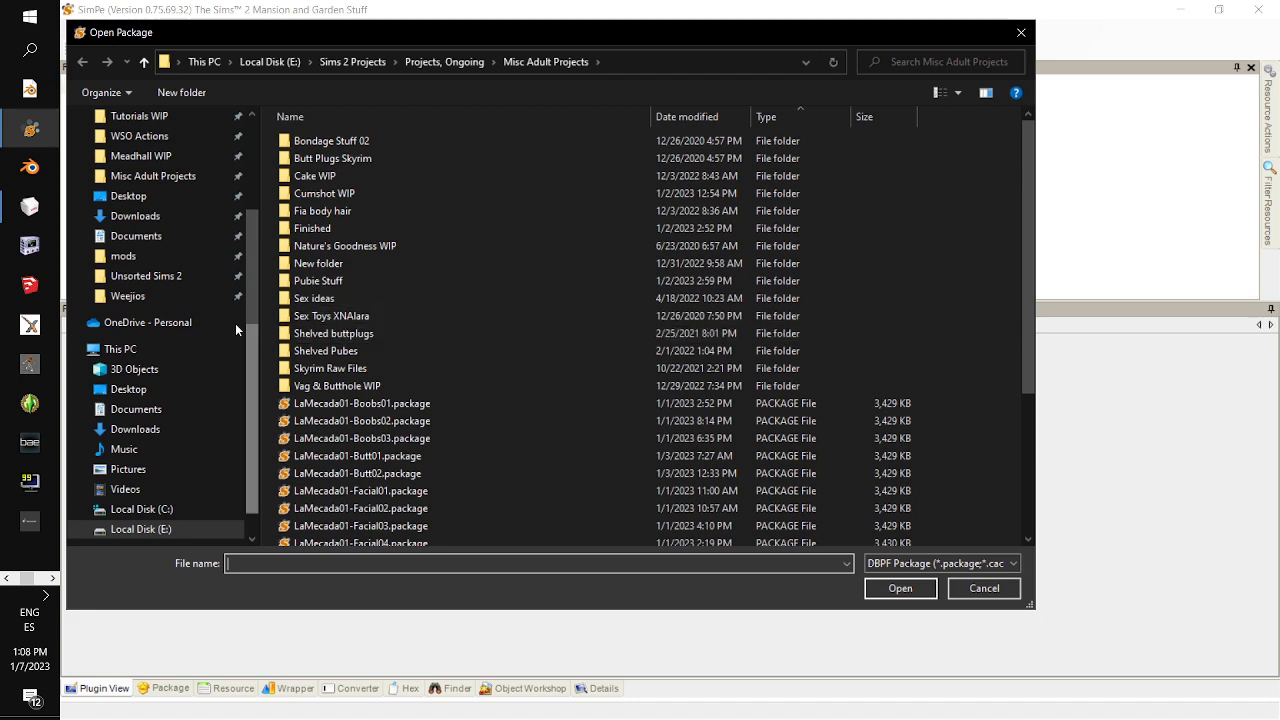
- Open Sculpture-object-tutorial.package from the Slaving workshop folder on the Desktop
scroll(170, 260, "up", 2)
left_click(184, 330)
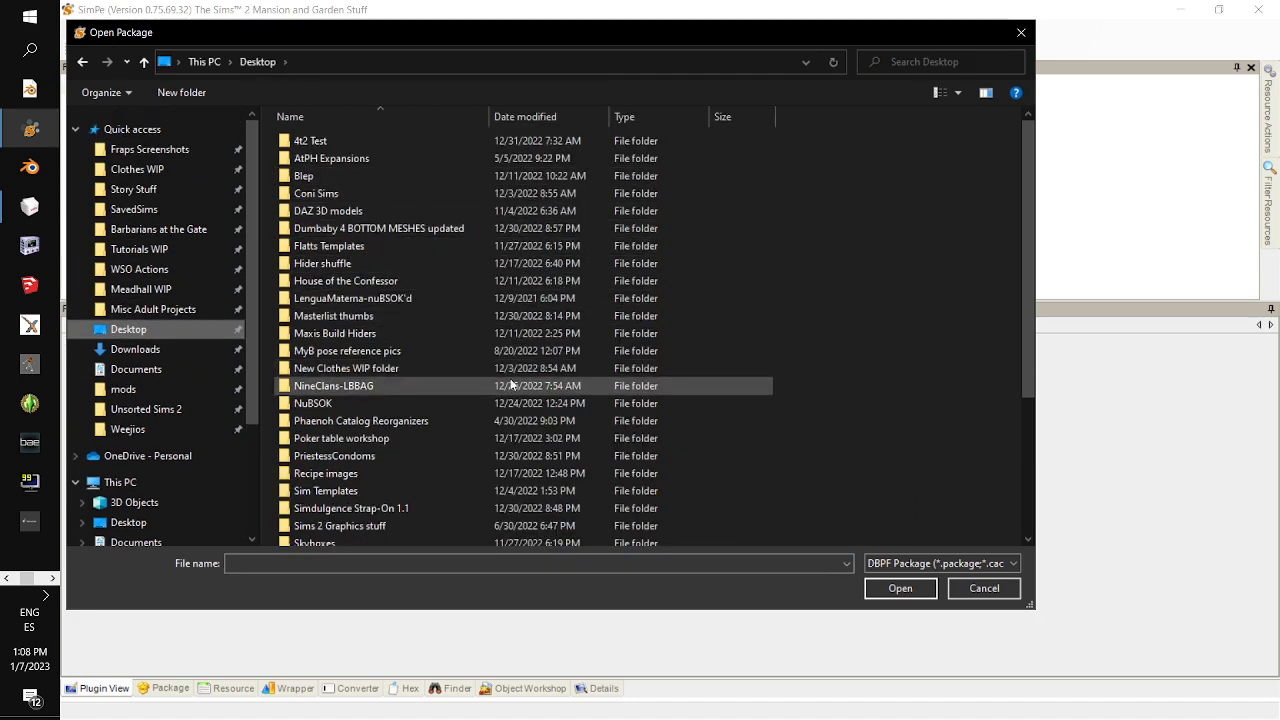
scroll(510, 385, "down", 1)
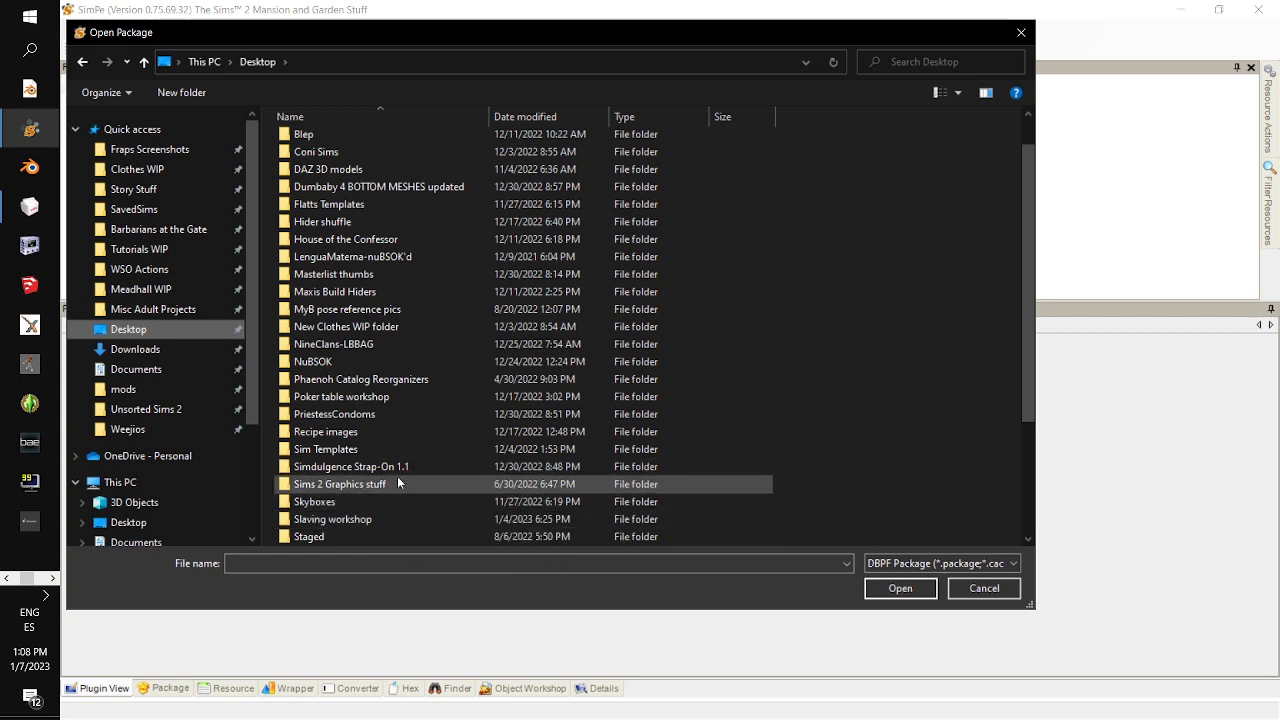
double_click(393, 512)
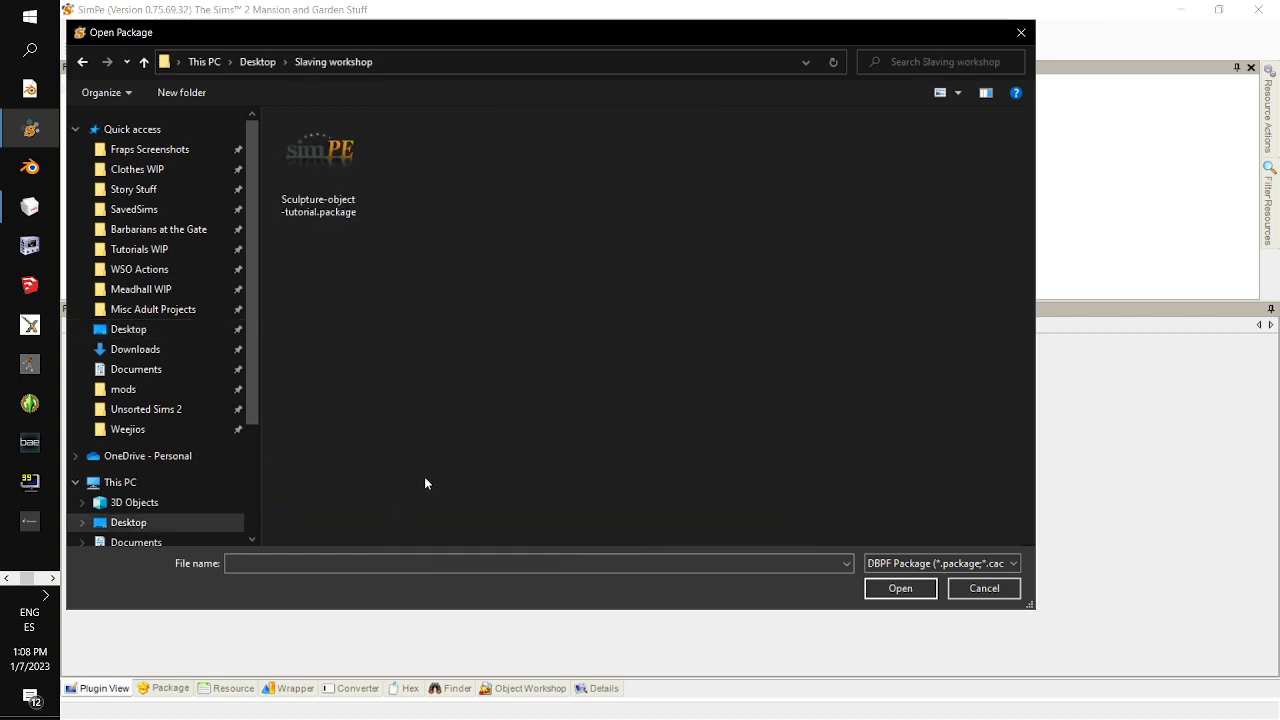
double_click(350, 192)
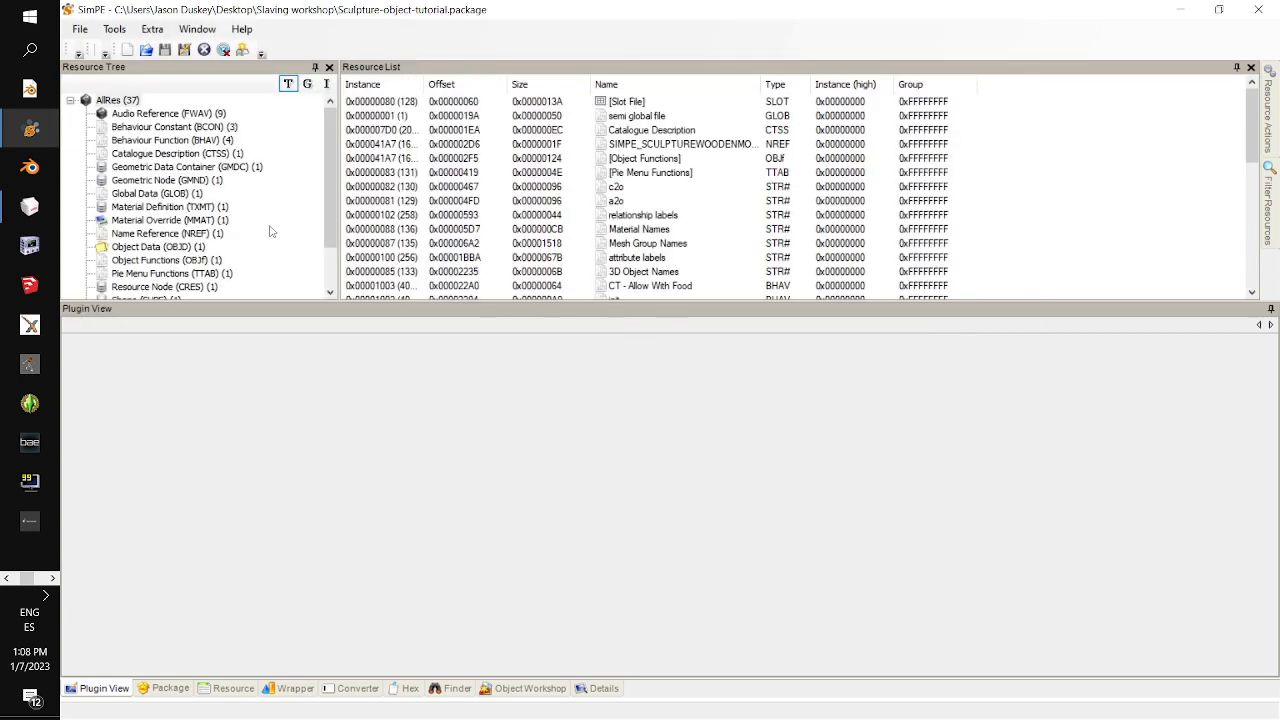
- Preview the sculpture mesh in the package's Geometric Data Container (GMDC) and rotate the model to view it at an angle
left_click(260, 168)
left_click(490, 103)
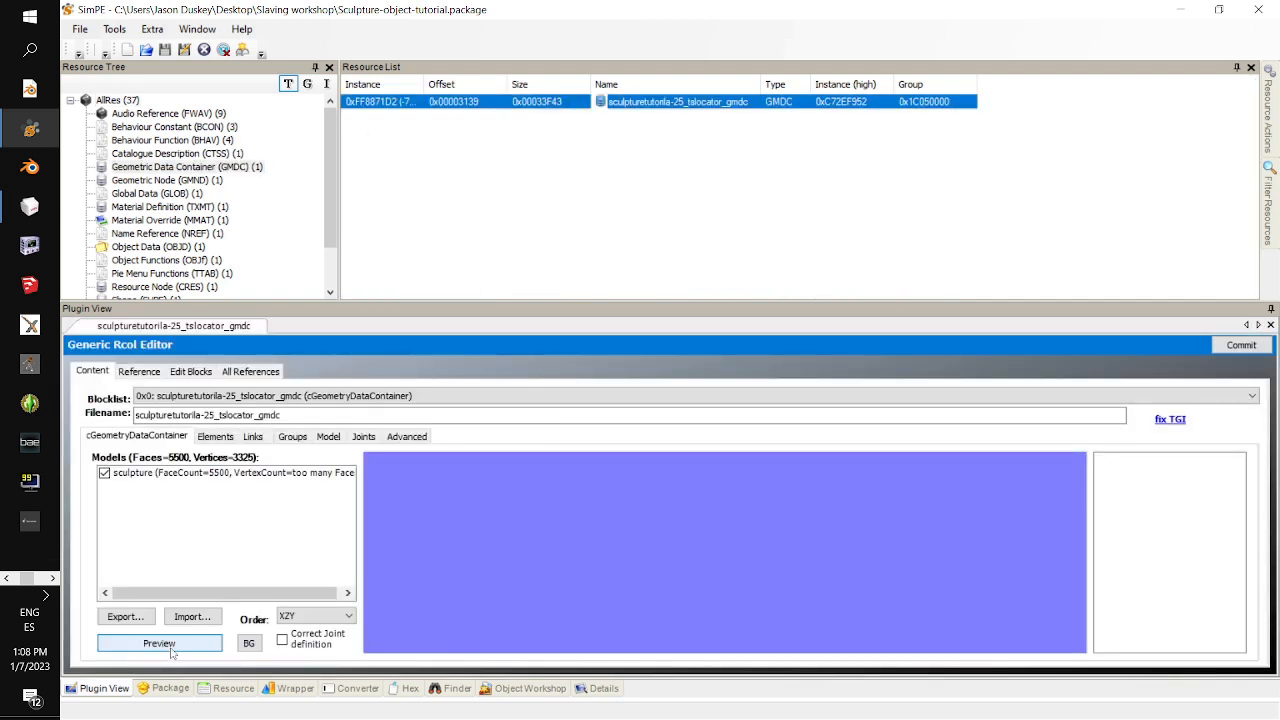
left_click(172, 645)
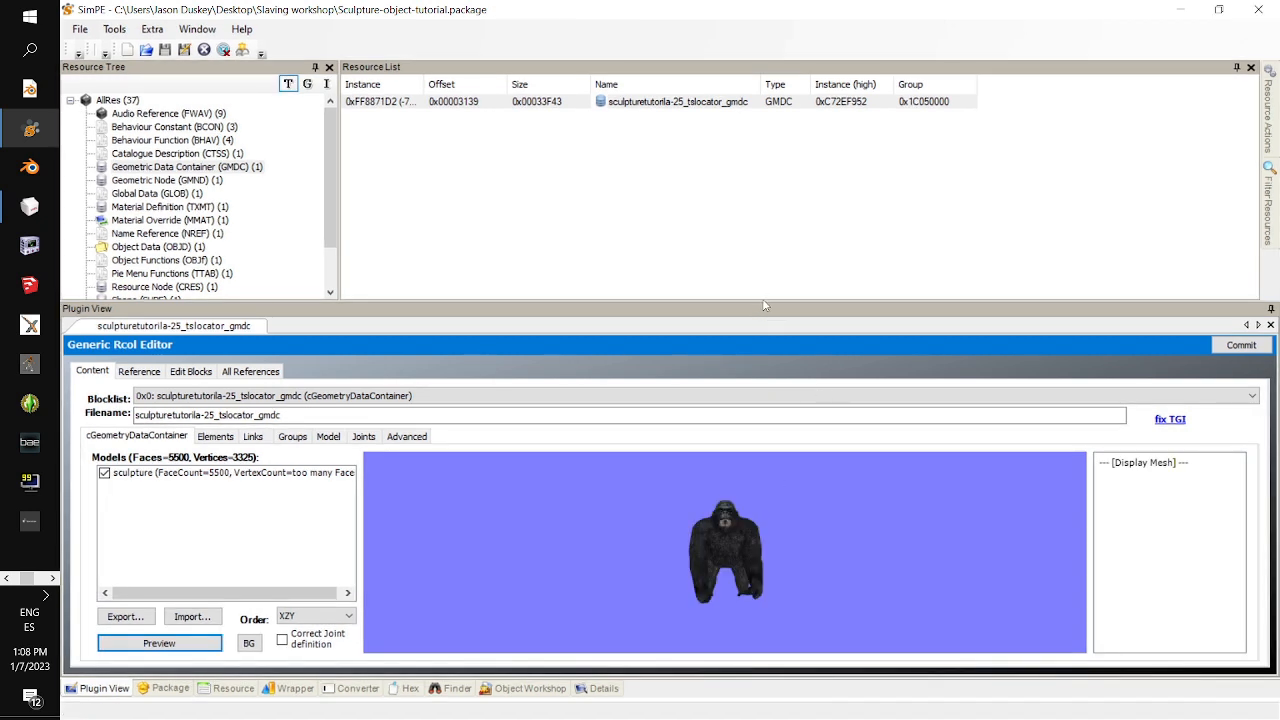
left_click_drag(764, 309, 775, 233)
left_click_drag(766, 500, 750, 463)
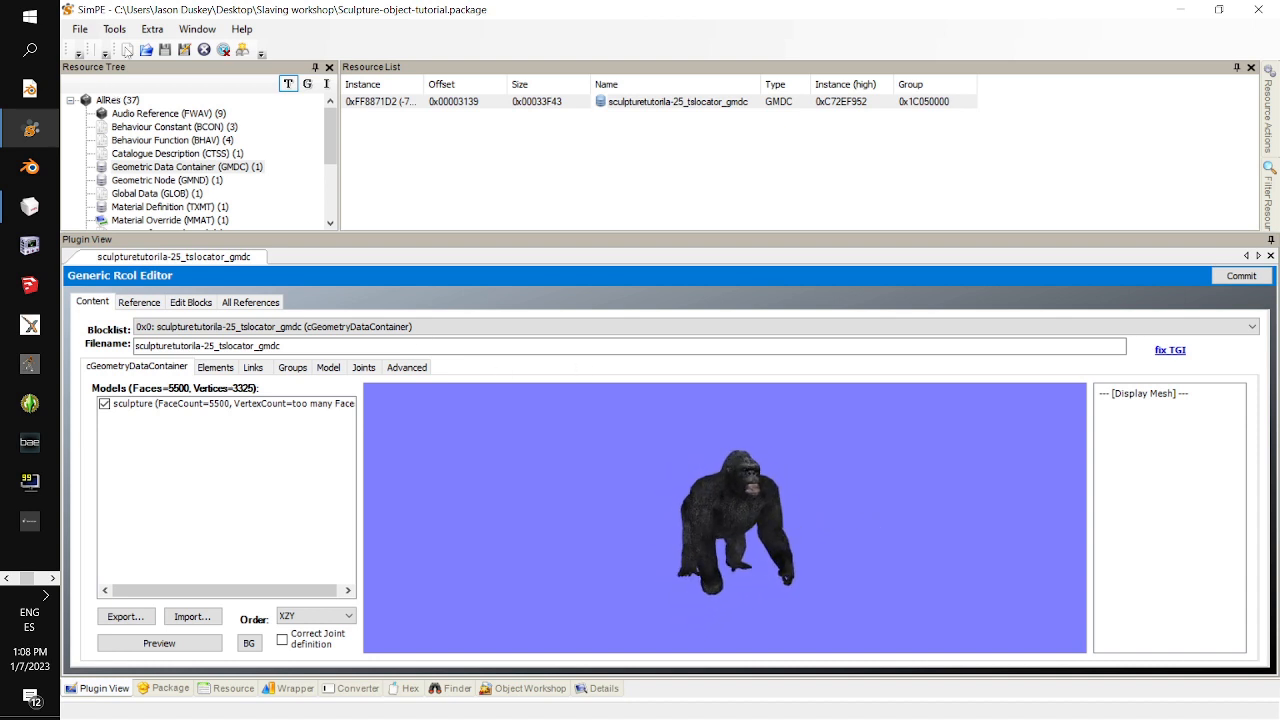
- Open the package in the Scenegrapher and group the TXMT and TXTR nodes together, apart from the main resource chain
left_click(116, 32)
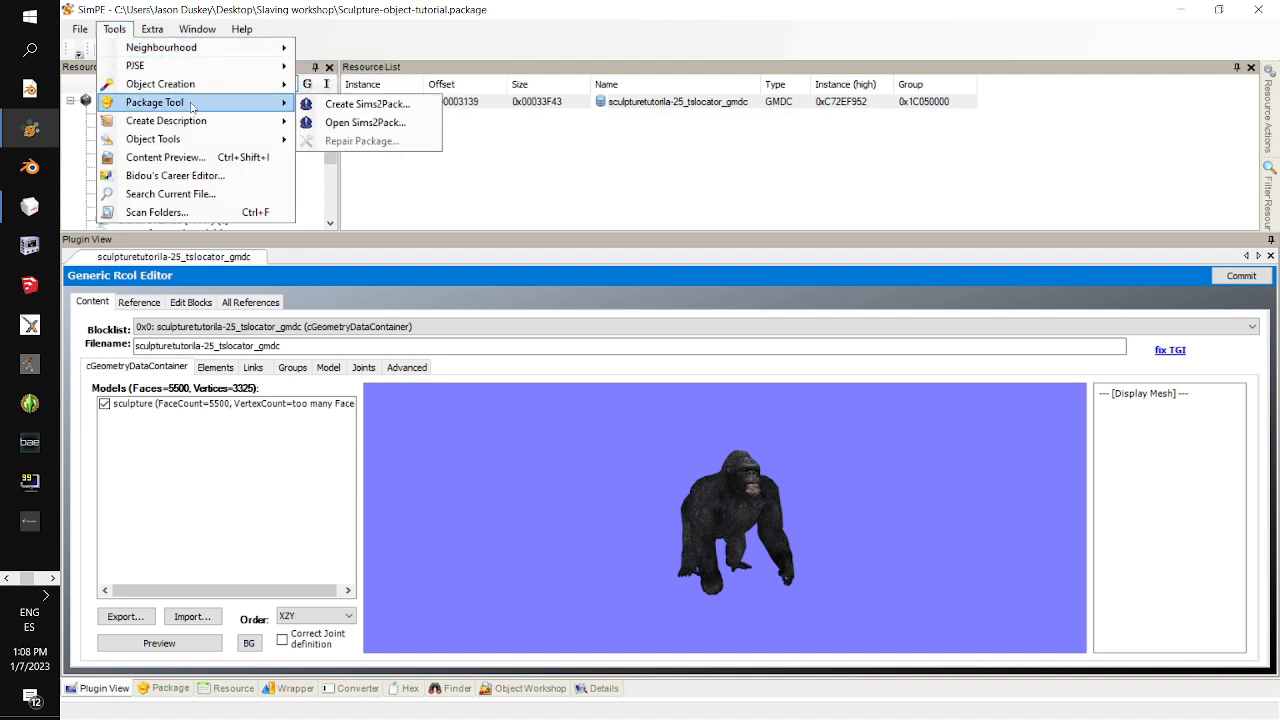
mouse_move(204, 145)
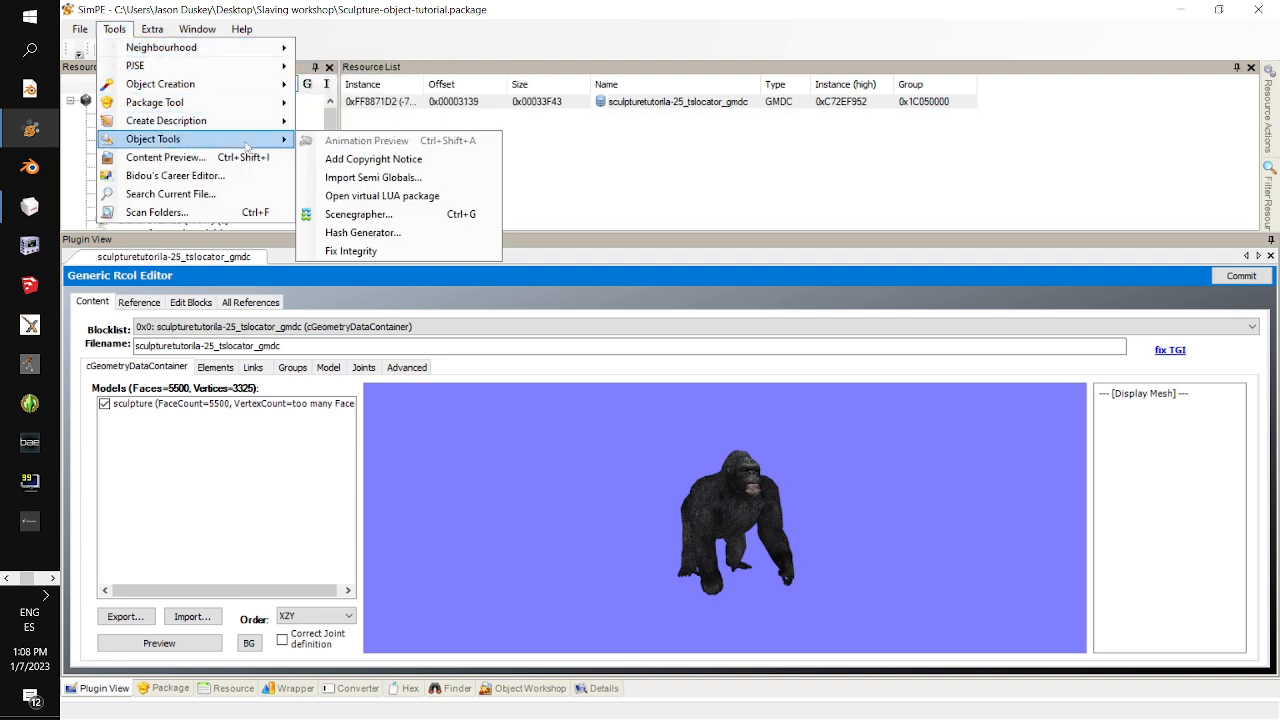
left_click(404, 214)
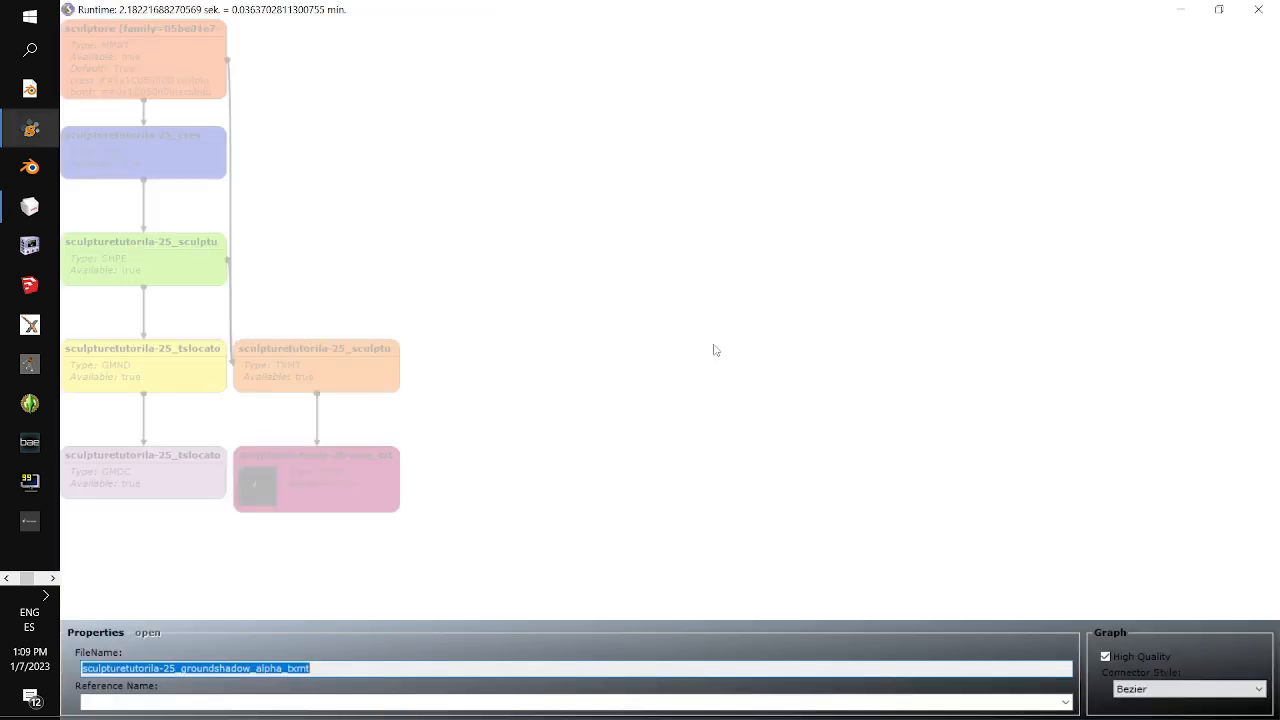
left_click_drag(376, 364, 473, 300)
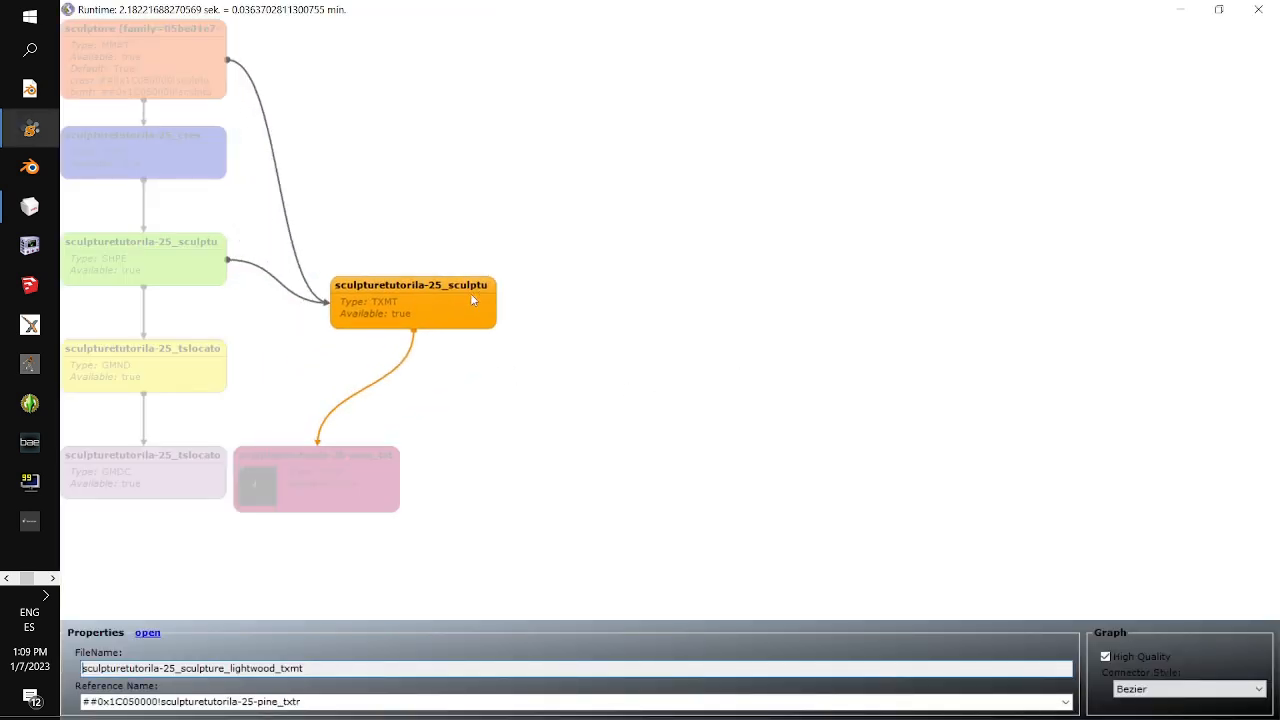
left_click_drag(384, 452, 469, 357)
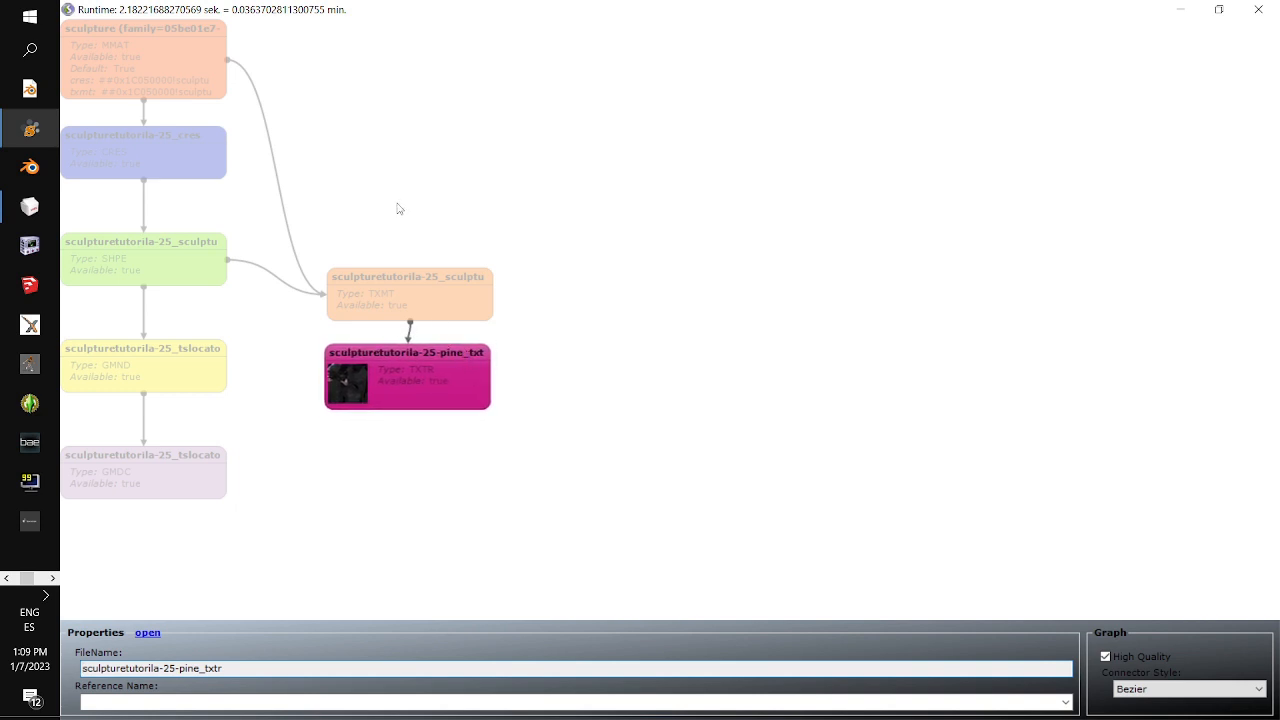
- Examine how the MMAT resource links to the CRES and TXMT resources, and how the TXMT links to the TXTR
left_click(212, 74)
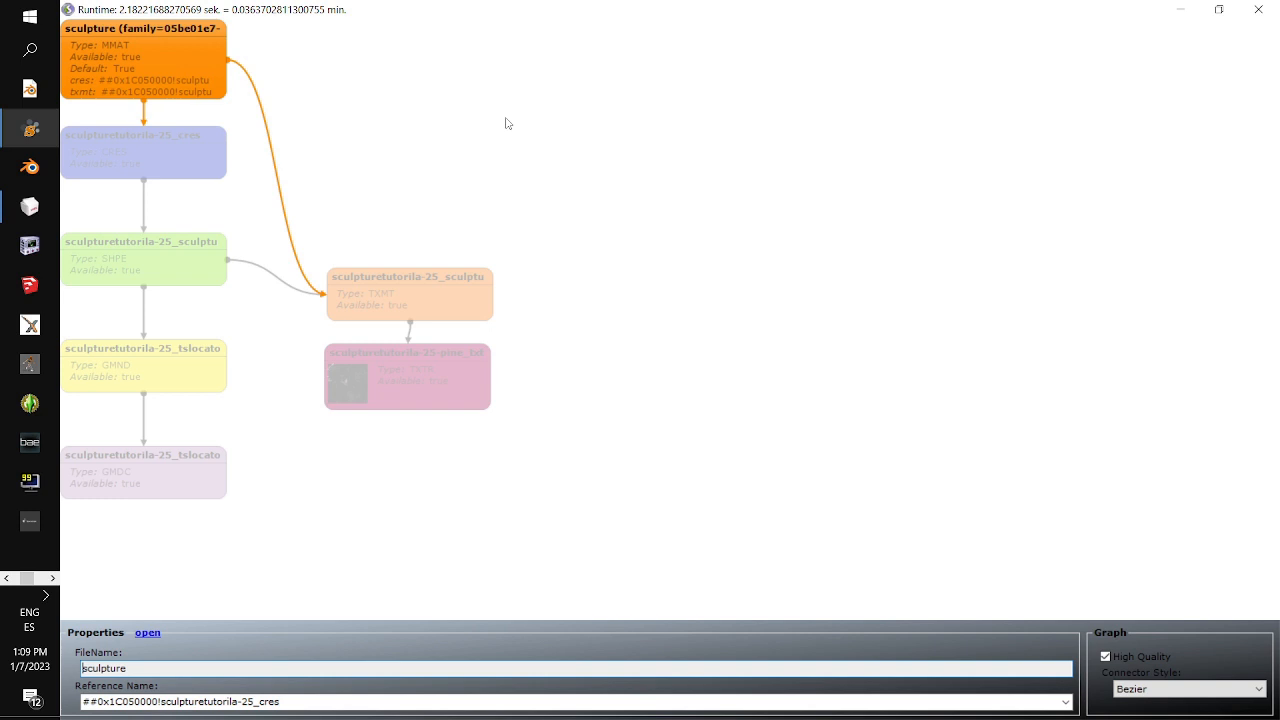
left_click(181, 171)
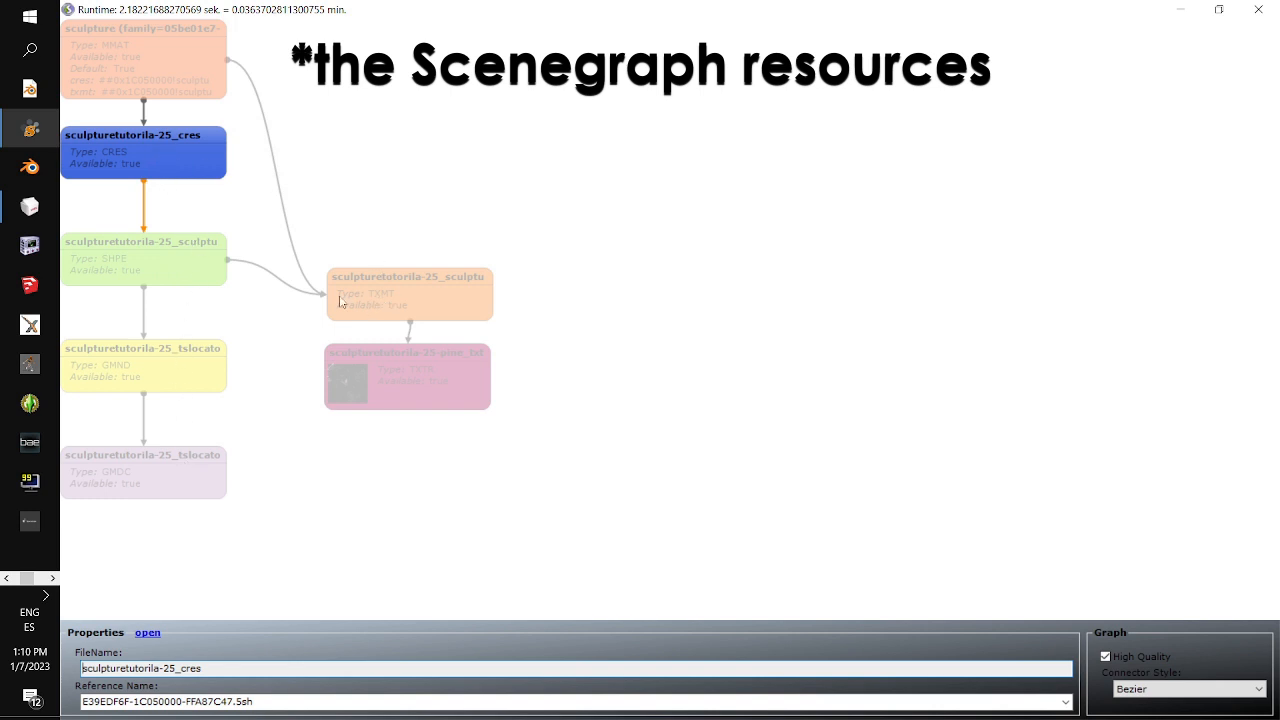
left_click(165, 66)
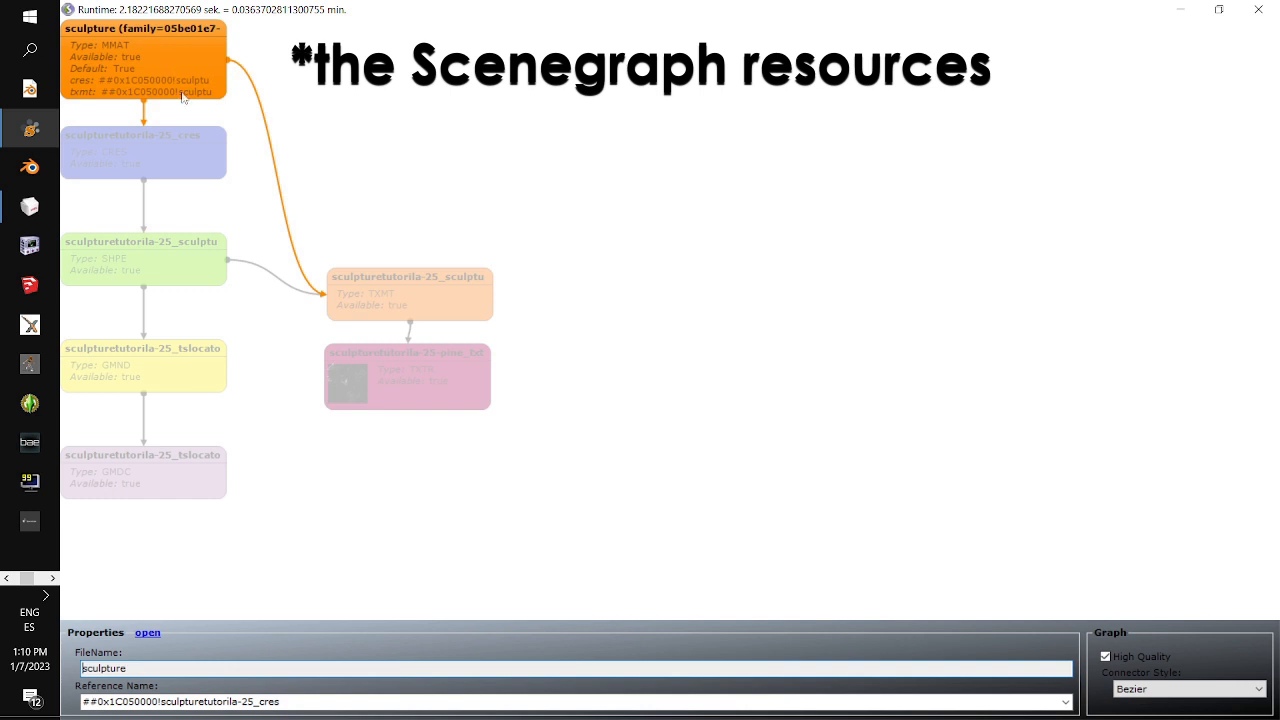
left_click(161, 170)
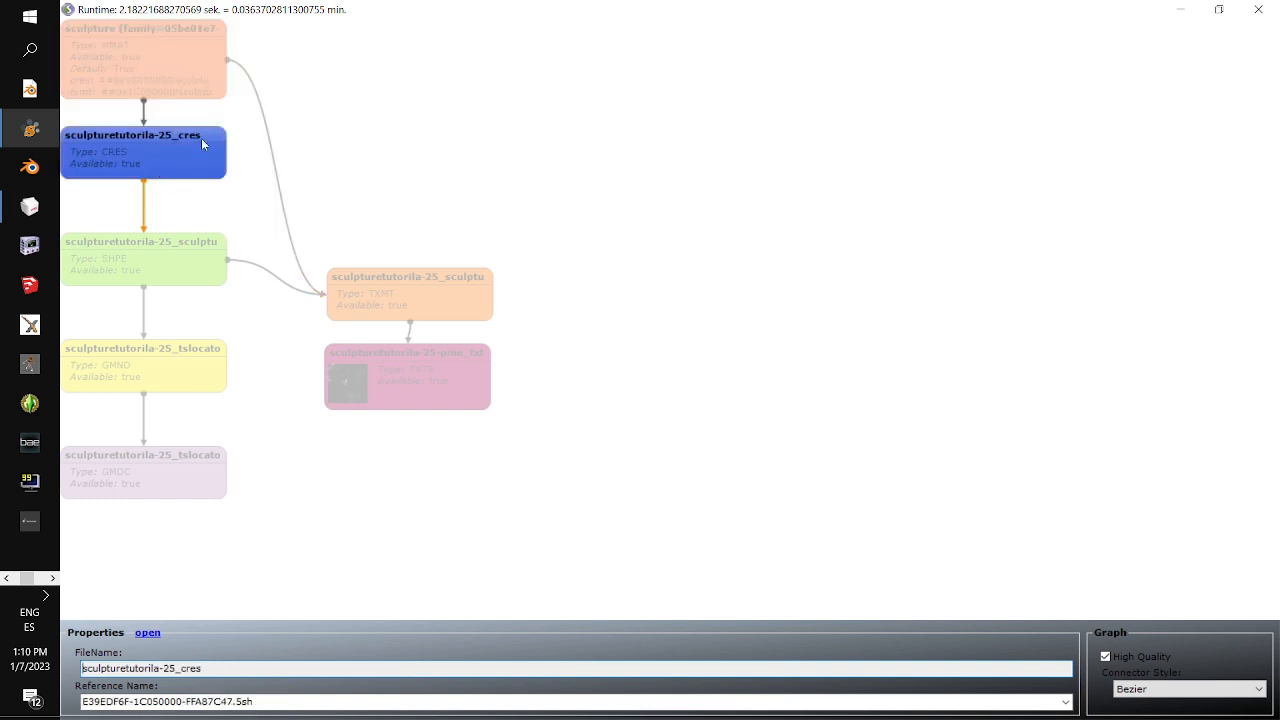
left_click(354, 294)
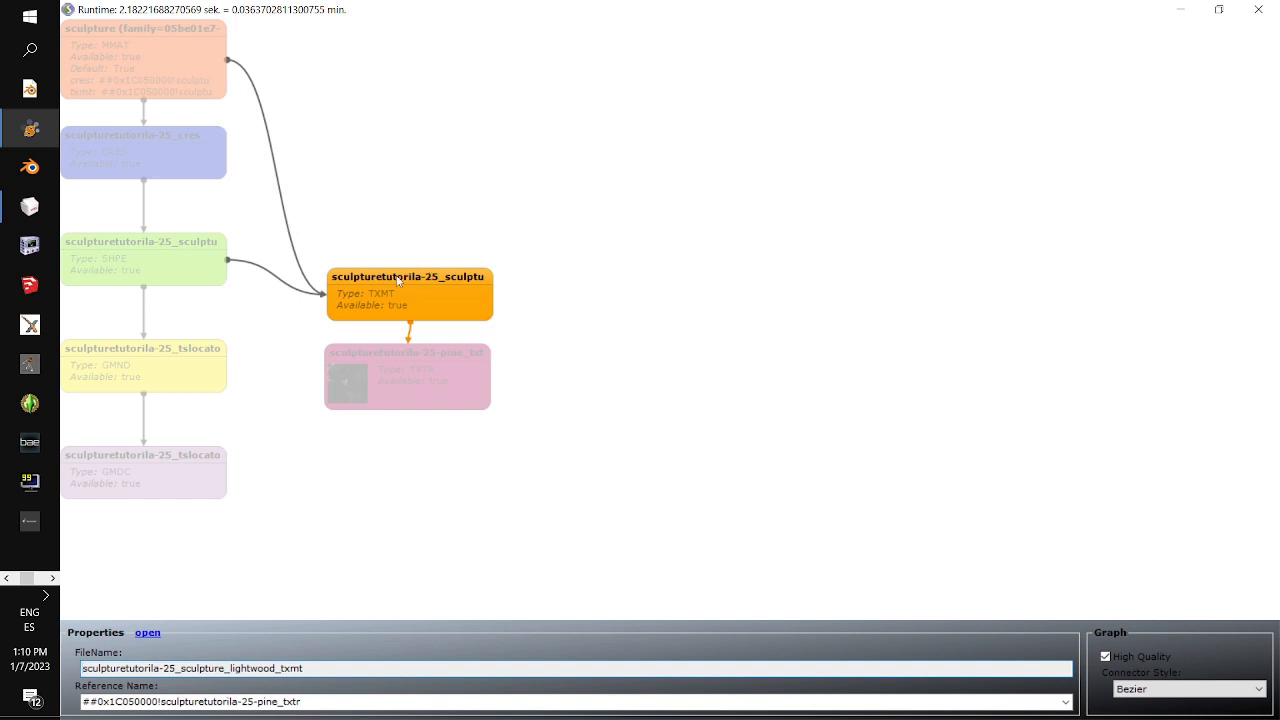
left_click(193, 80)
left_click(378, 289)
left_click(405, 373)
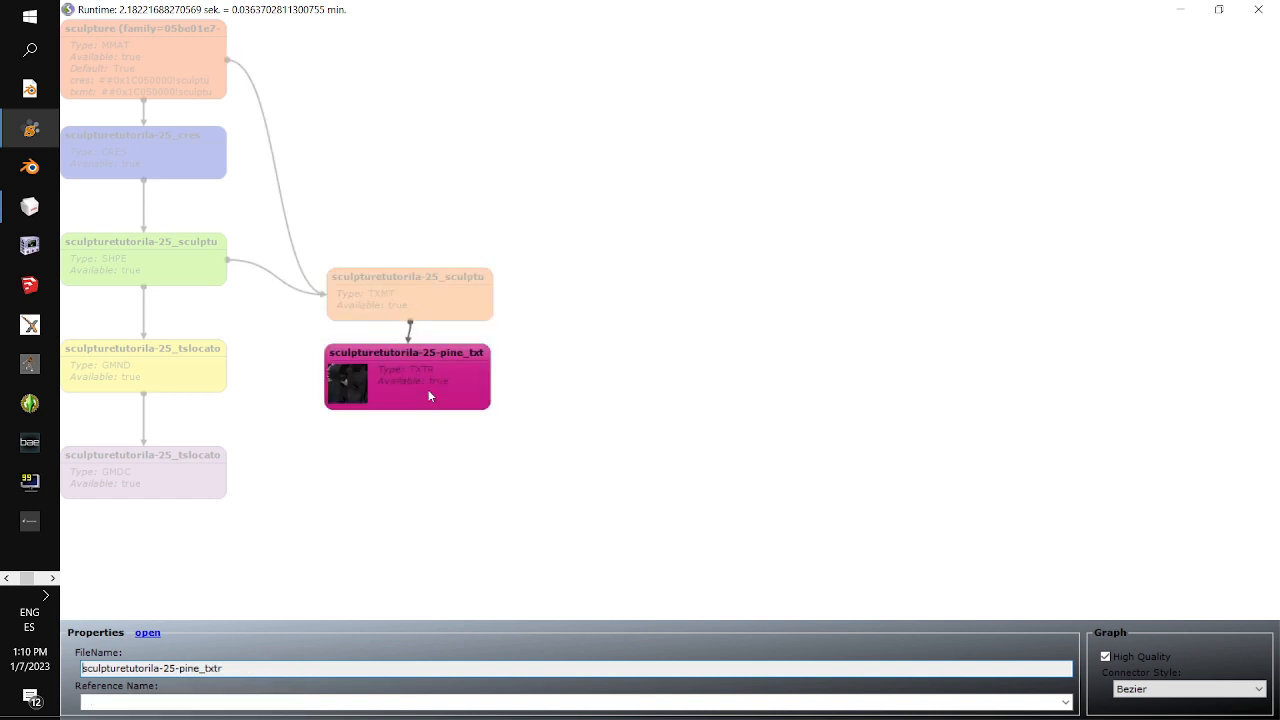
left_click(432, 308)
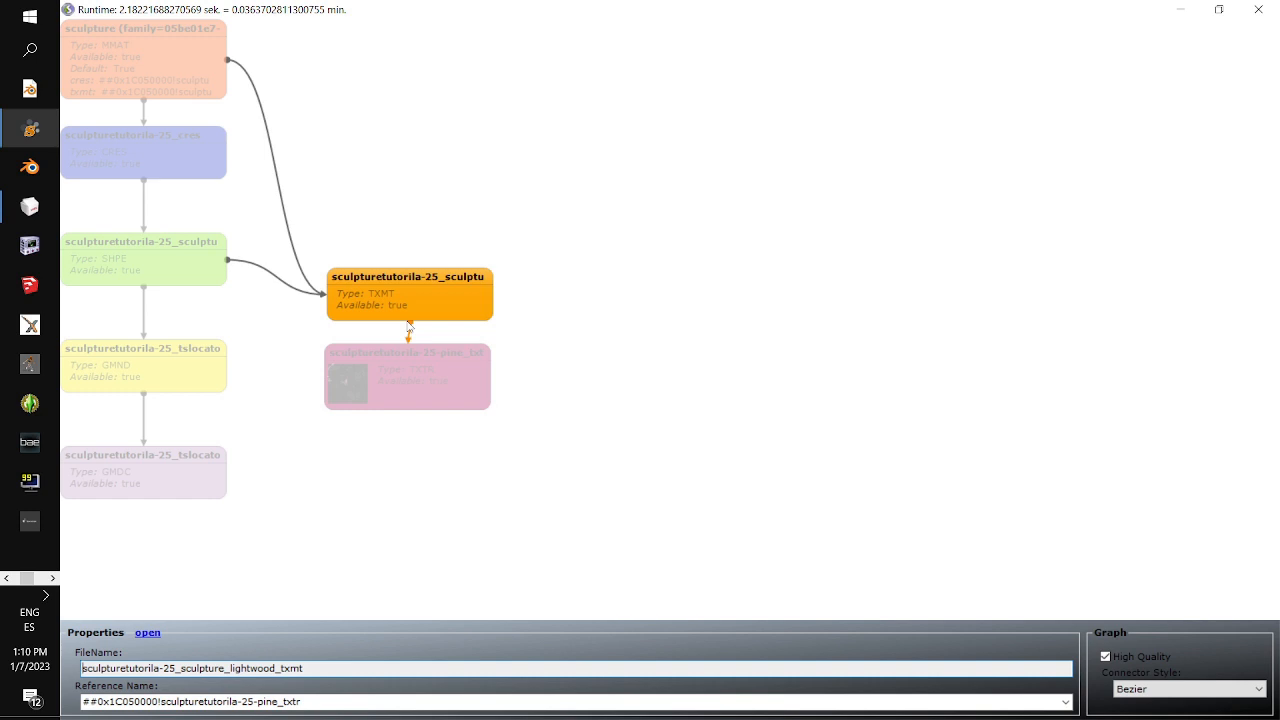
left_click(404, 348)
left_click(402, 310)
left_click(396, 354)
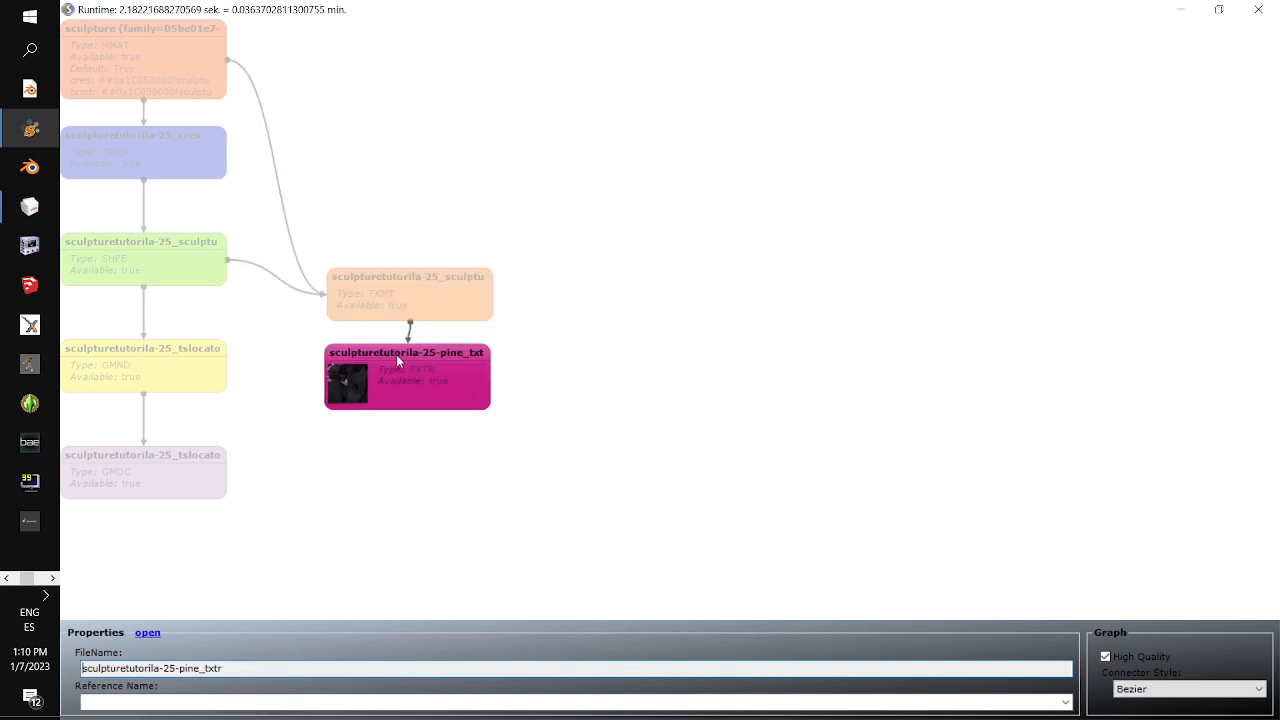
left_click(393, 292)
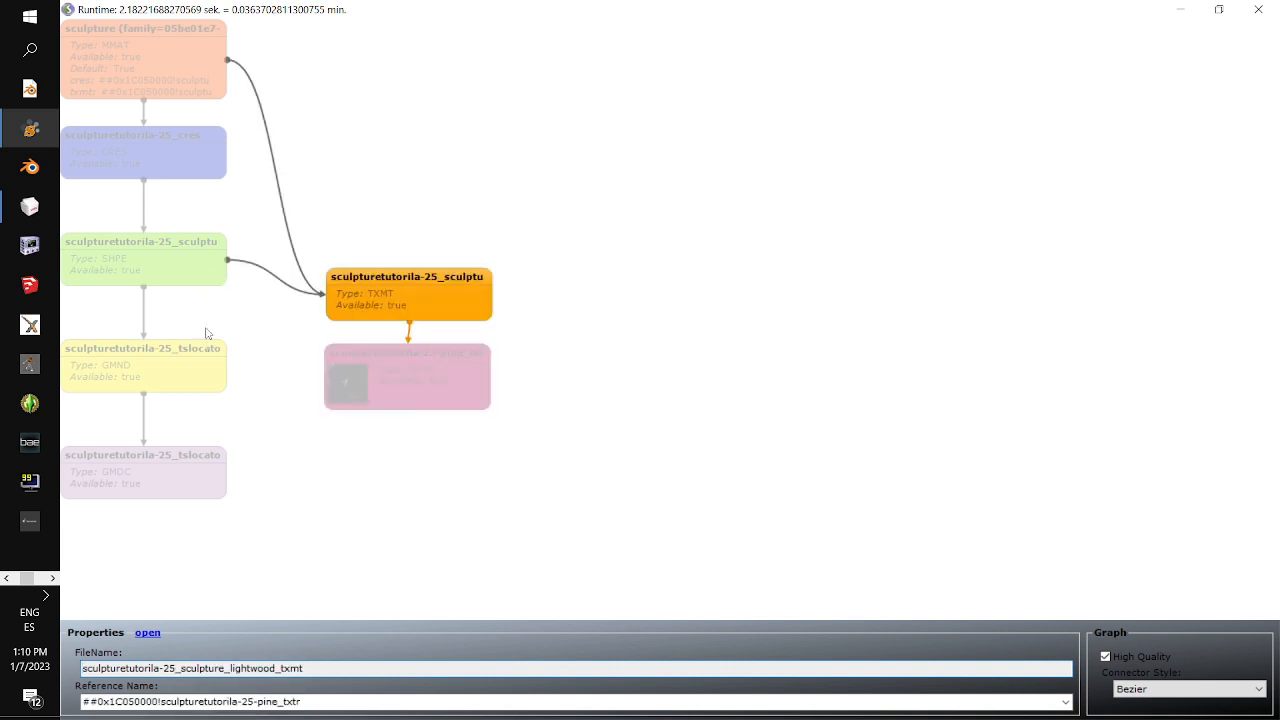
- Trace the resource chain from CRES through SHPE and GMND to GMDC, and close the Scenegrapher
left_click(175, 153)
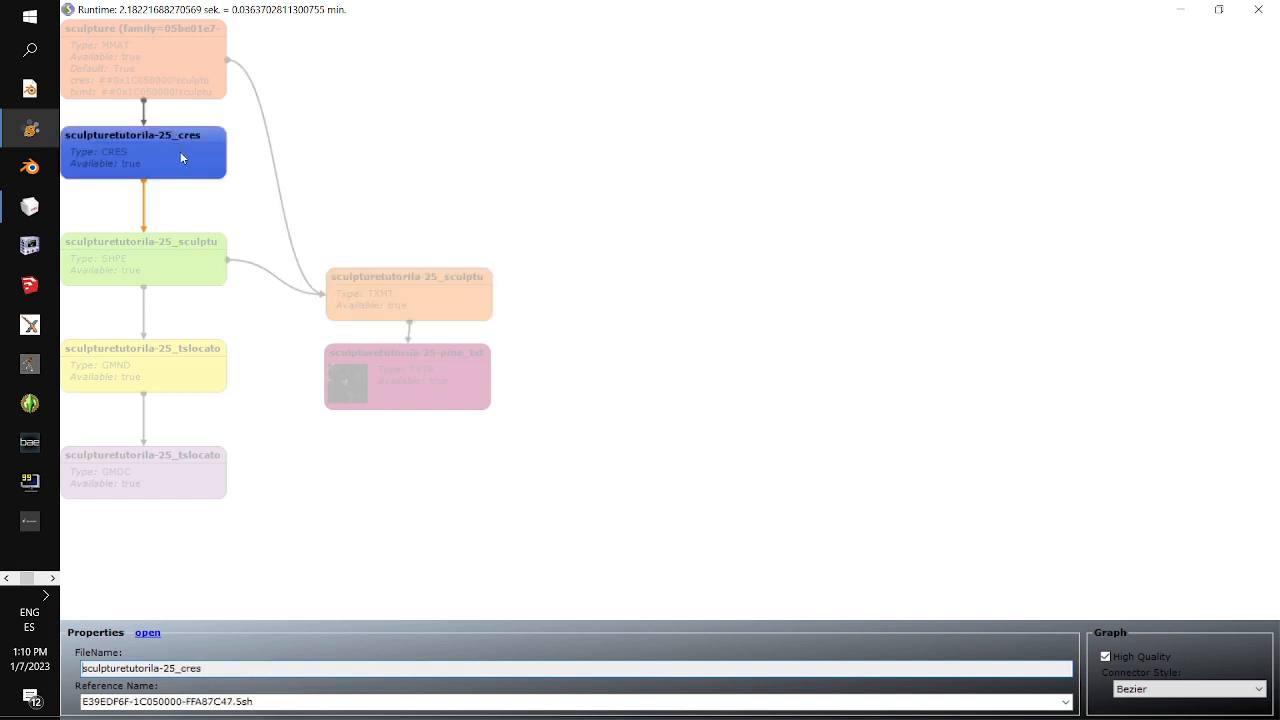
left_click(172, 263)
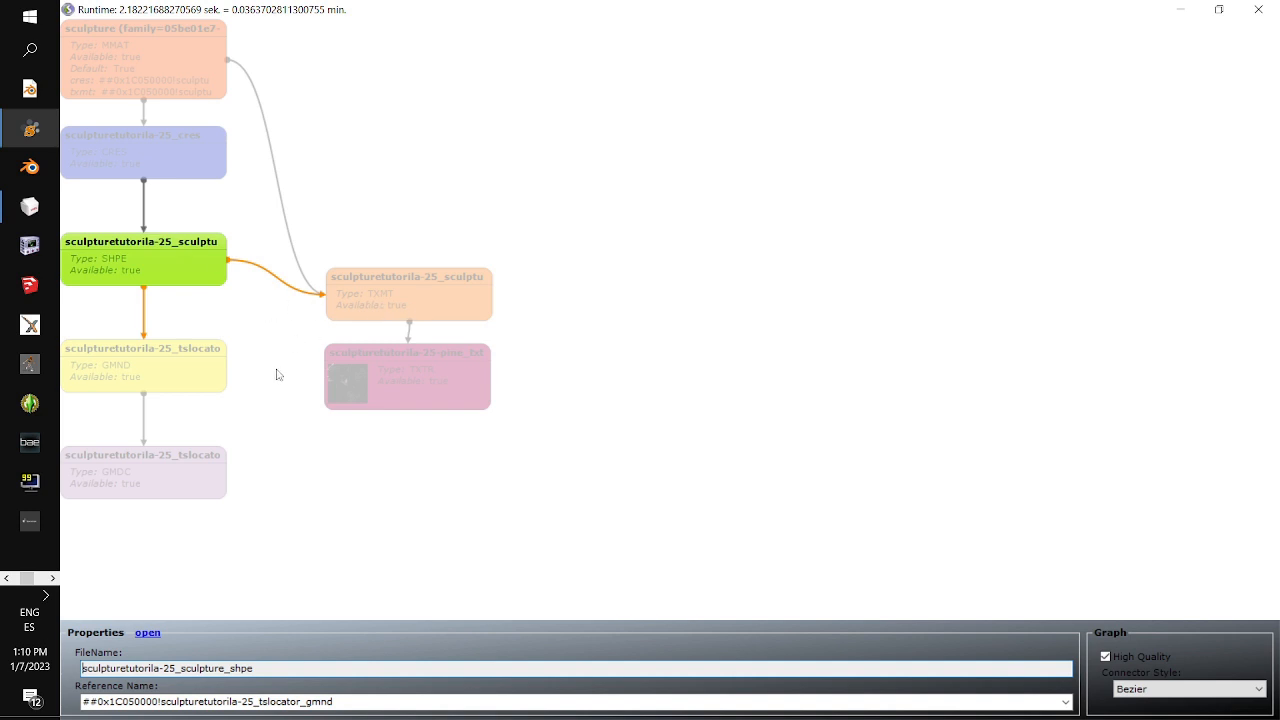
left_click(183, 370)
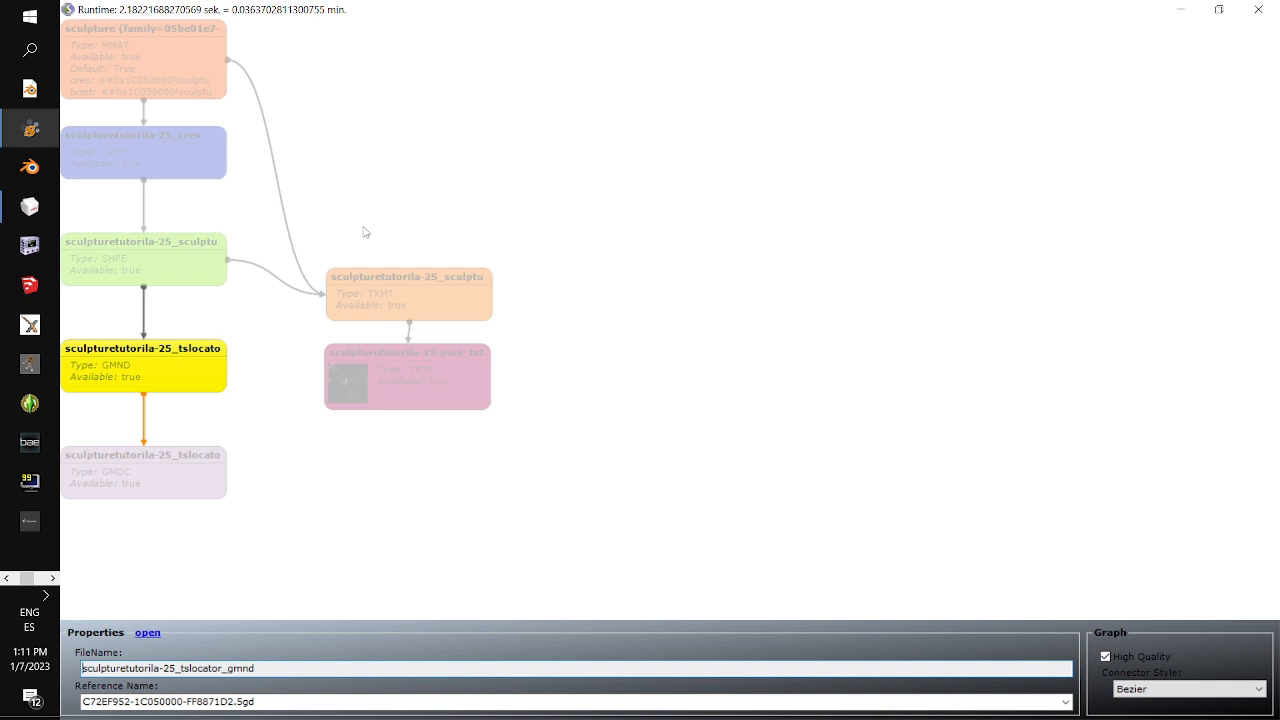
left_click(183, 484)
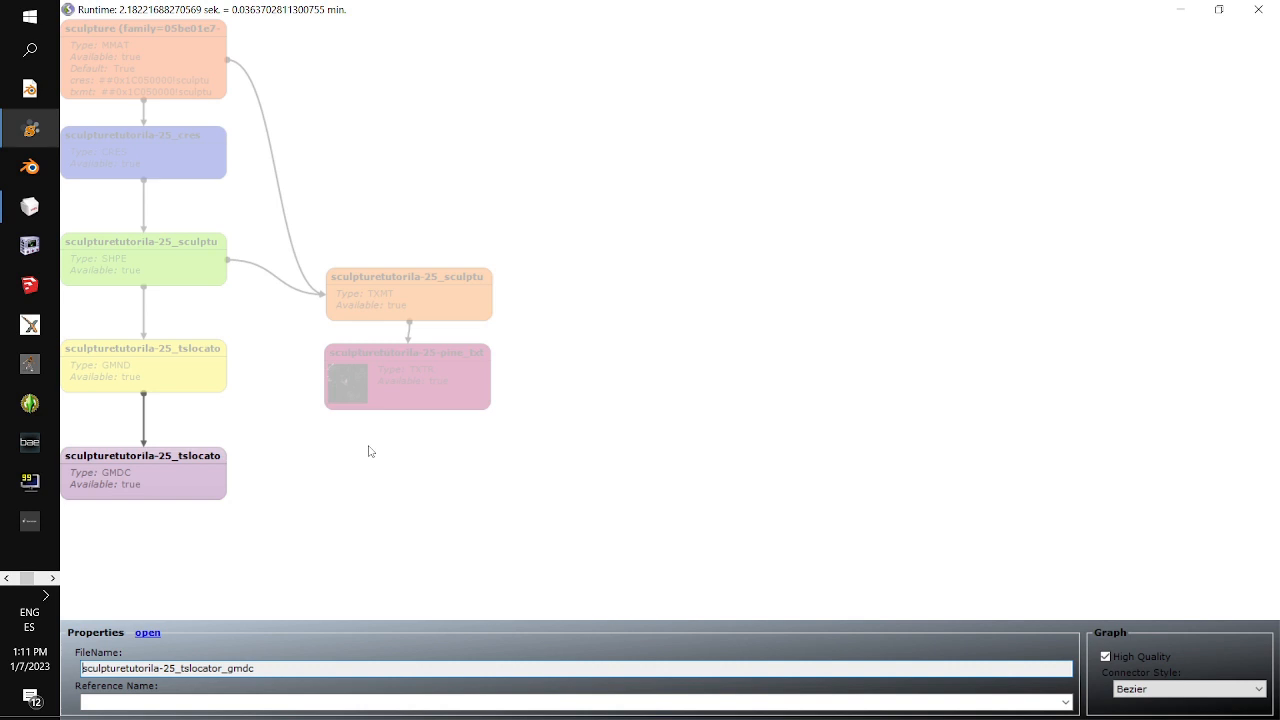
left_click(1250, 13)
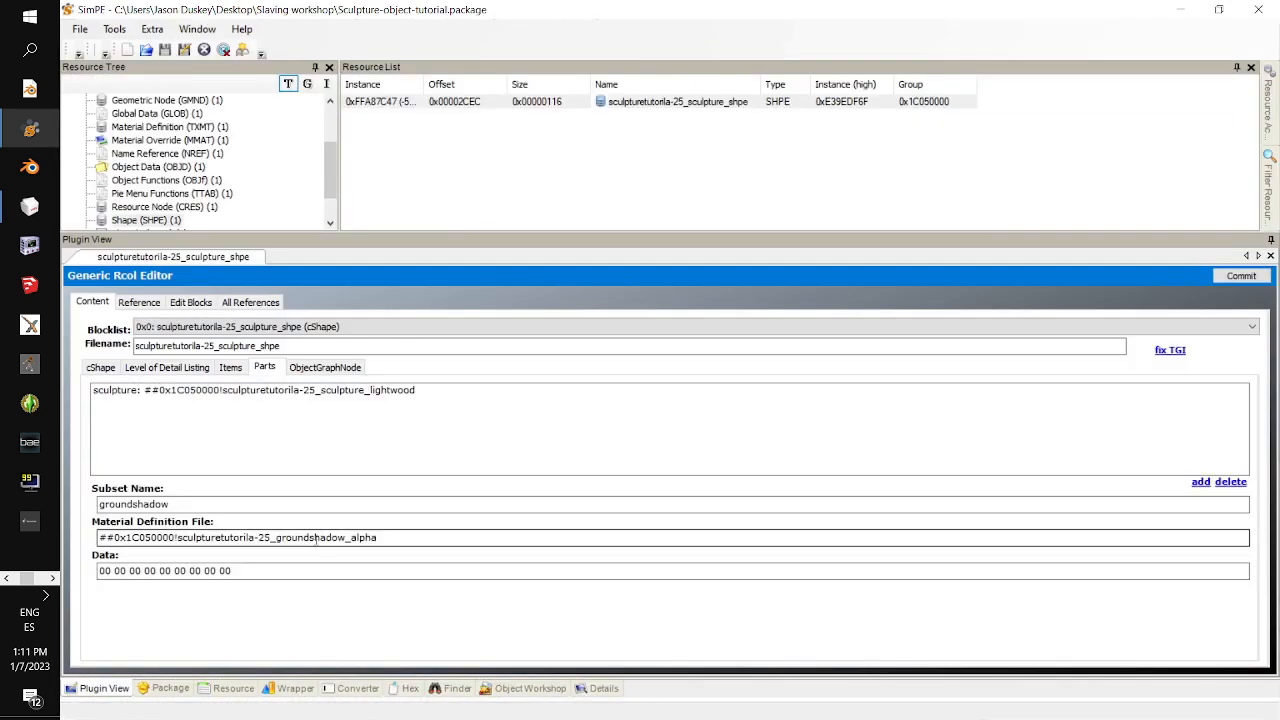
- Load Sculpture-object-tutorial.package into the Object Workshop and advance to the page with its title, price and description
left_click(495, 692)
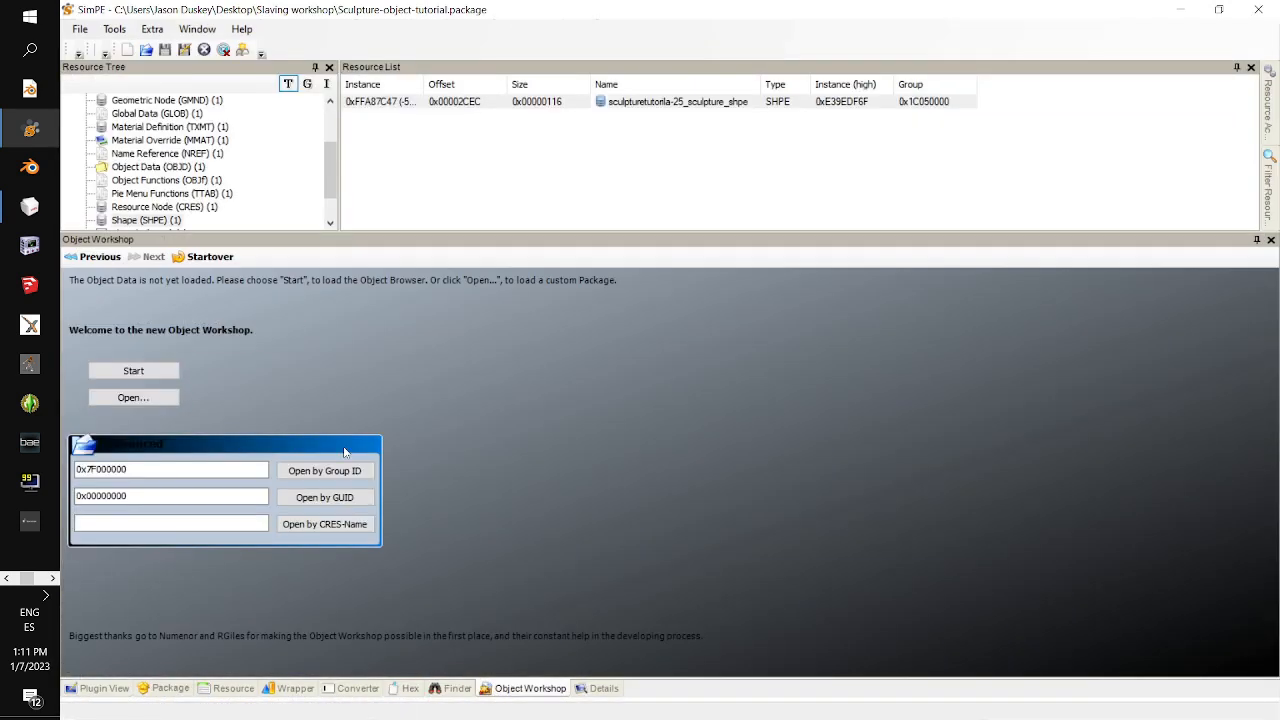
left_click(150, 400)
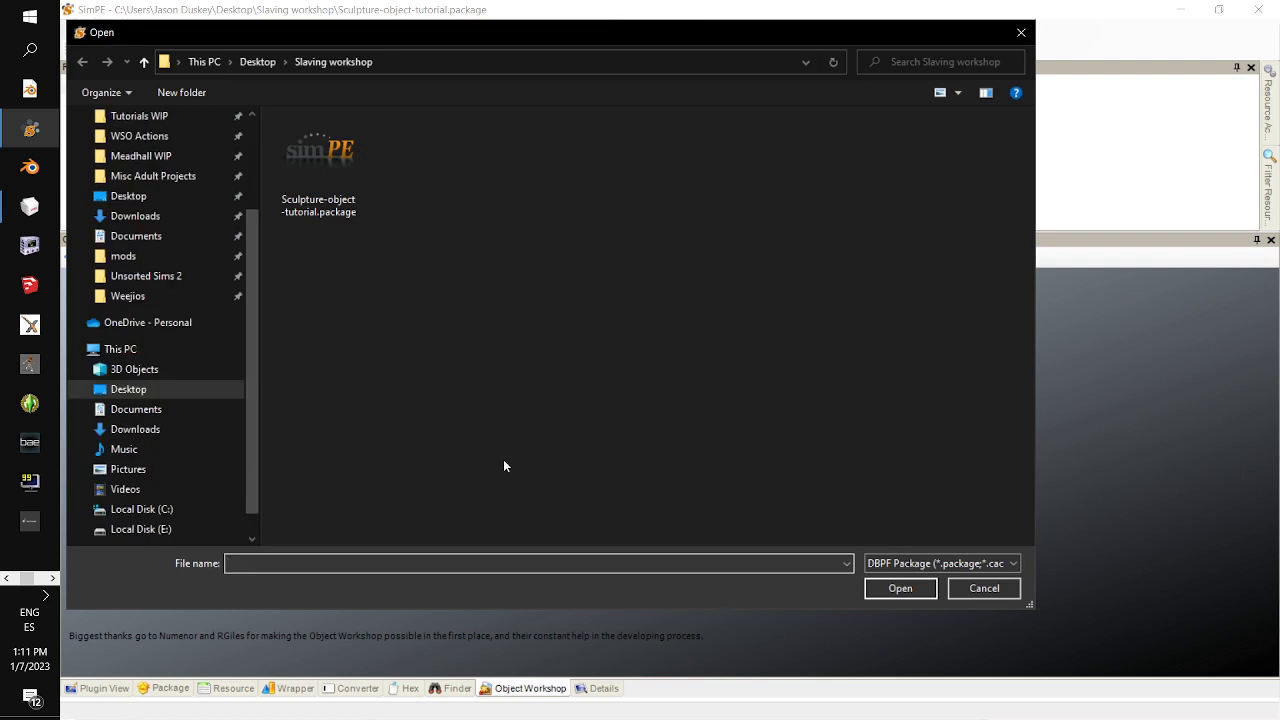
left_click(355, 200)
left_click(900, 588)
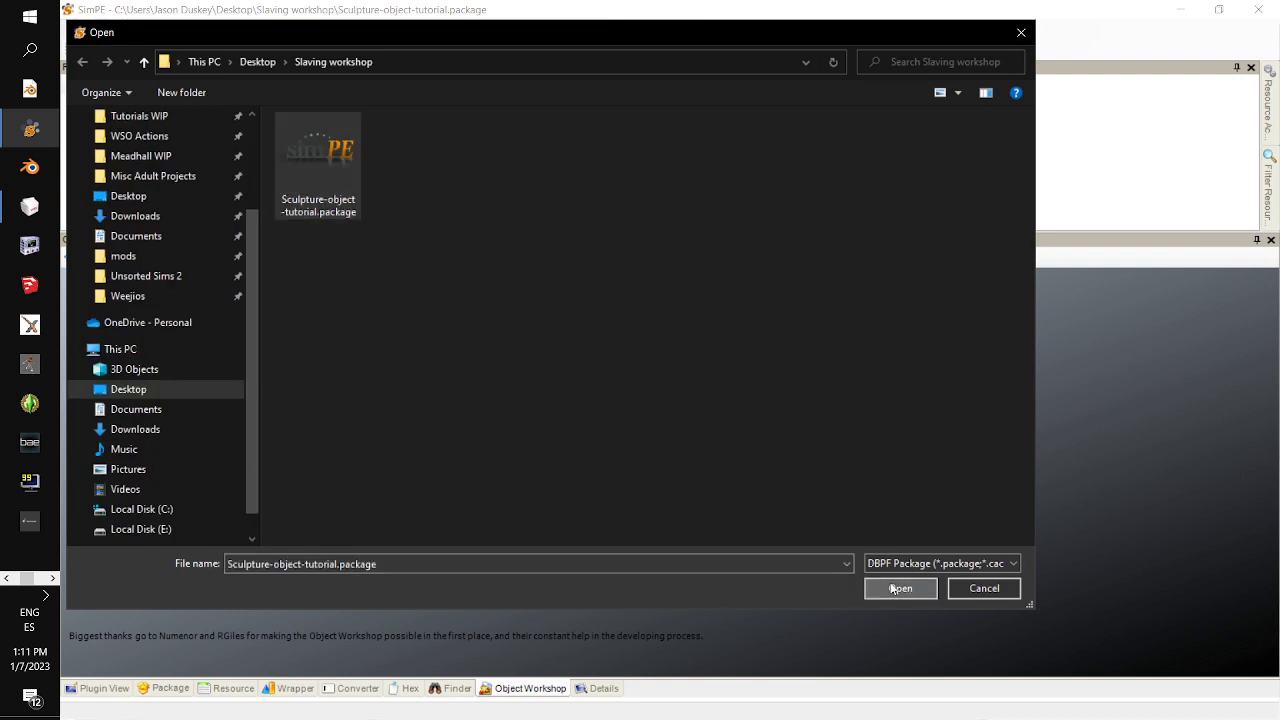
left_click(150, 256)
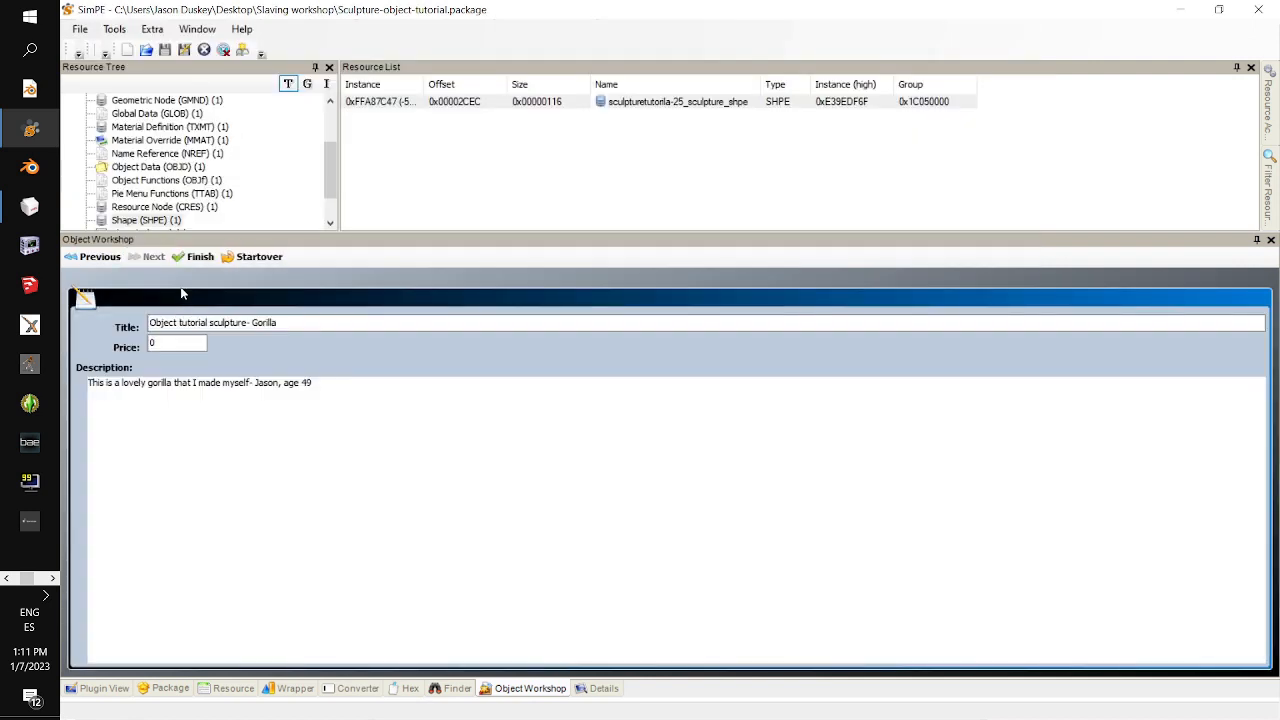
- Set the clone's title to "Slaving tutorial sculpture- Gorilla" and its price to 1000
left_click(288, 328)
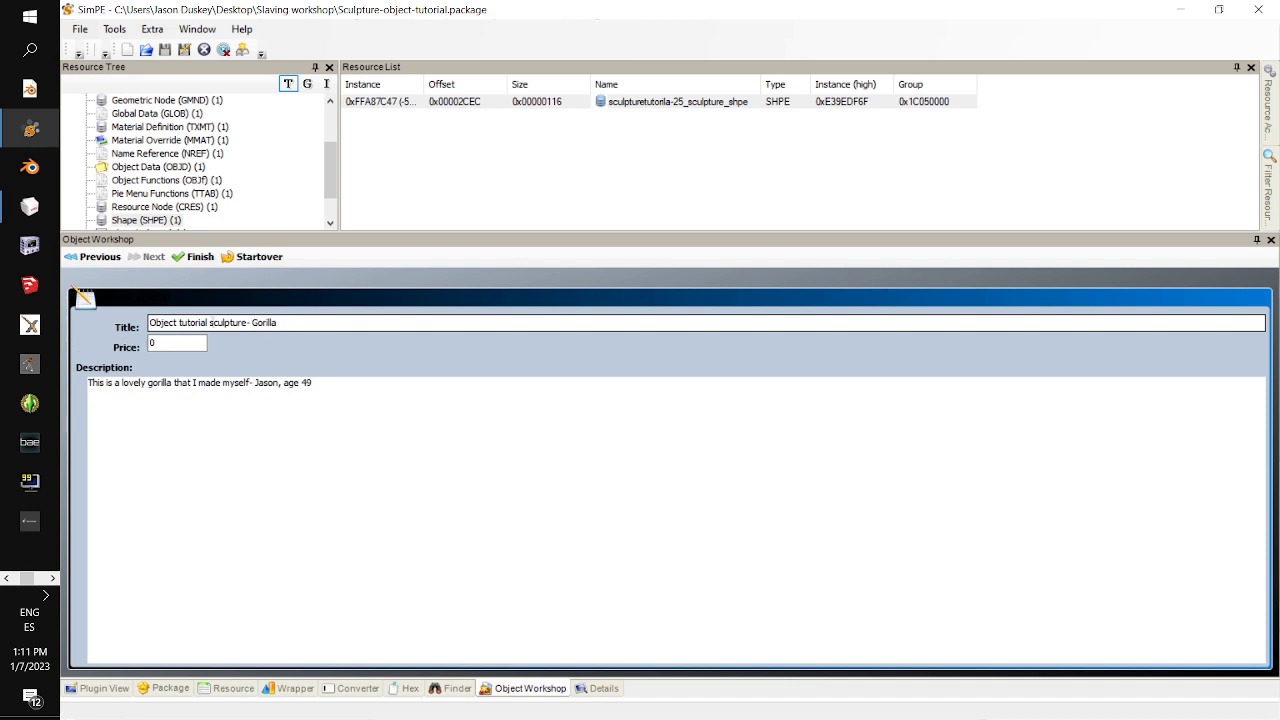
double_click(153, 322)
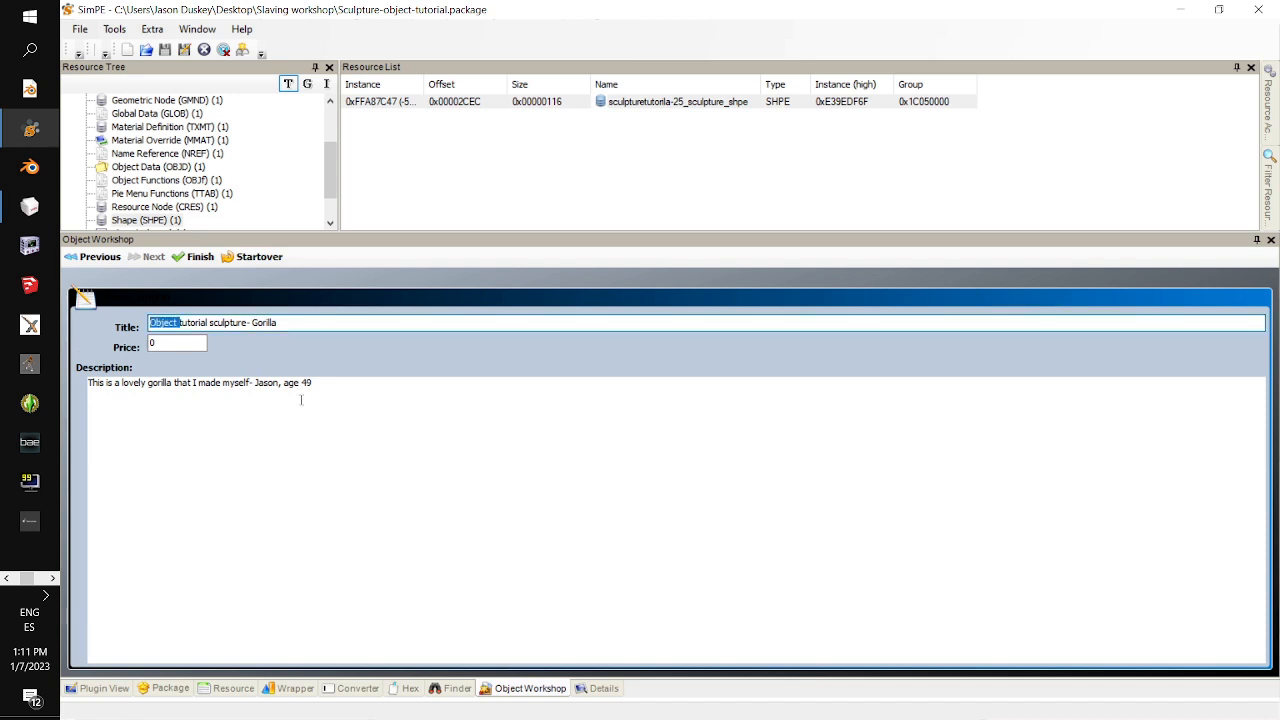
type("Slaving")
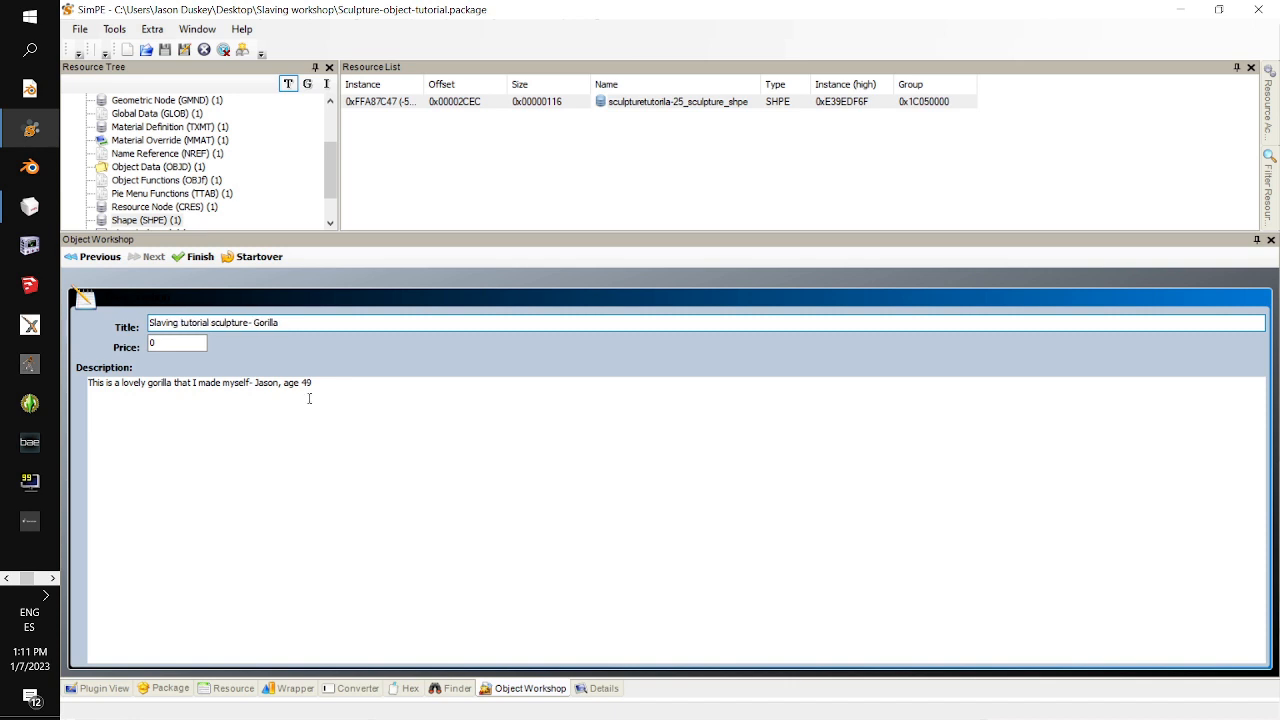
key("Tab")
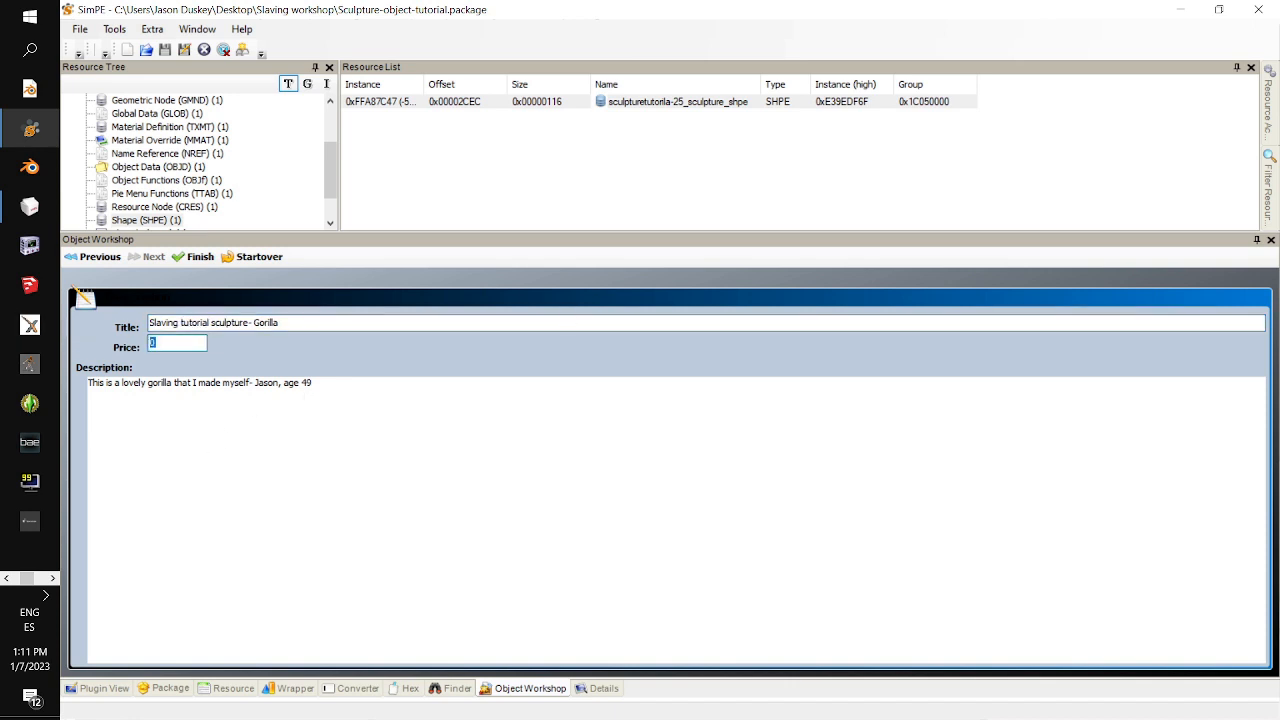
type("1000")
left_click(281, 322)
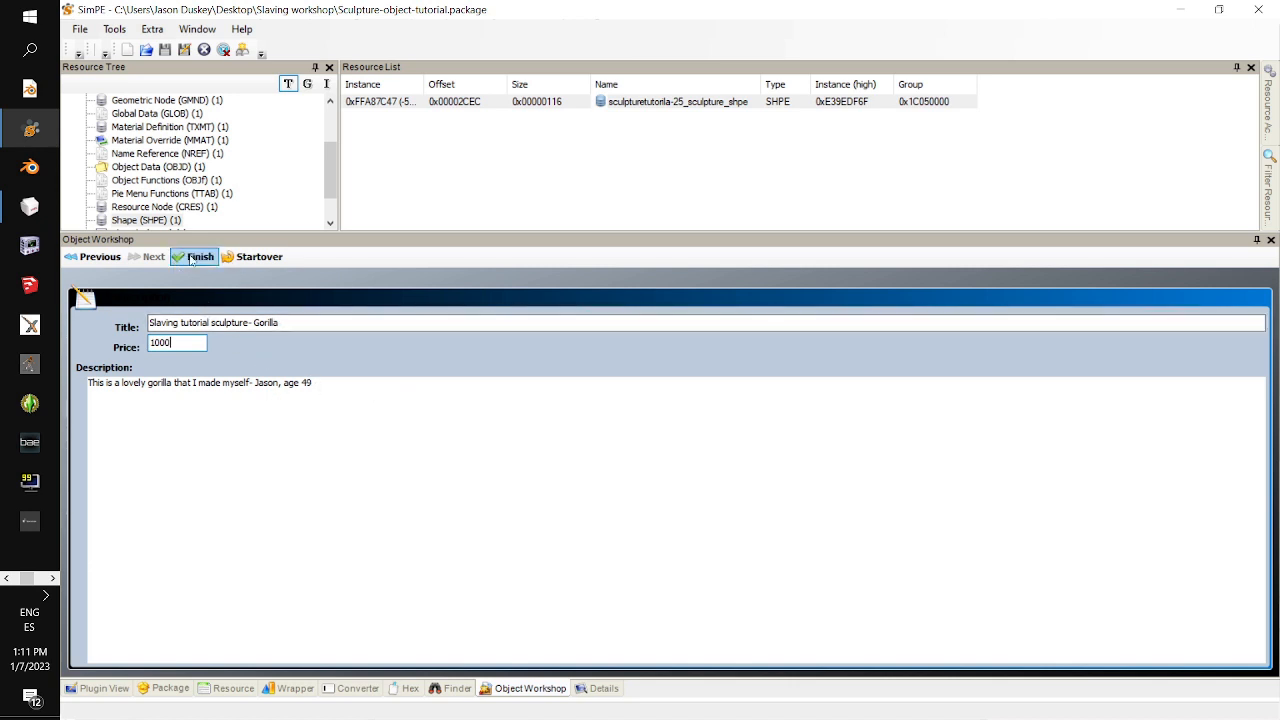
- Finish the clone setup and rename its Scenegraph resources with the model name "slaving-biggorilla"
left_click(194, 257)
double_click(429, 86)
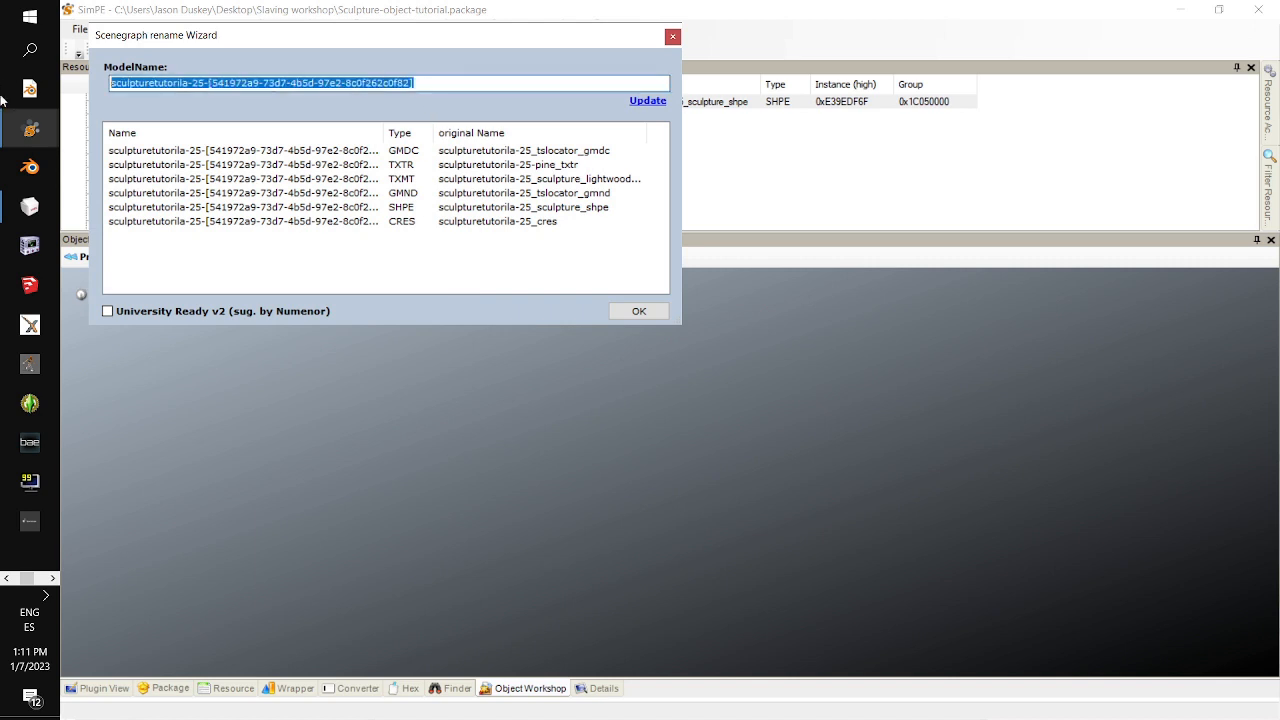
type("slav")
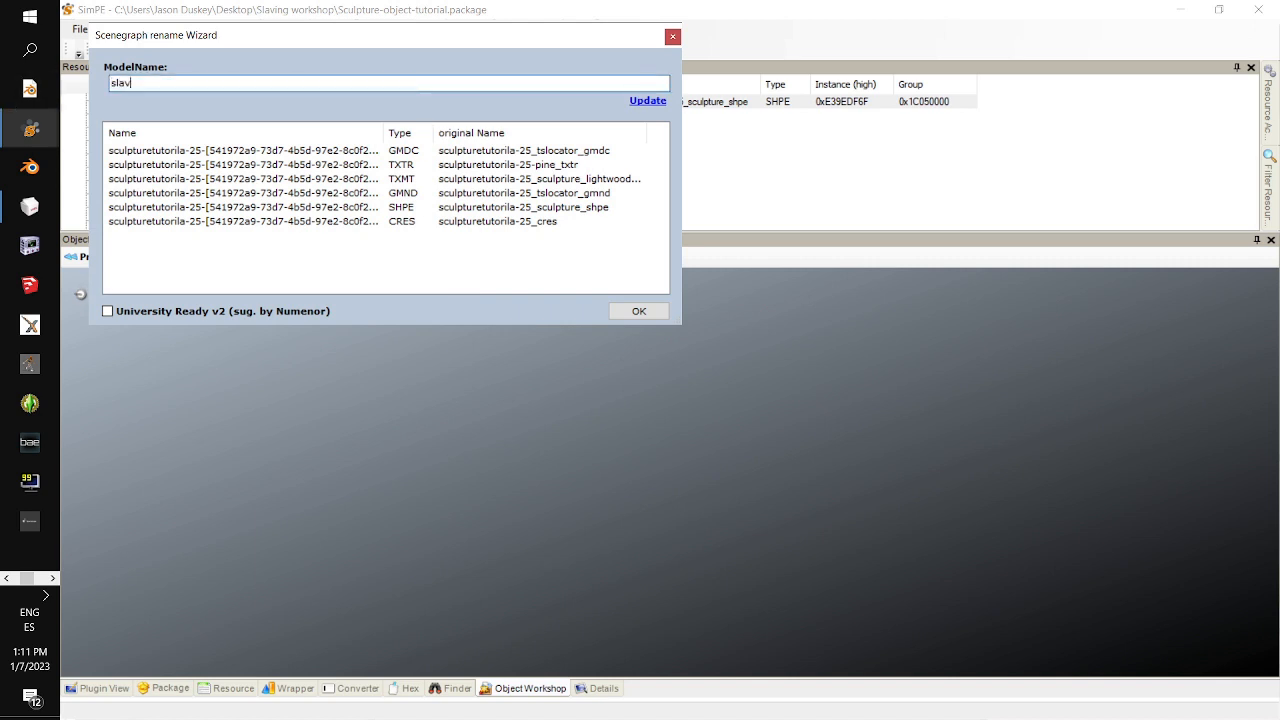
type("ing-biggorilla")
left_click(647, 101)
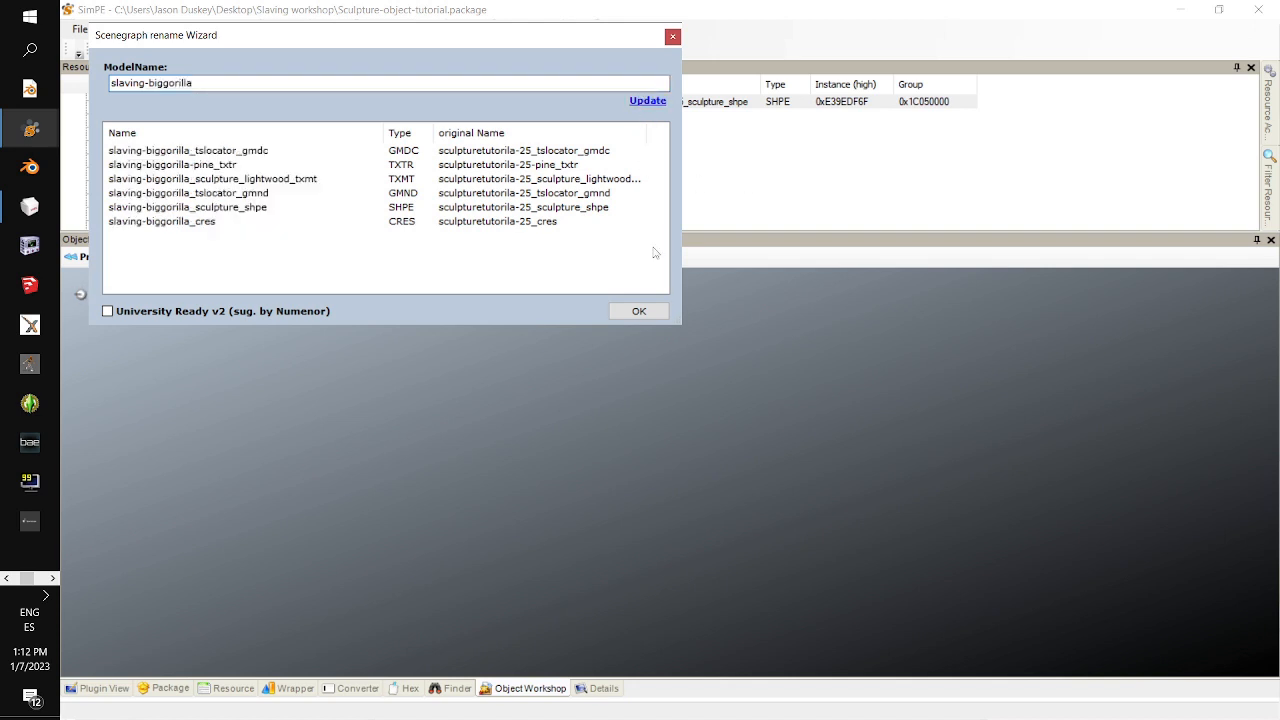
left_click(638, 311)
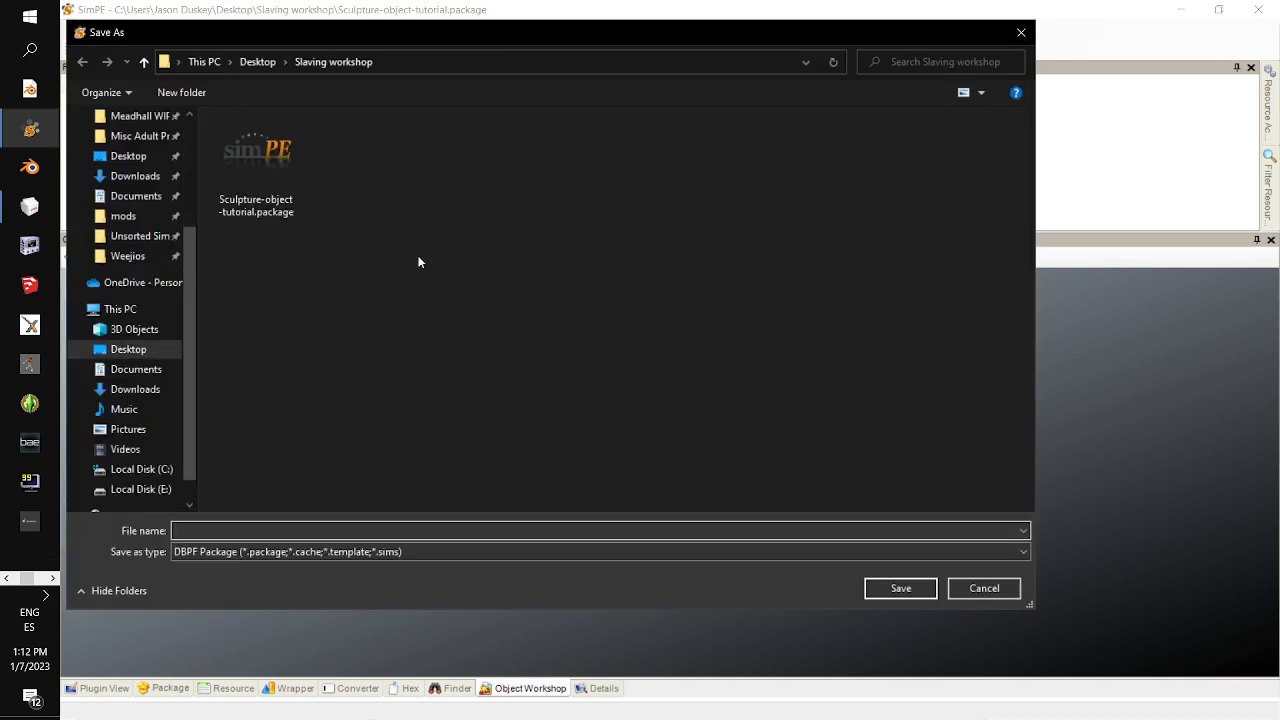
- Save the clone in the Slaving workshop folder as Sklaving-object-tutorial.package
left_click(262, 165)
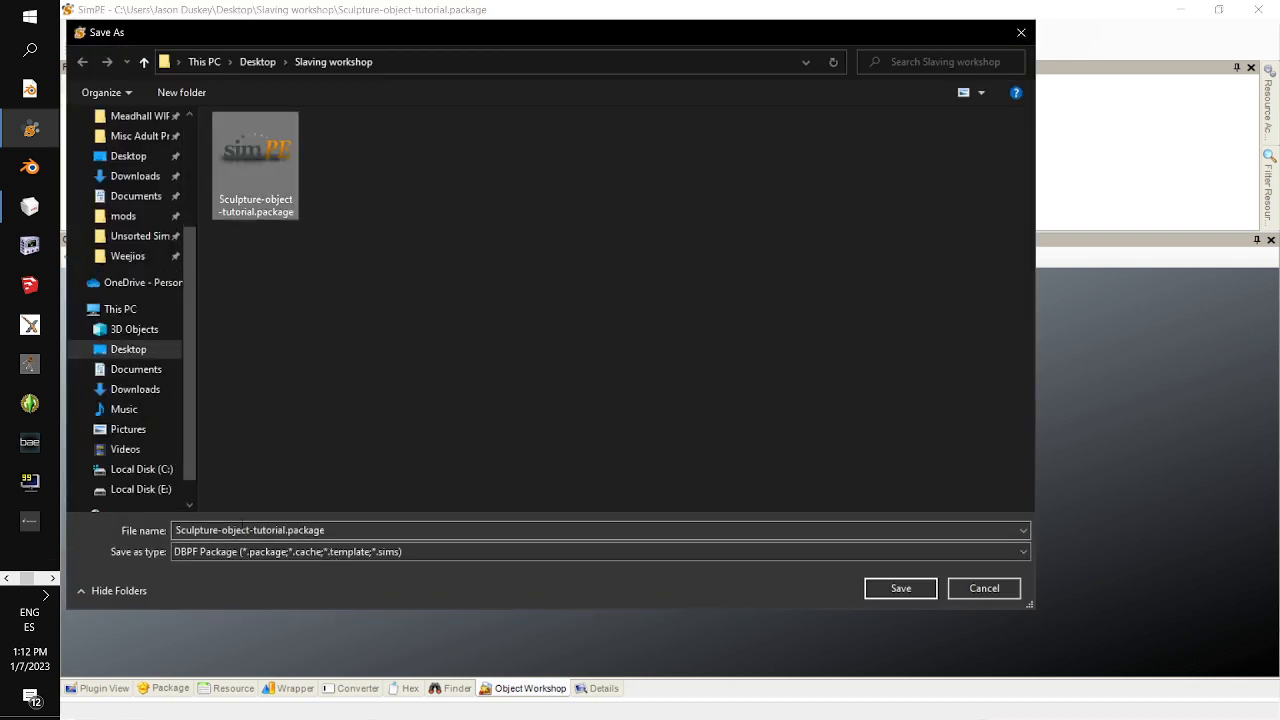
double_click(213, 531)
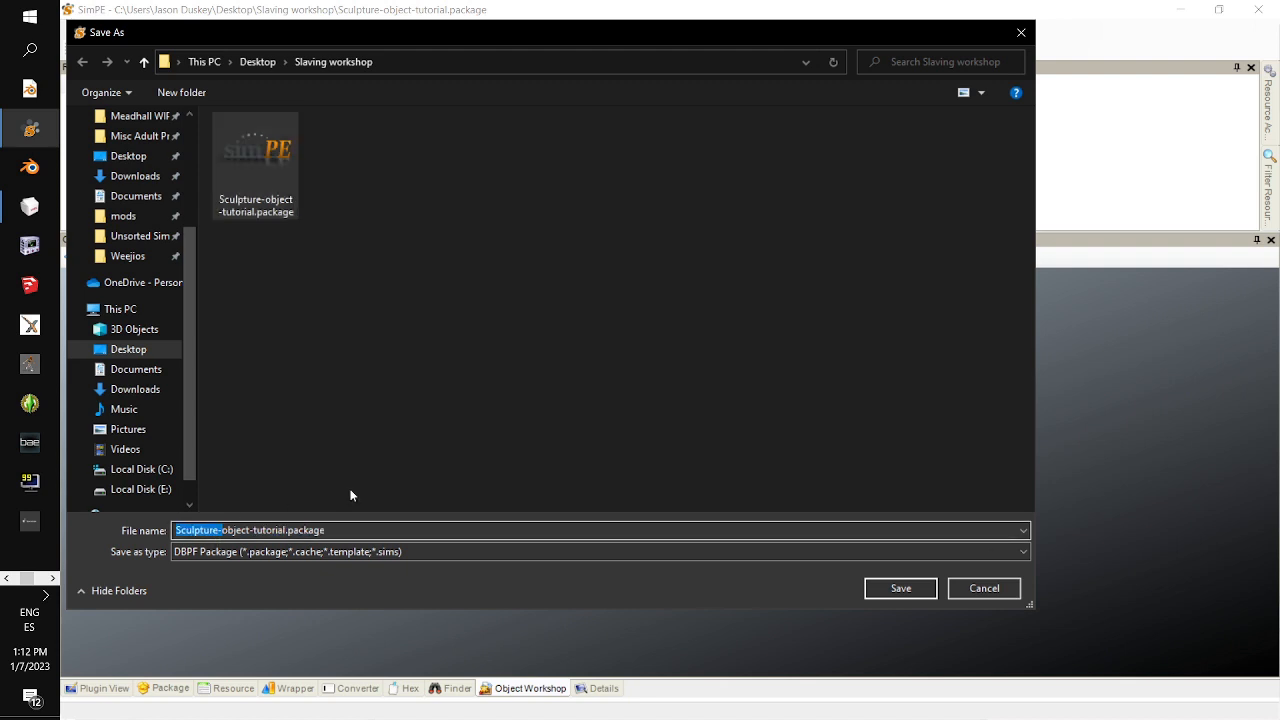
type("Sklav")
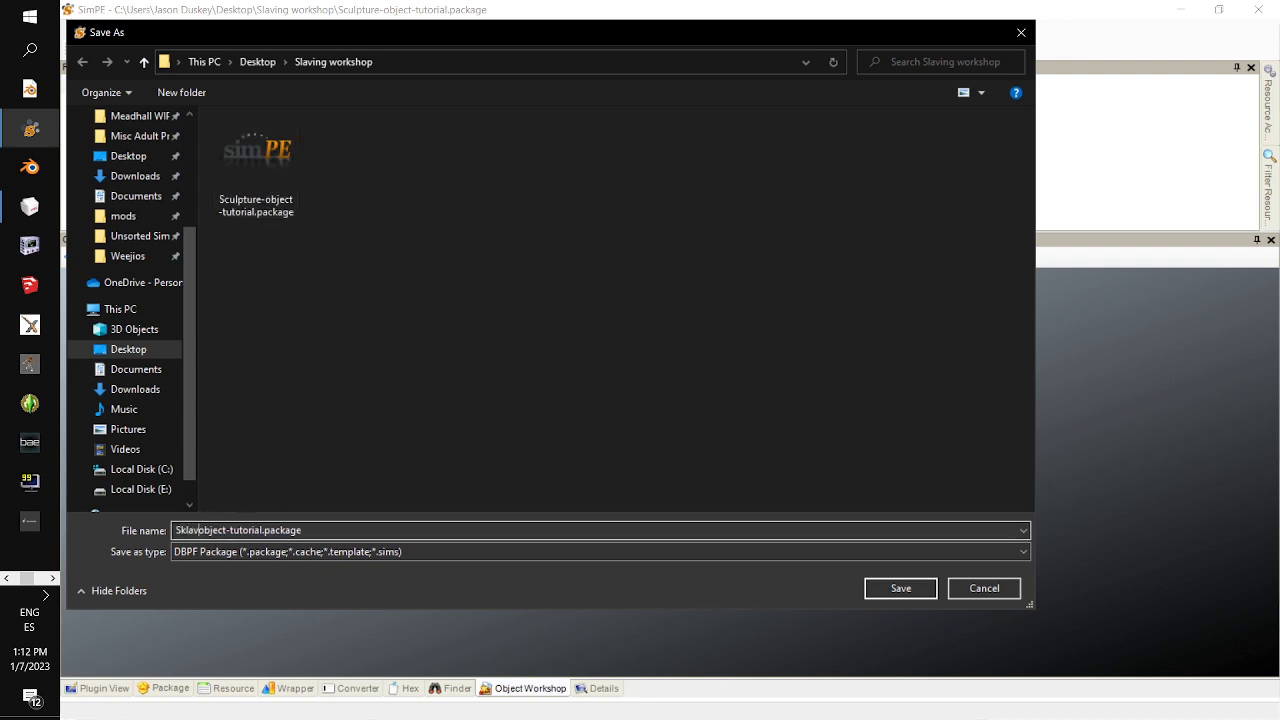
type("ing-")
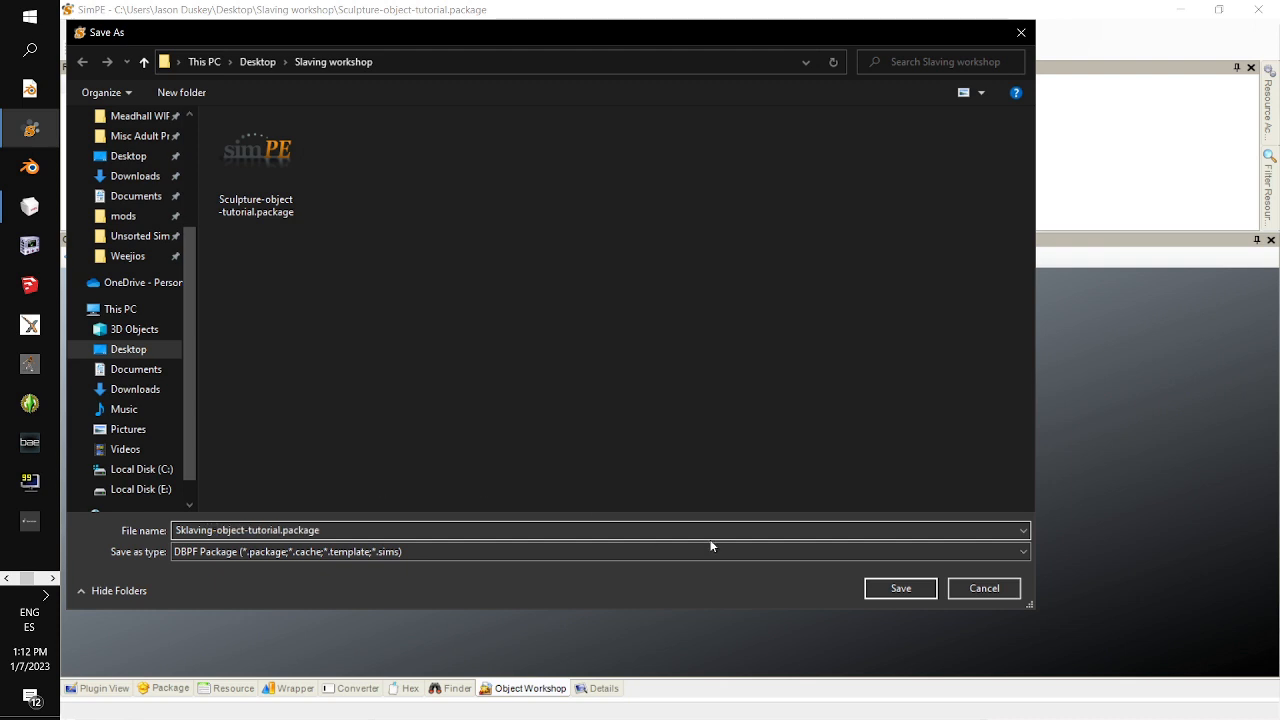
left_click(897, 588)
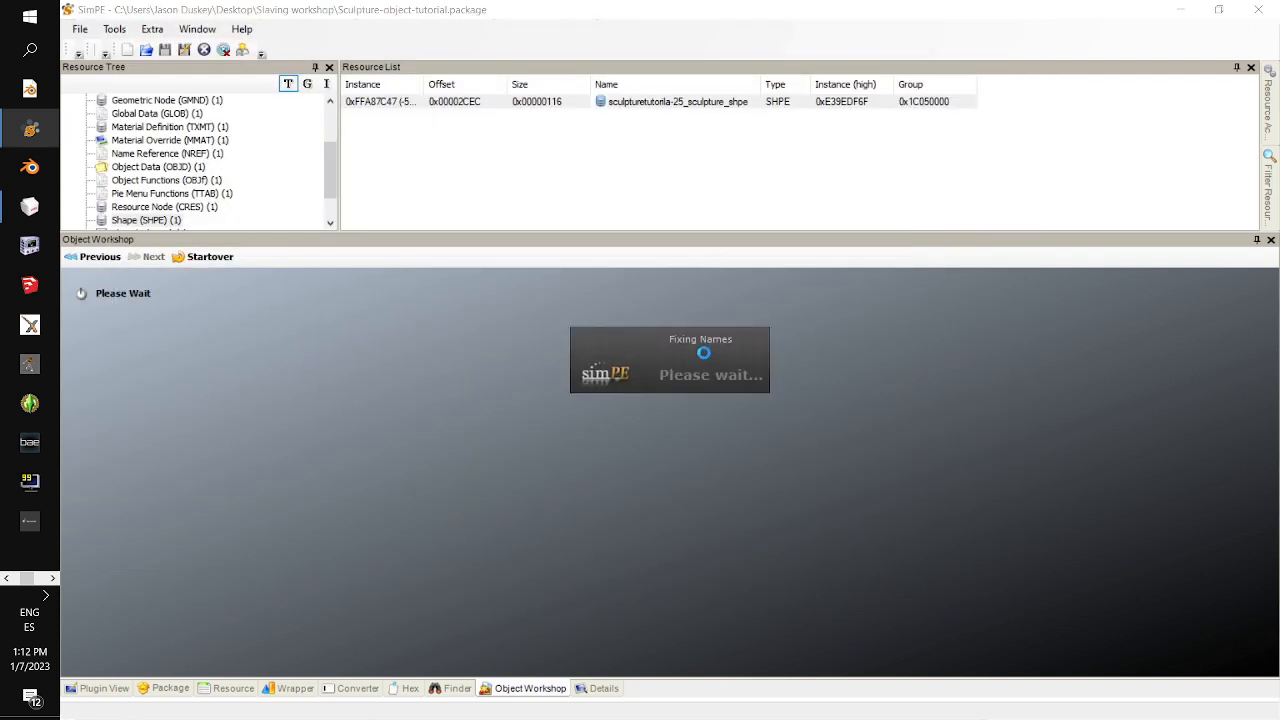
- Open the clone's Geometric Data Container and import the mesh big boi.obj with the gorilla group's action set to Replace
left_click(88, 689)
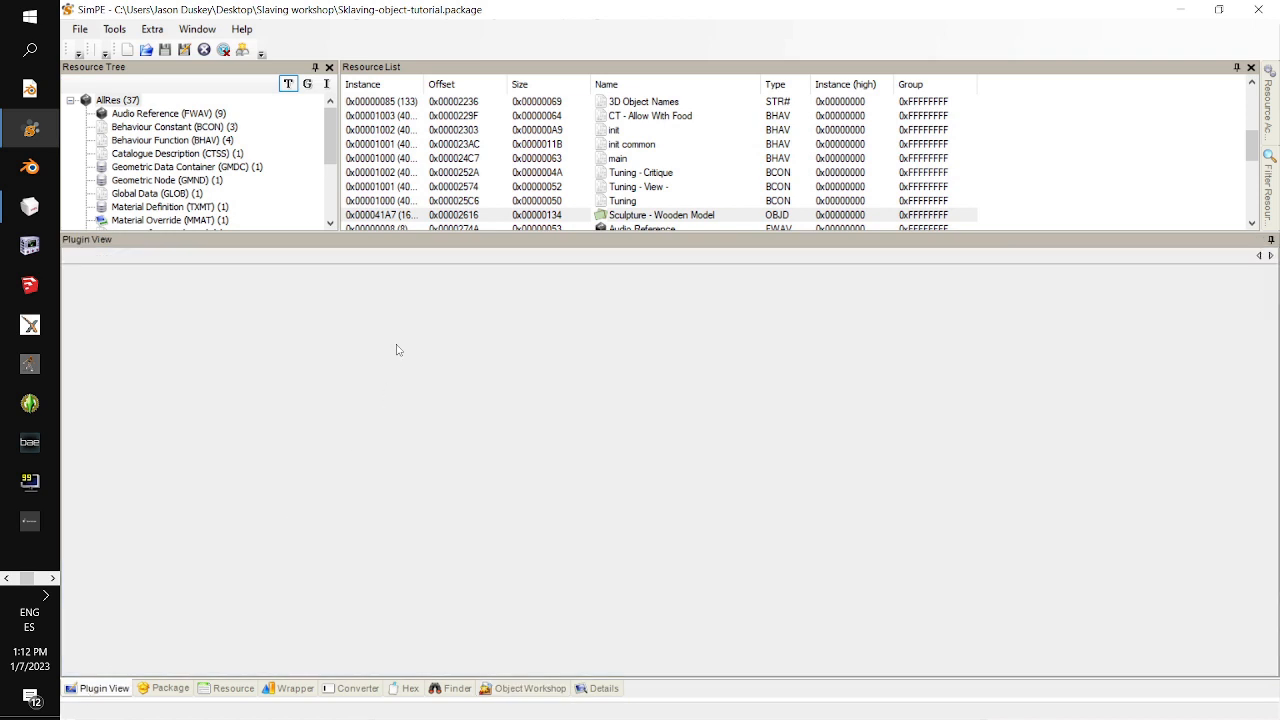
scroll(297, 160, "down", 3)
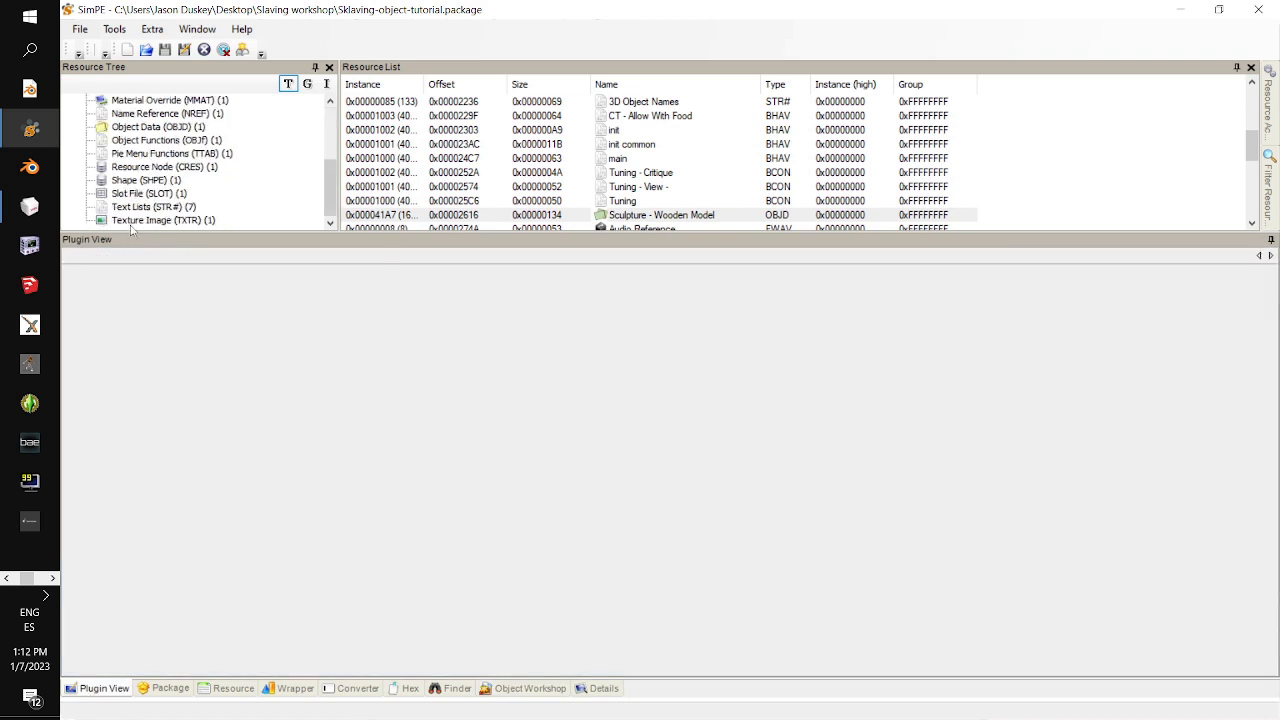
scroll(245, 163, "up", 3)
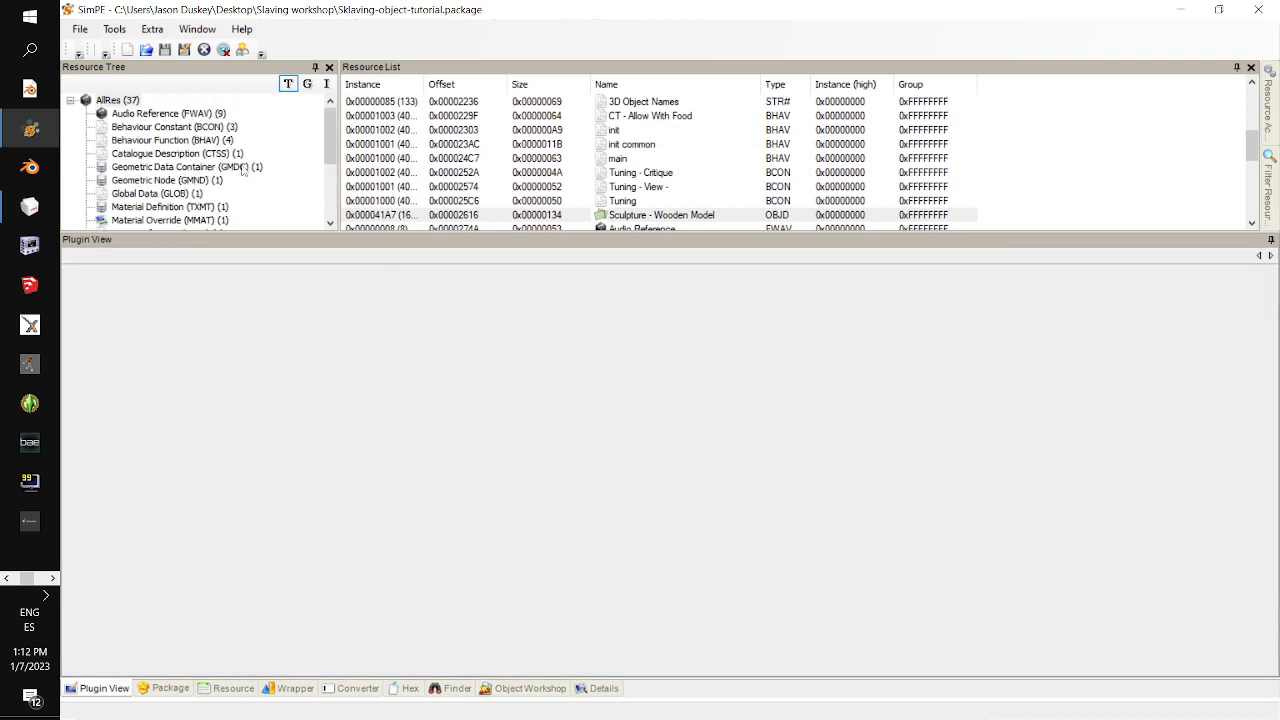
left_click(240, 167)
left_click(514, 103)
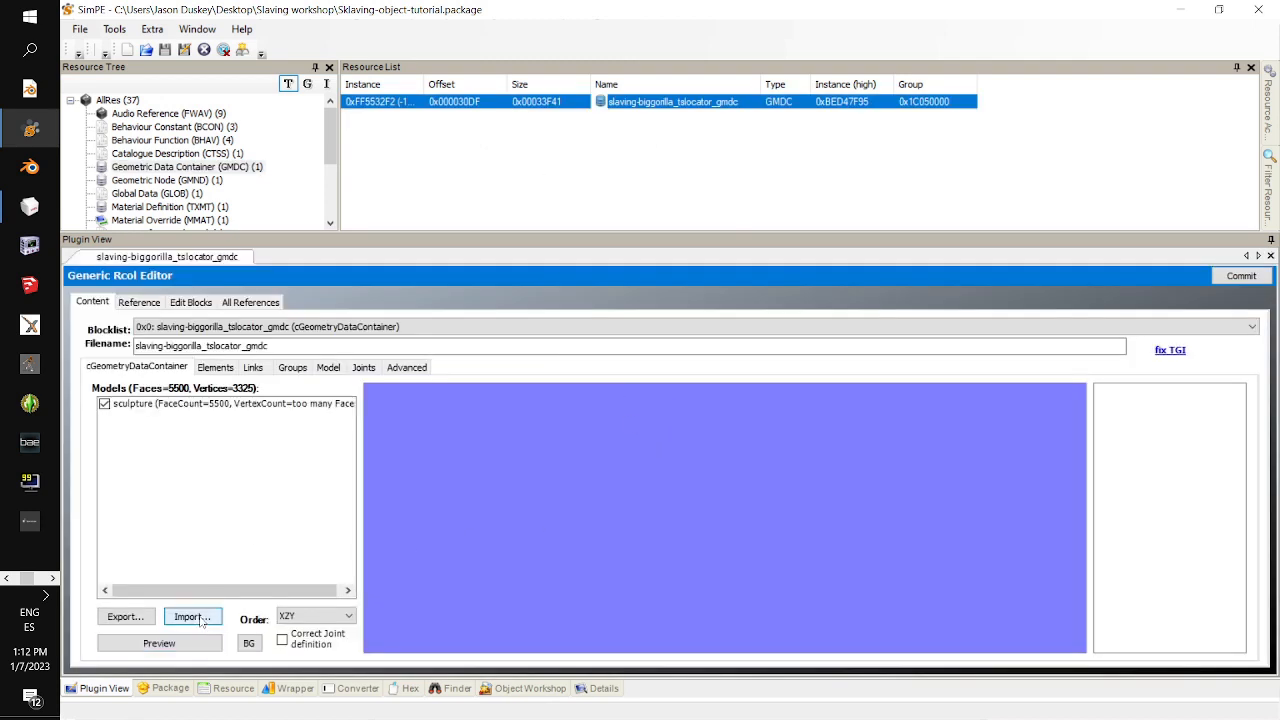
left_click(200, 621)
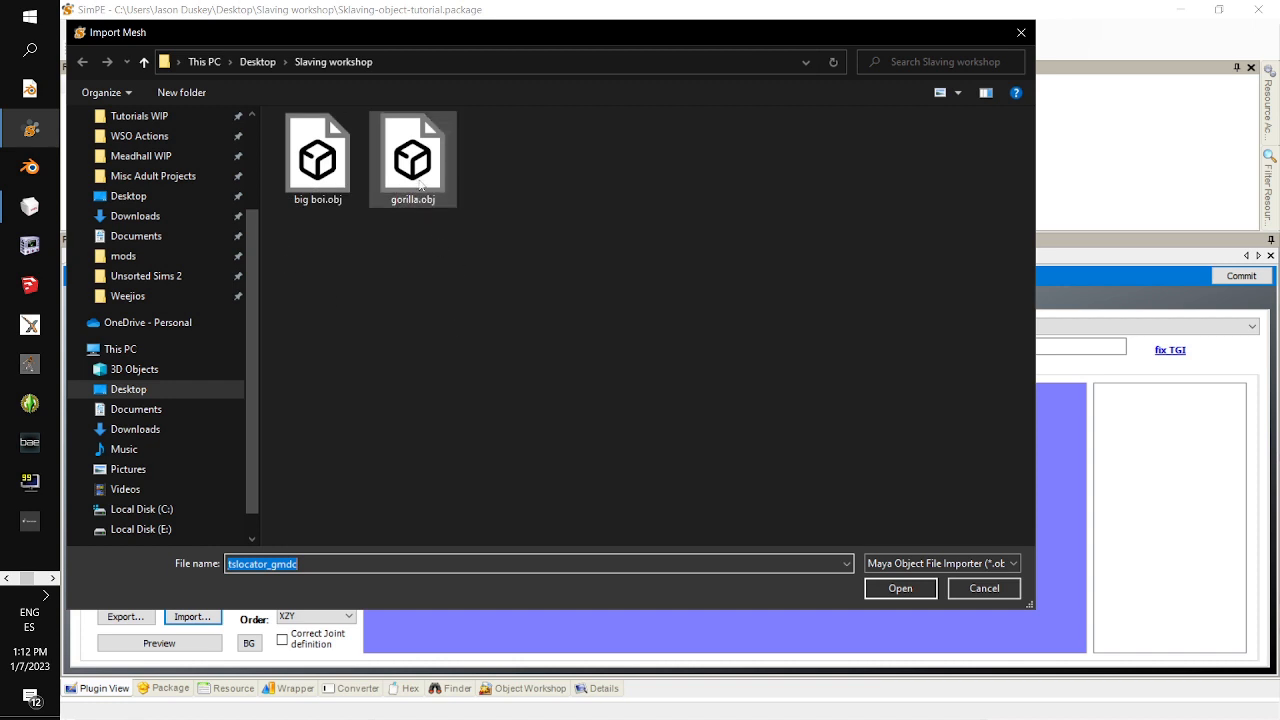
double_click(318, 160)
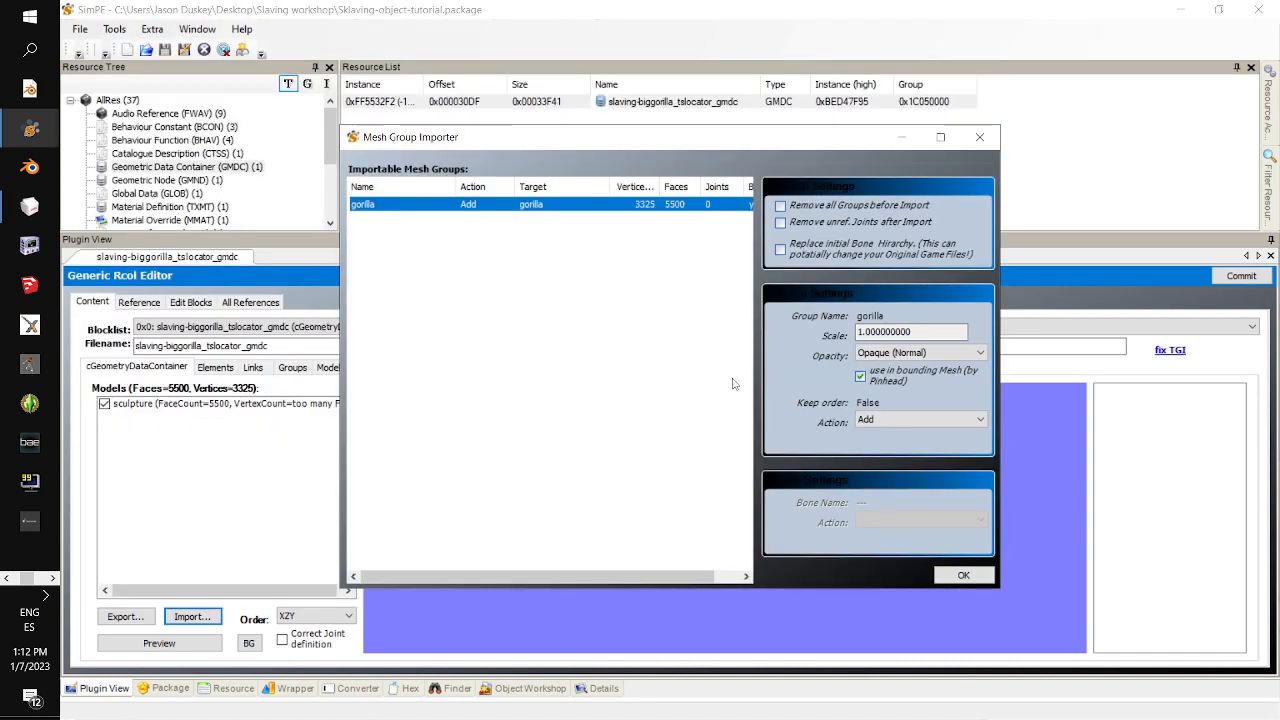
left_click(898, 420)
left_click(900, 446)
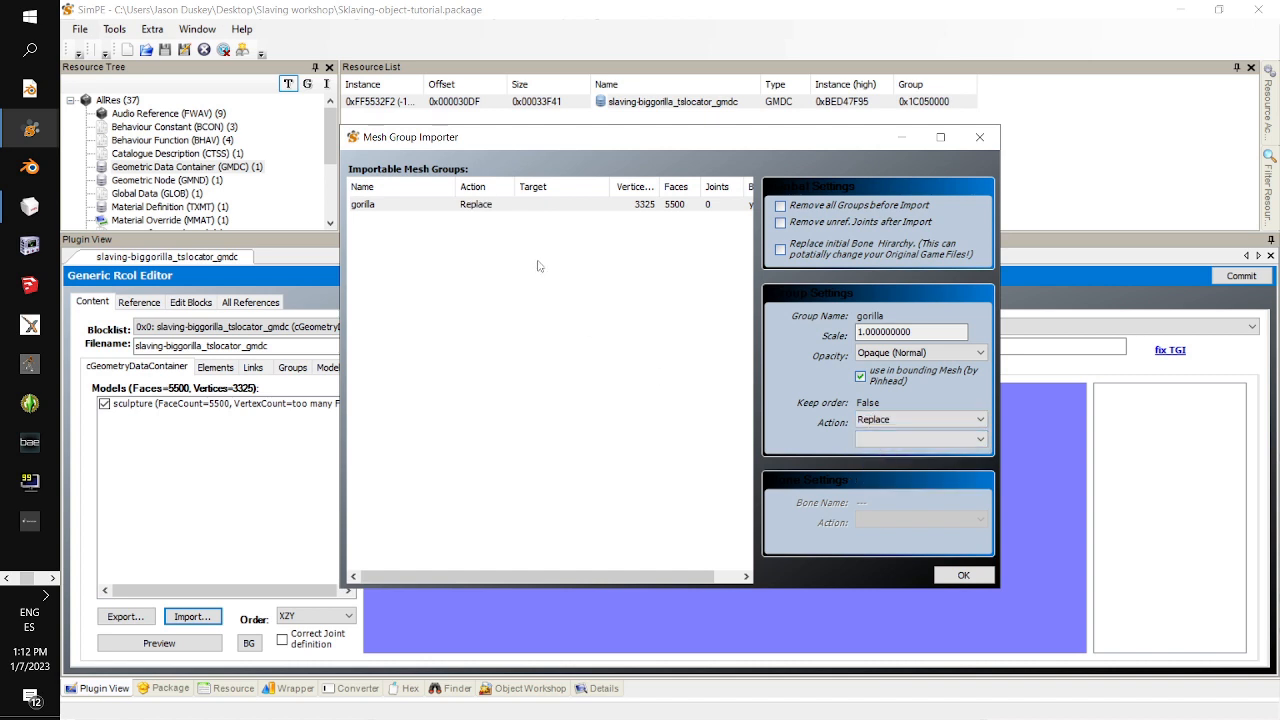
left_click(963, 575)
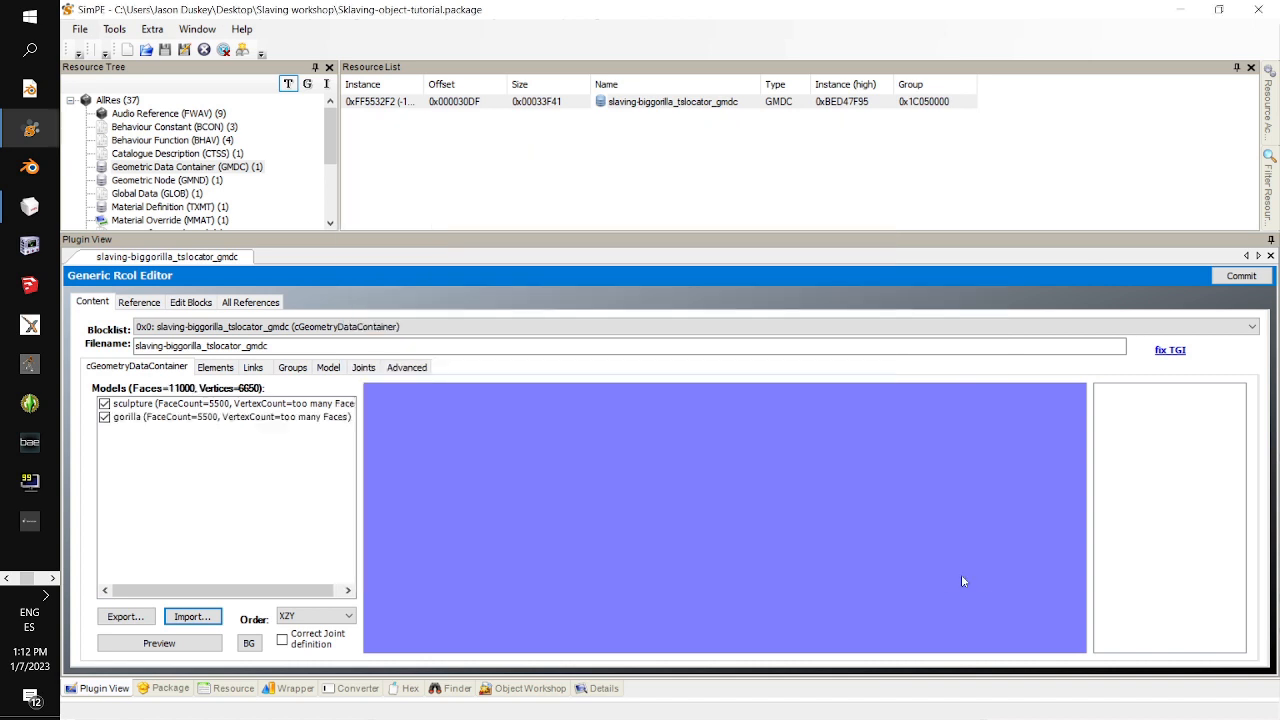
- Preview the sculpture and gorilla models together to compare the two meshes
left_click(192, 650)
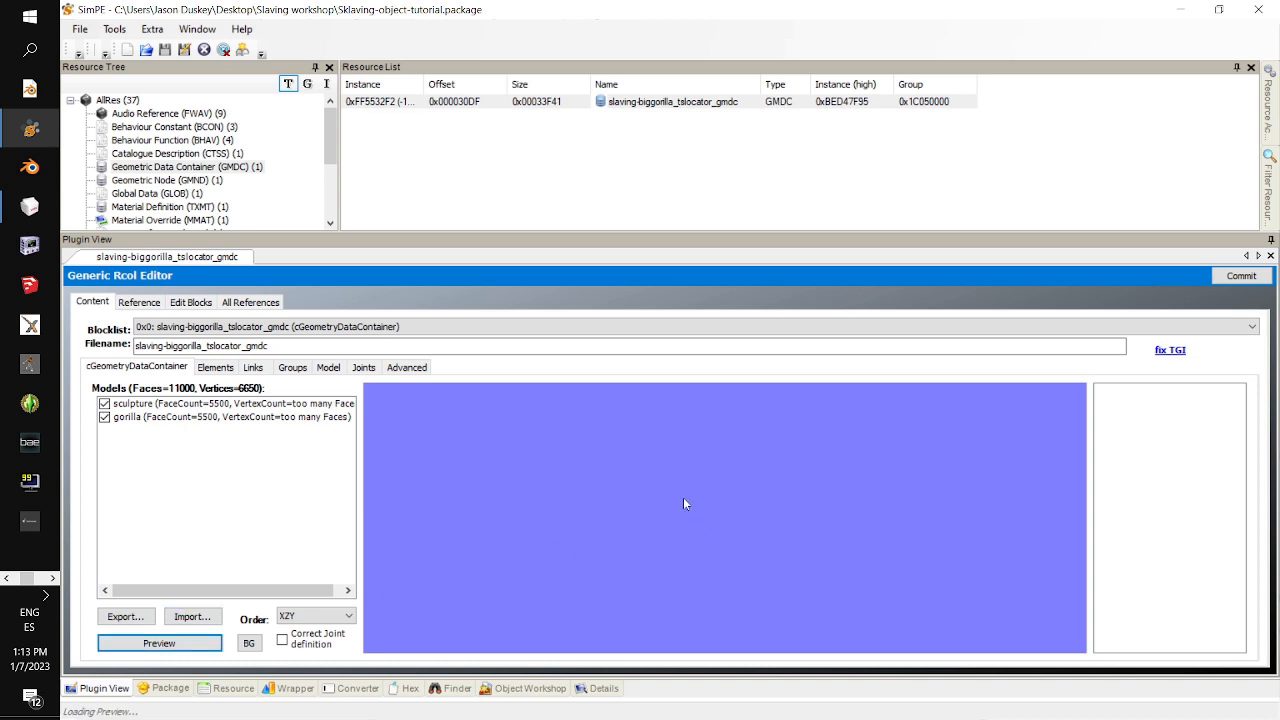
left_click_drag(709, 514, 622, 537)
left_click_drag(551, 586, 366, 437)
- Rename the imported gorilla mesh group to "sculpture", copying the name from the original group
left_click(280, 371)
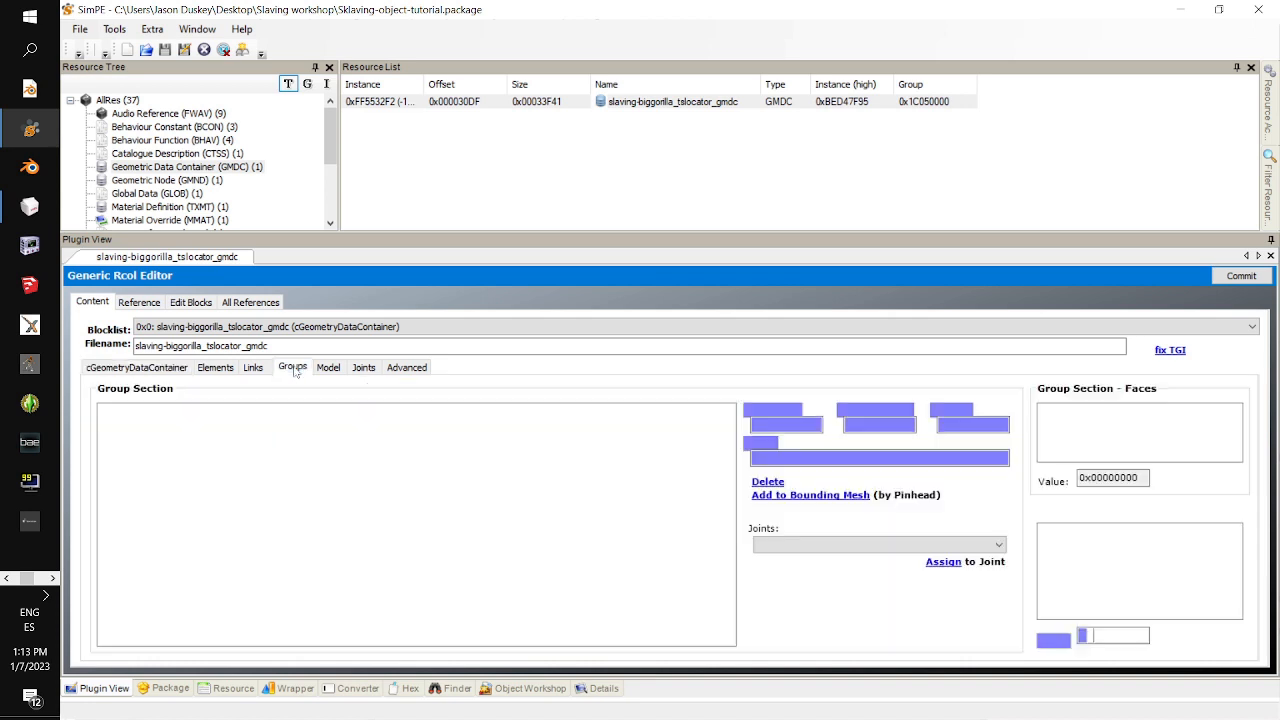
left_click(220, 421)
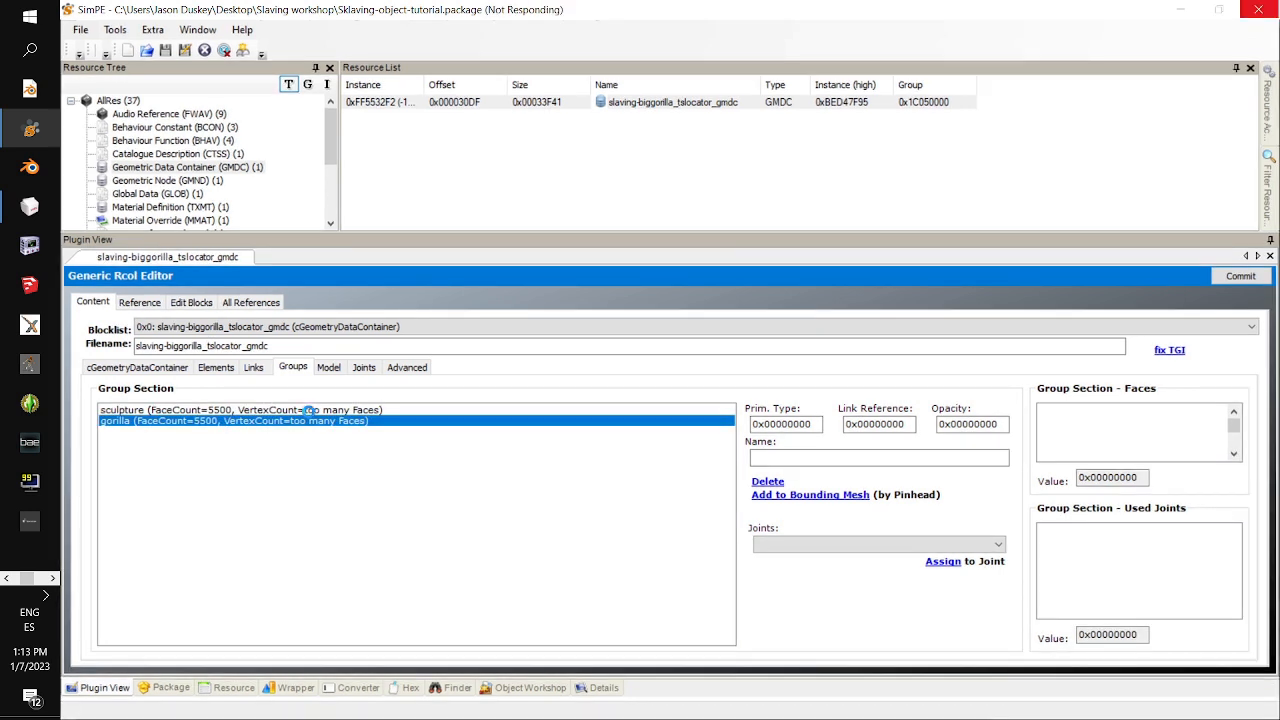
left_click(308, 411)
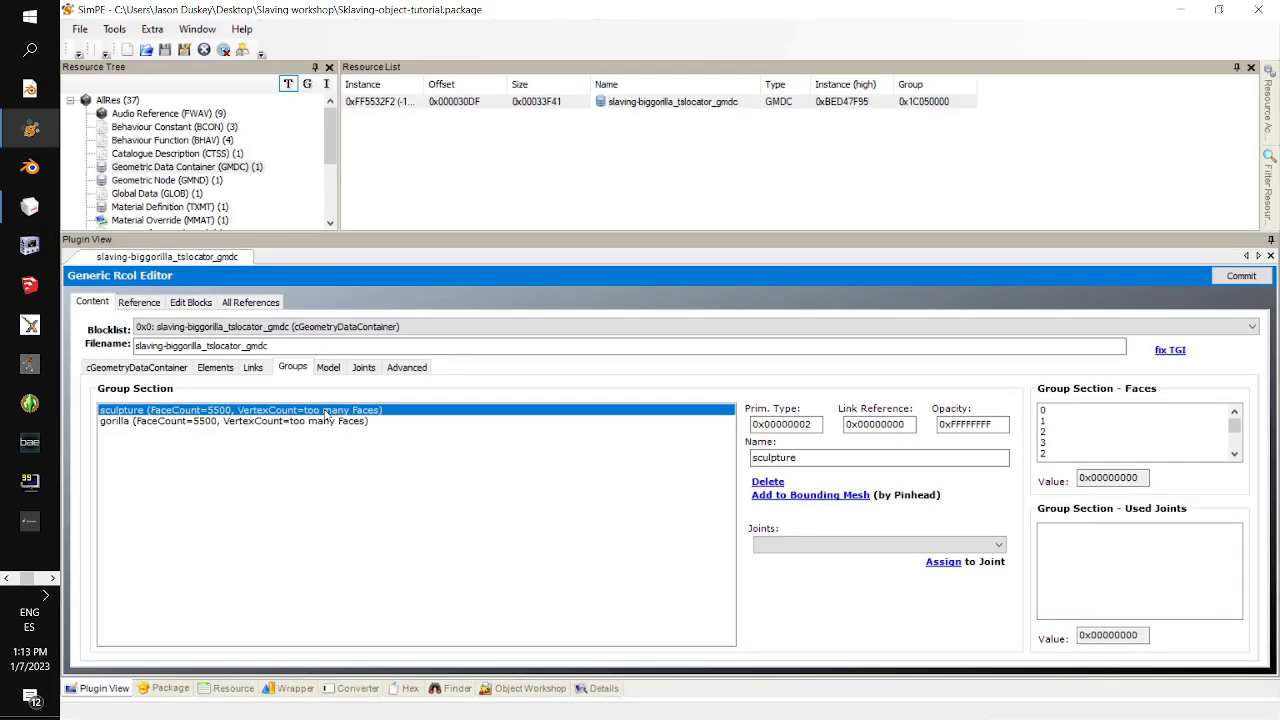
double_click(800, 457)
key("ctrl+c")
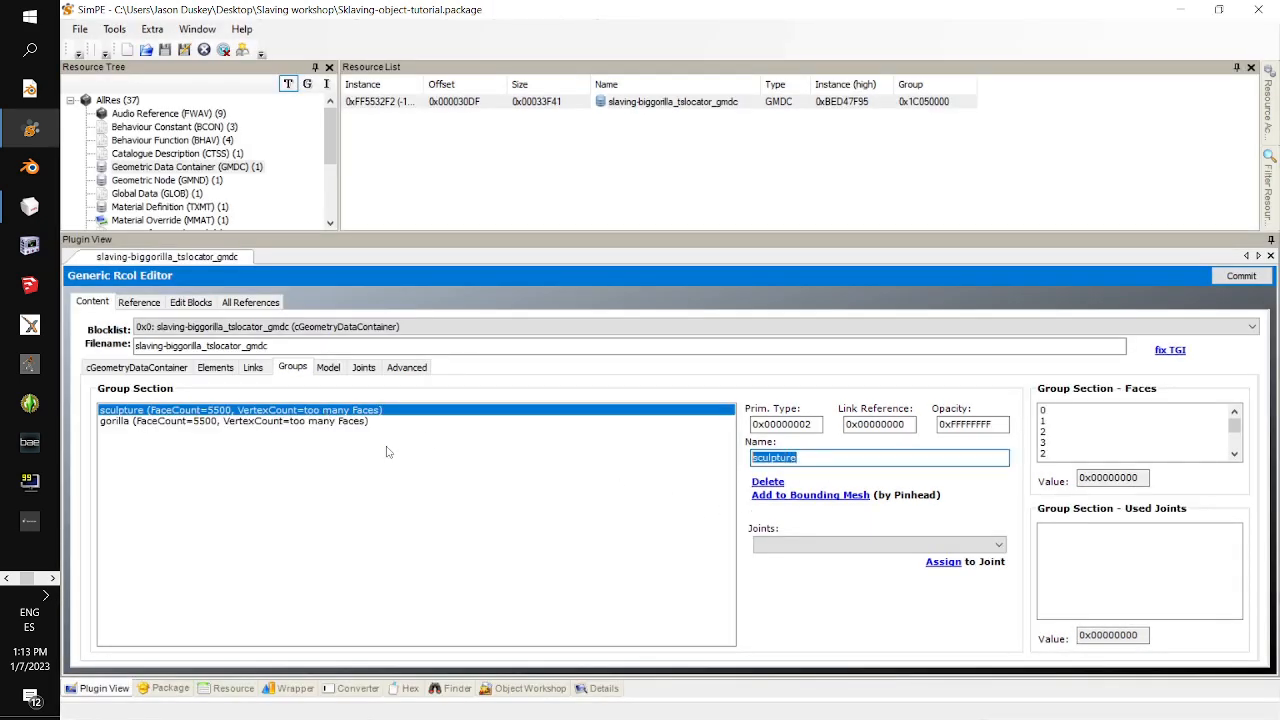
left_click(306, 423)
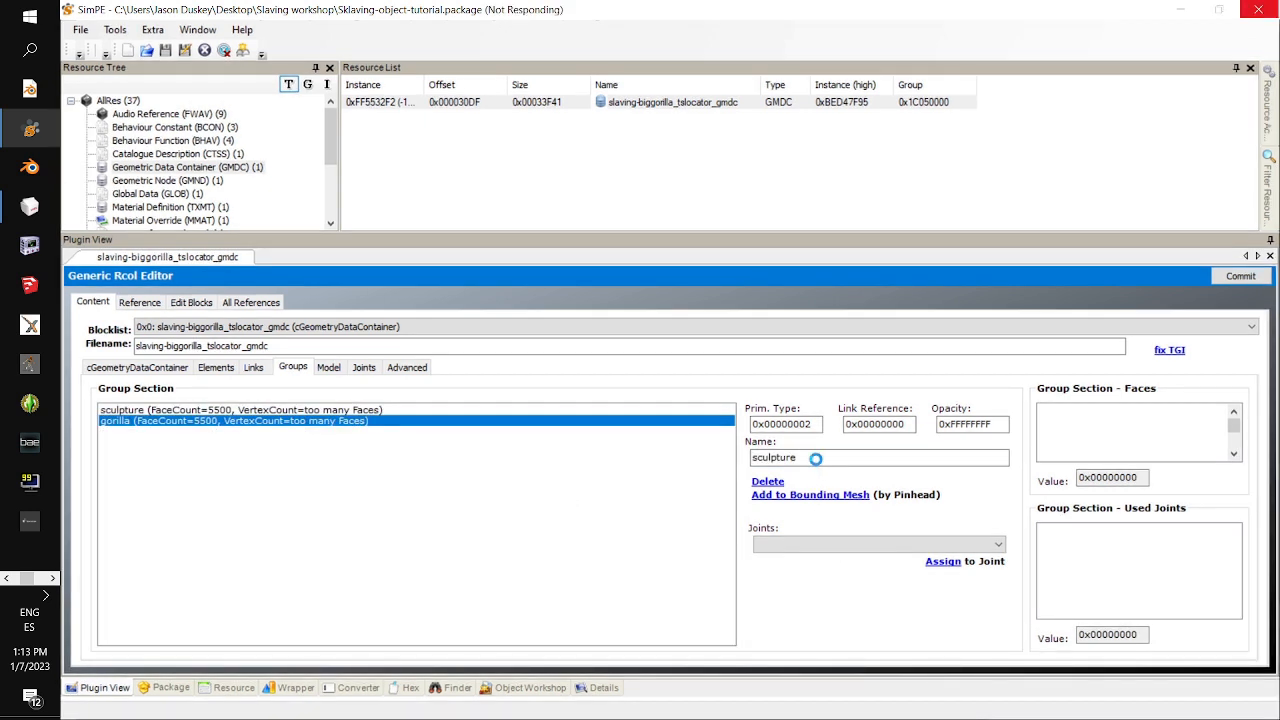
left_click_drag(817, 458, 334, 477)
key("ctrl+v")
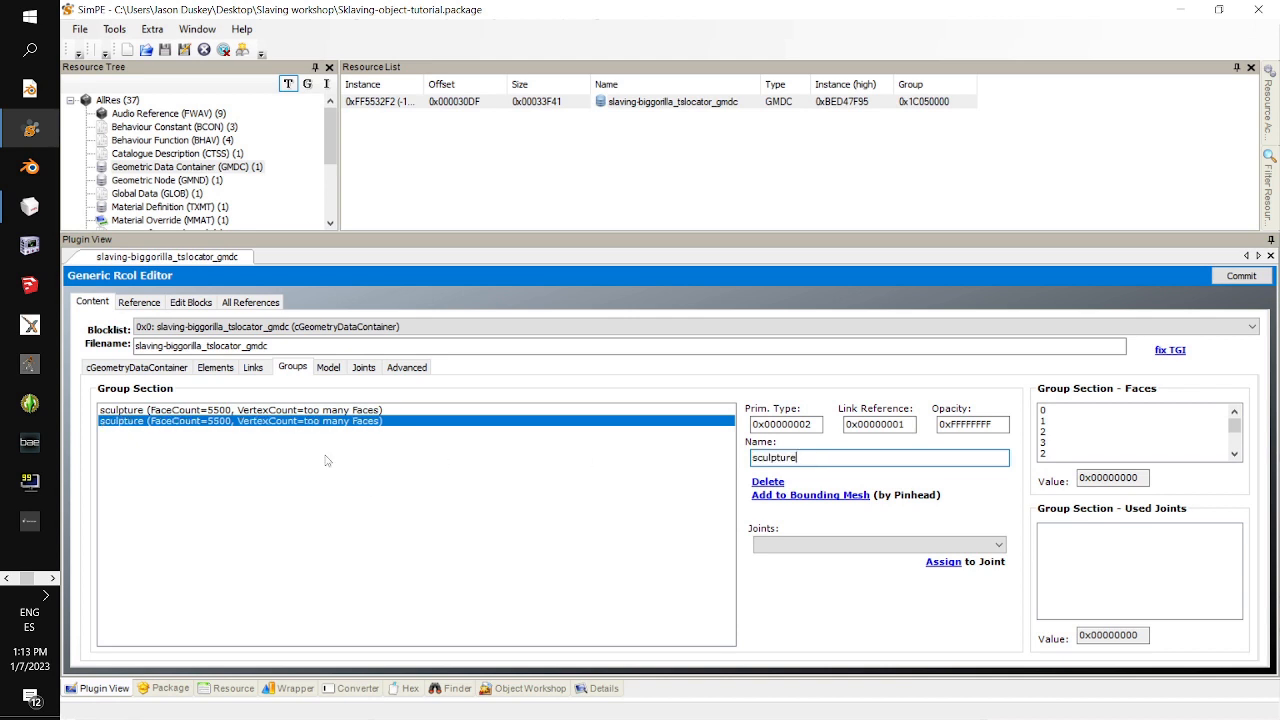
- Delete the original first mesh group from the GMDC and commit the change
left_click(264, 410)
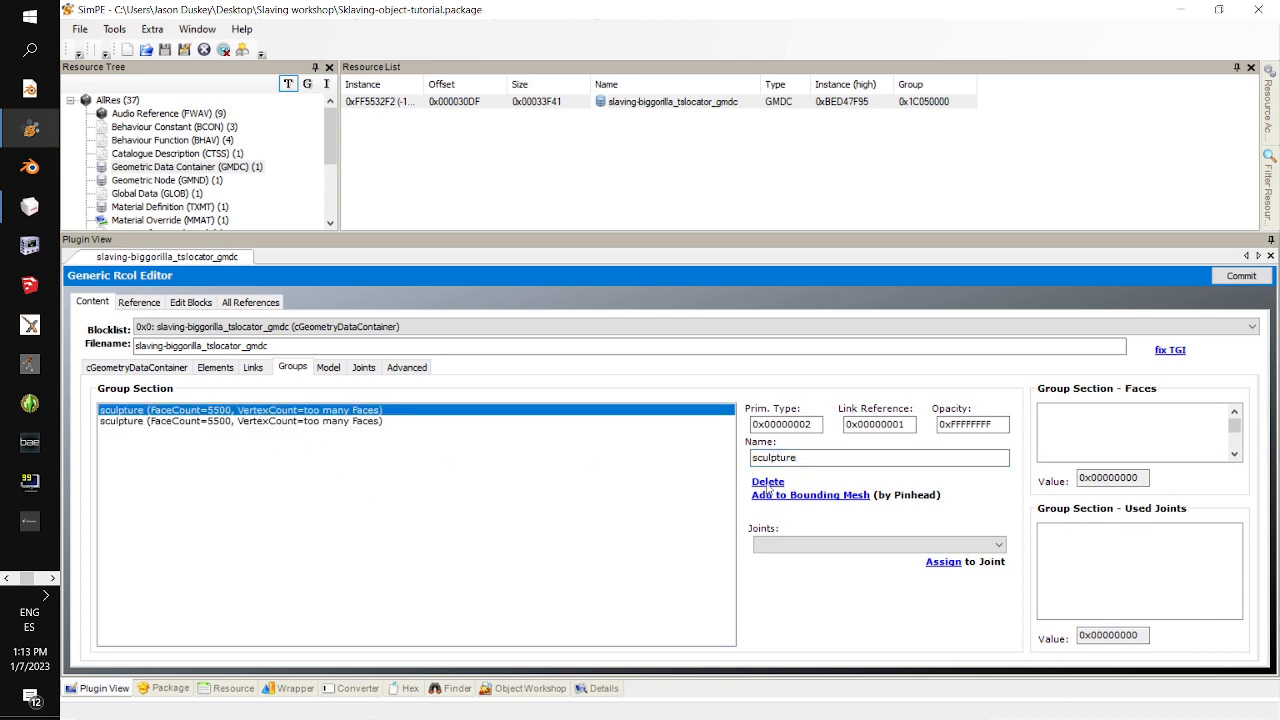
left_click(767, 482)
left_click(1252, 282)
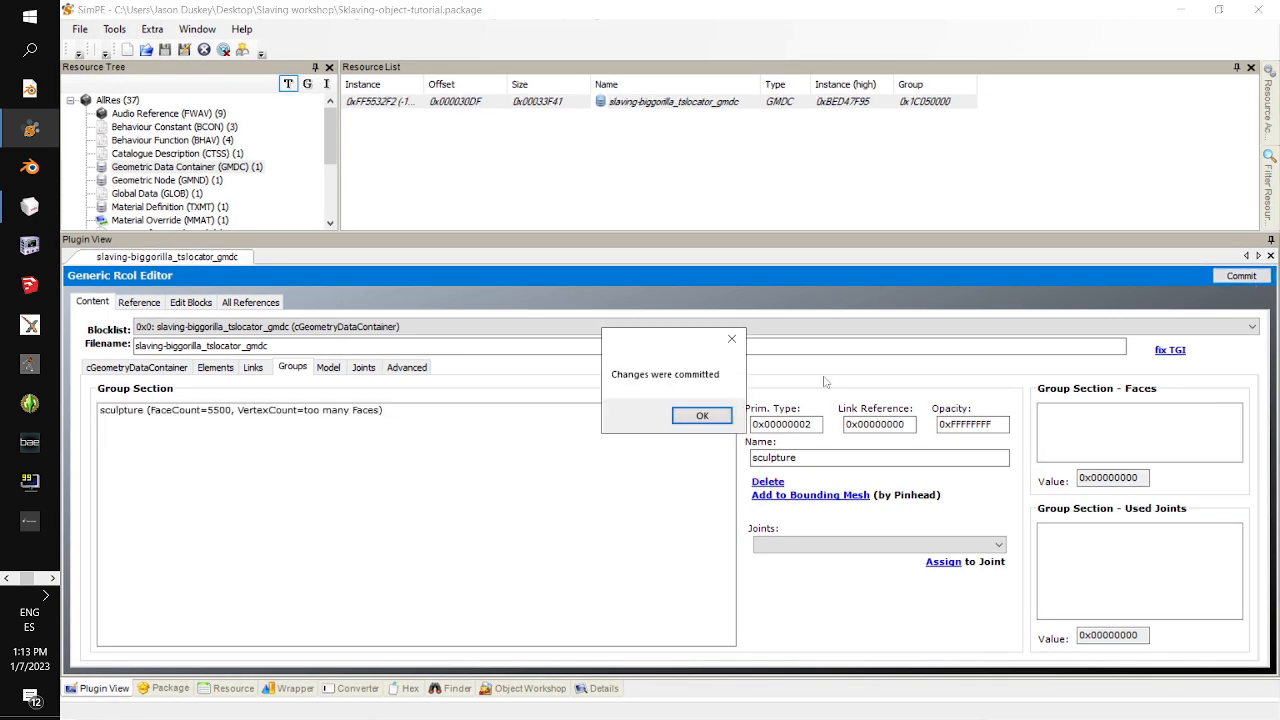
left_click(714, 417)
- Preview the remaining gorilla mesh from several sides and commit the GMDC resource again
left_click(155, 368)
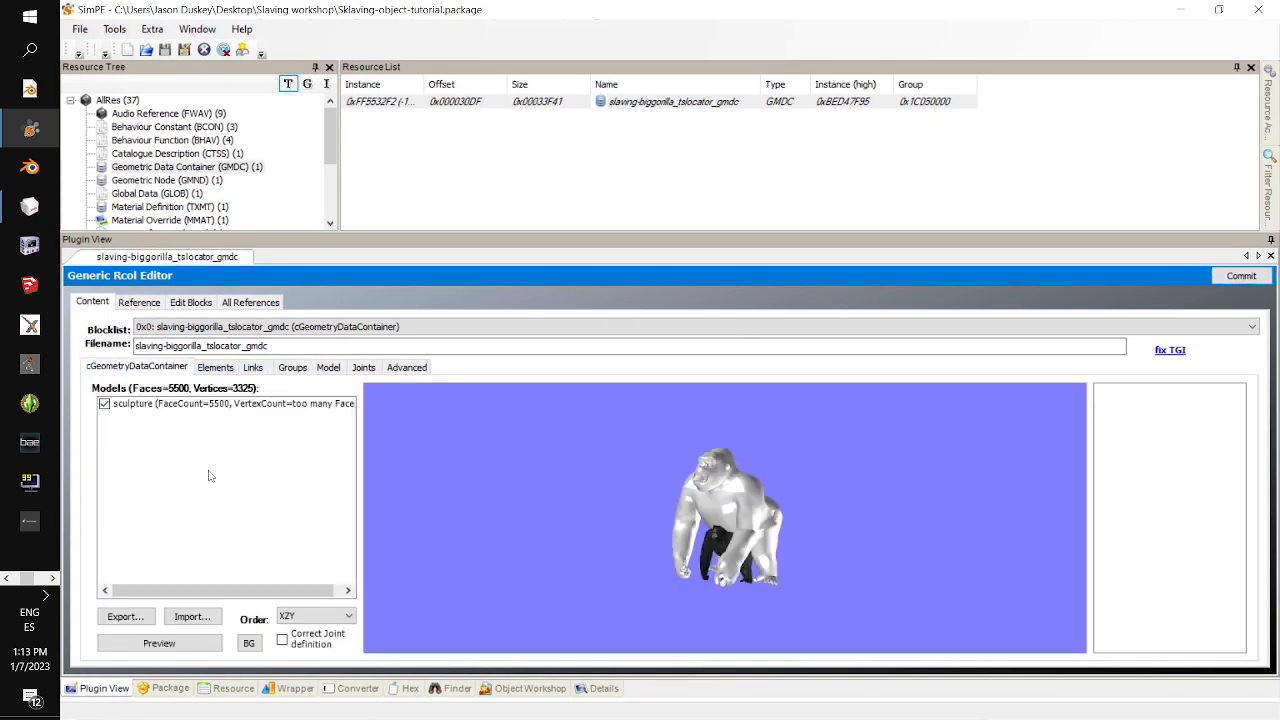
left_click(188, 645)
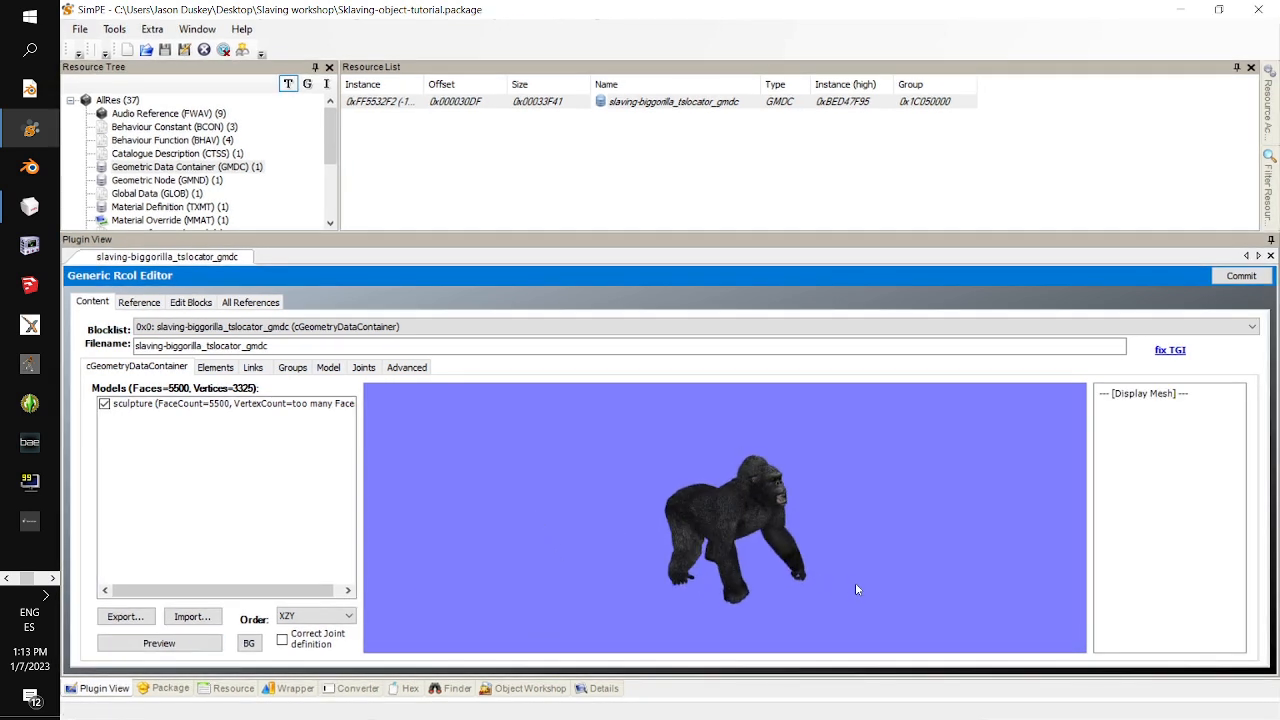
mouse_move(855, 582)
left_mouse_down()
mouse_move(856, 539)
mouse_move(686, 542)
mouse_move(790, 589)
mouse_move(921, 568)
mouse_move(790, 565)
mouse_move(850, 573)
left_mouse_up()
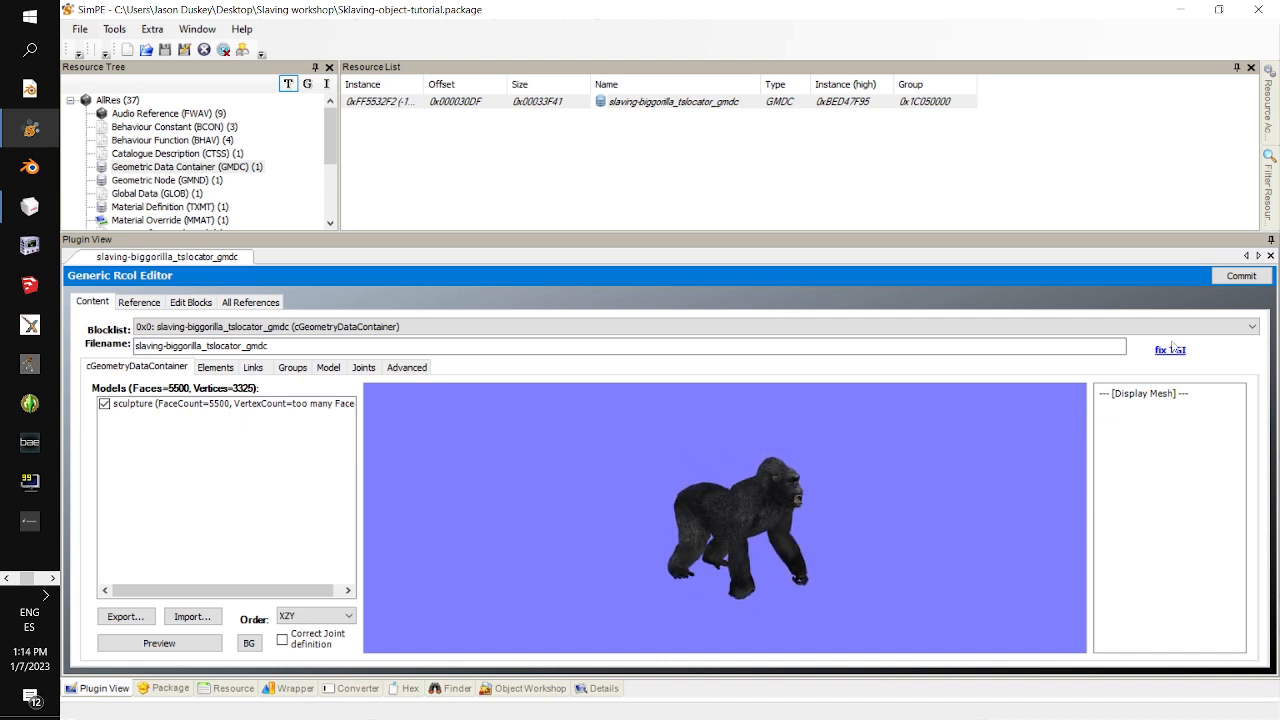
left_click(1238, 278)
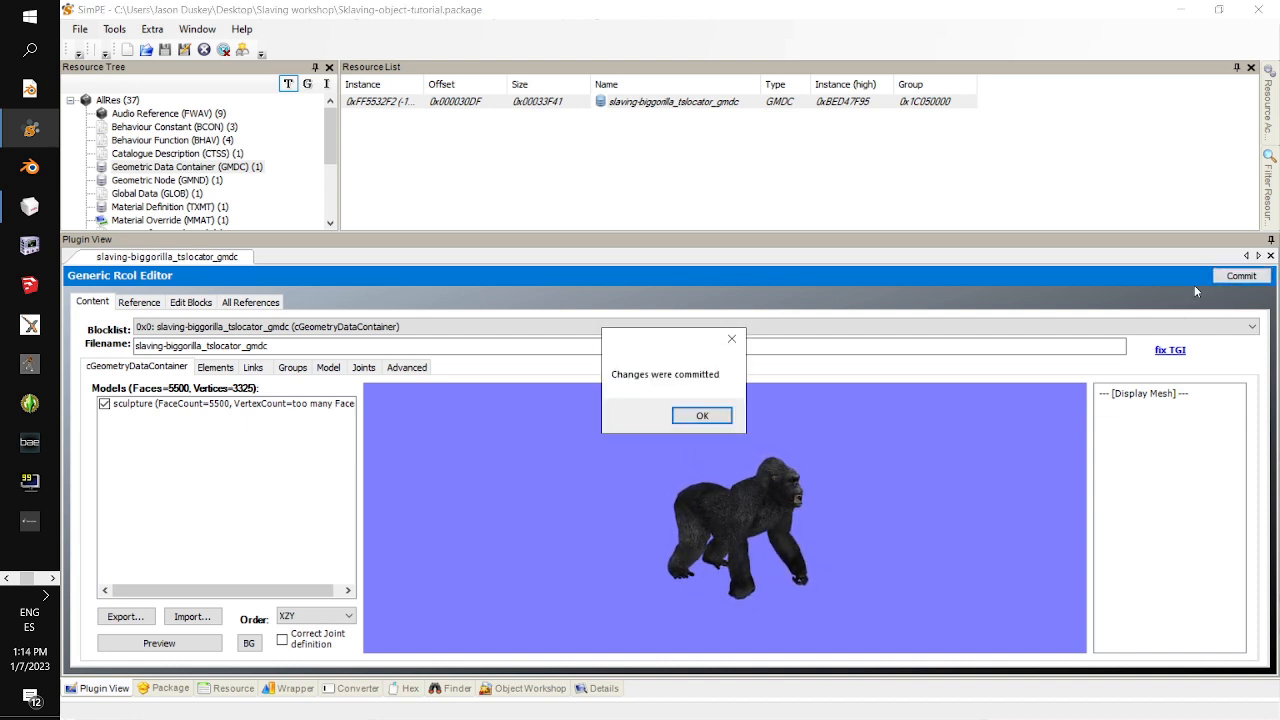
left_click(703, 414)
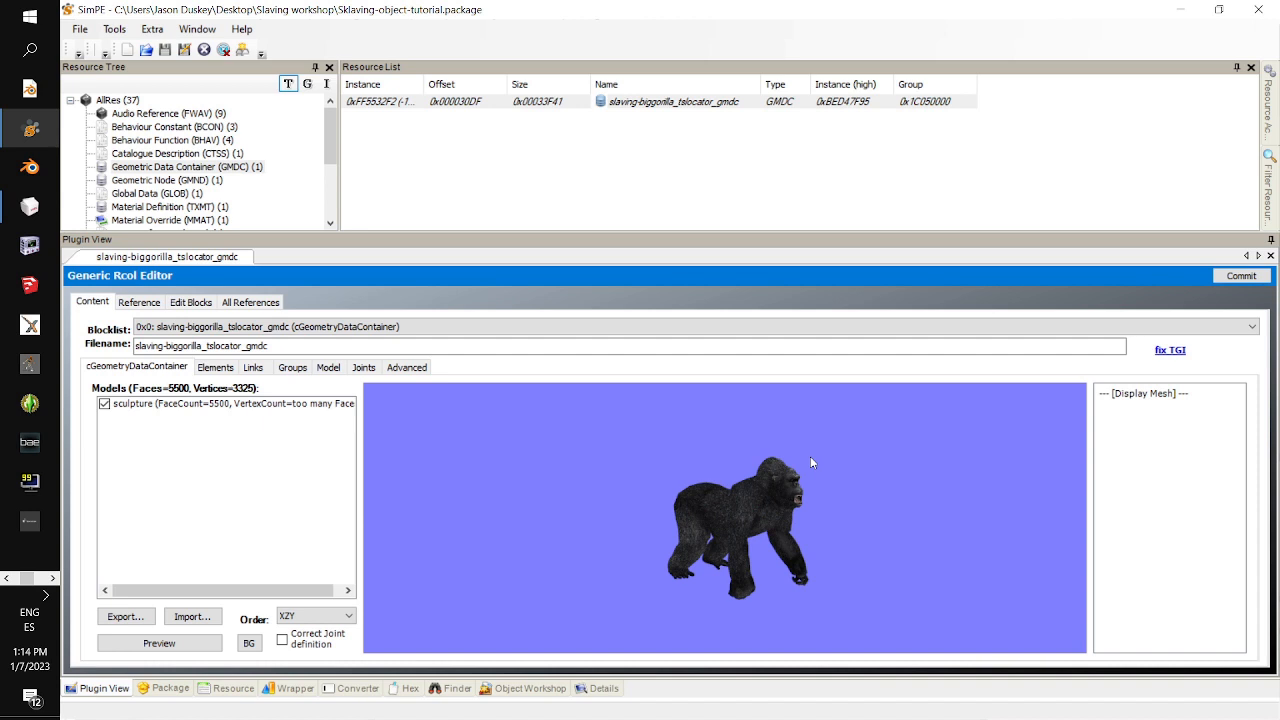
left_click_drag(824, 540, 690, 539)
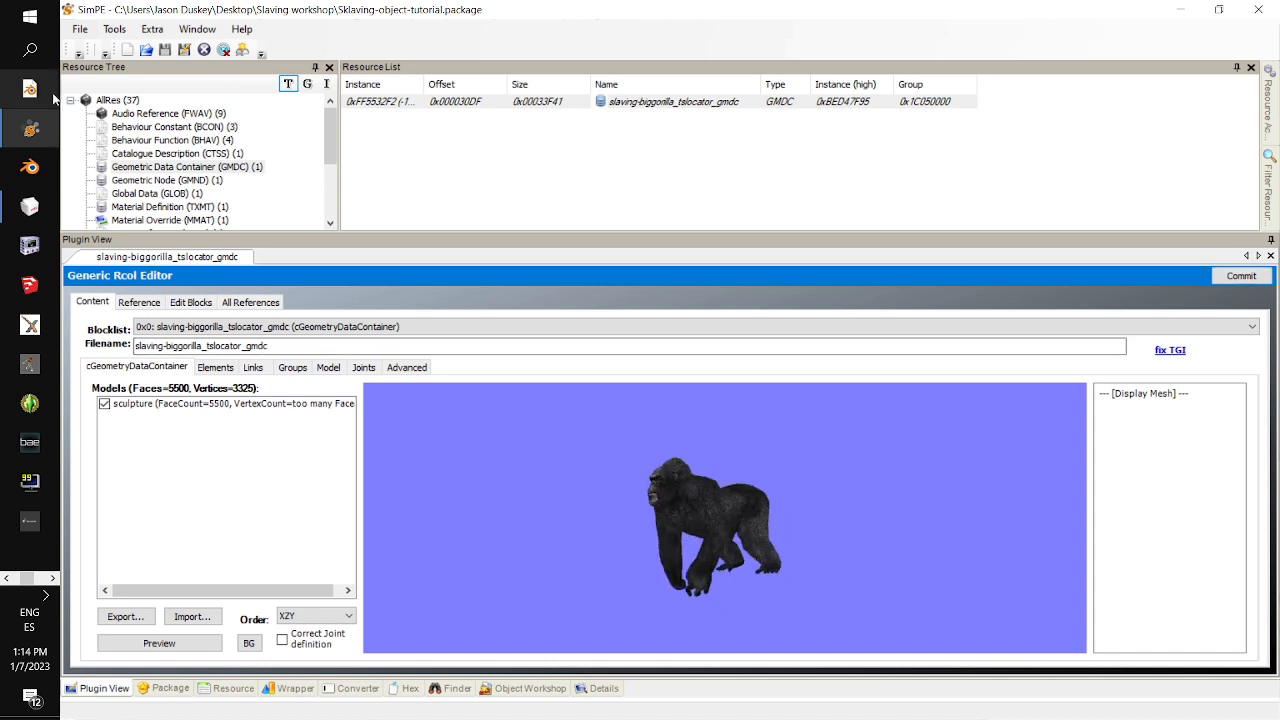
- Open the clone's Object Data (OBJD) resource "Sculpture - Wooden Model" in its editor
left_click(80, 29)
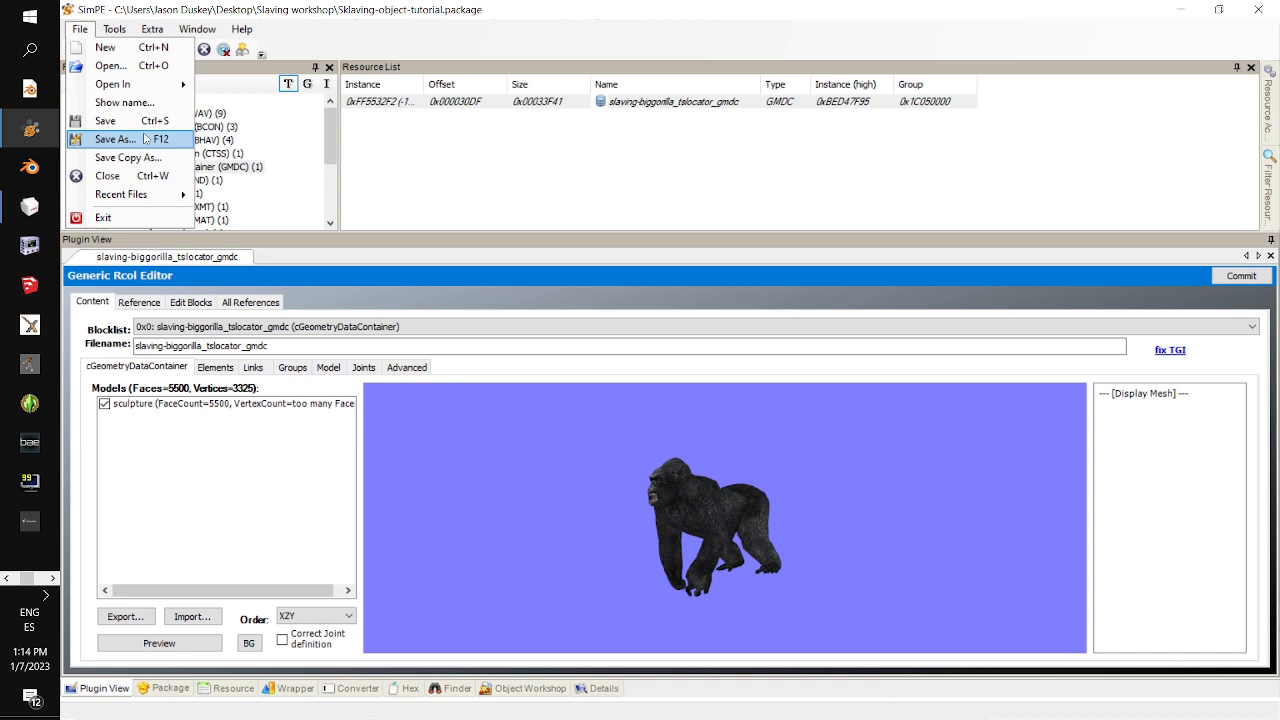
key("Escape")
scroll(150, 135, "down", 3)
left_click(168, 128)
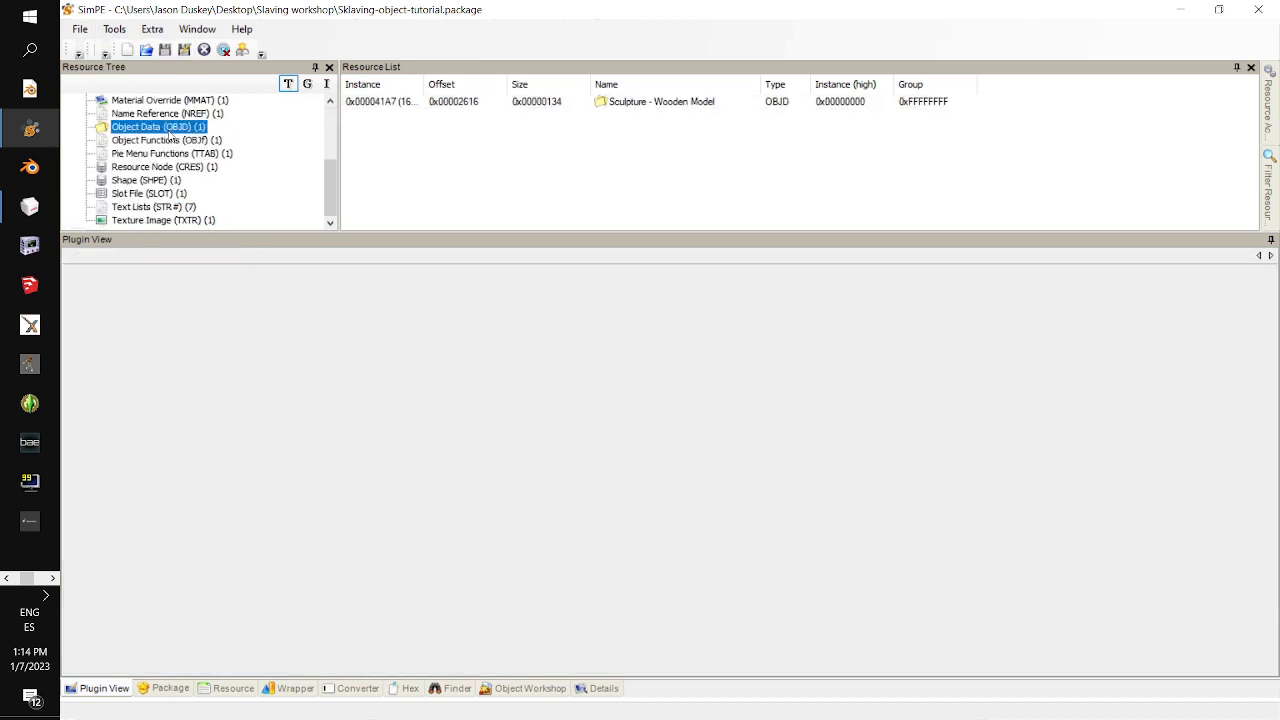
left_click(390, 101)
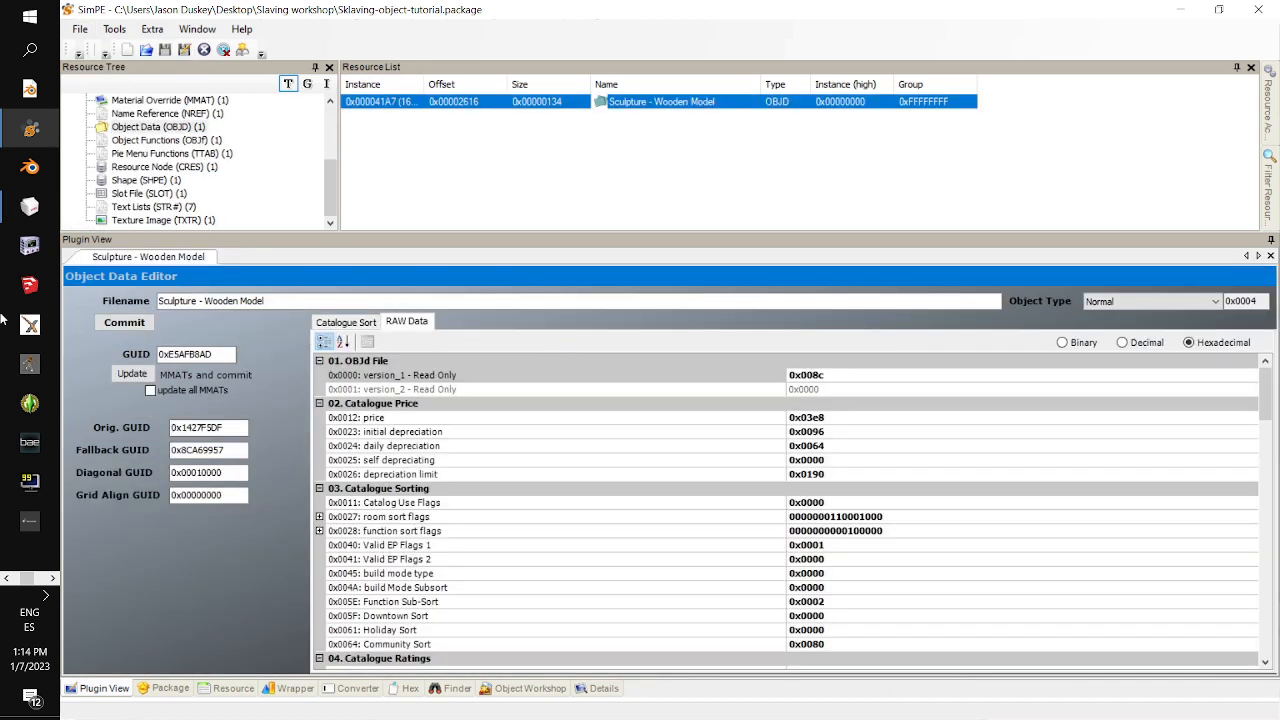
- Switch to Opera, open the GUID Database spreadsheet and find the first GUID without an assigned object
left_click(50, 578)
left_click(50, 578)
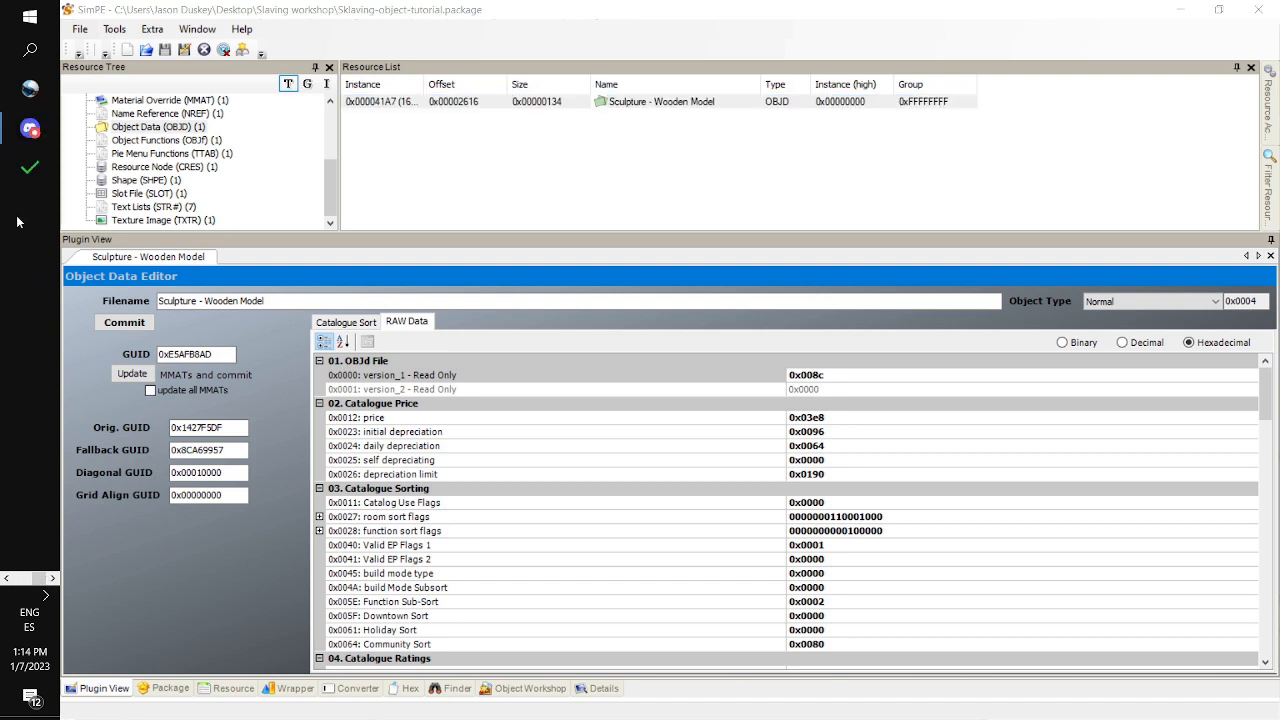
left_click(6, 578)
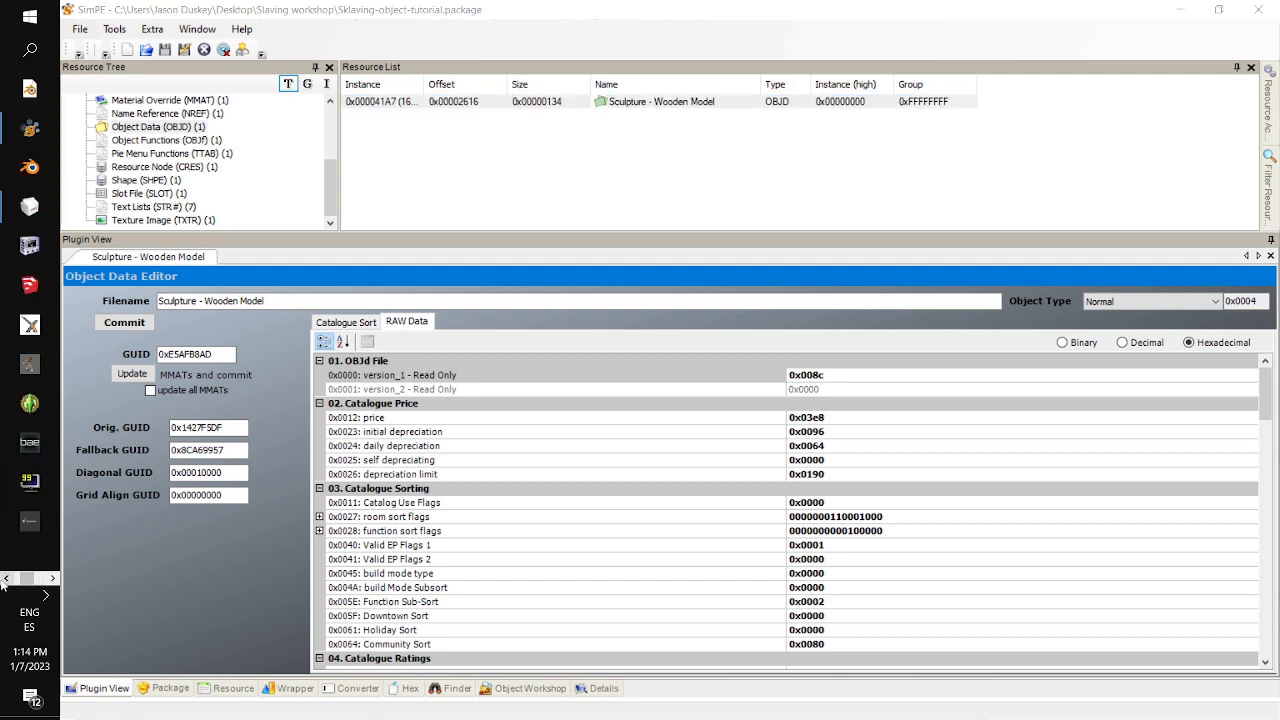
mouse_move(24, 128)
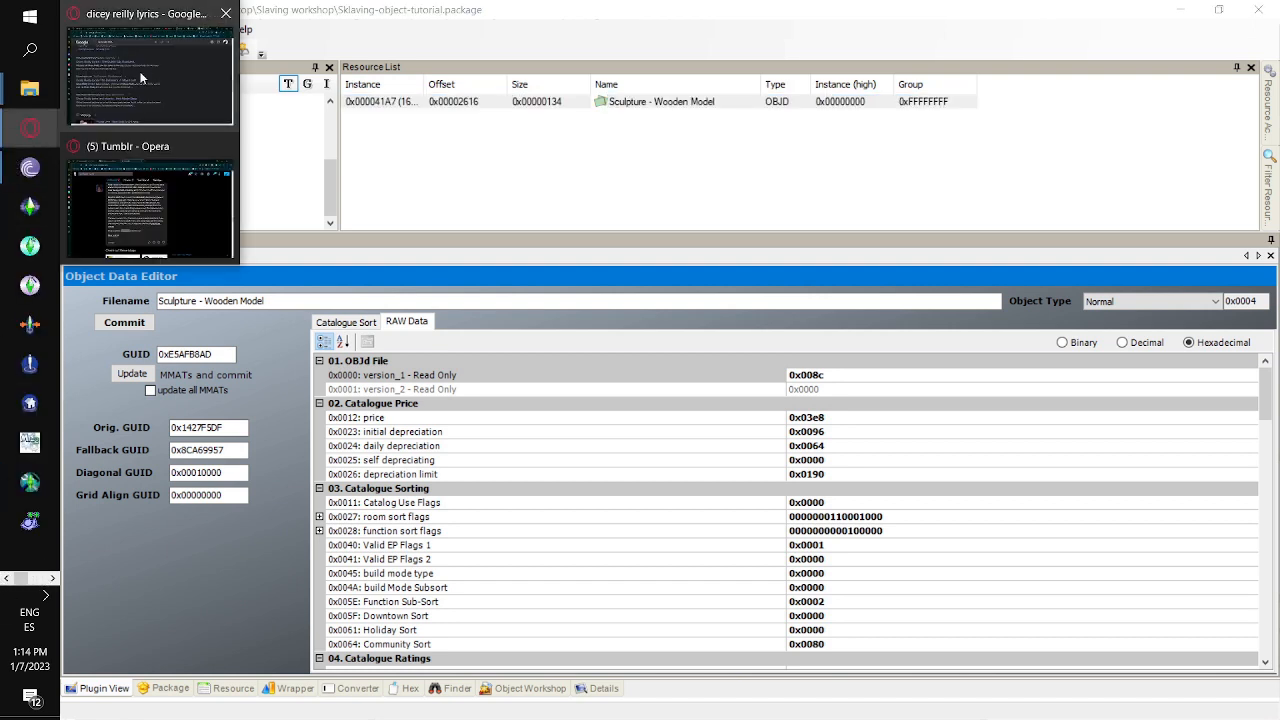
left_click(96, 184)
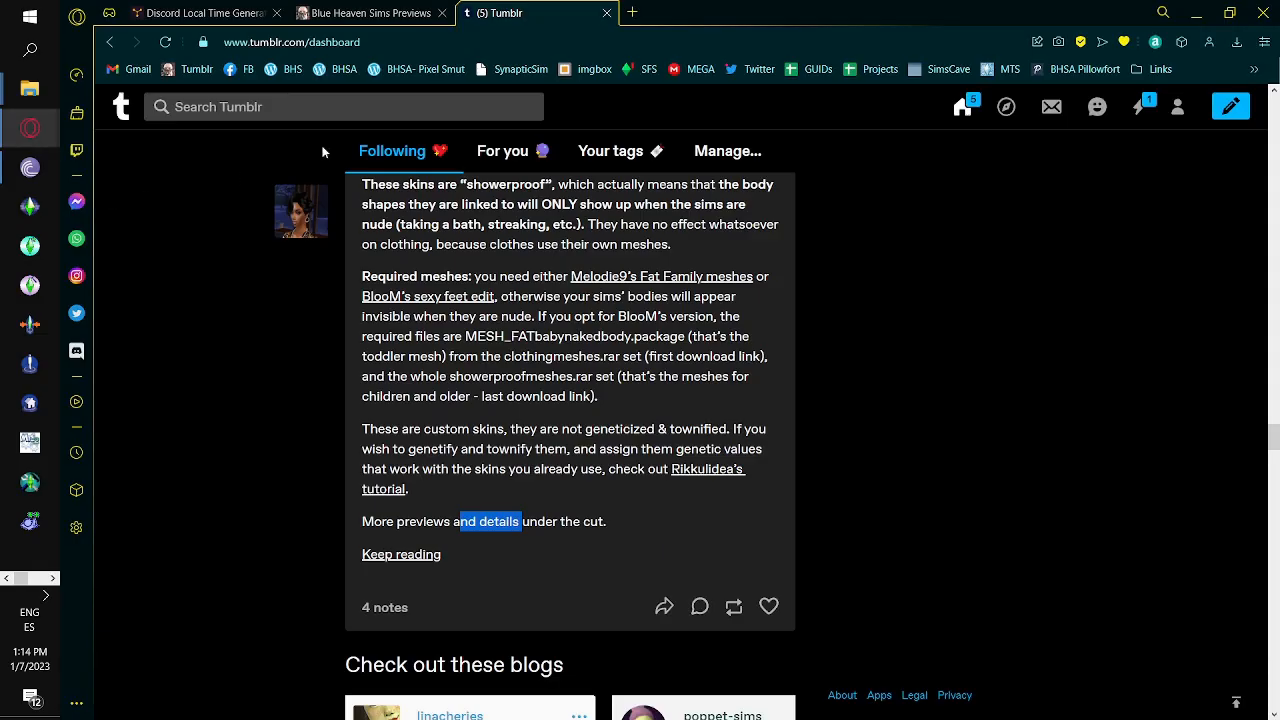
key("ctrl+t")
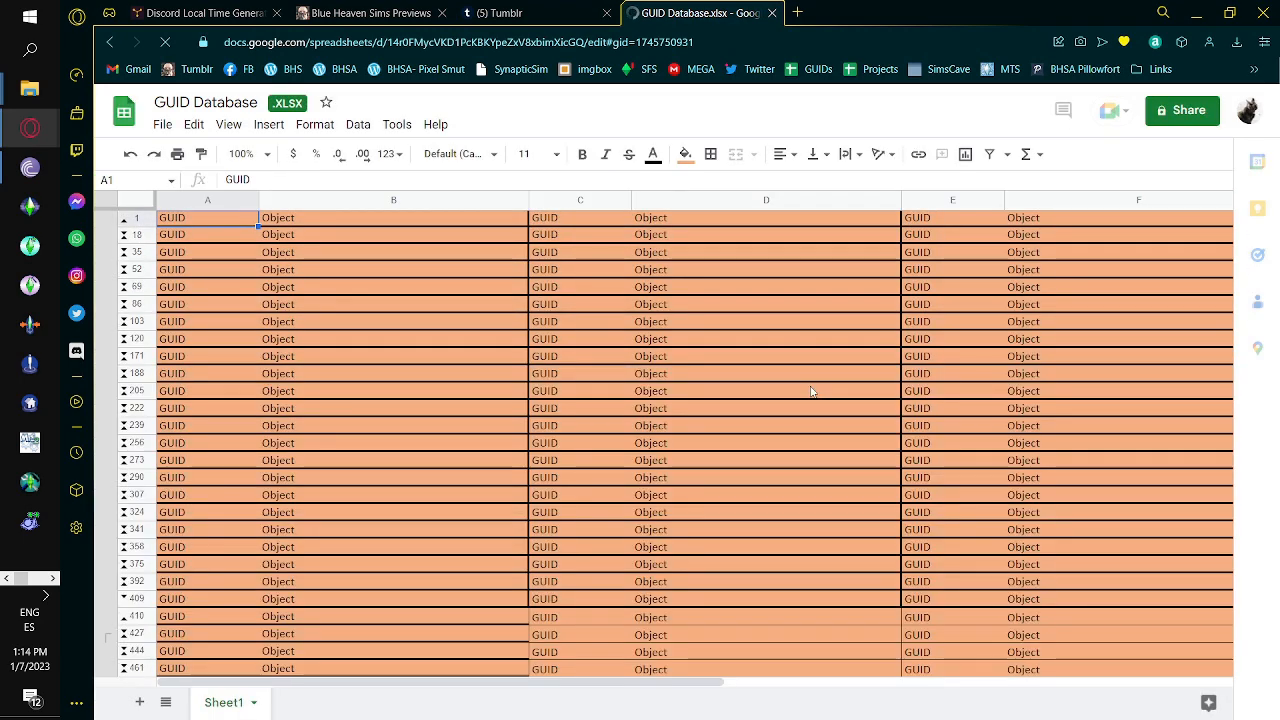
scroll(810, 398, "down", 15)
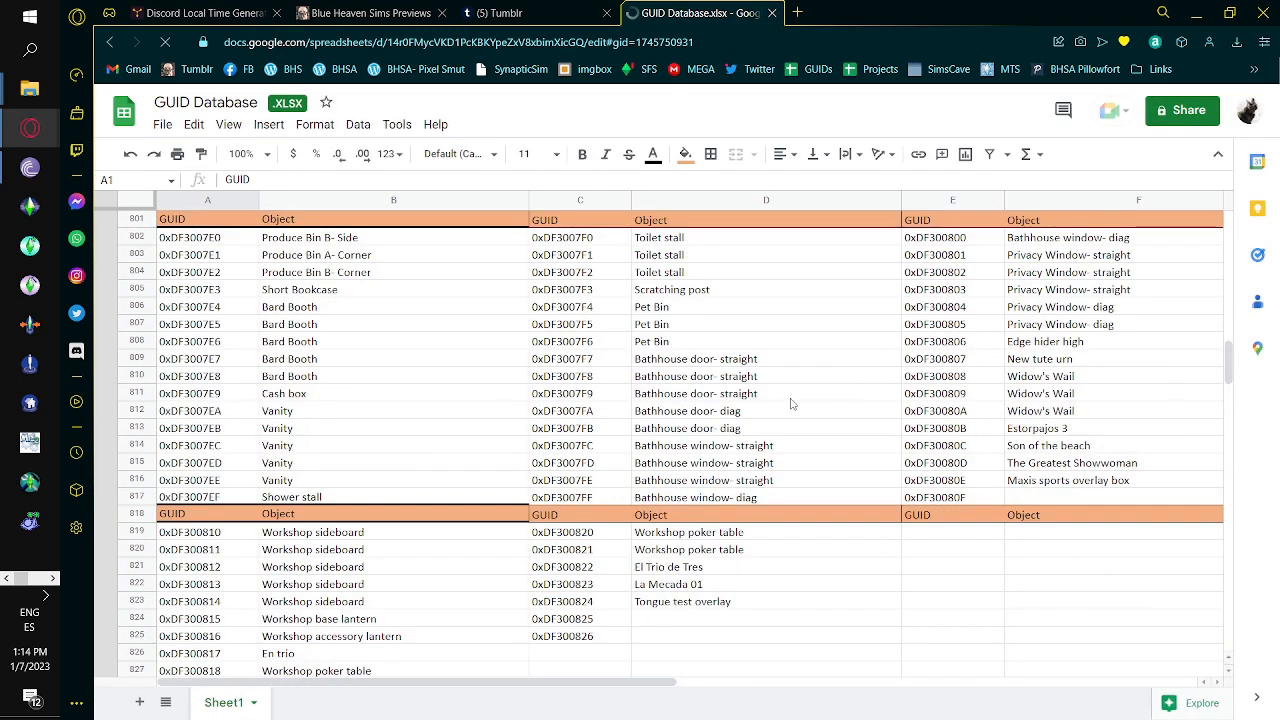
- Enter "Slaving sculpture" as the object name in cell D824, beside GUID 0xDF300825
left_click(666, 377)
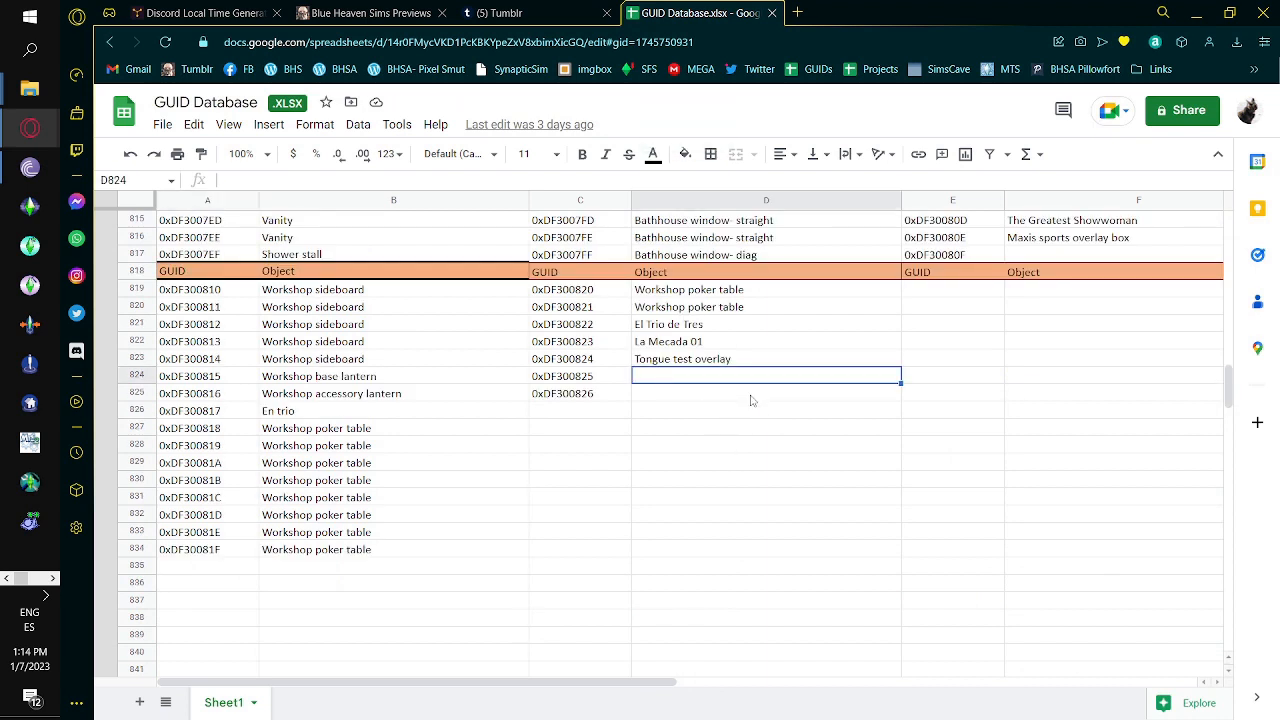
type("Slavi")
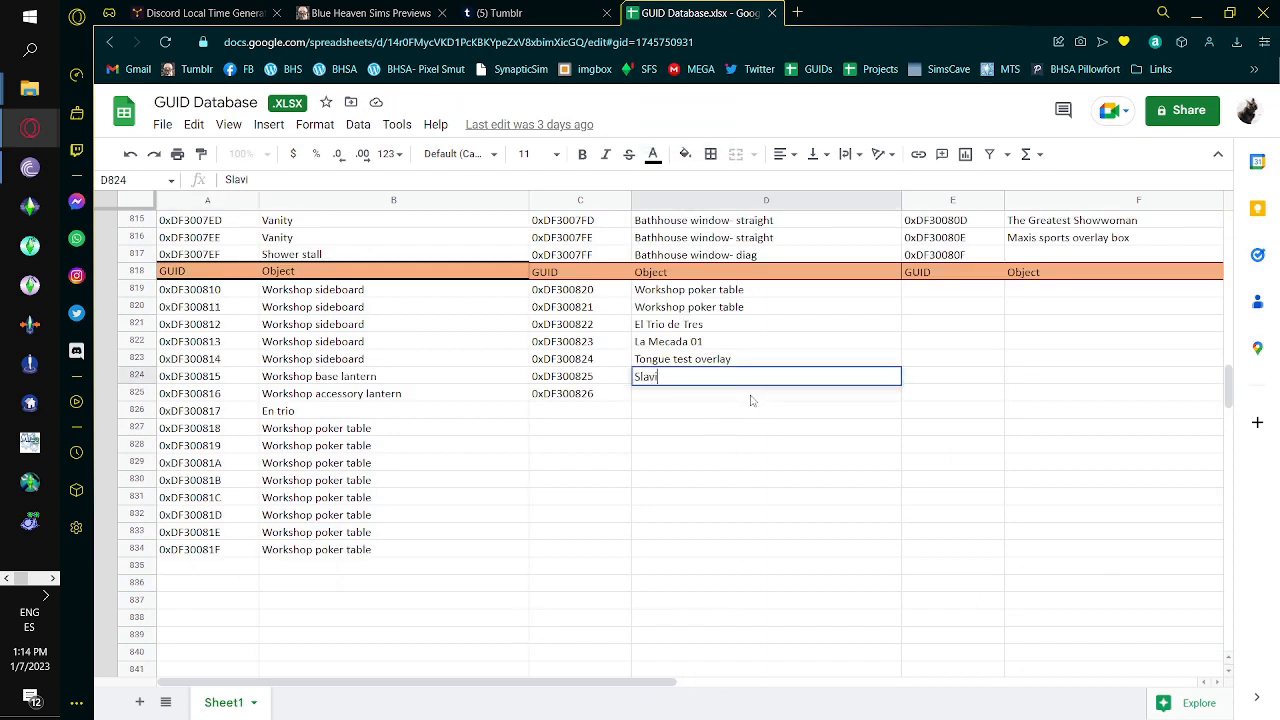
type("ng scultp")
key("BackSpace")
type("ptur")
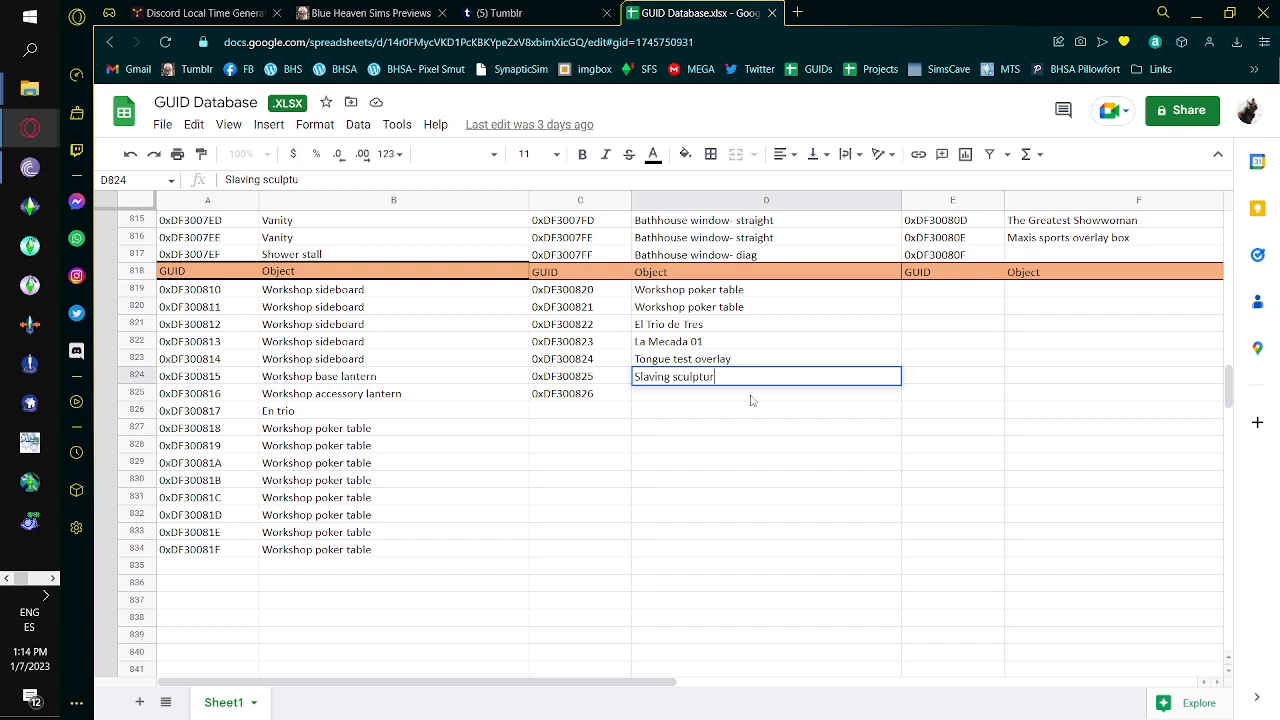
type("e")
left_click(749, 468)
- Copy GUID 0xDF300825 from the spreadsheet and set it as the sculpture's GUID in SimPE's Object Data Editor
left_click(586, 383)
key("ctrl+c")
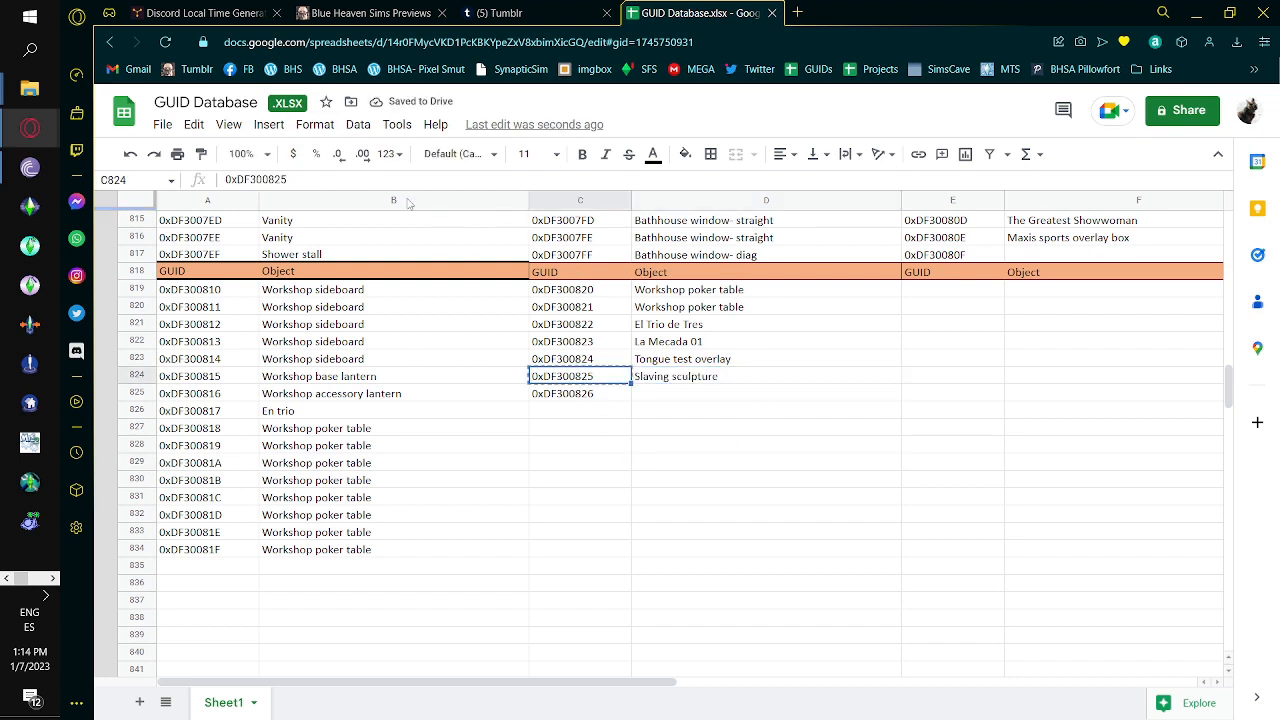
left_click(53, 578)
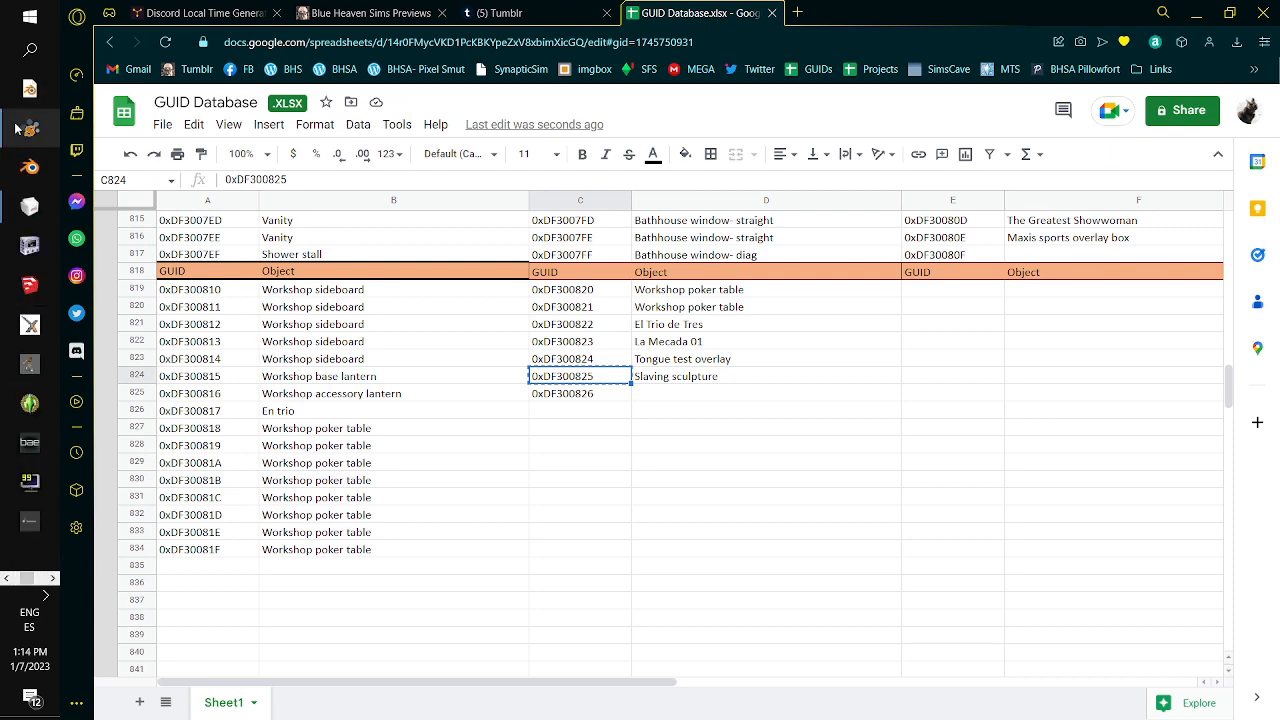
left_click(29, 127)
double_click(196, 354)
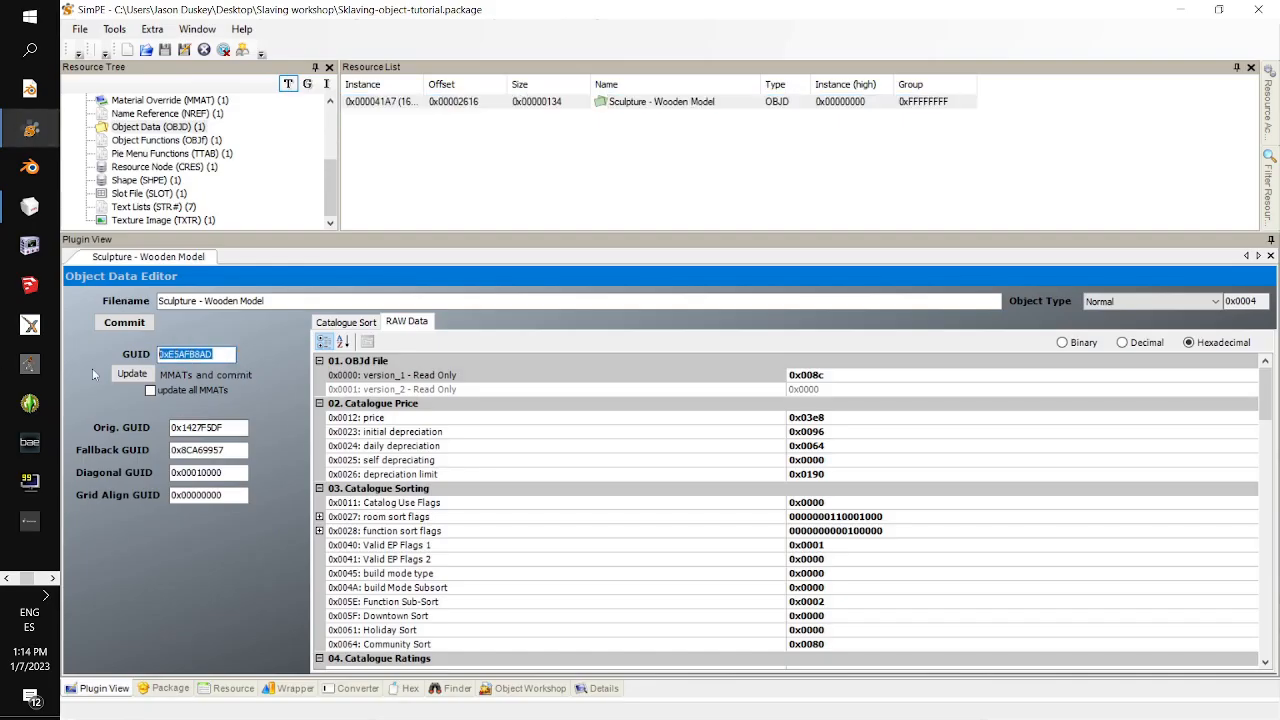
key("ctrl+v")
- Commit the new GUID with updating of all MMATs enabled and save the package
left_click(126, 322)
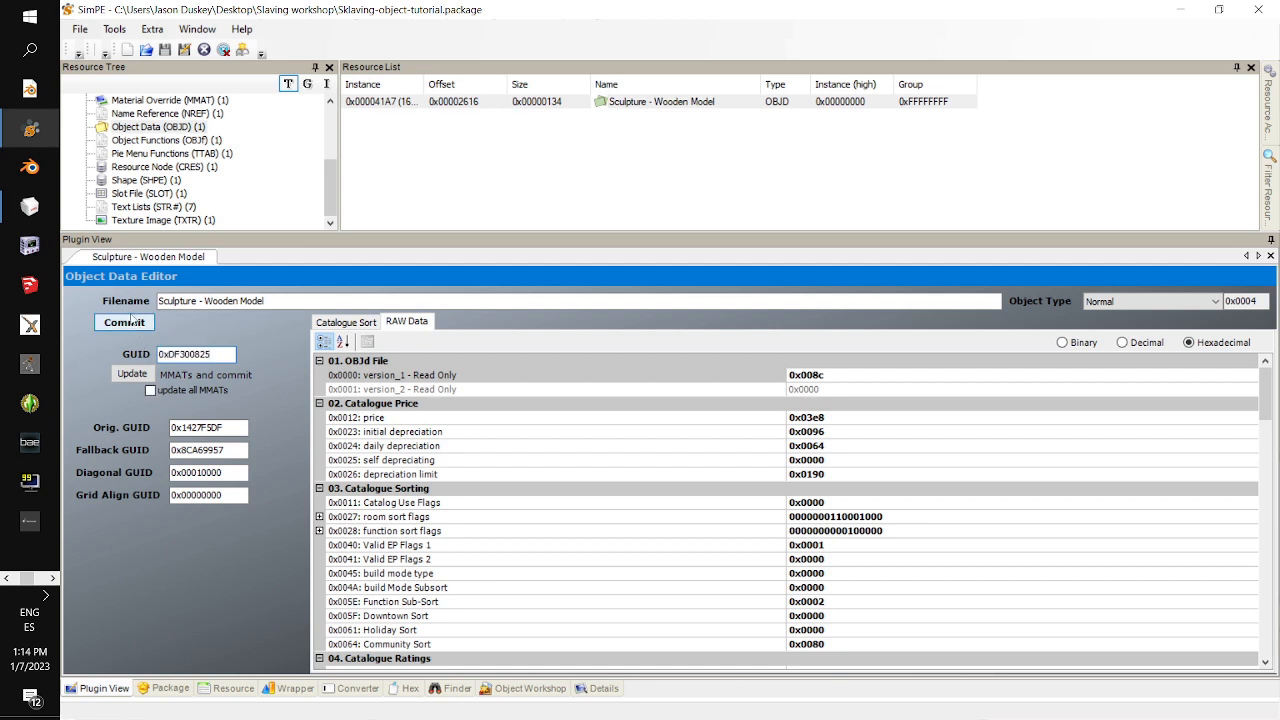
left_click(152, 391)
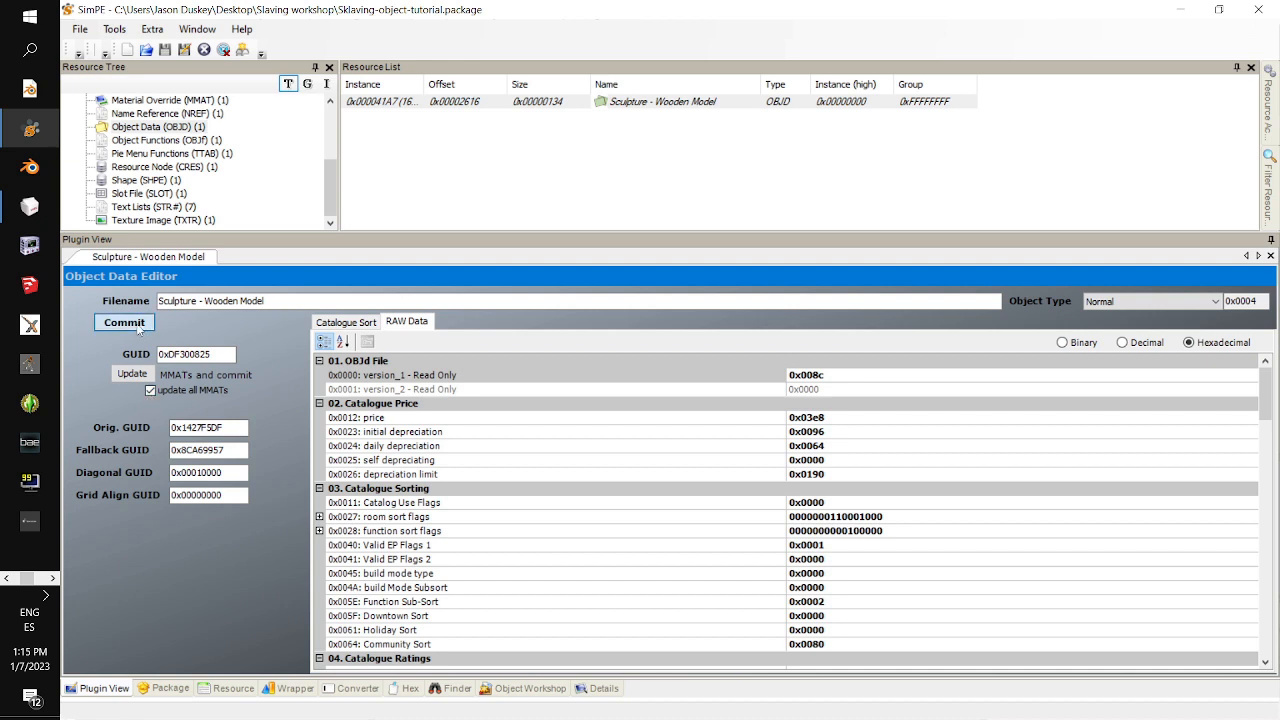
left_click(79, 29)
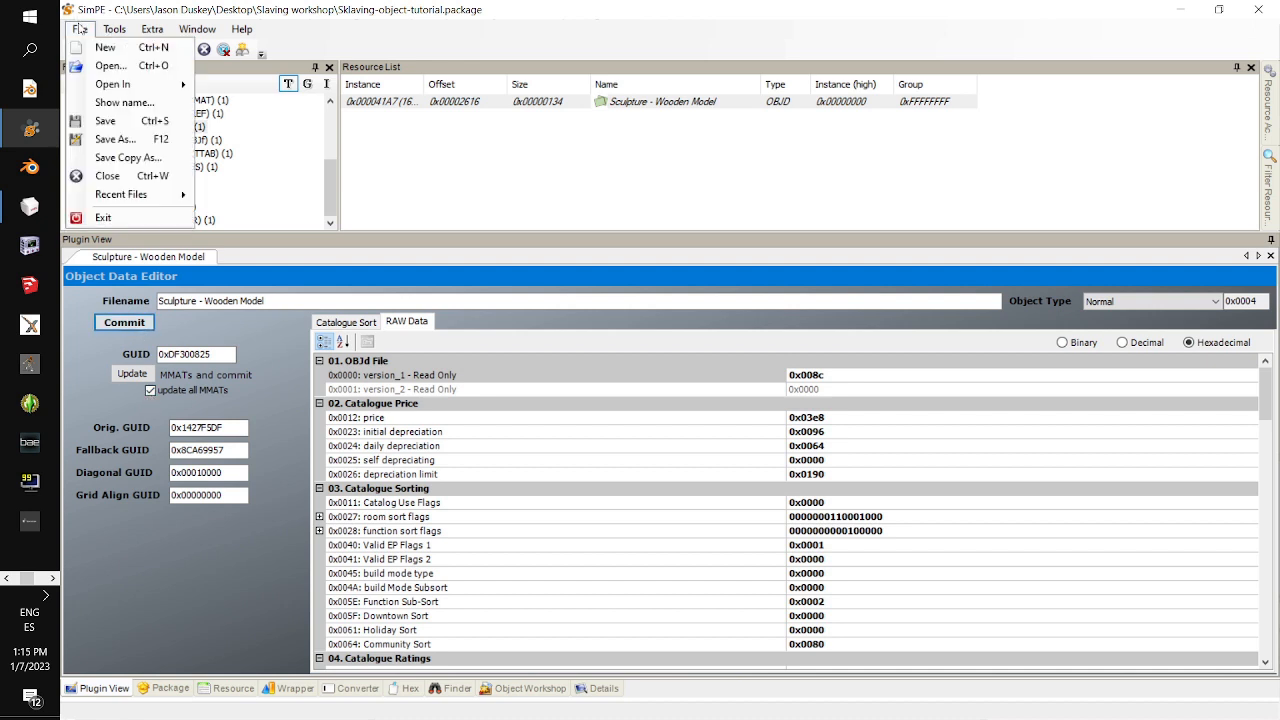
left_click(105, 120)
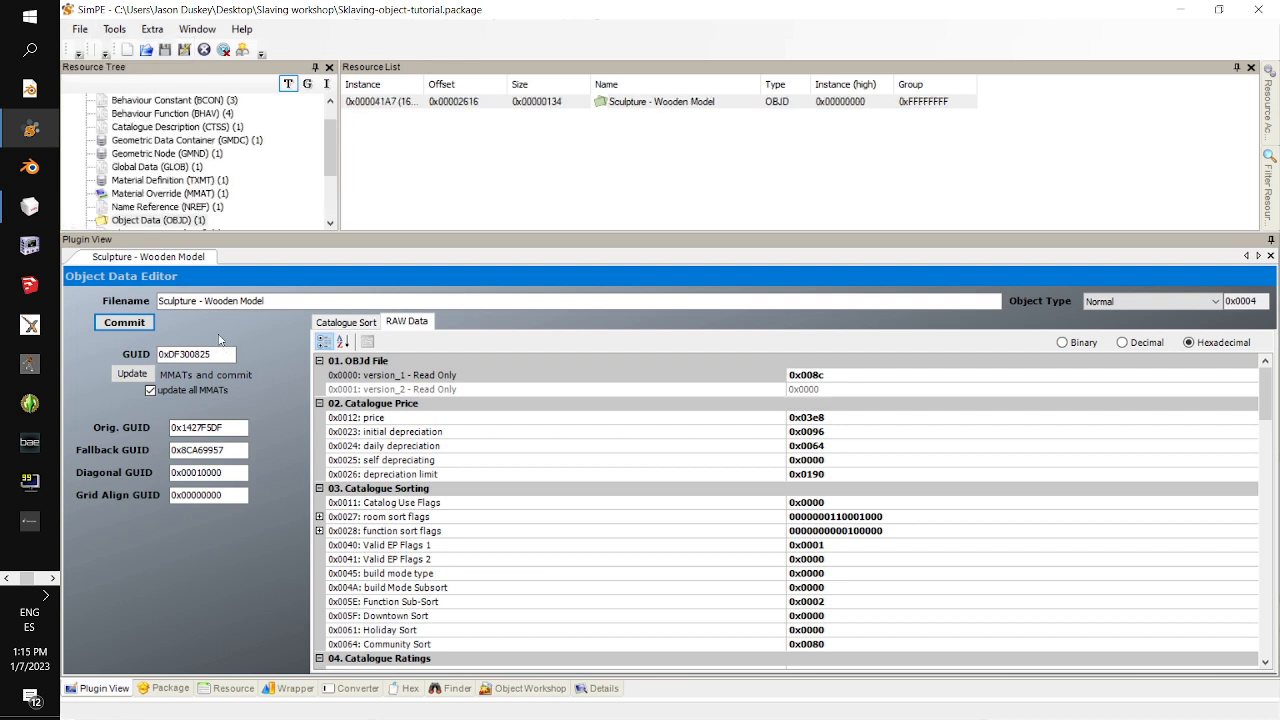
- Open the clone's GMDC resource and preview the gorilla mesh from several sides
scroll(309, 148, "up", 1)
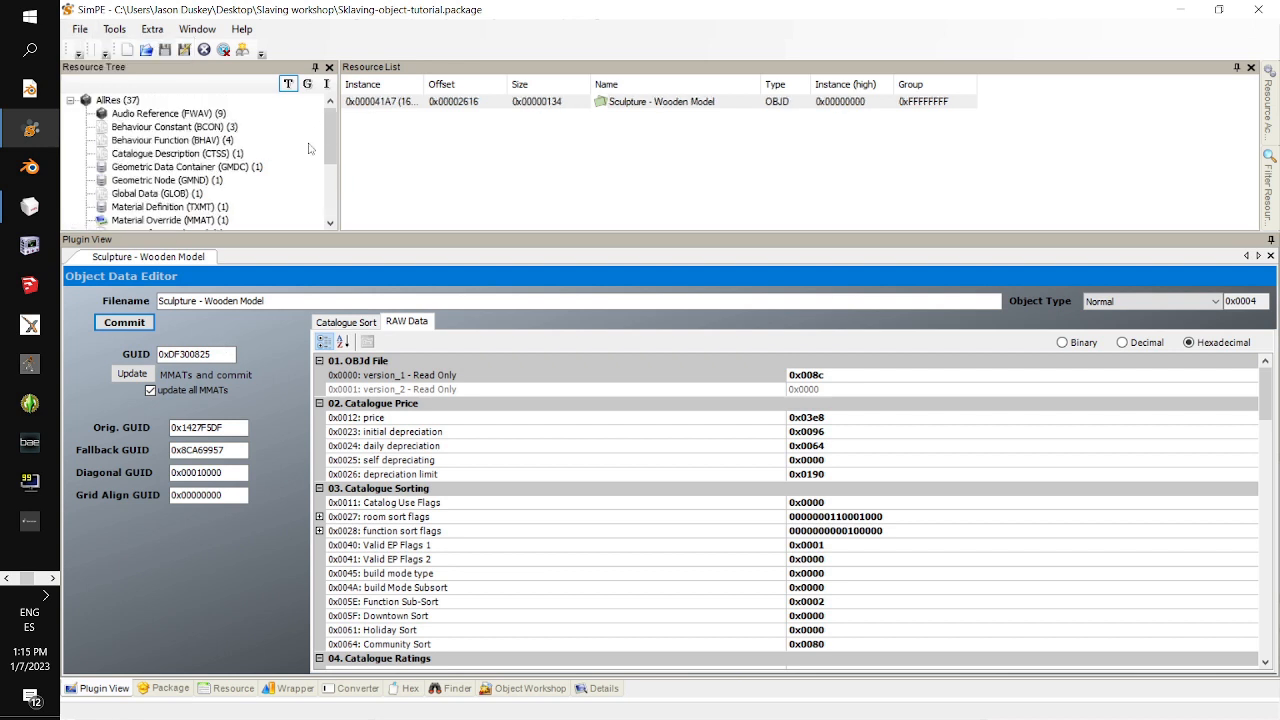
left_click(256, 167)
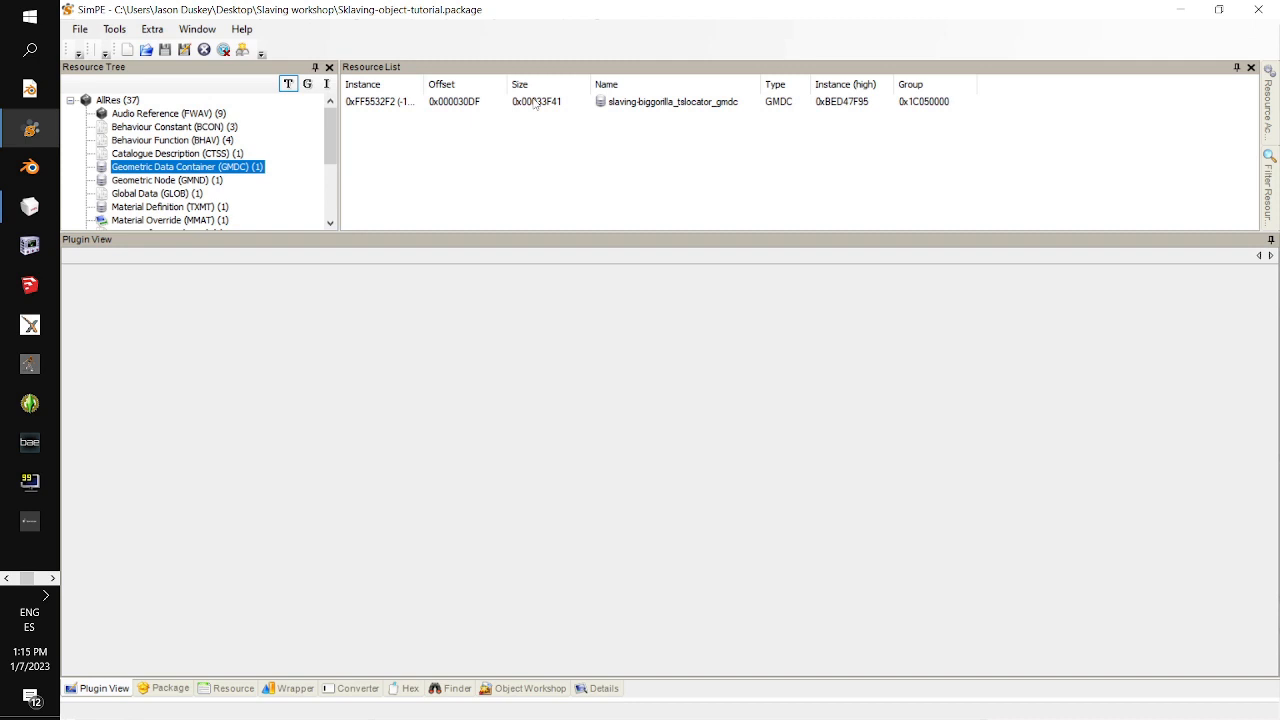
left_click(535, 103)
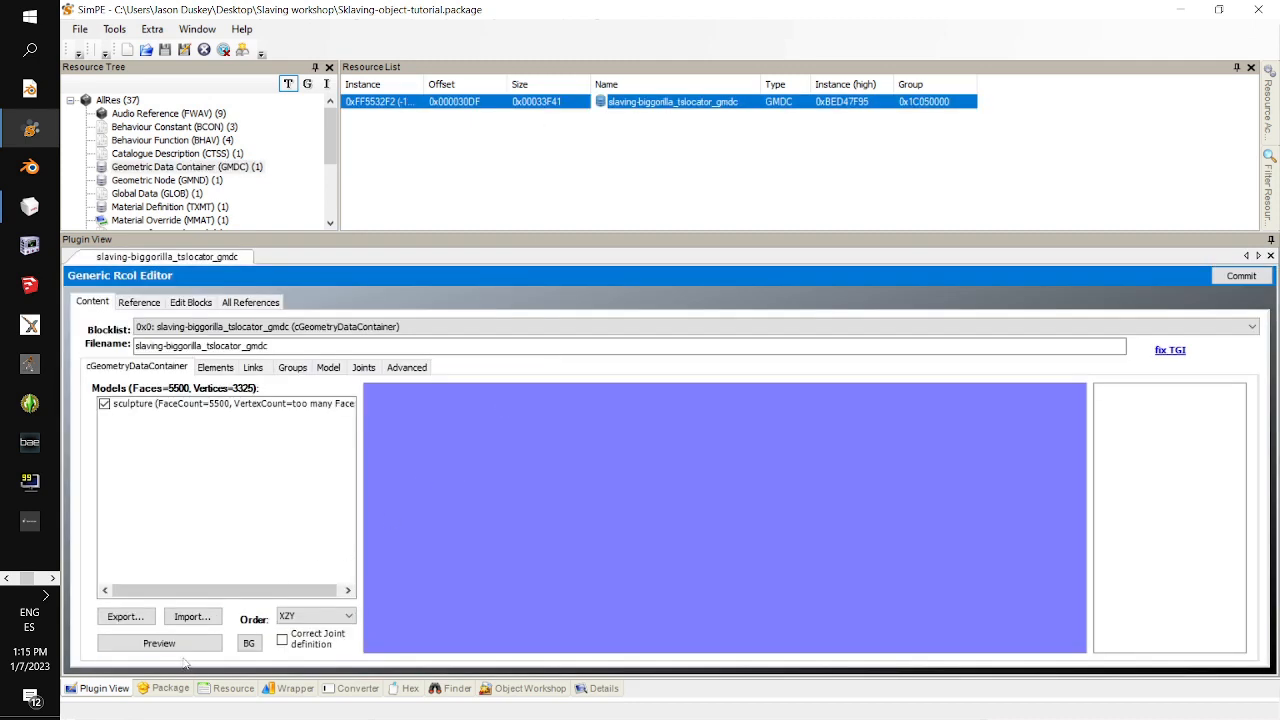
left_click(172, 643)
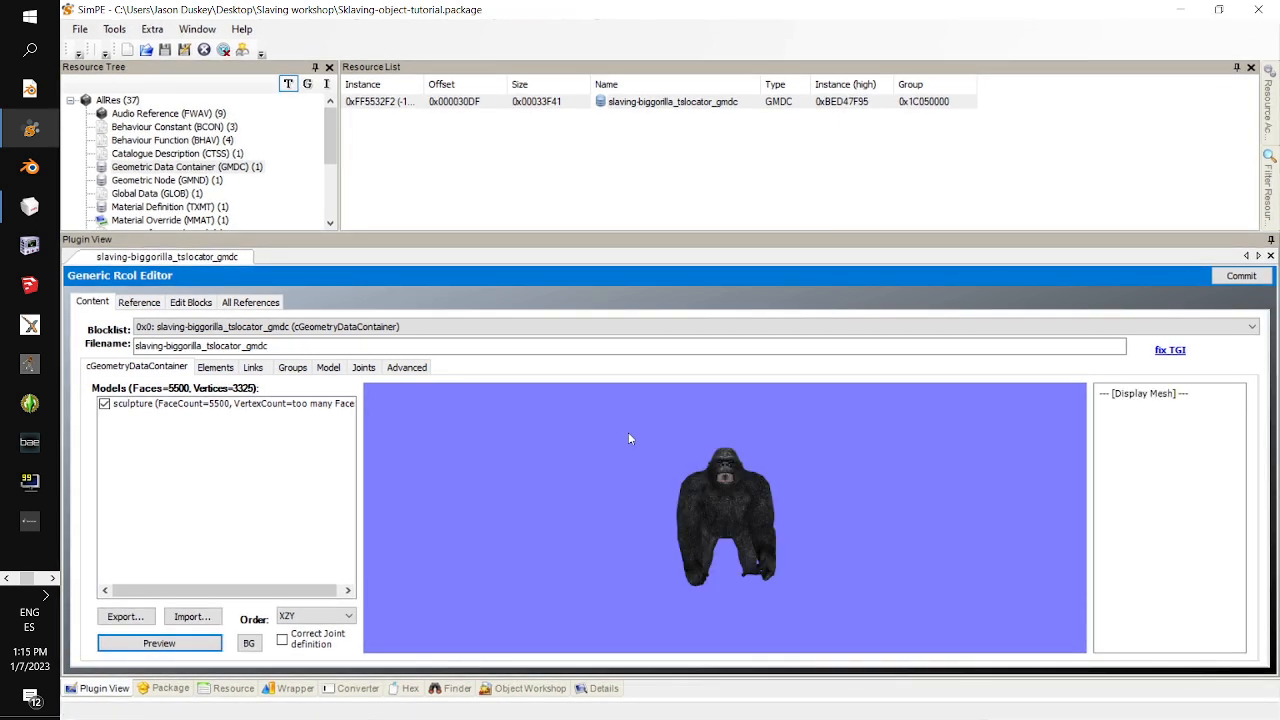
left_click_drag(796, 570, 819, 592)
left_click_drag(666, 589, 720, 604)
scroll(310, 178, "down", 3)
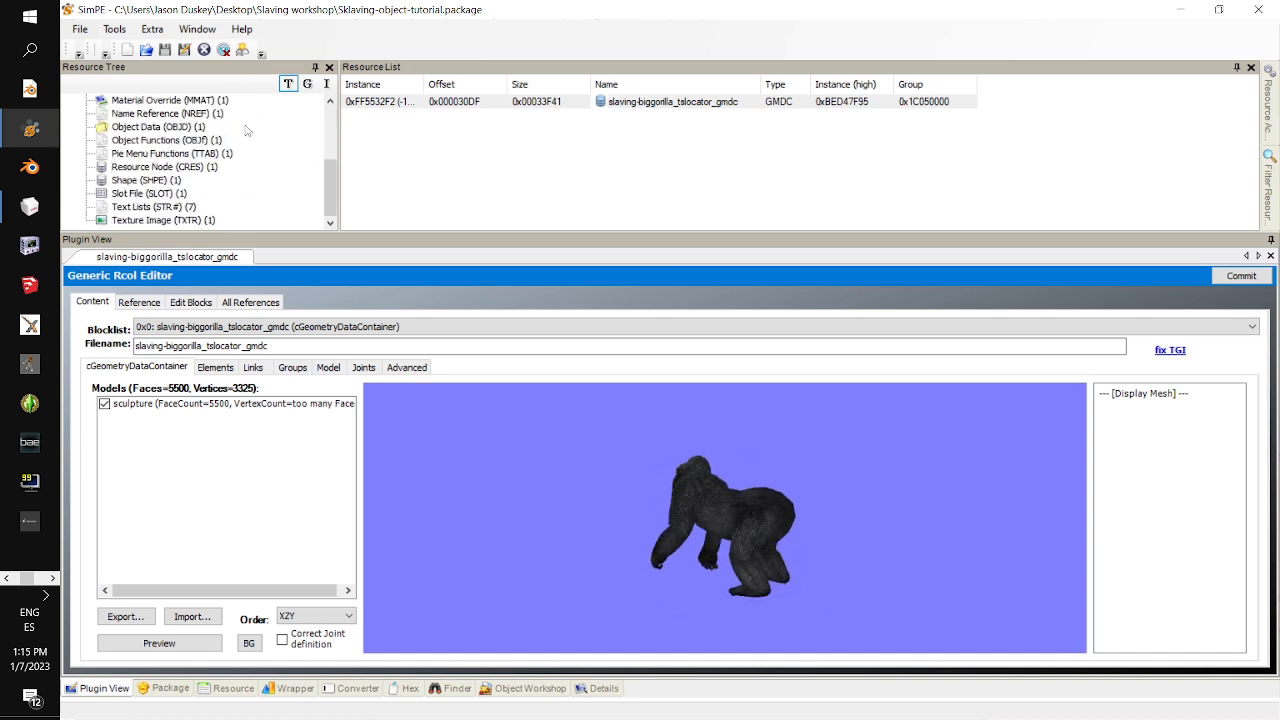
scroll(250, 160, "up", 3)
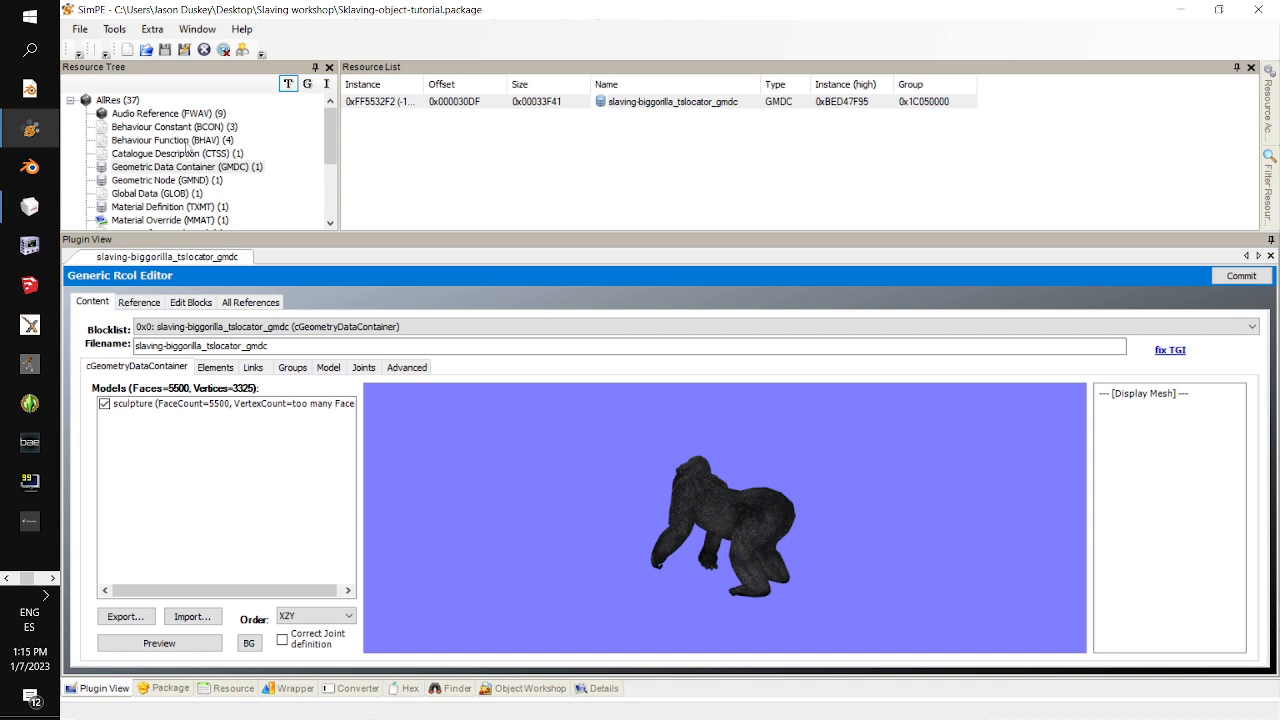
- Open Sculpture-object-tutorial.package and bring up its Shape (SHPE) resource in the editor
left_click(82, 31)
left_click(101, 67)
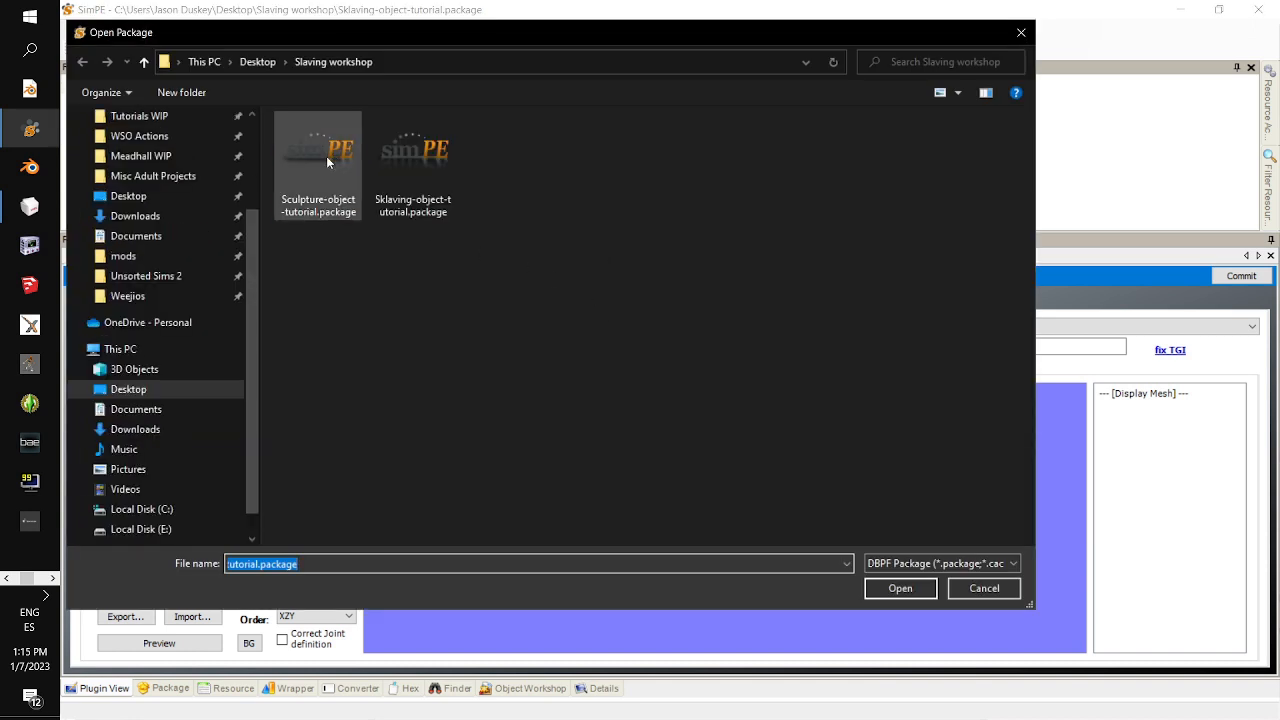
double_click(333, 157)
scroll(326, 156, "down", 3)
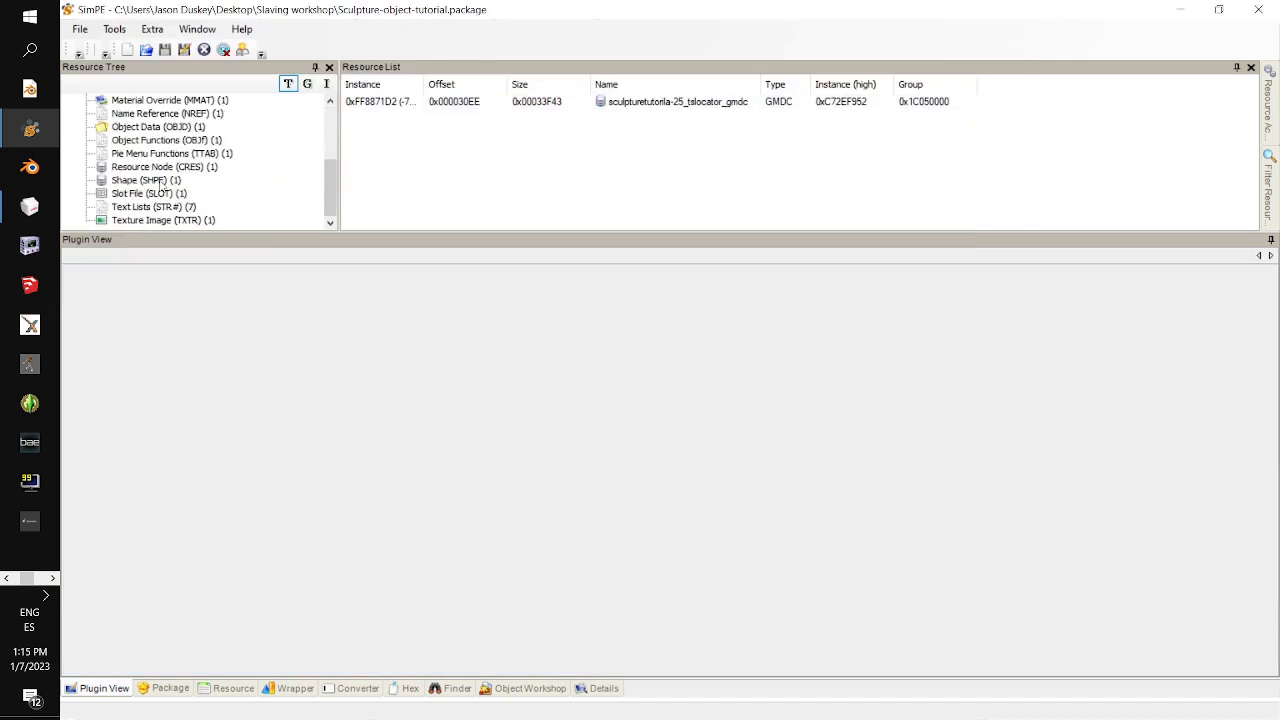
left_click(160, 181)
left_click(485, 102)
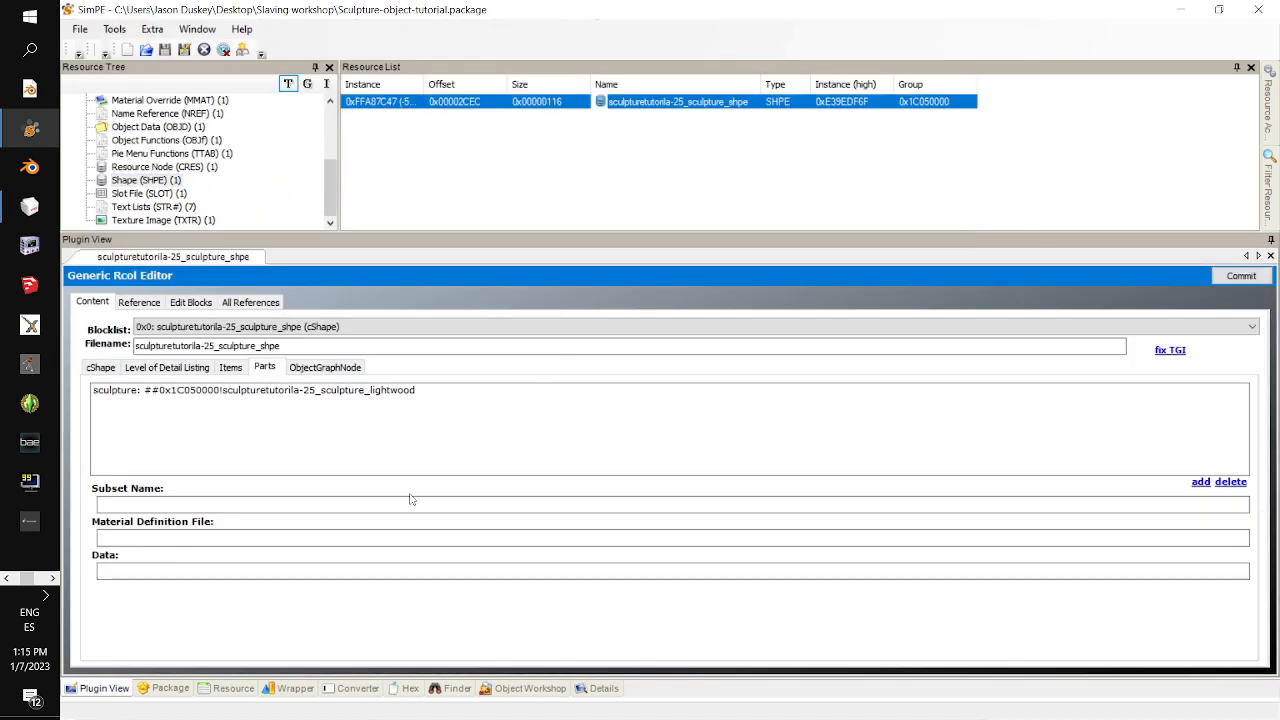
- Copy the sculpture part's material definition name, ##0x1C050000!sculpturetutorila-25_sculpture_lightwood, into a blank Notepad document
left_click(288, 392)
left_click_drag(381, 534, 97, 537)
key("ctrl+c")
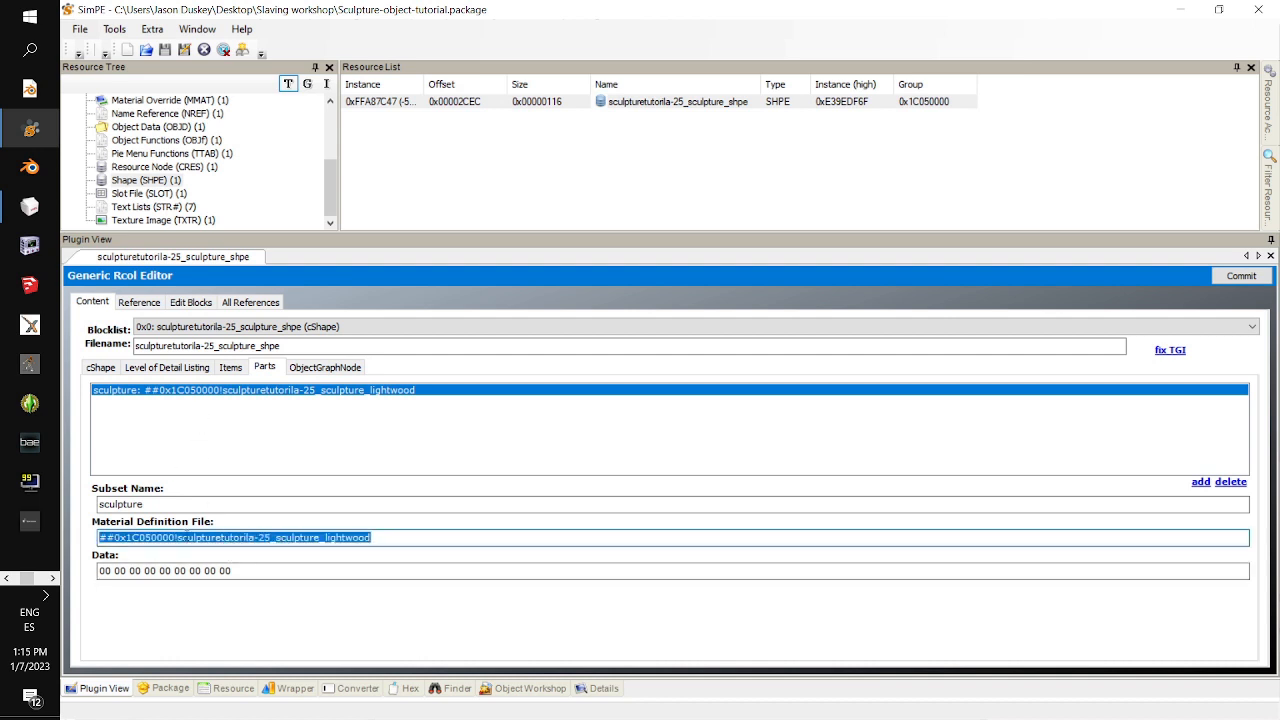
left_click(29, 17)
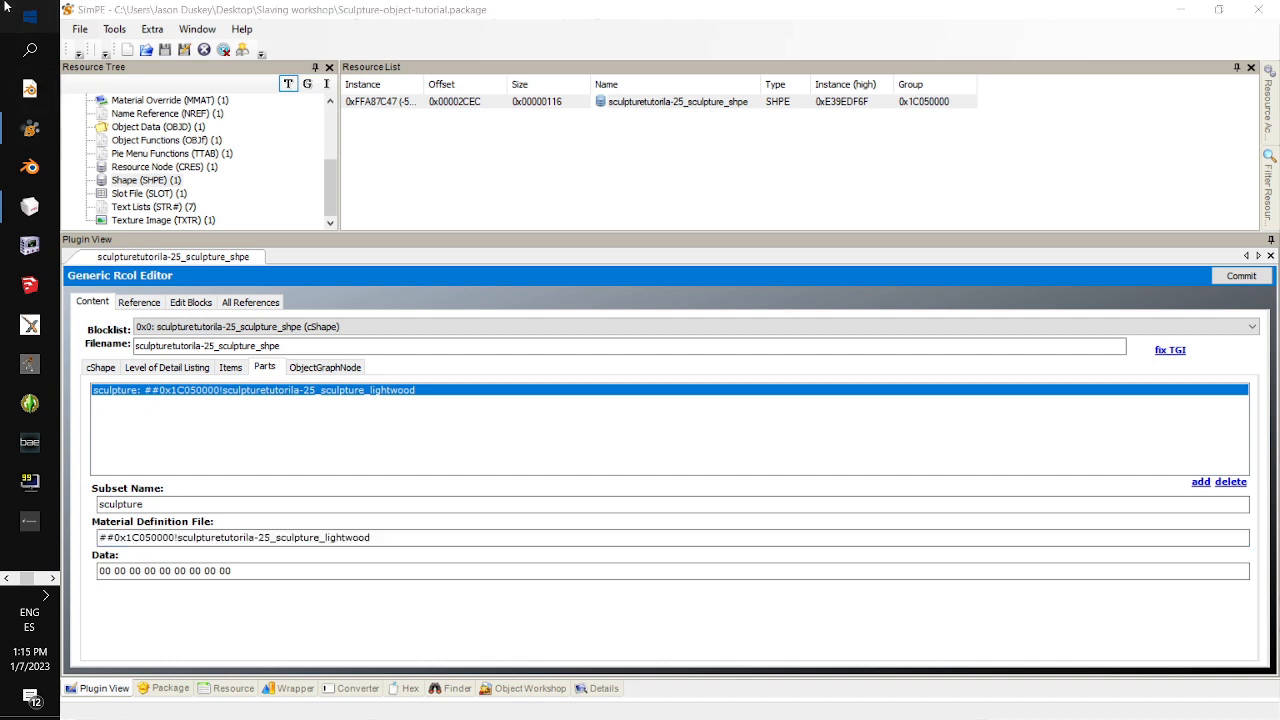
left_click(535, 307)
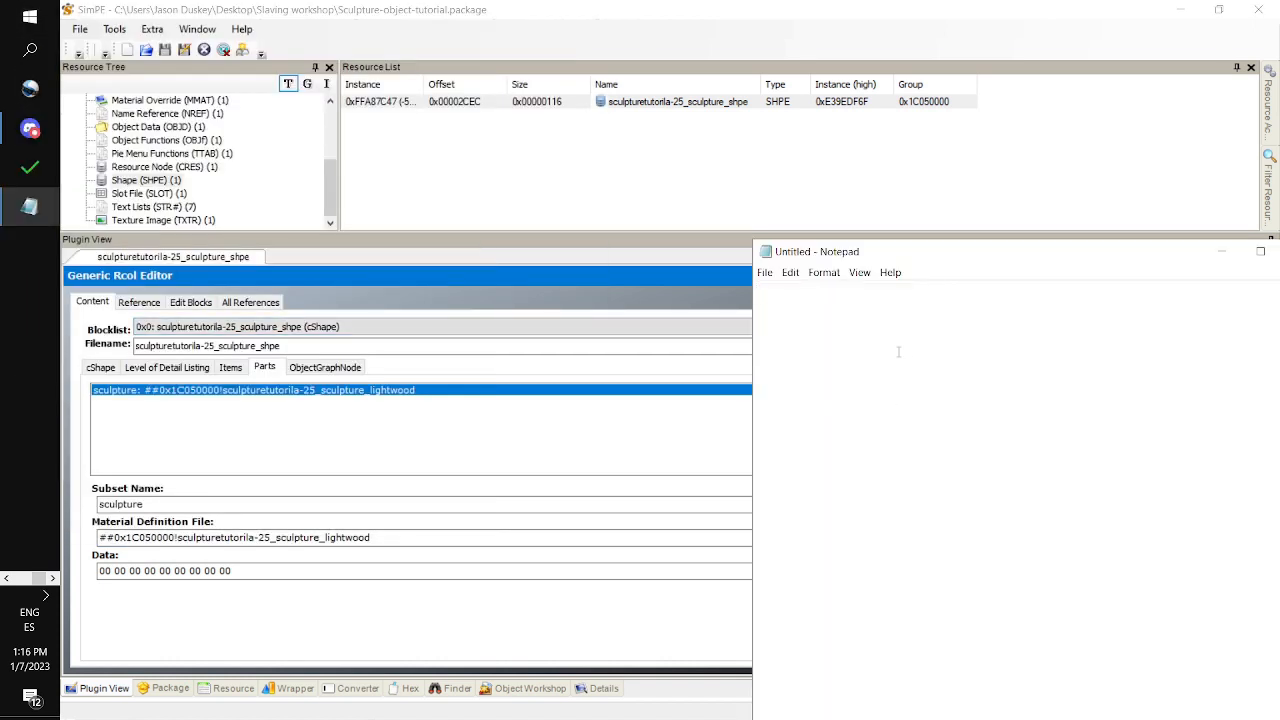
key("ctrl+v")
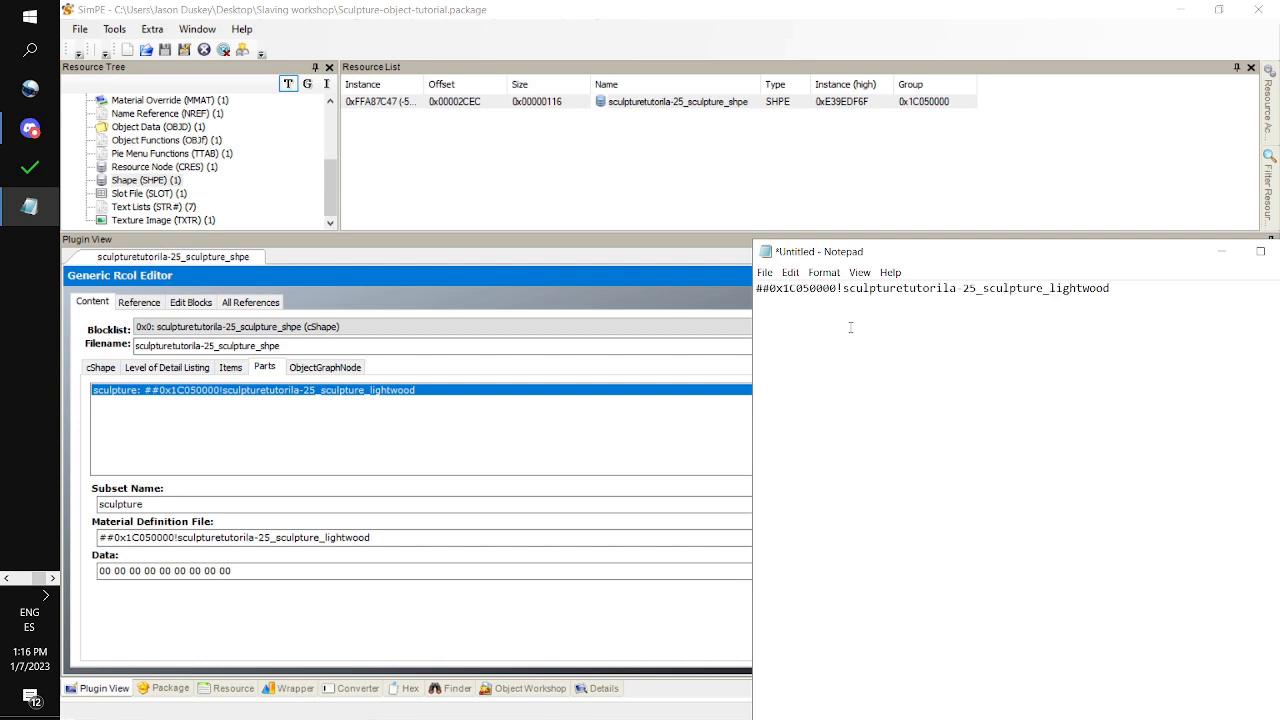
- Reopen Sklaving-object-tutorial.package and select the sculpture part in its Shape (SHPE) resource
left_click(80, 30)
left_click(80, 30)
left_click(100, 66)
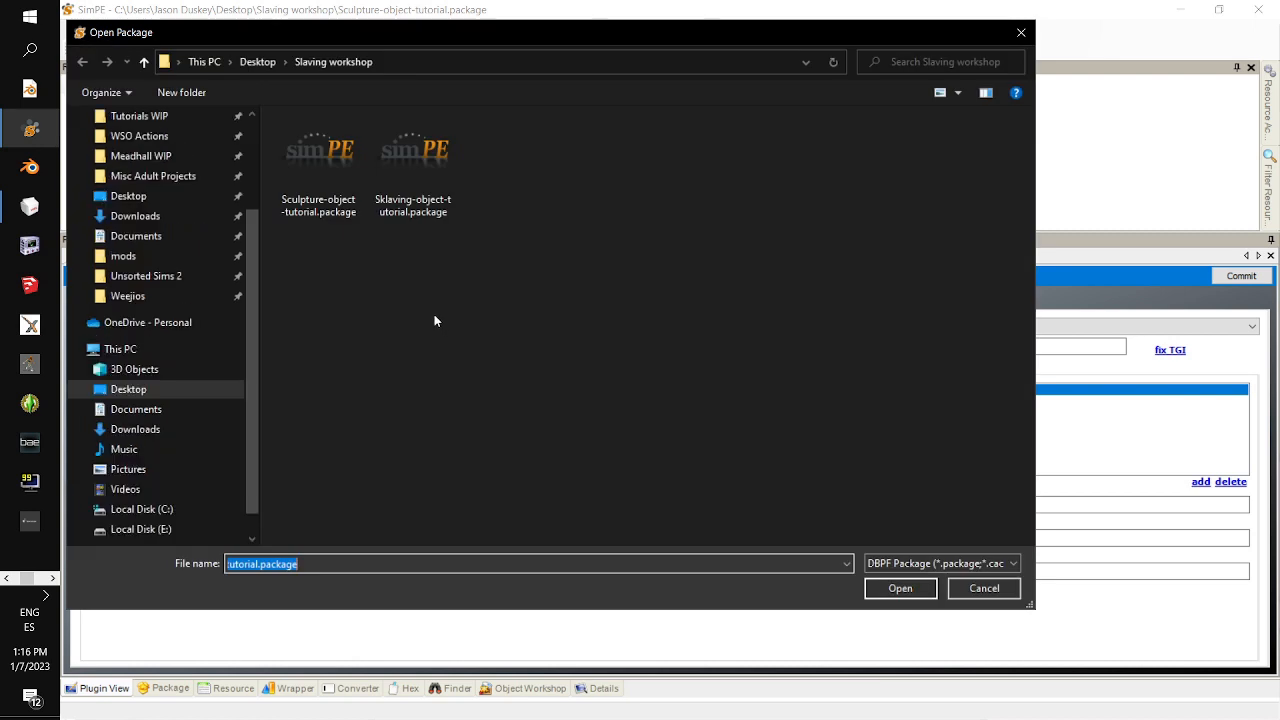
double_click(420, 145)
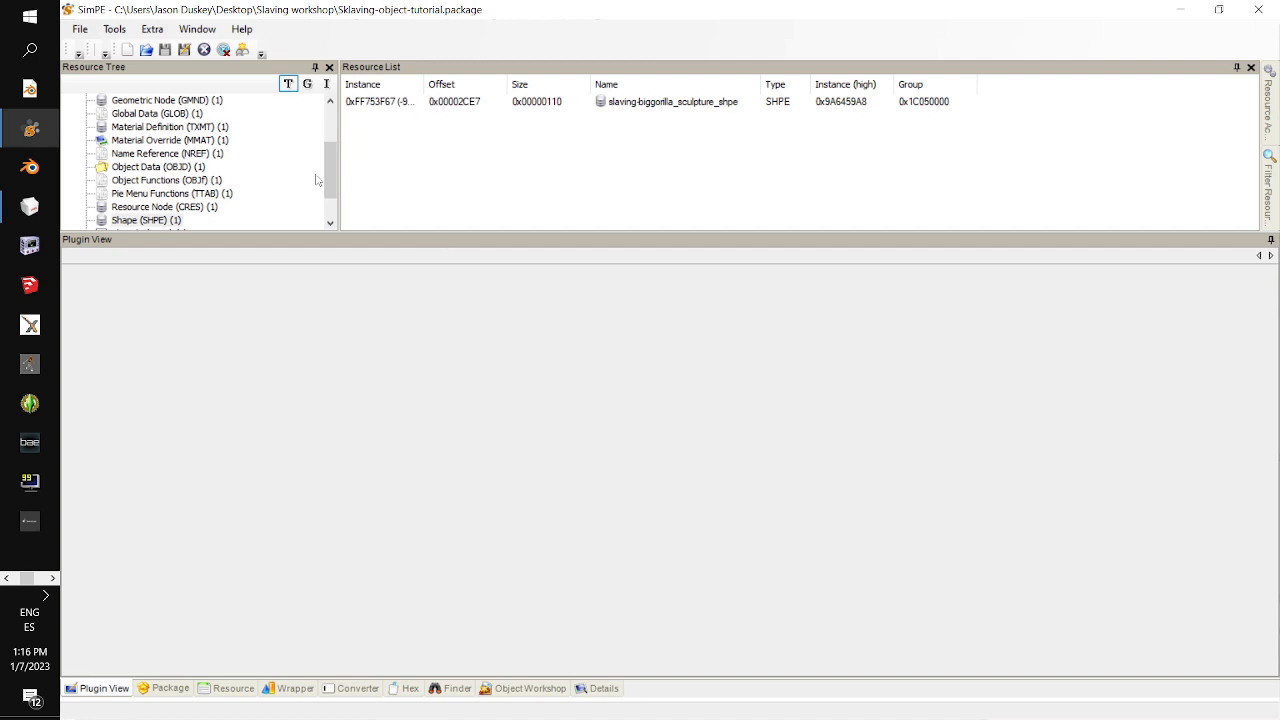
scroll(250, 210, "down", 1)
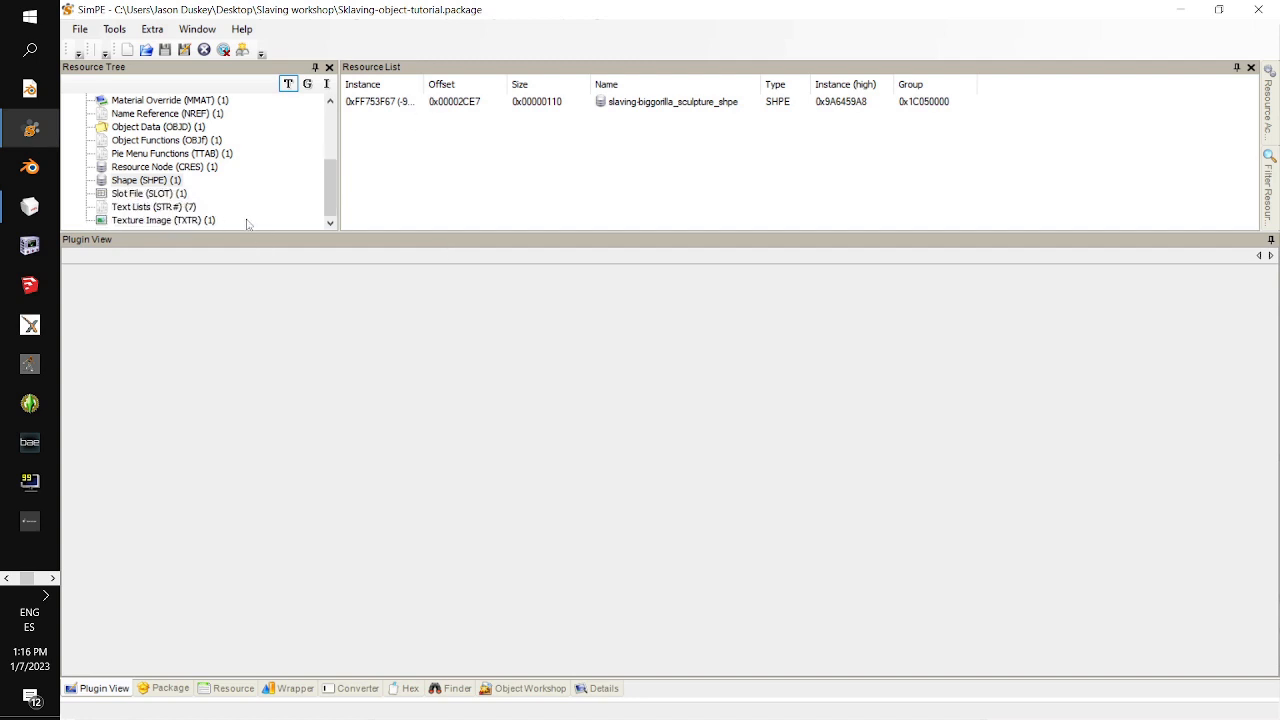
left_click(462, 103)
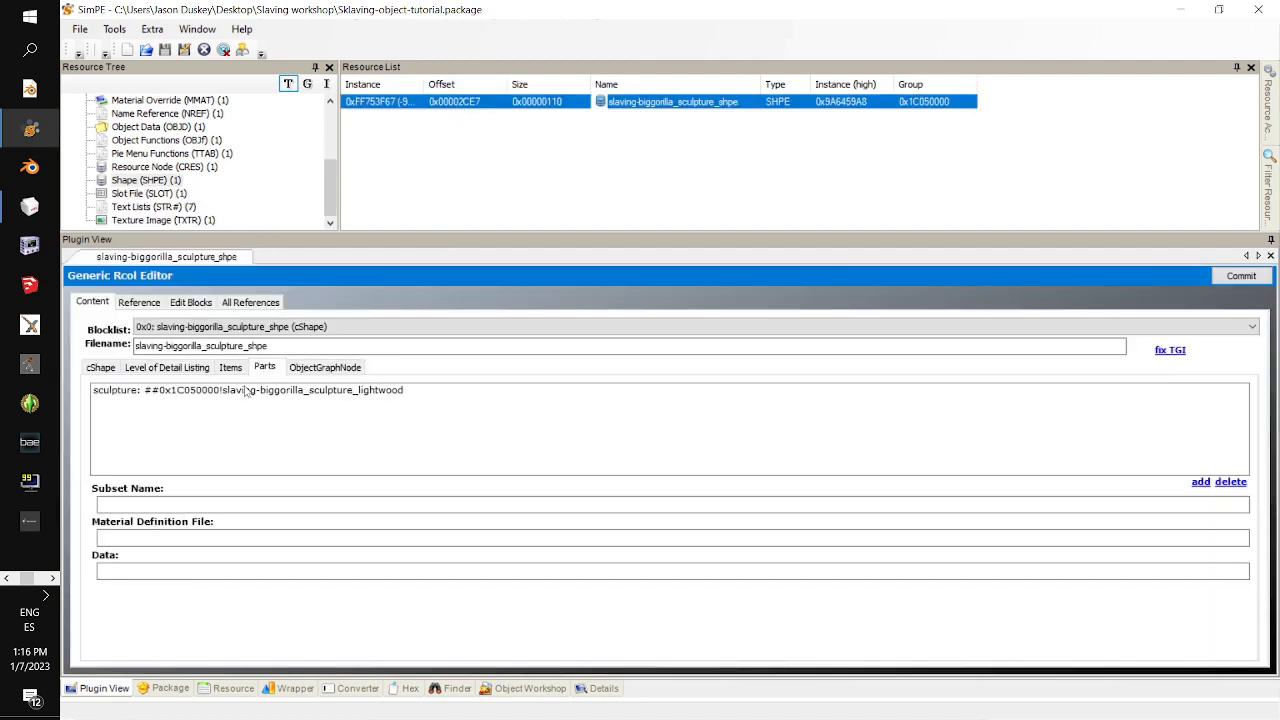
left_click(247, 391)
- Replace the sculpture part's material definition file with ##0x1C050000!sculpturetutorila-25_sculpture_lightwood, copied from the Notepad document
left_click_drag(924, 718, 947, 714)
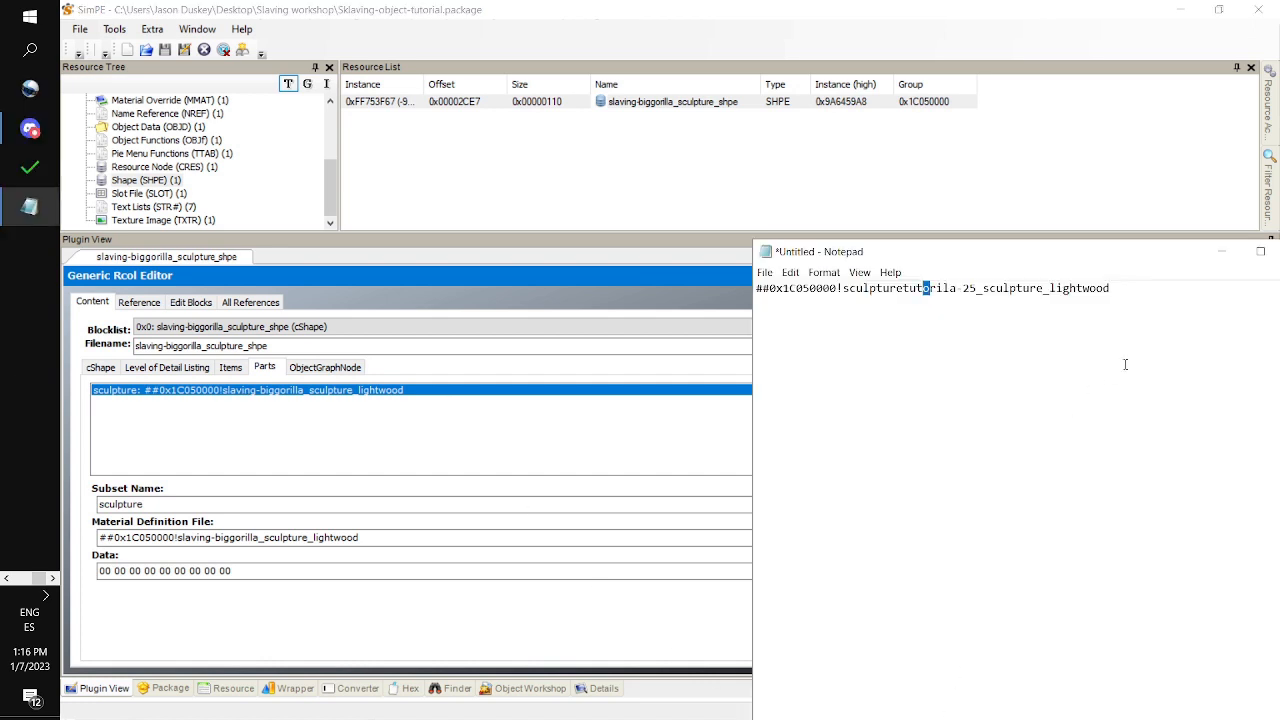
left_click_drag(1125, 289, 584, 296)
key("ctrl+c")
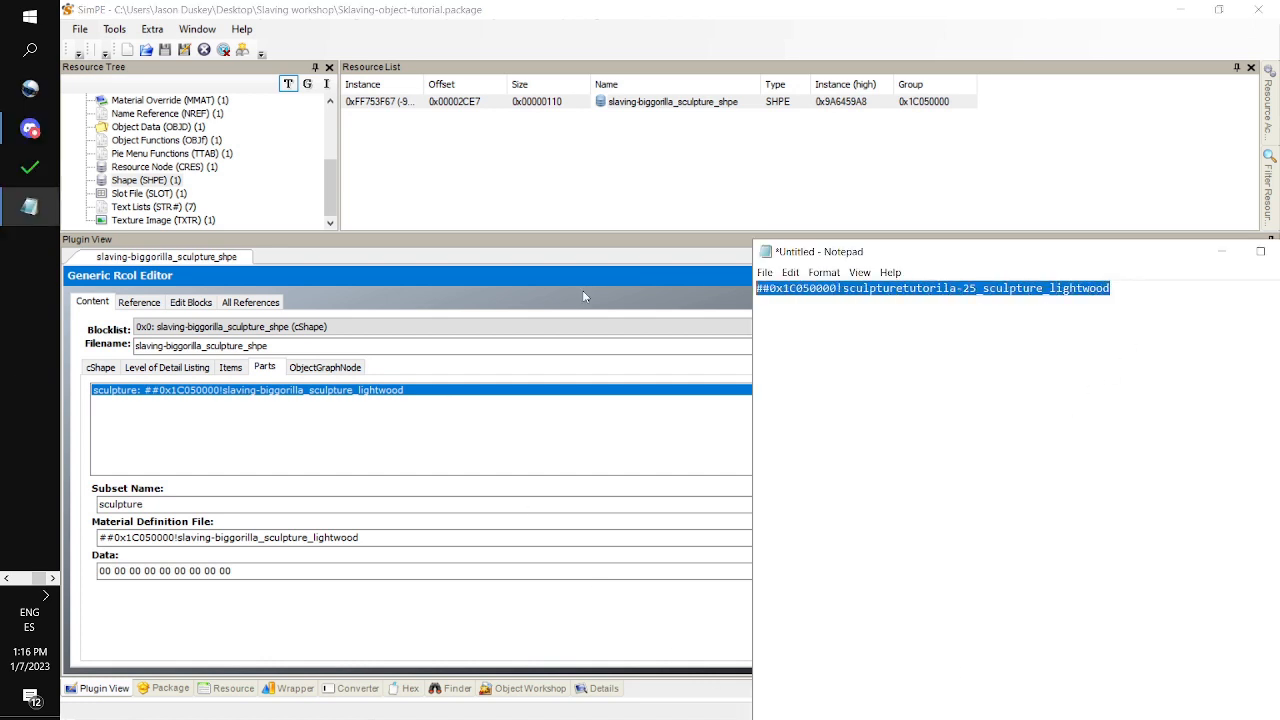
left_click(386, 537)
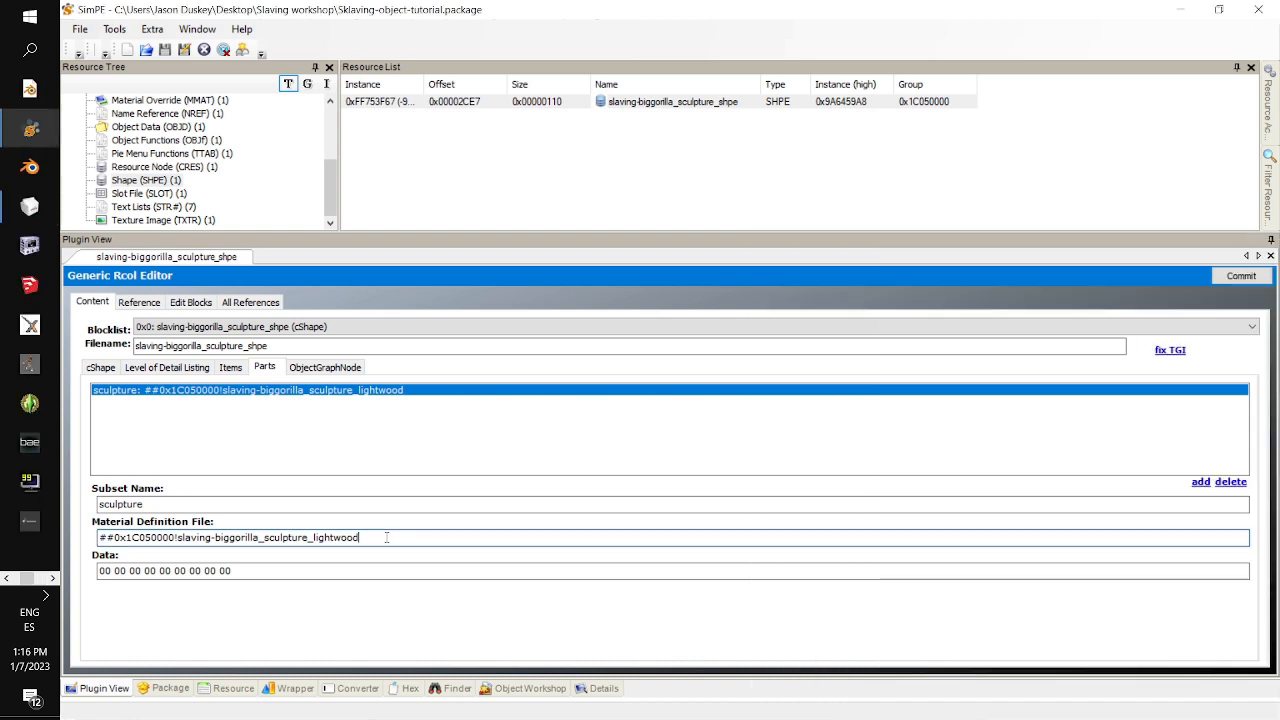
double_click(252, 538)
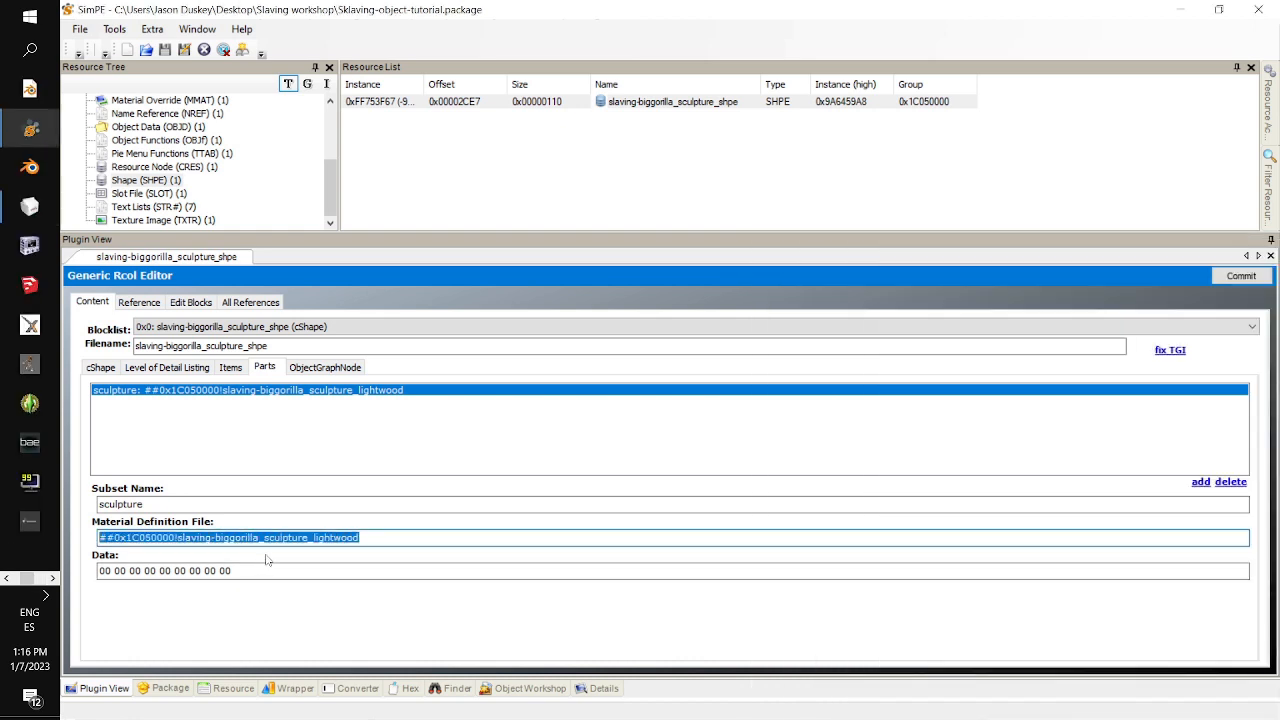
key("ctrl+v")
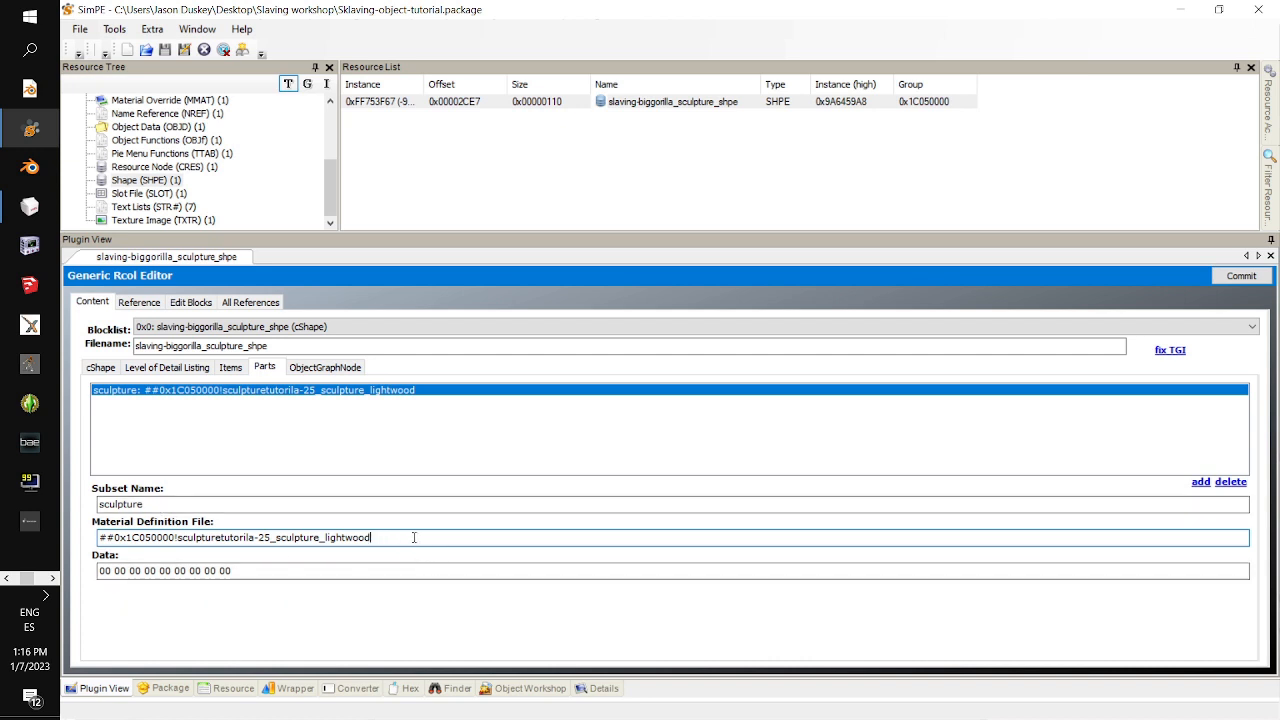
key("ctrl+a")
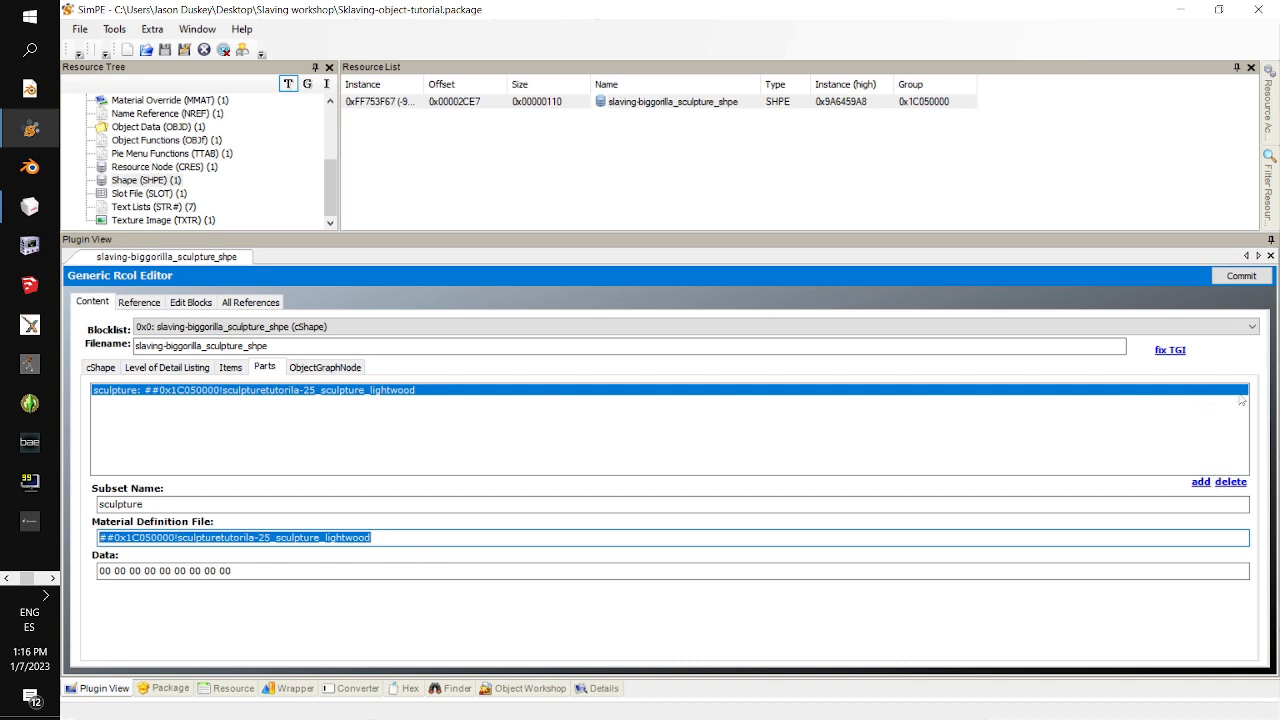
- Commit the Shape (SHPE) changes and save Sklaving-object-tutorial.package
left_click(1238, 276)
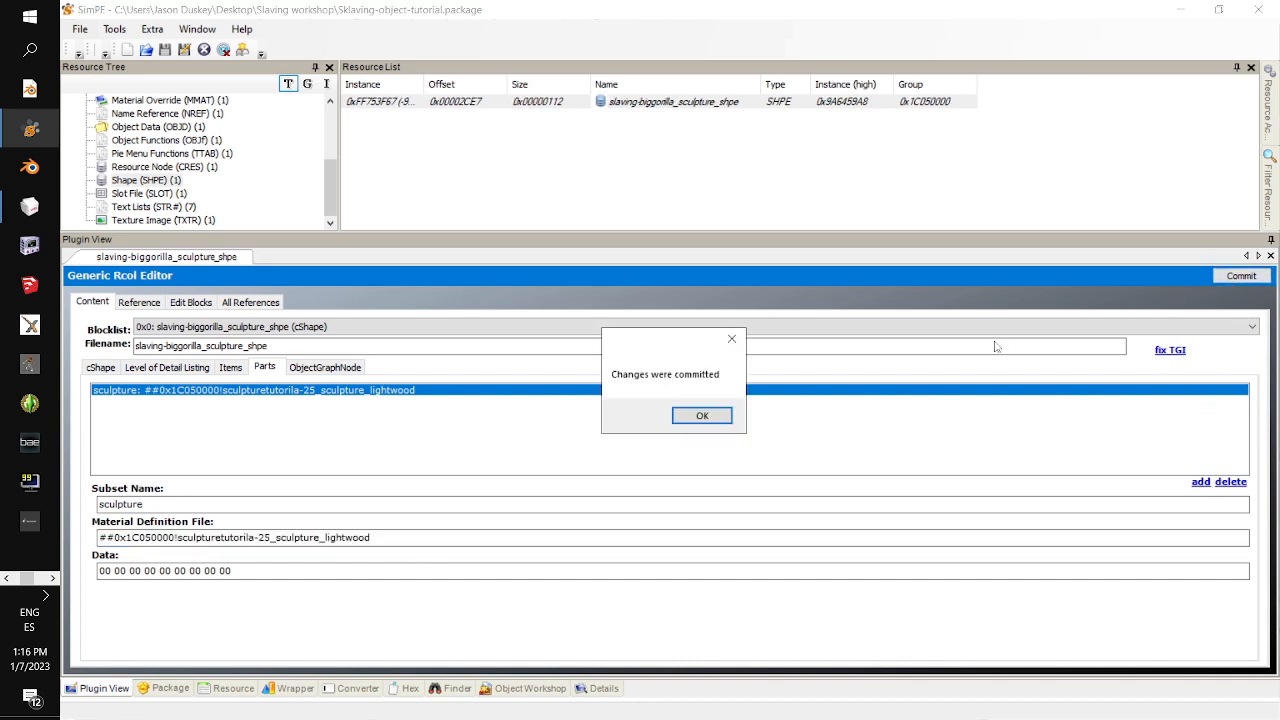
left_click(704, 421)
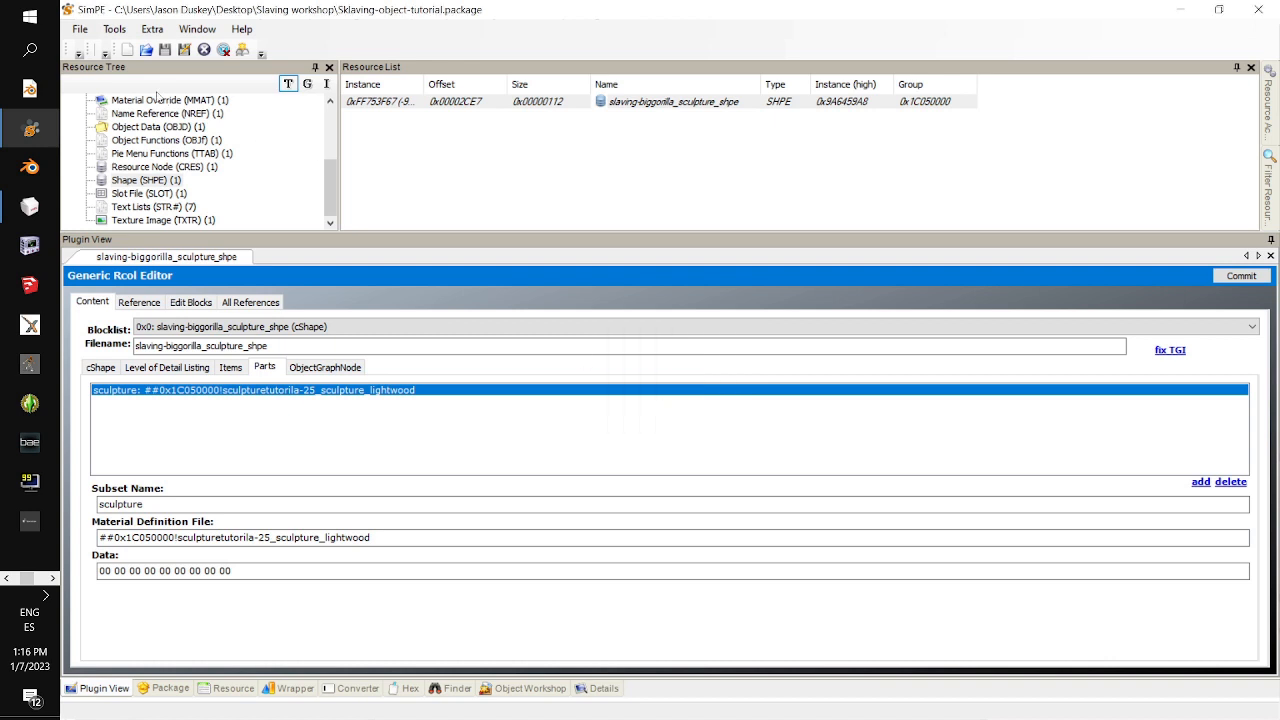
left_click(80, 29)
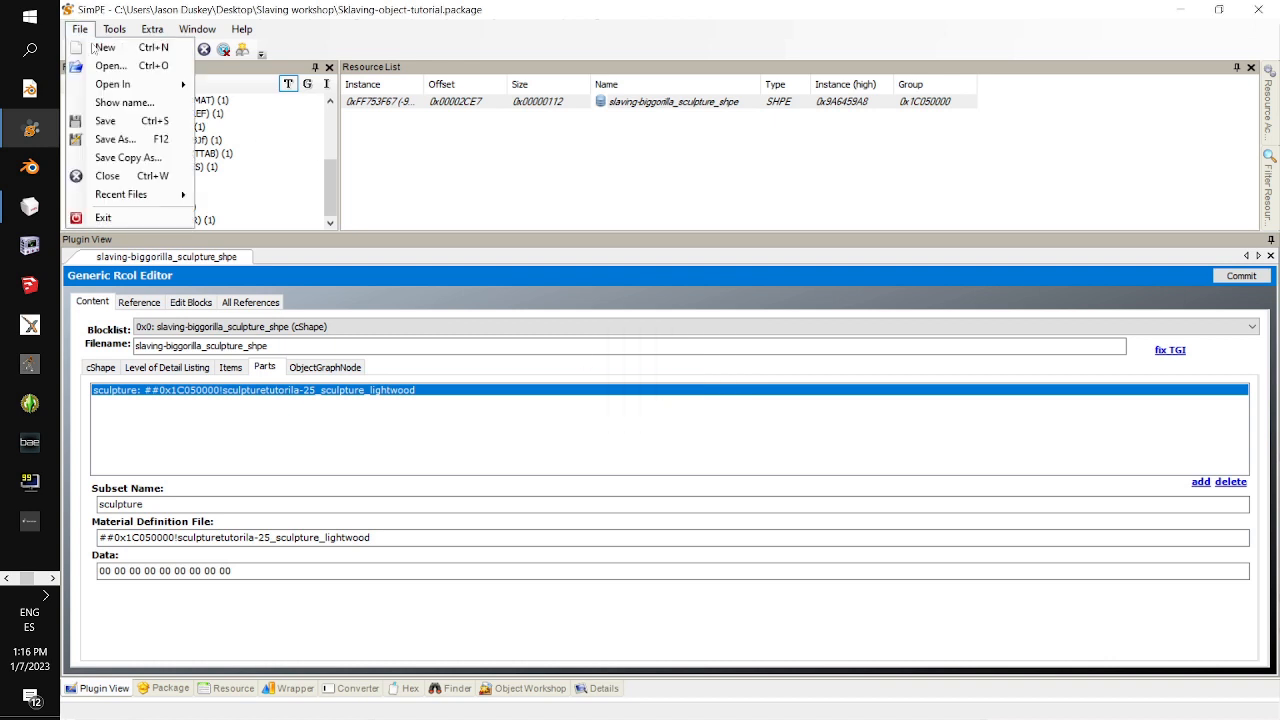
left_click(115, 121)
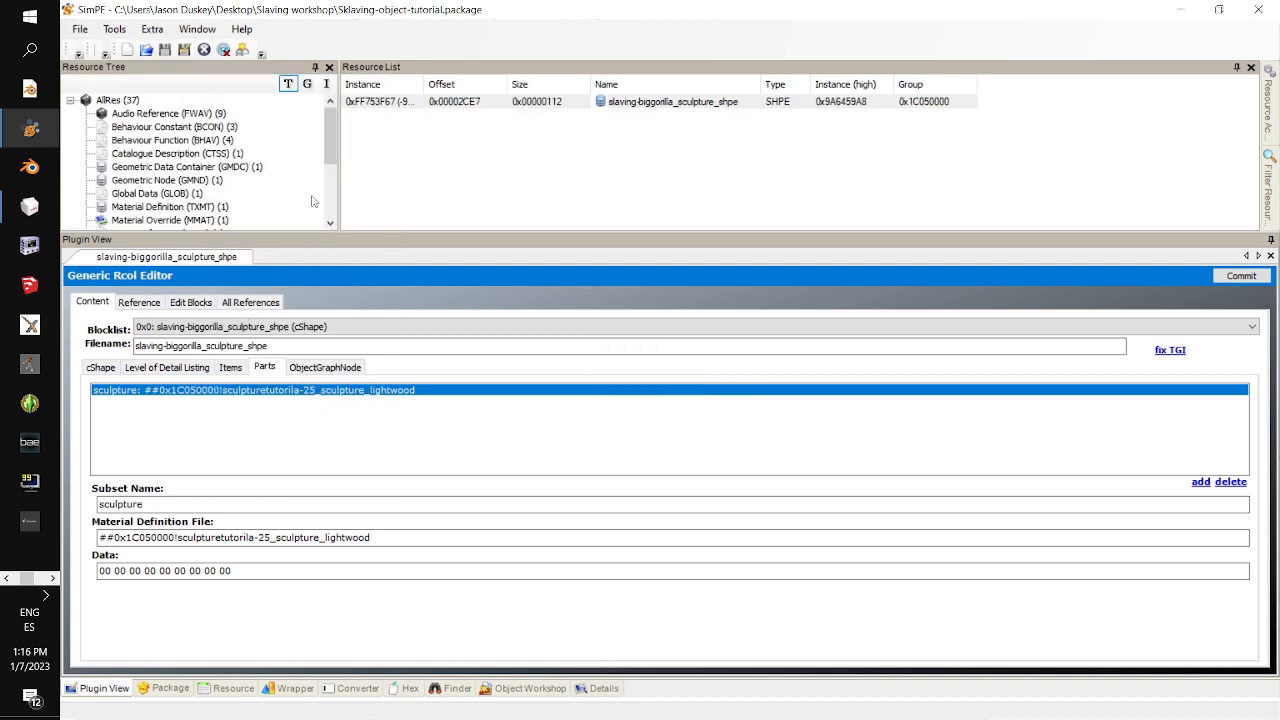
- Open the clone's Geometric Node (GMND) resource, slaving-biggorilla_tslocator_gmnd, in the editor
scroll(305, 211, "down", 3)
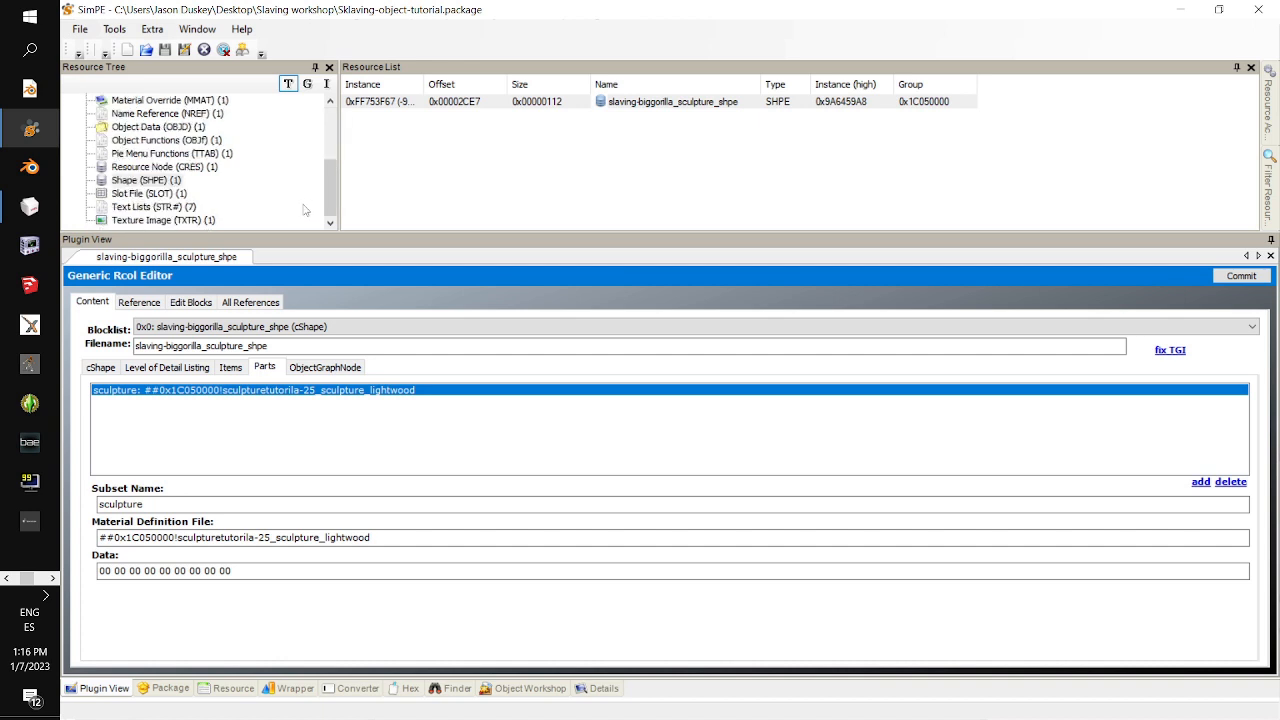
scroll(305, 211, "up", 3)
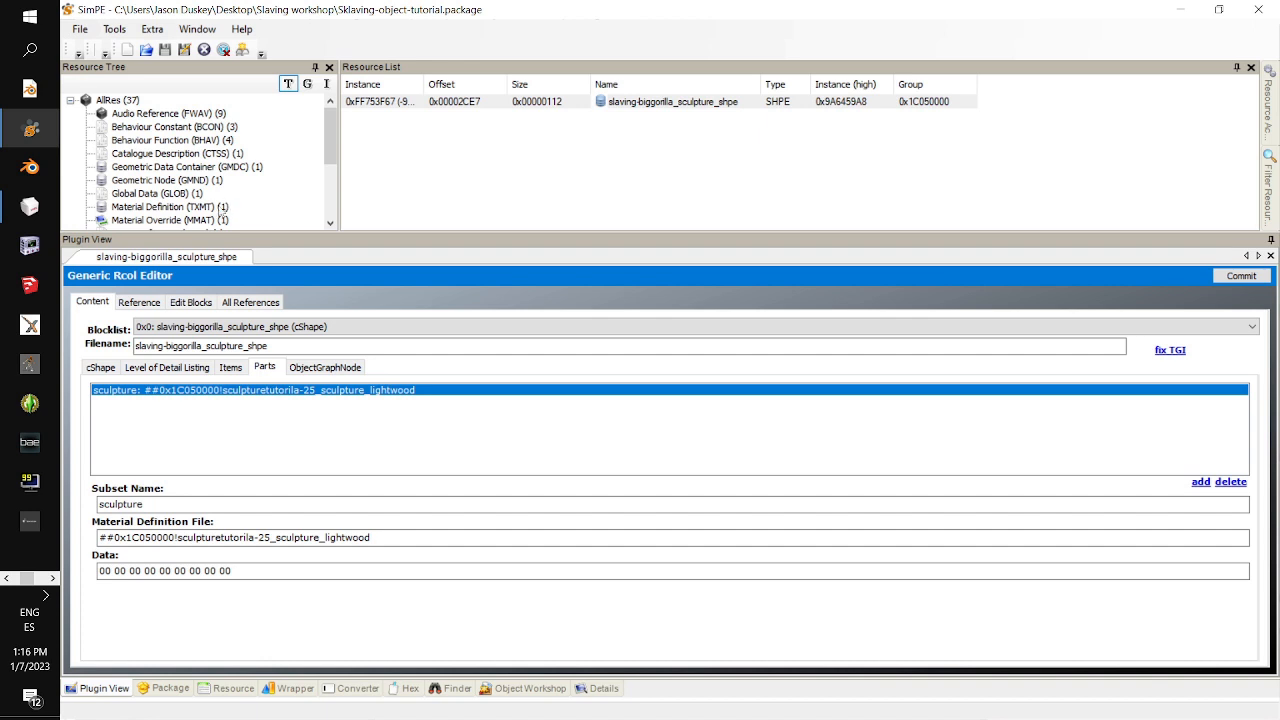
scroll(242, 188, "down", 1)
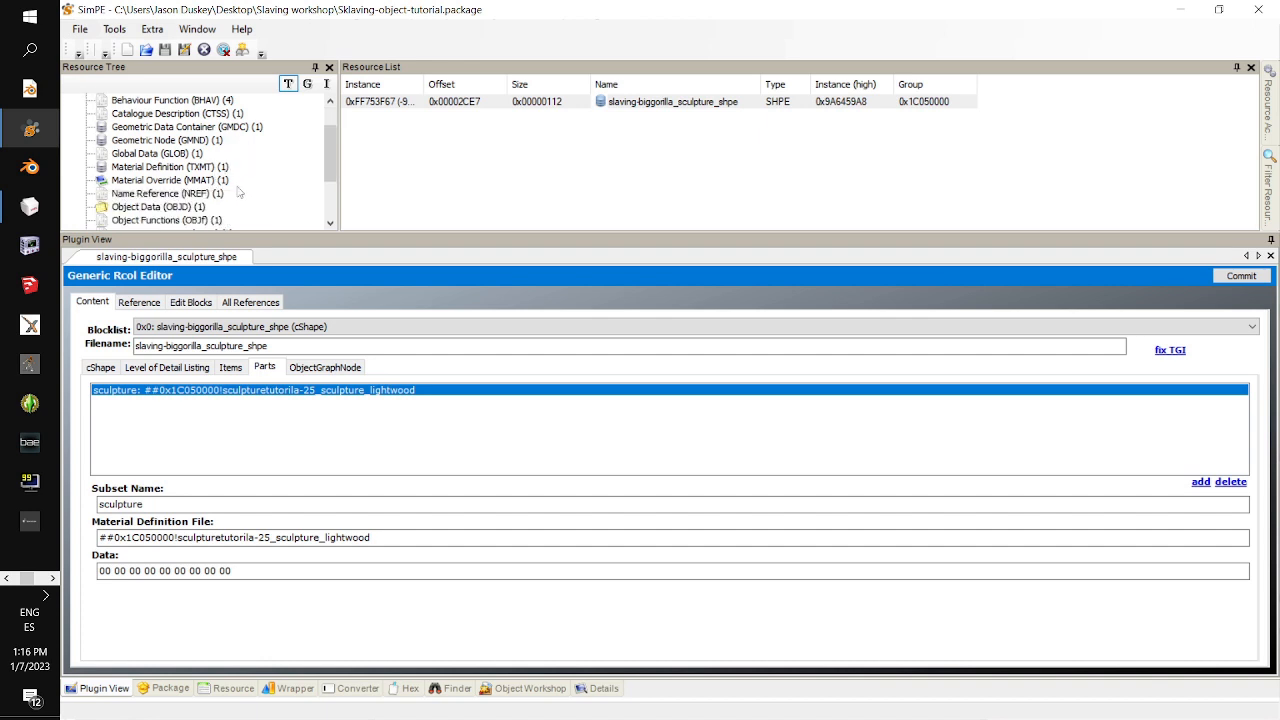
scroll(235, 202, "up", 1)
left_click(200, 180)
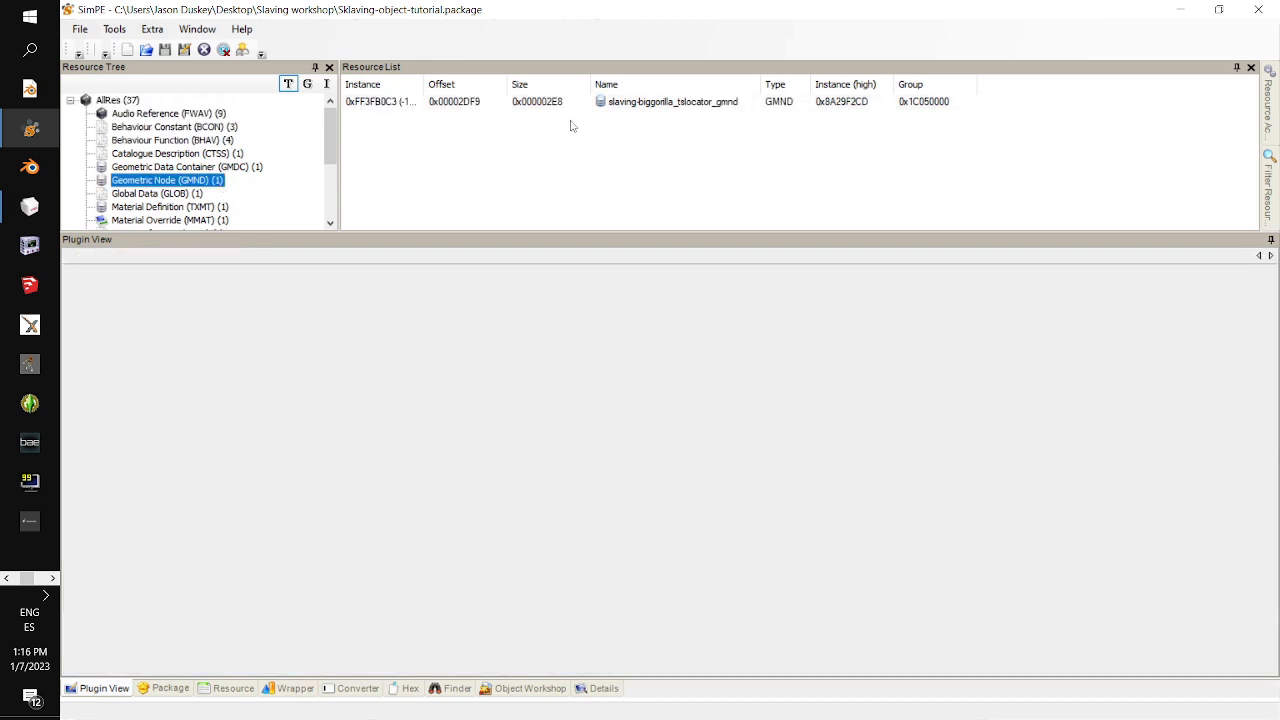
left_click(570, 102)
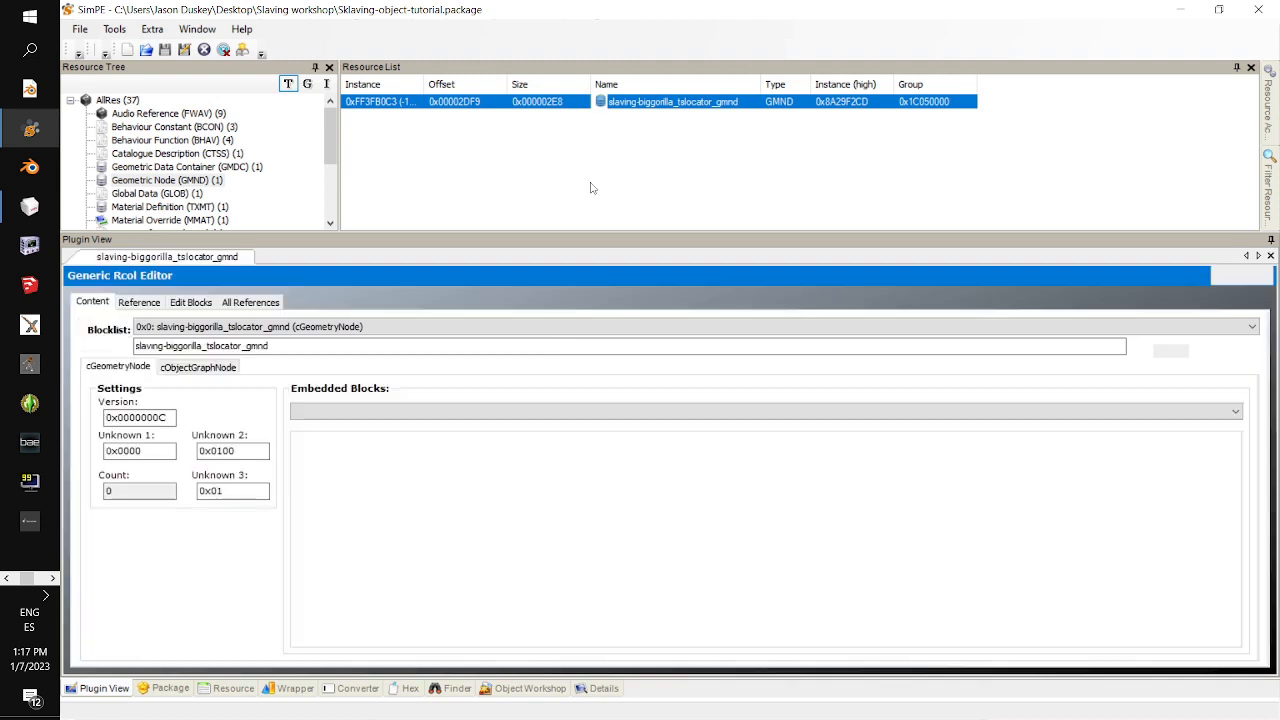
- Examine the GMND's tsDesignModeEnabled block and the name of its sculpture array item
left_click(430, 327)
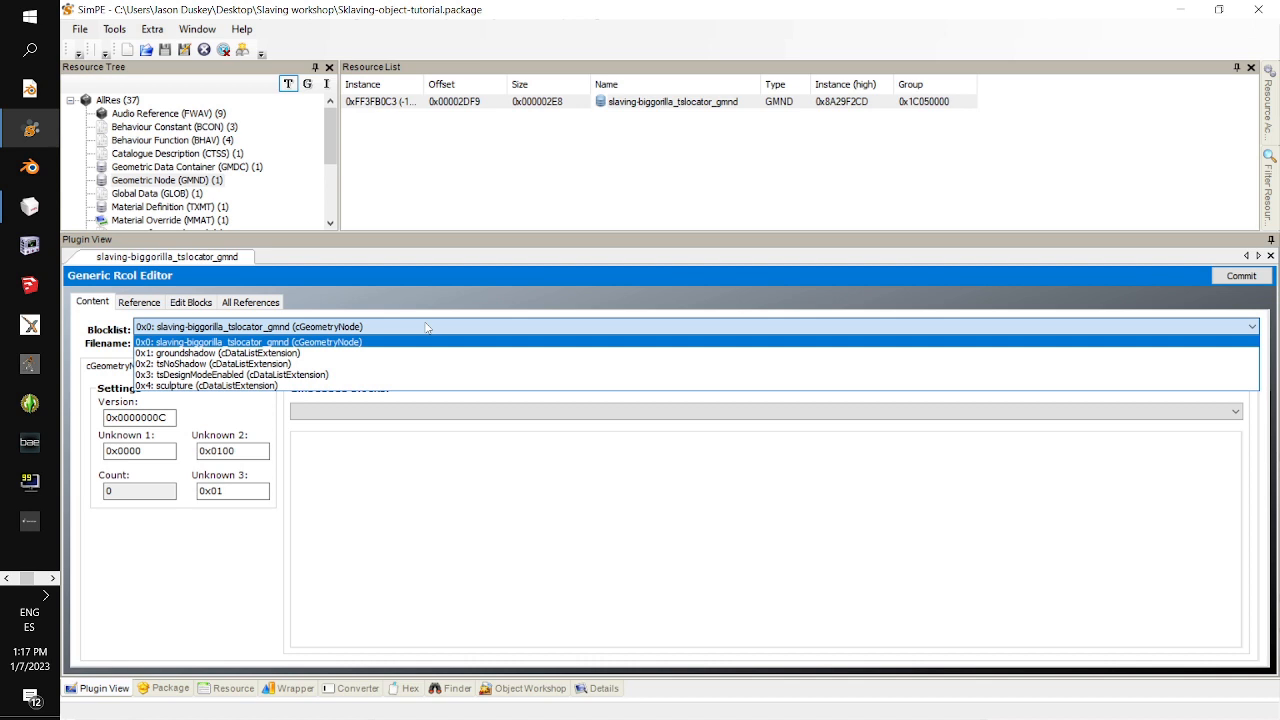
left_click(228, 598)
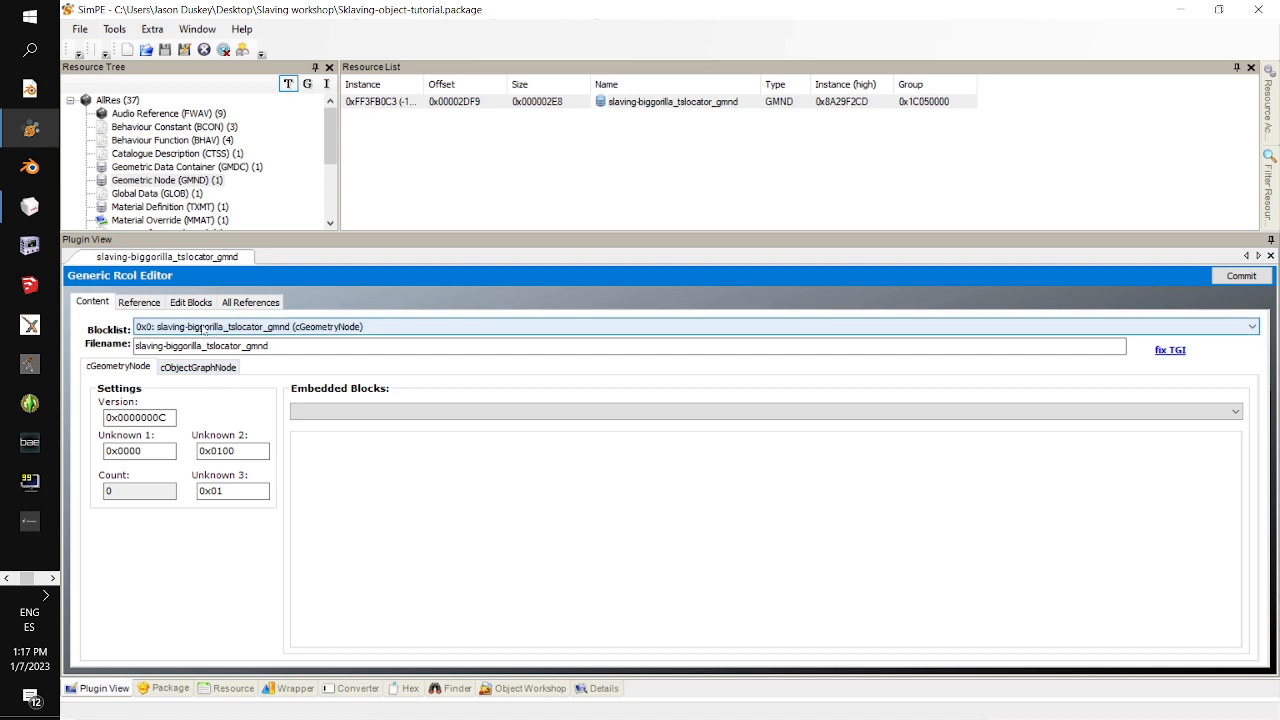
left_click(328, 327)
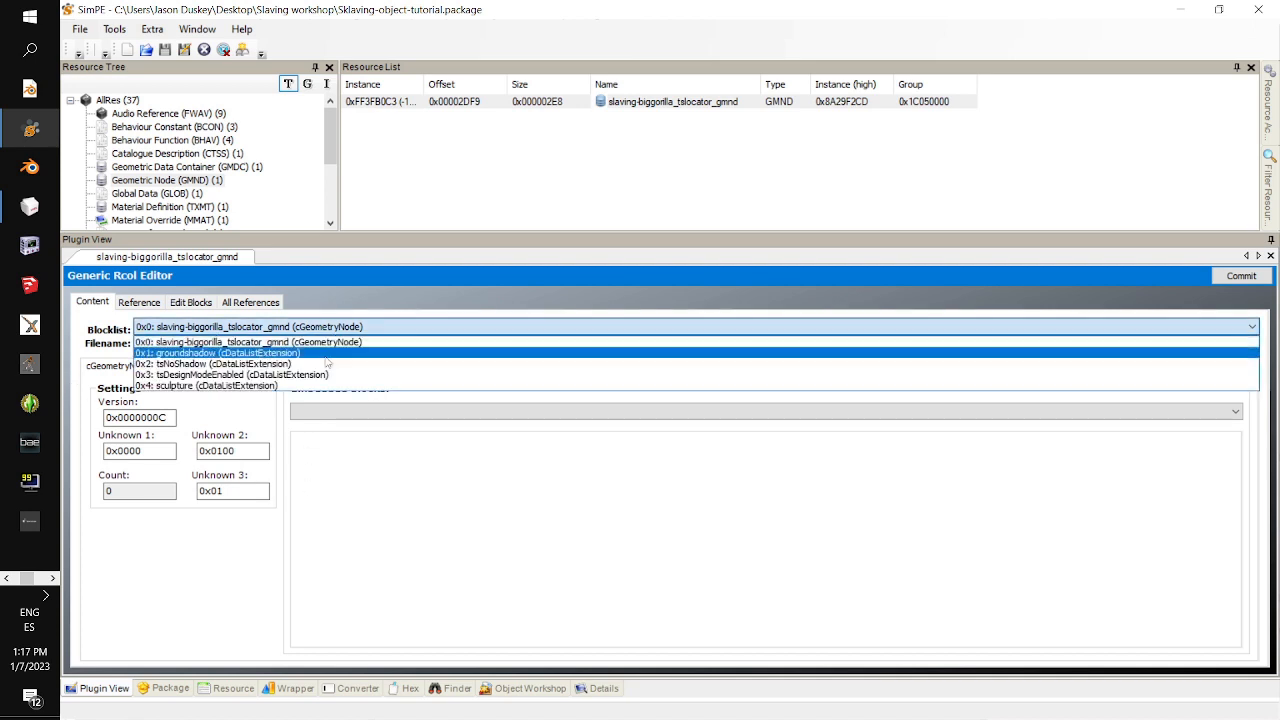
left_click(318, 374)
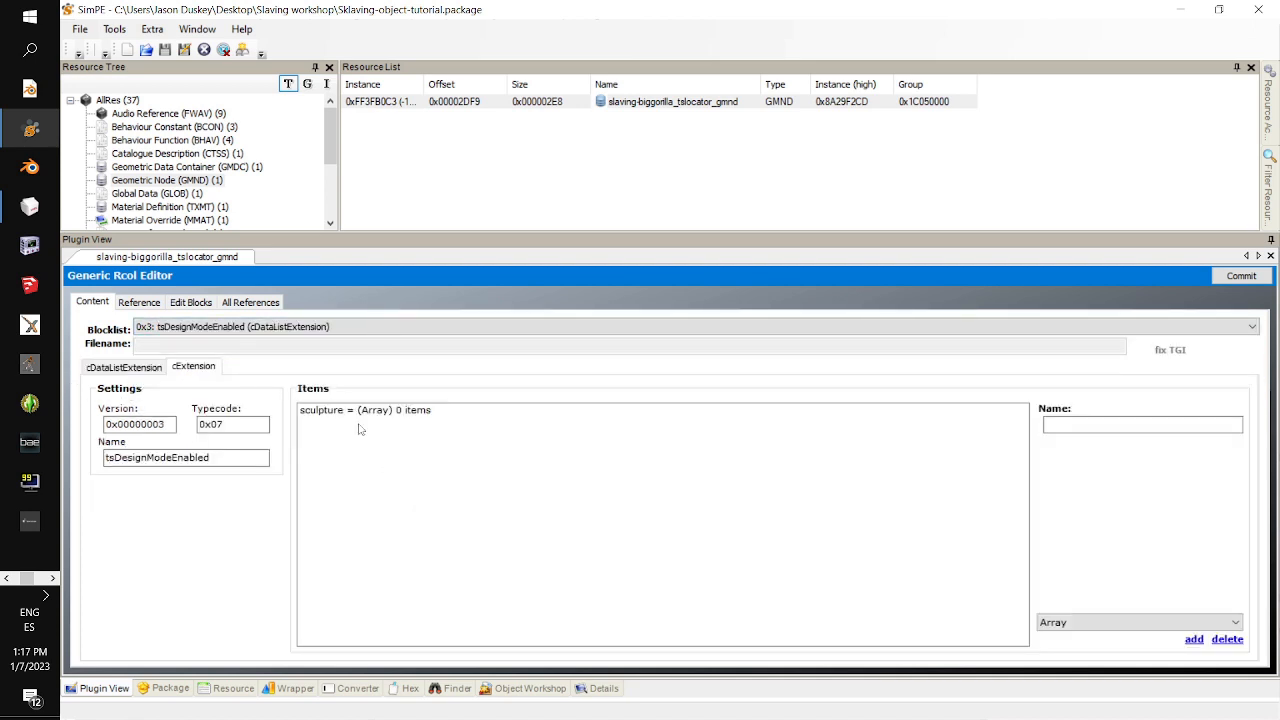
left_click(366, 411)
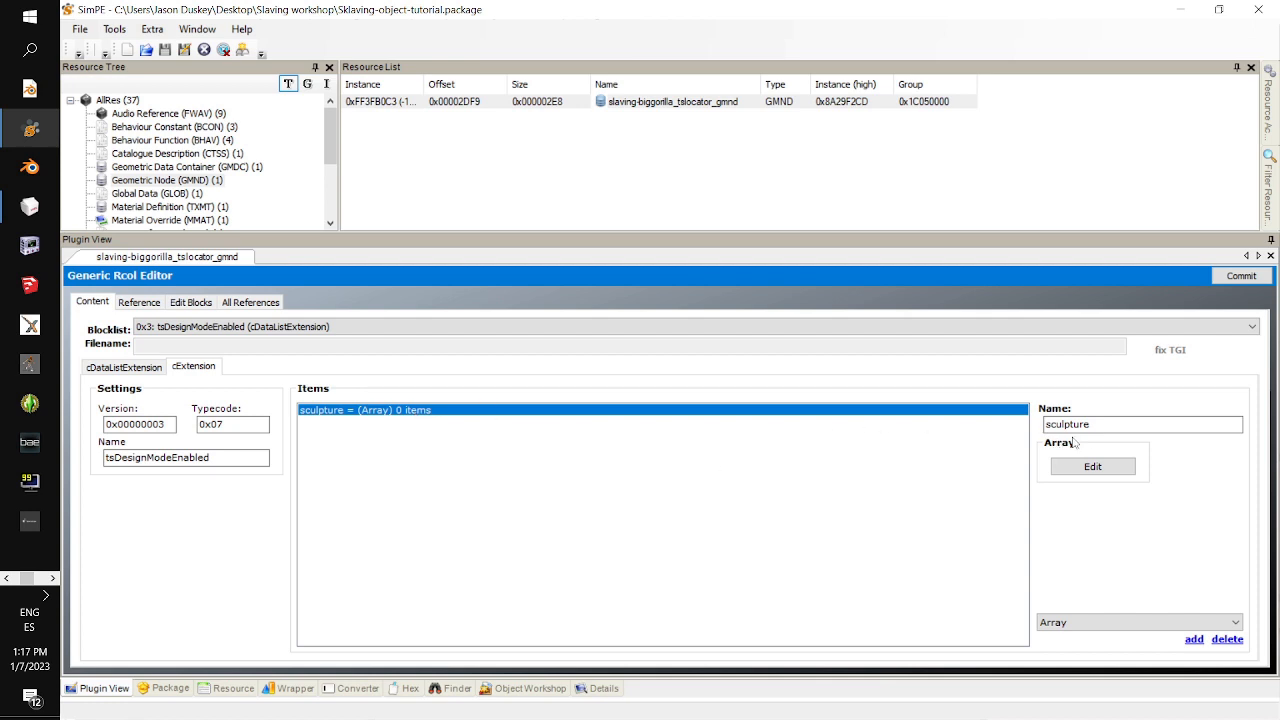
left_click(1099, 423)
double_click(1099, 423)
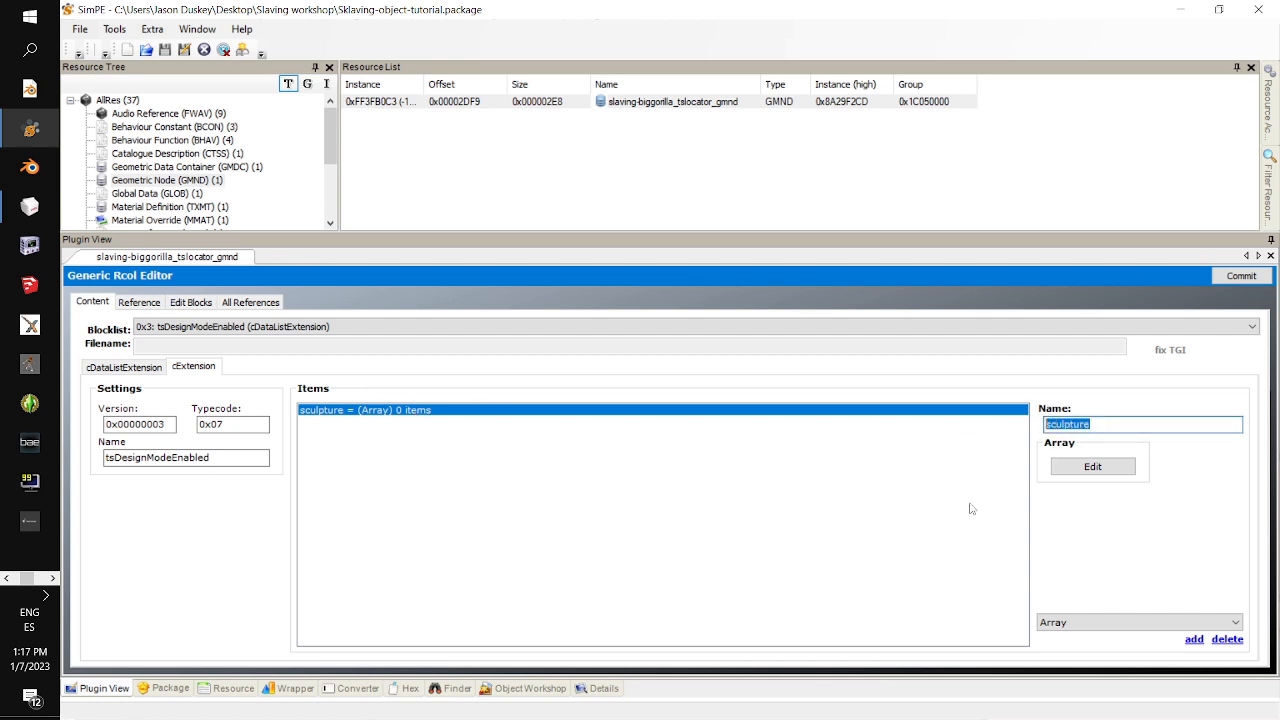
left_click(1144, 427)
double_click(1112, 426)
- Add a new cDataListExtension block to the GMND resource
left_click(194, 303)
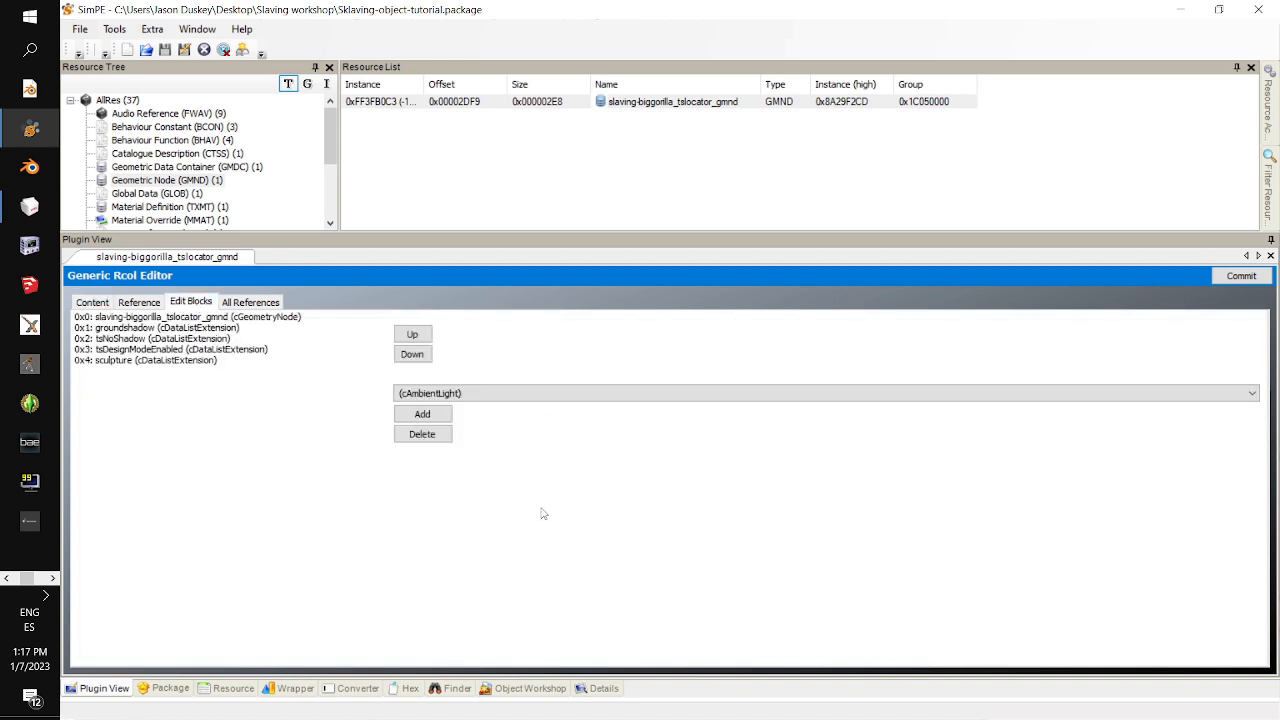
left_click(482, 394)
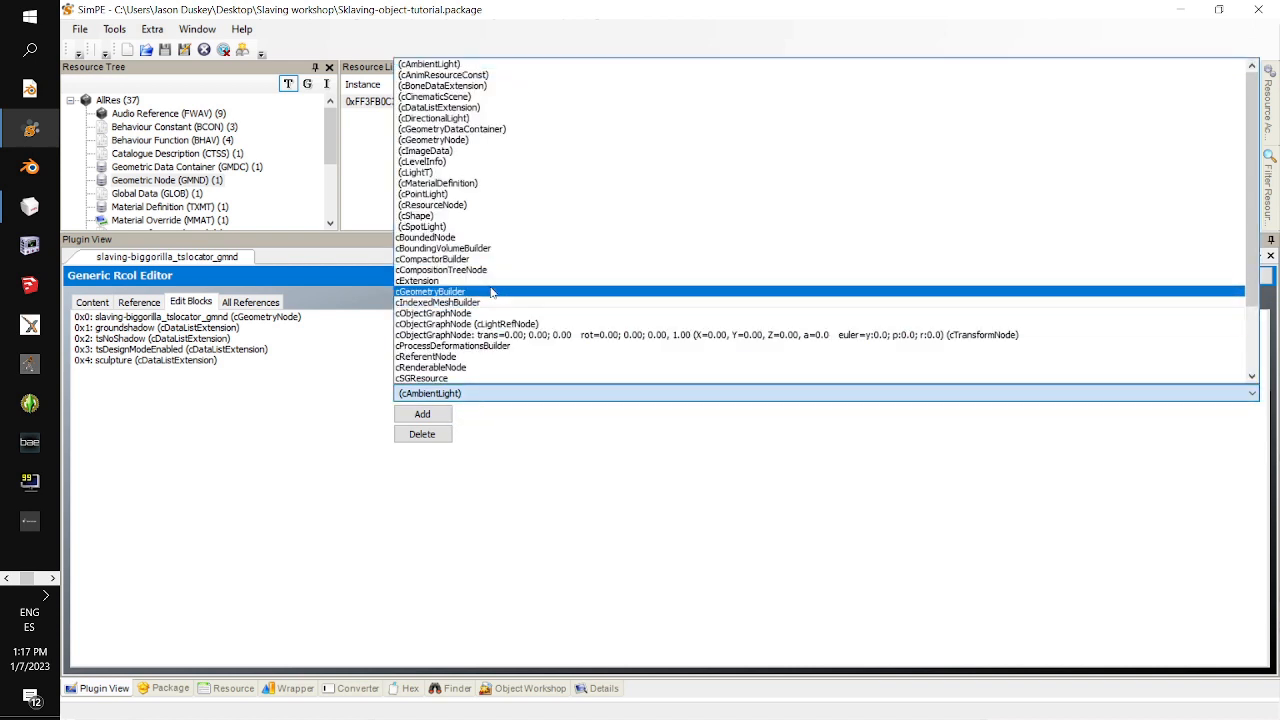
left_click(514, 110)
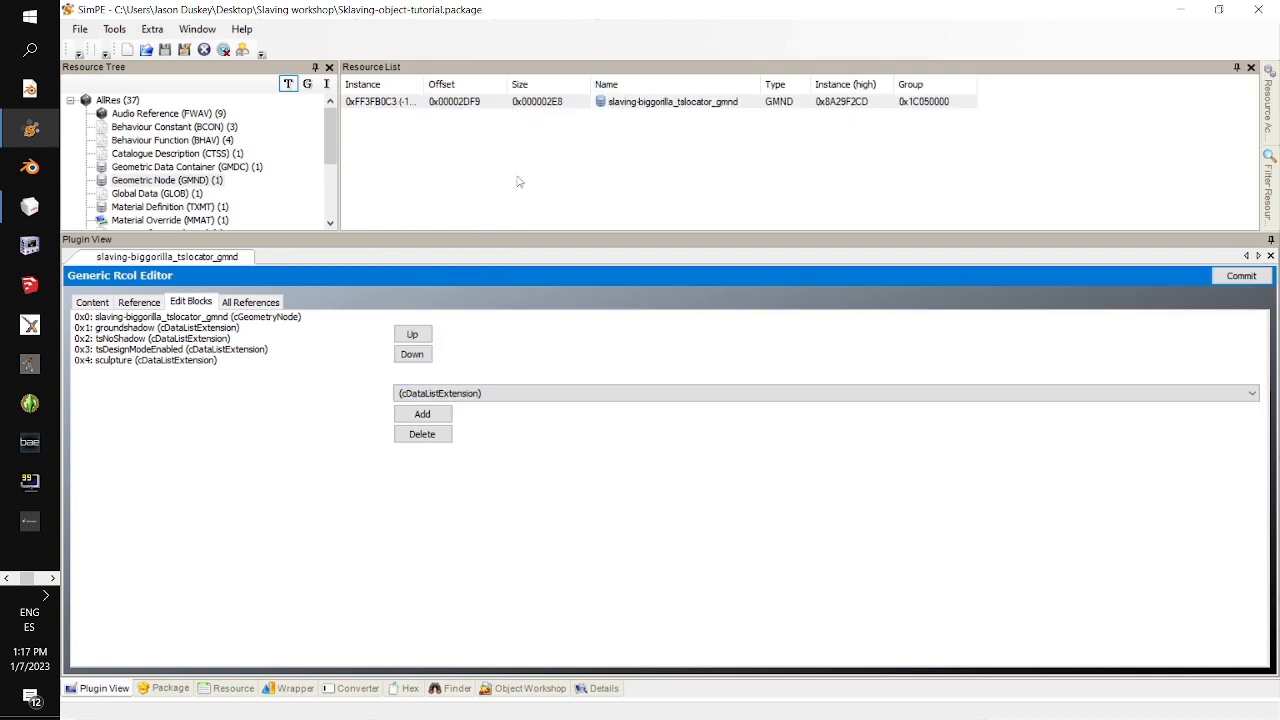
left_click(435, 418)
- Bring up the cObjectGraphNode settings of the GMND's cGeometryNode block and check the new extension's index in the block list
left_click(92, 304)
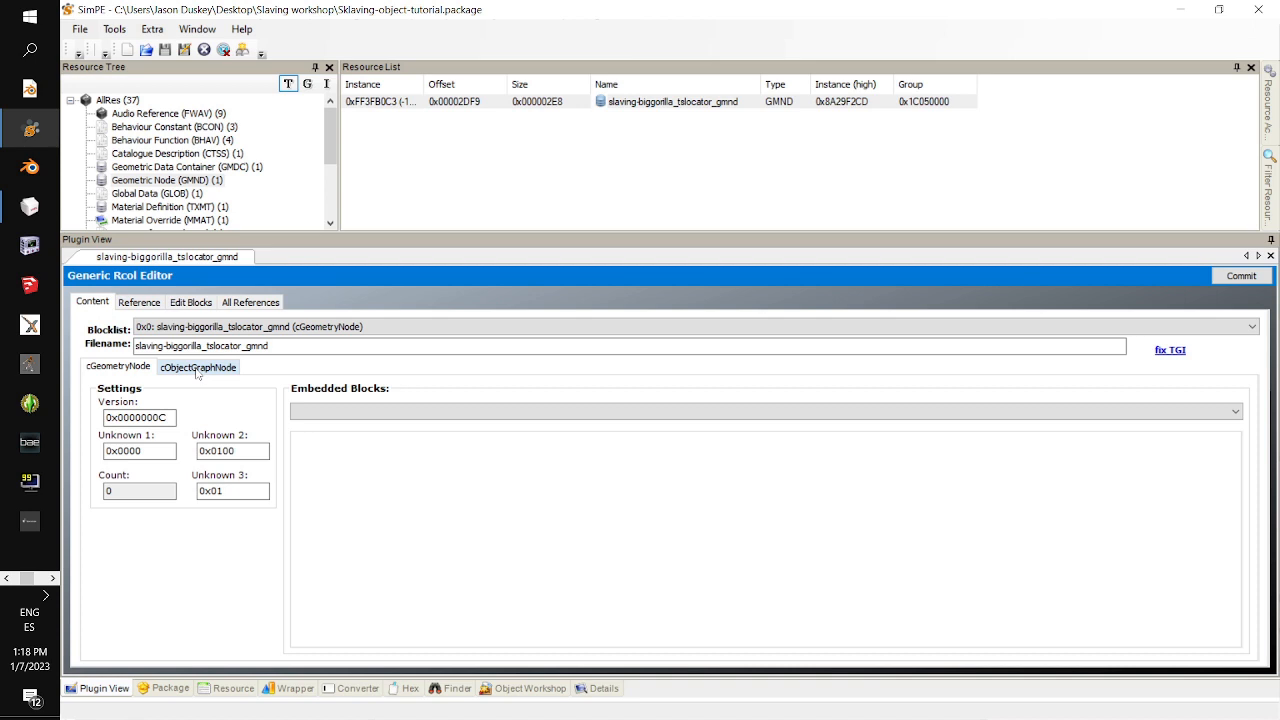
left_click(261, 331)
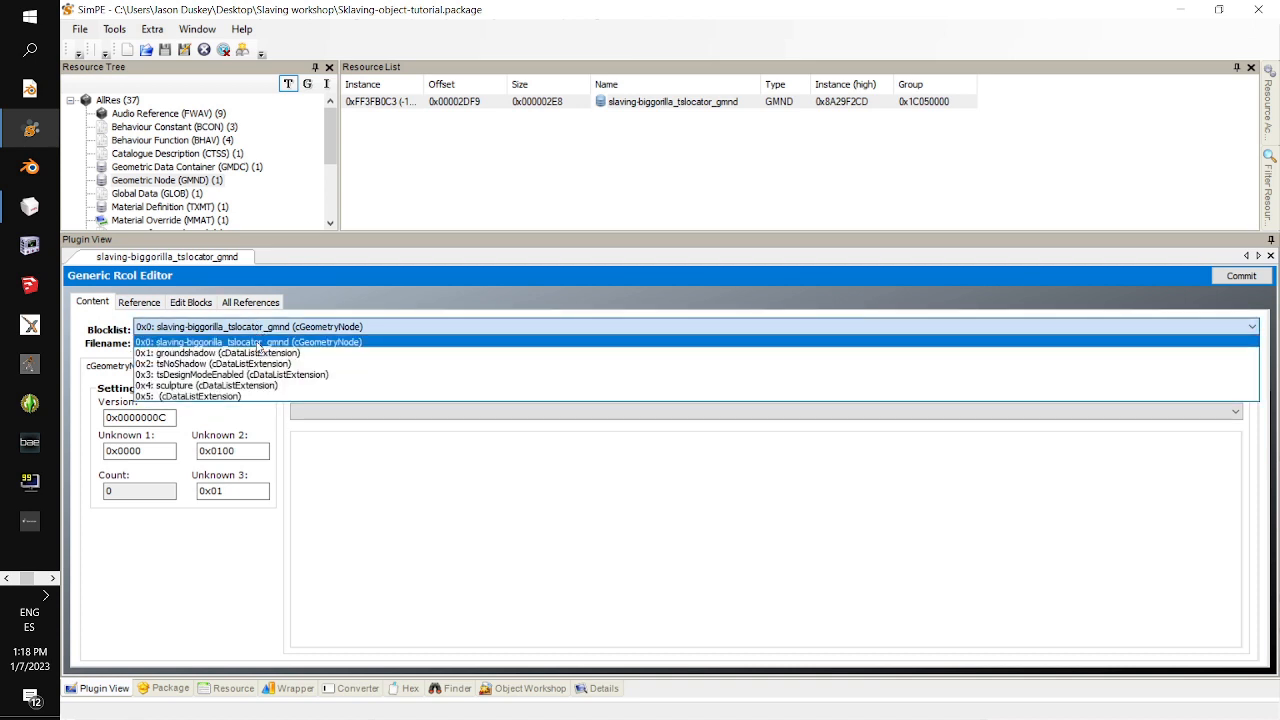
left_click(258, 343)
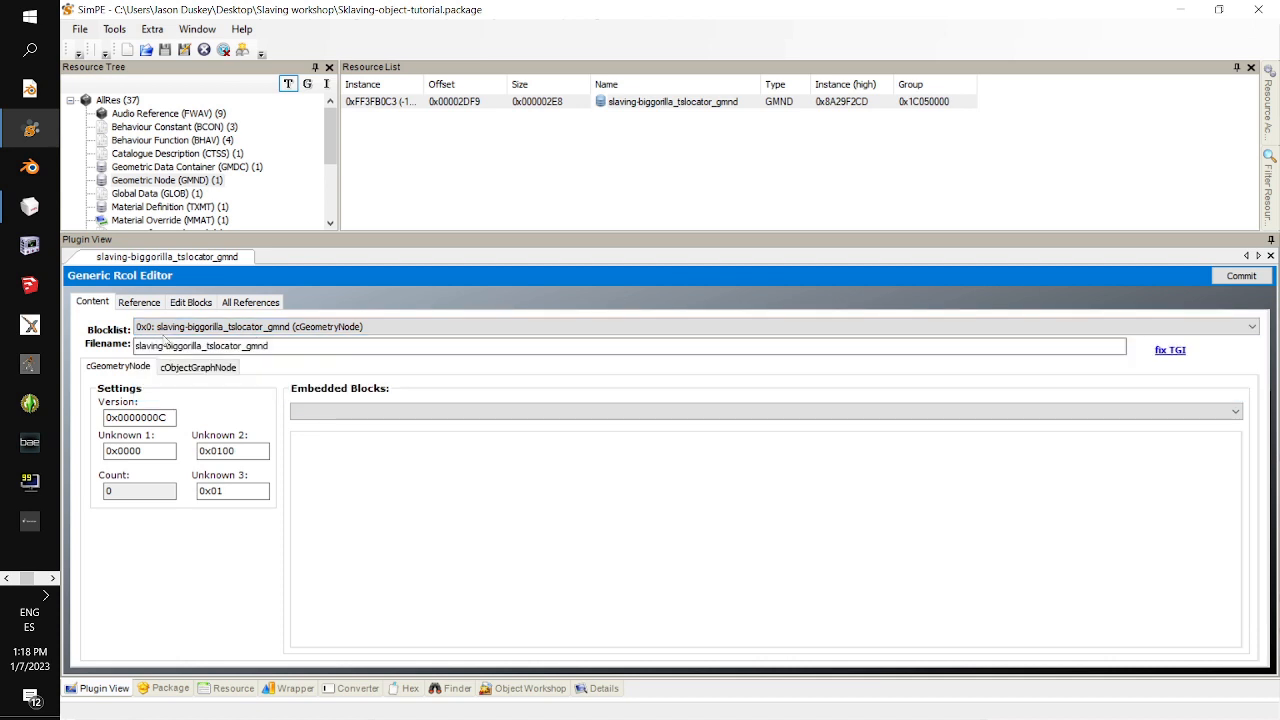
left_click(208, 370)
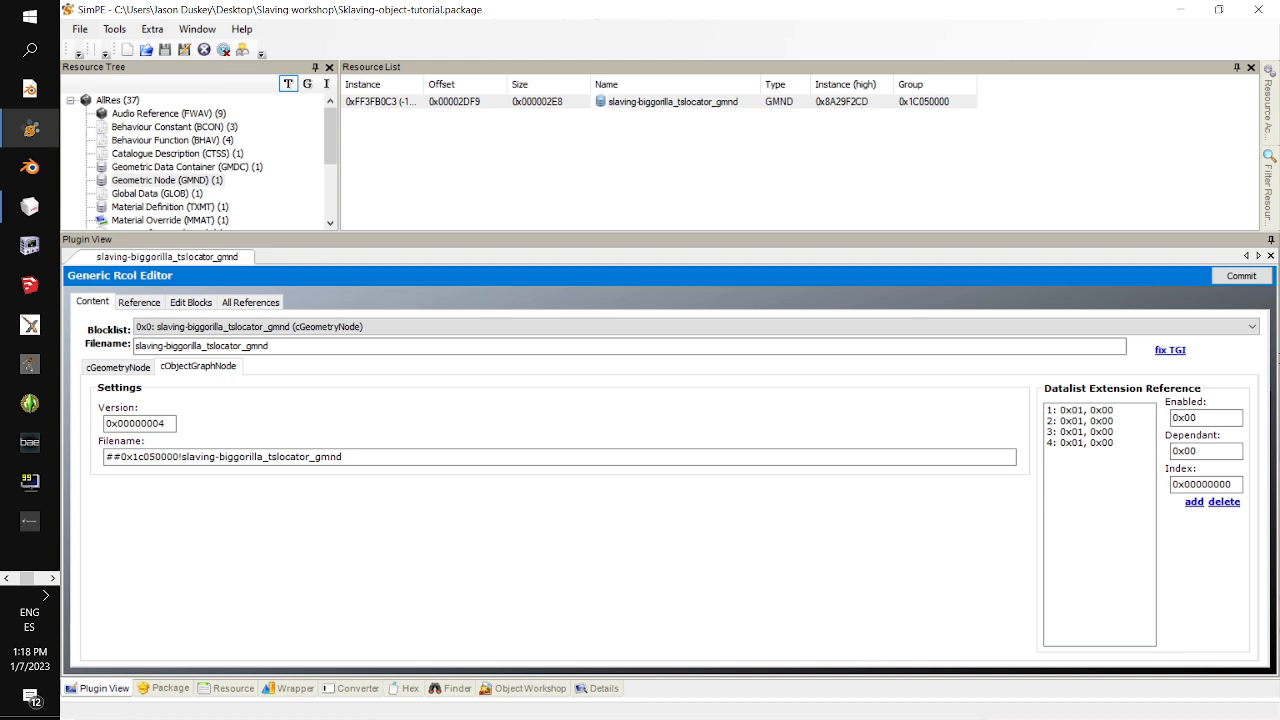
left_click(540, 327)
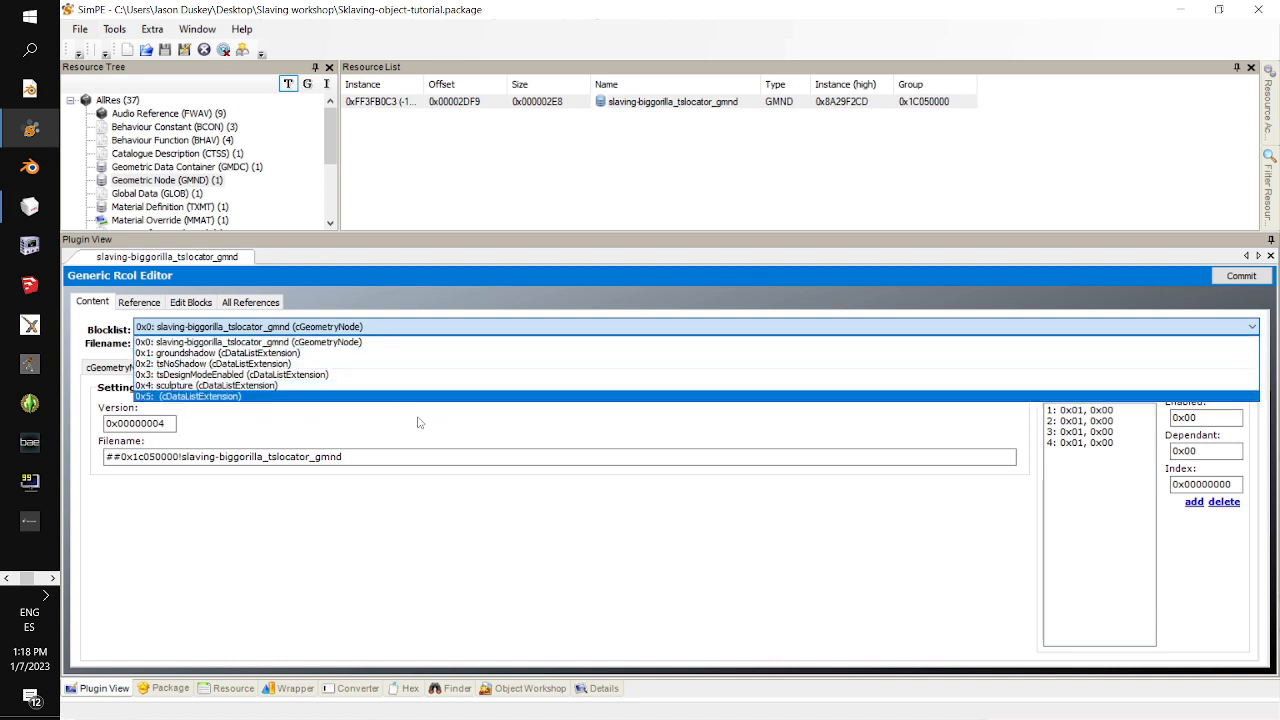
left_click(398, 548)
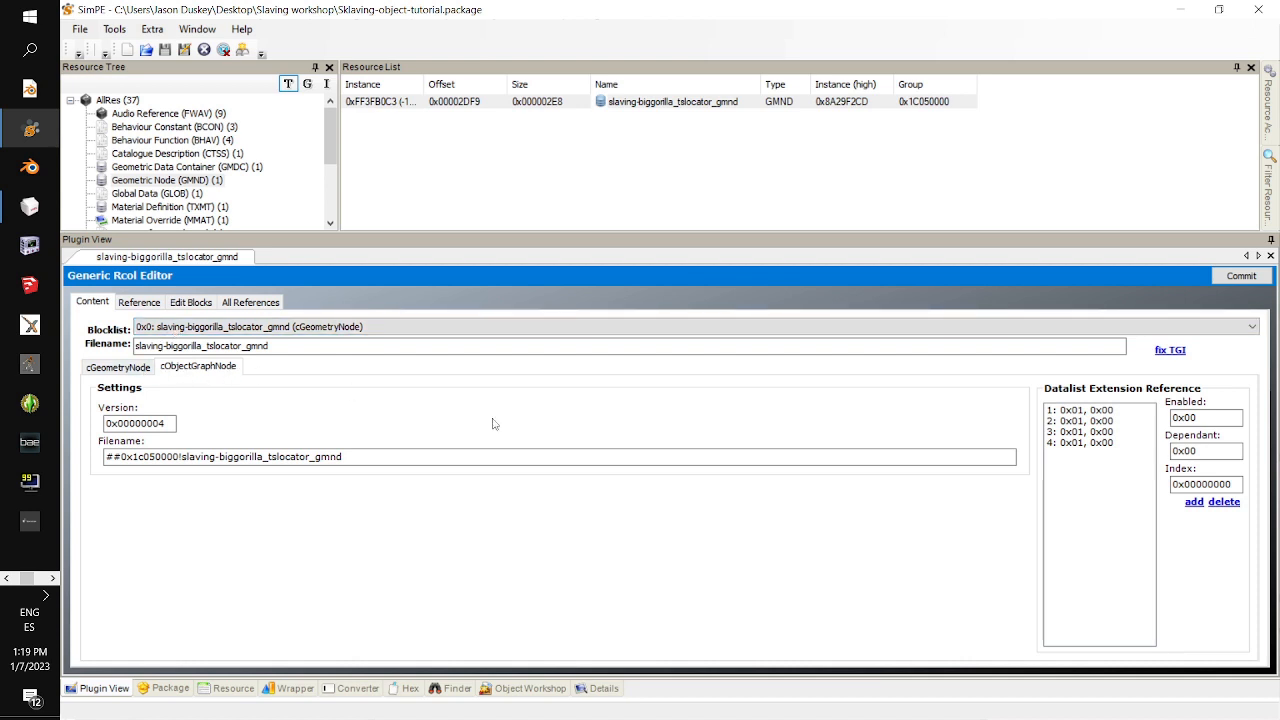
- Add a datalist extension reference with index 5 and Enabled set to 0x01, and commit the GMND changes
left_click(1191, 505)
left_click(1094, 453)
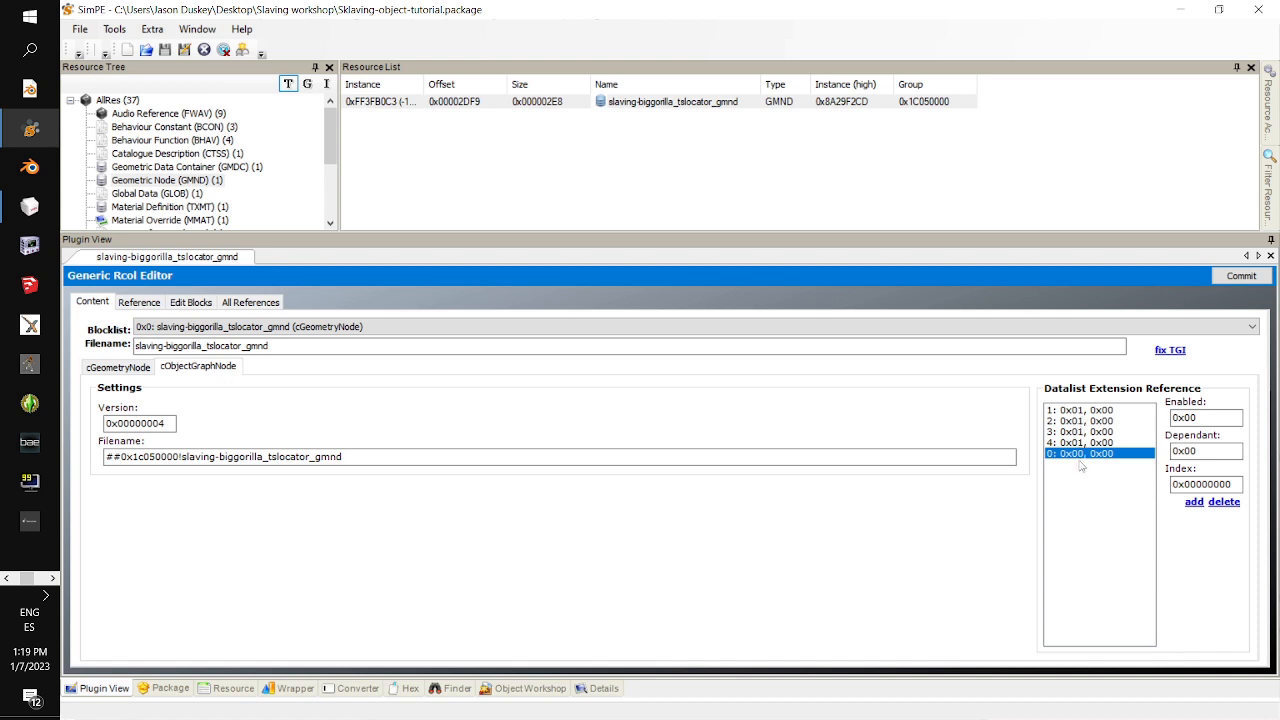
left_click(1225, 484)
type("5")
left_click(1209, 417)
key("BackSpace")
type("1")
left_click(1093, 443)
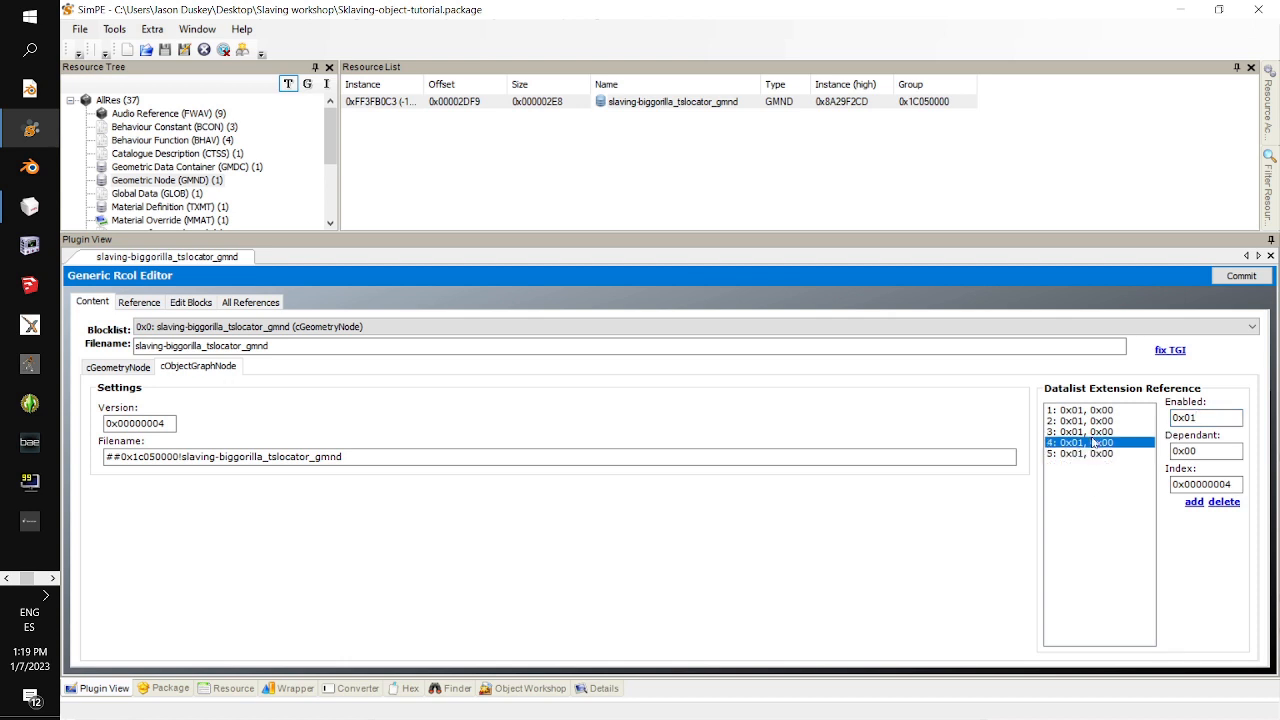
left_click(1238, 281)
left_click(700, 418)
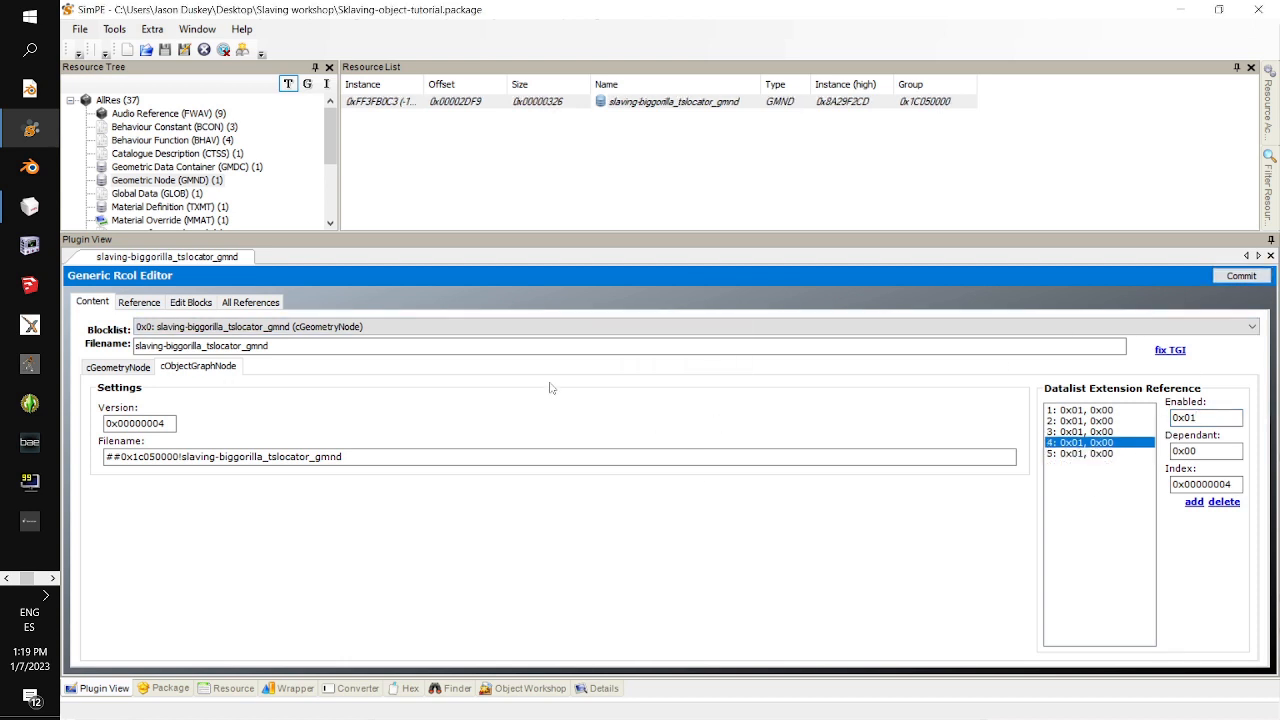
- Name the new cDataListExtension block at index 0x5 of the GMND tsMaterialsMeshName
left_click(452, 329)
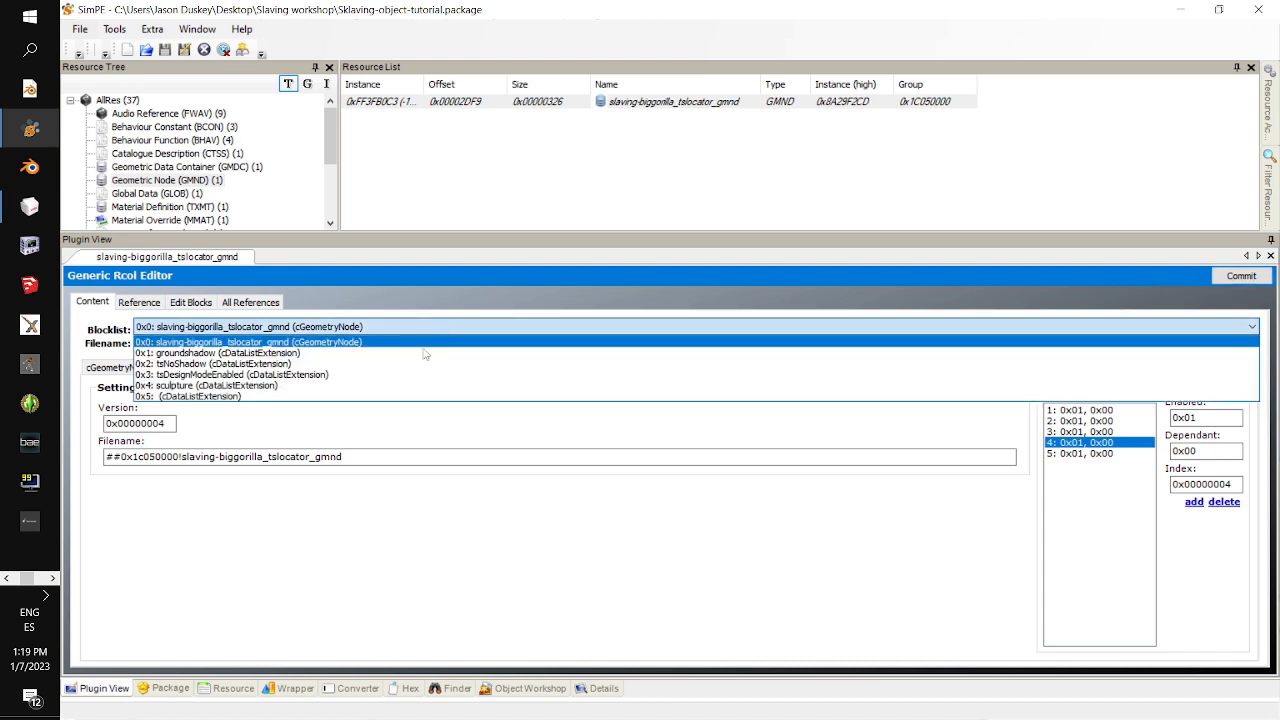
left_click(375, 397)
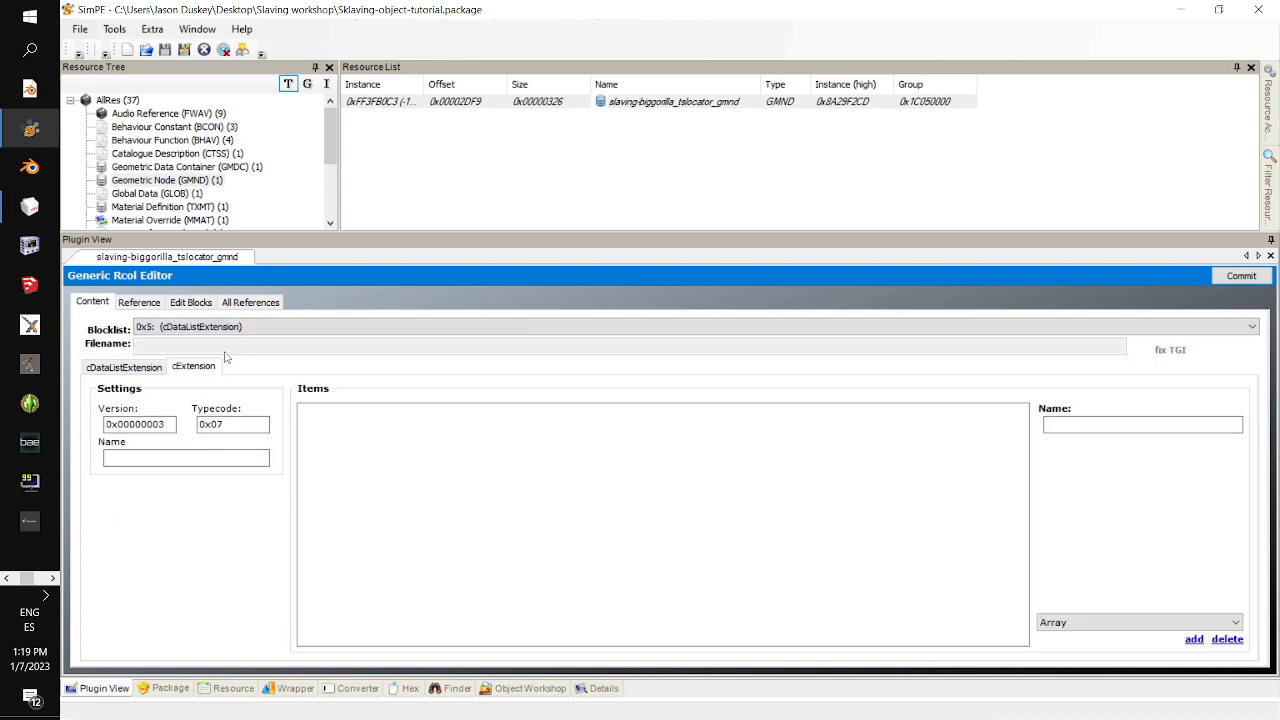
left_click(245, 327)
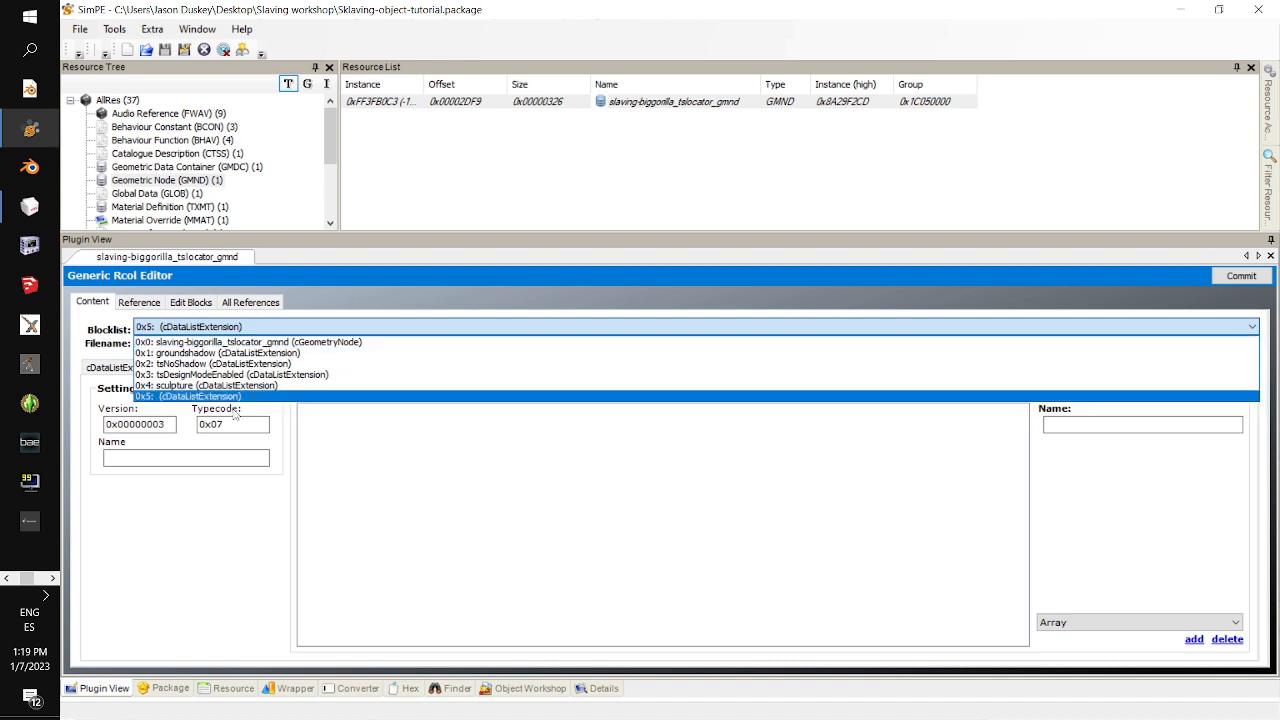
left_click(436, 307)
left_click(160, 456)
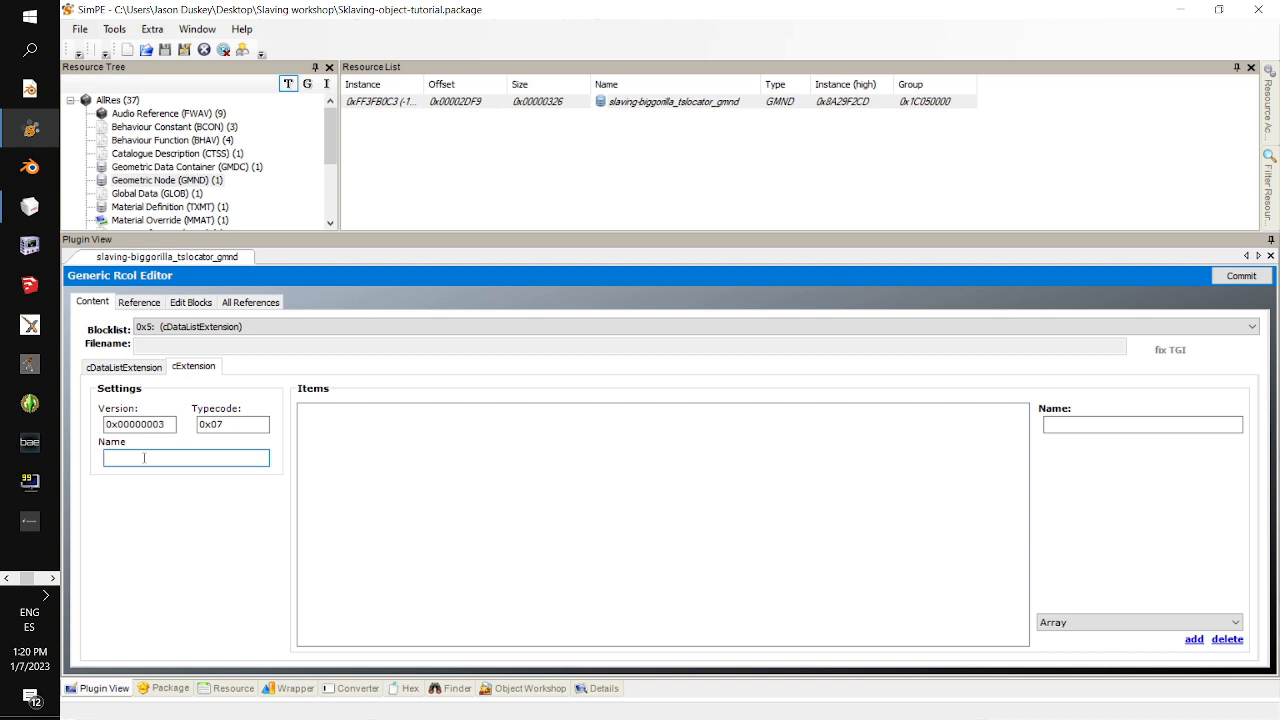
type("tsMaterialsMeshName")
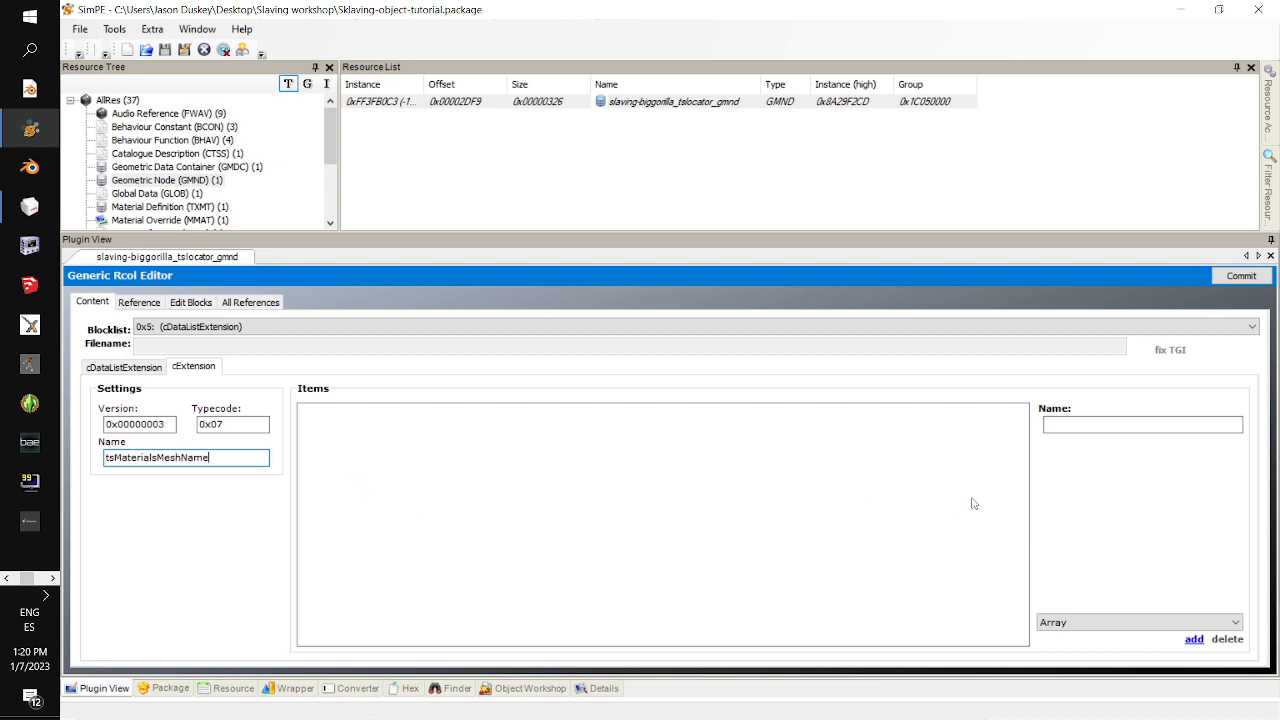
- Add a String item named sculpture to the tsMaterialsMeshName extension
left_click(1099, 622)
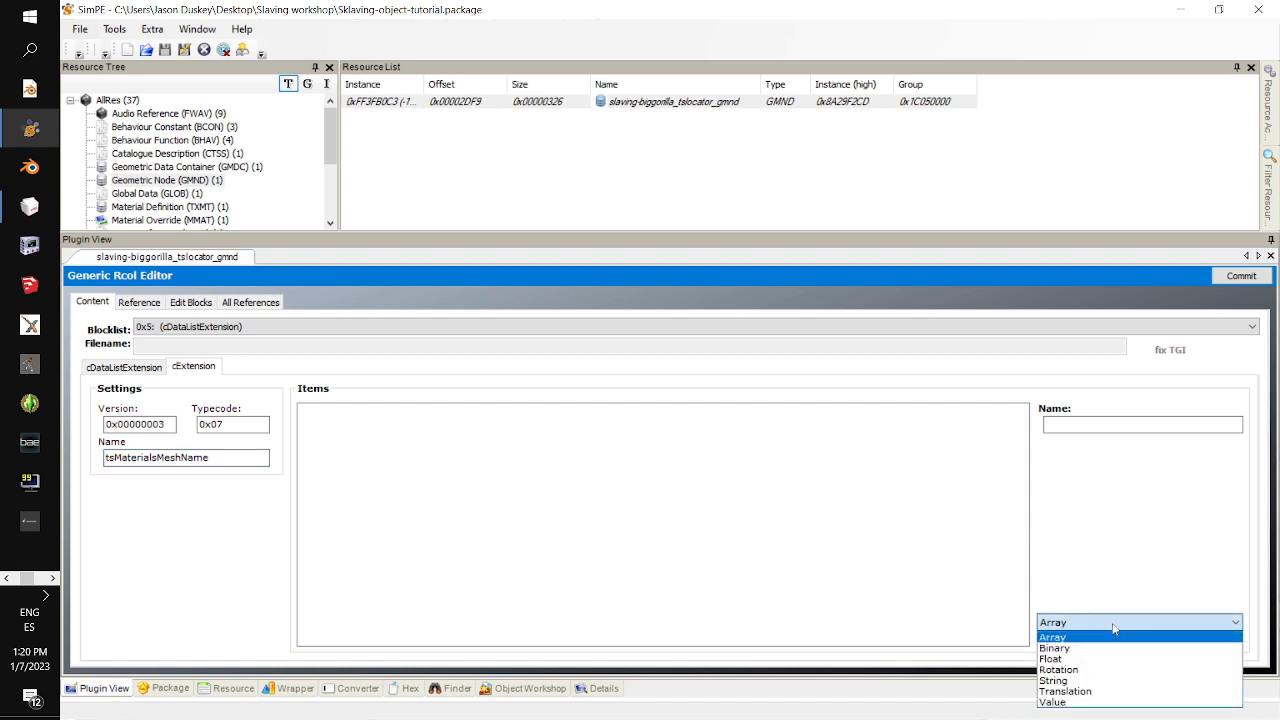
left_click(1100, 681)
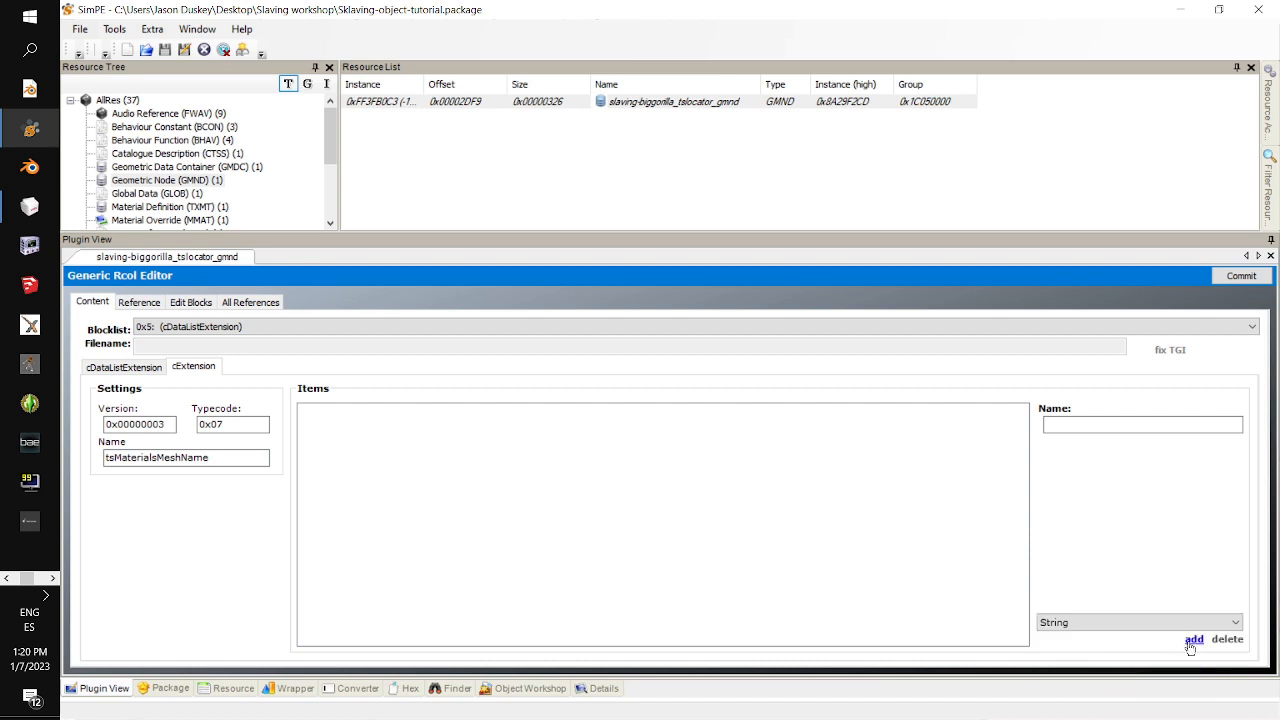
left_click(1190, 641)
left_click(352, 412)
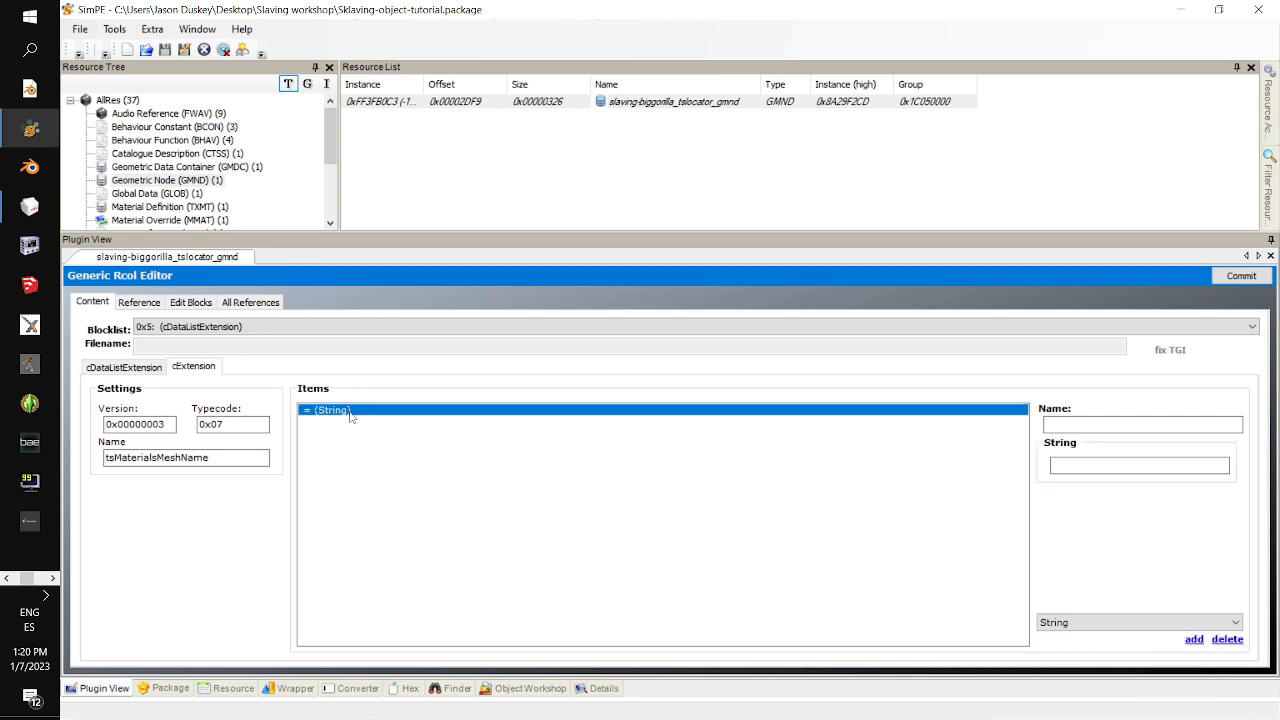
left_click(1070, 425)
type("sc")
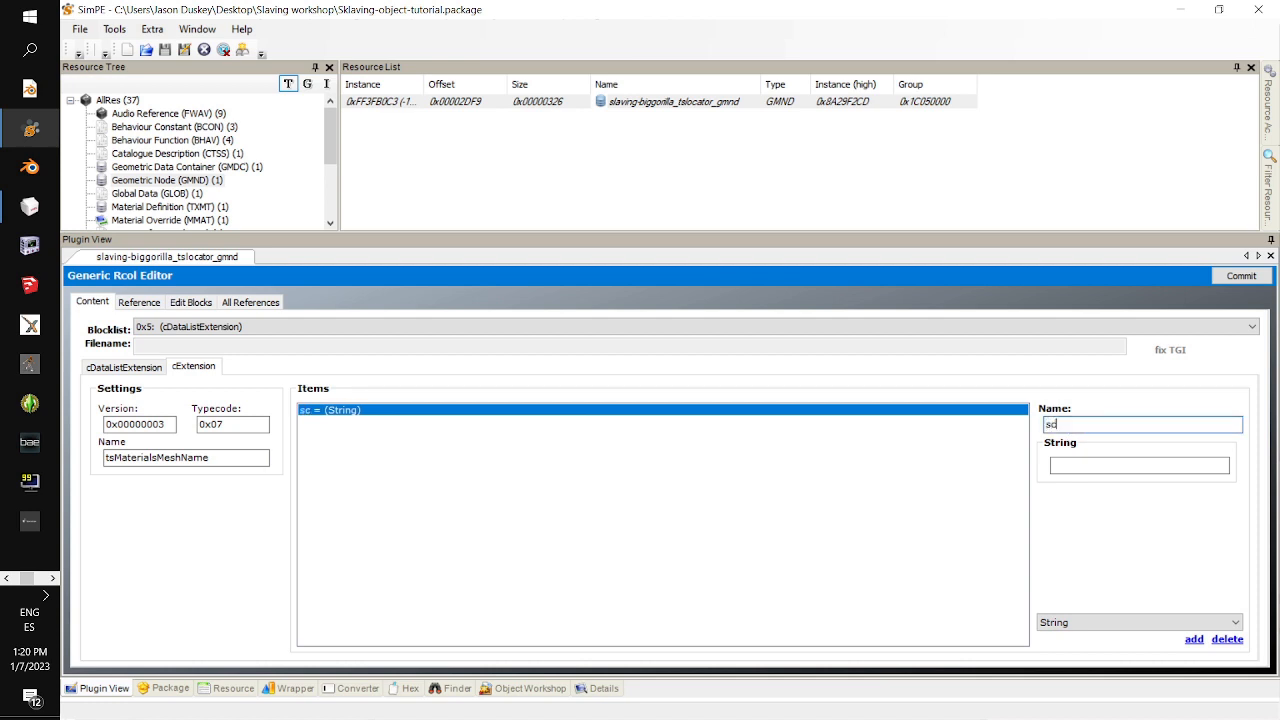
type("ulpture")
- Copy ##0x1C050000!sculpturetutorila-25 from the Notepad note and paste it as the sculpture item's string value
key("alt+Tab")
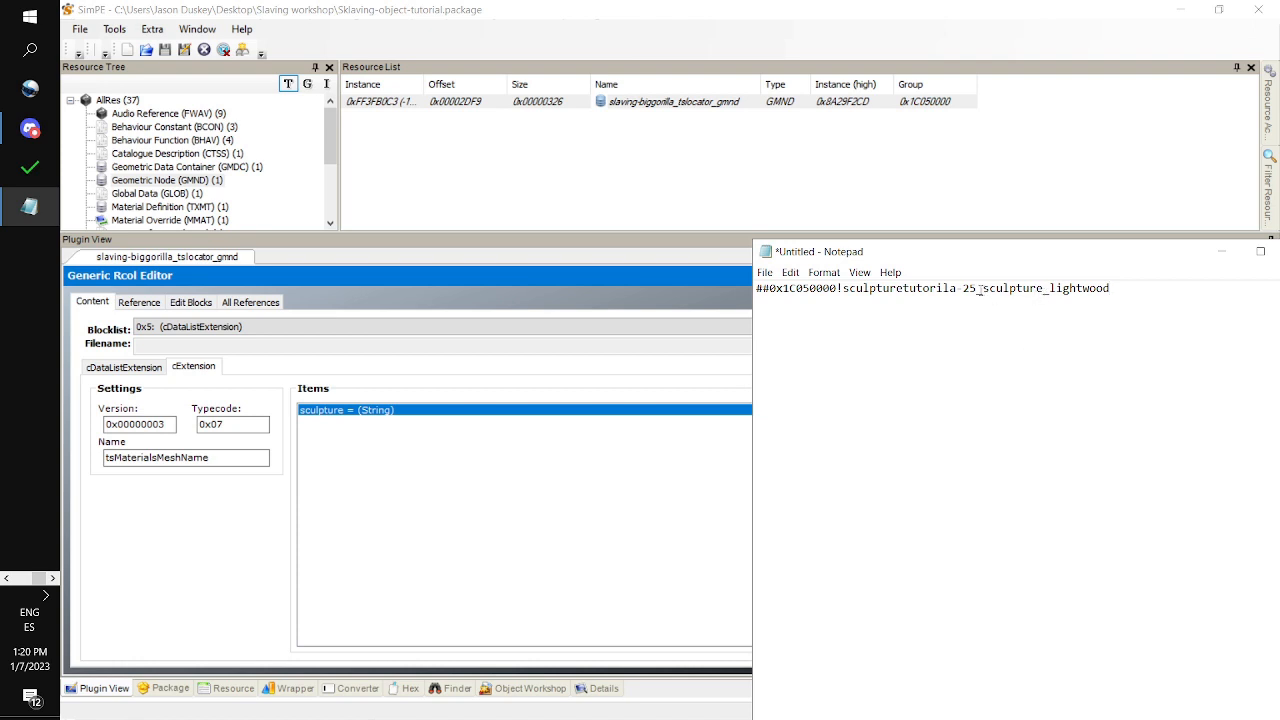
left_click_drag(979, 289, 743, 289)
key("ctrl+c")
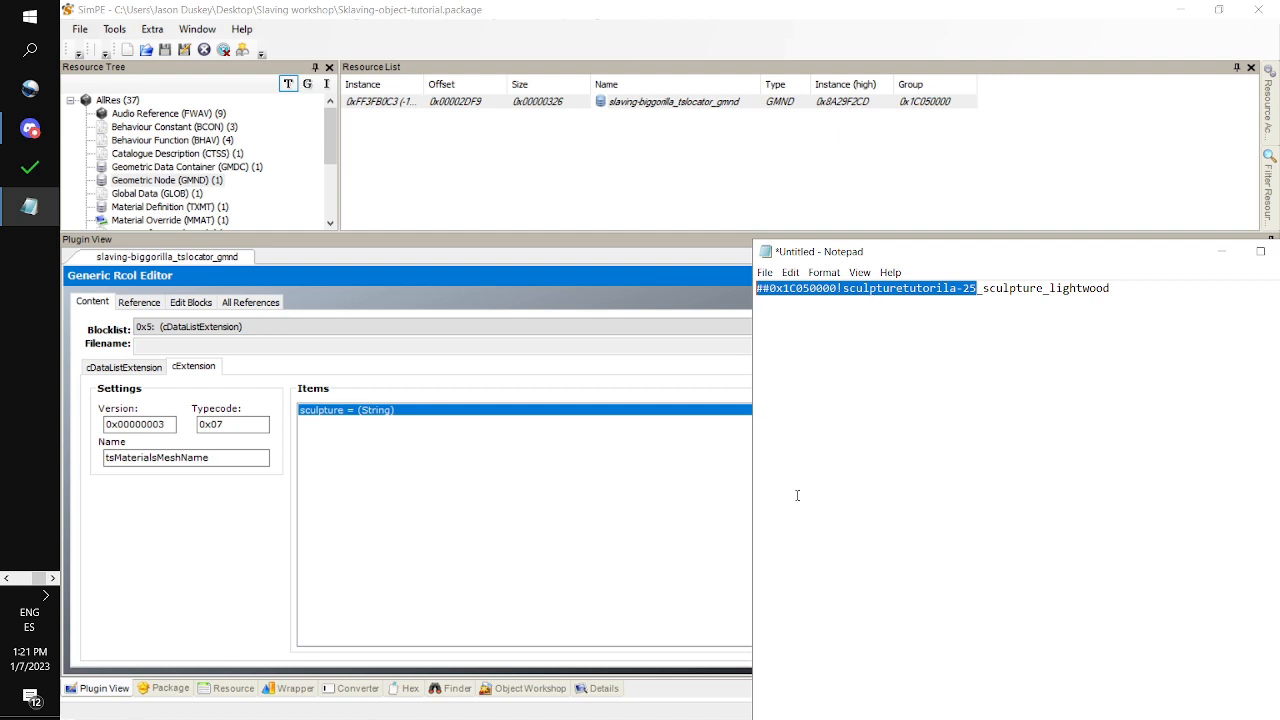
left_click(399, 421)
left_click(1140, 465)
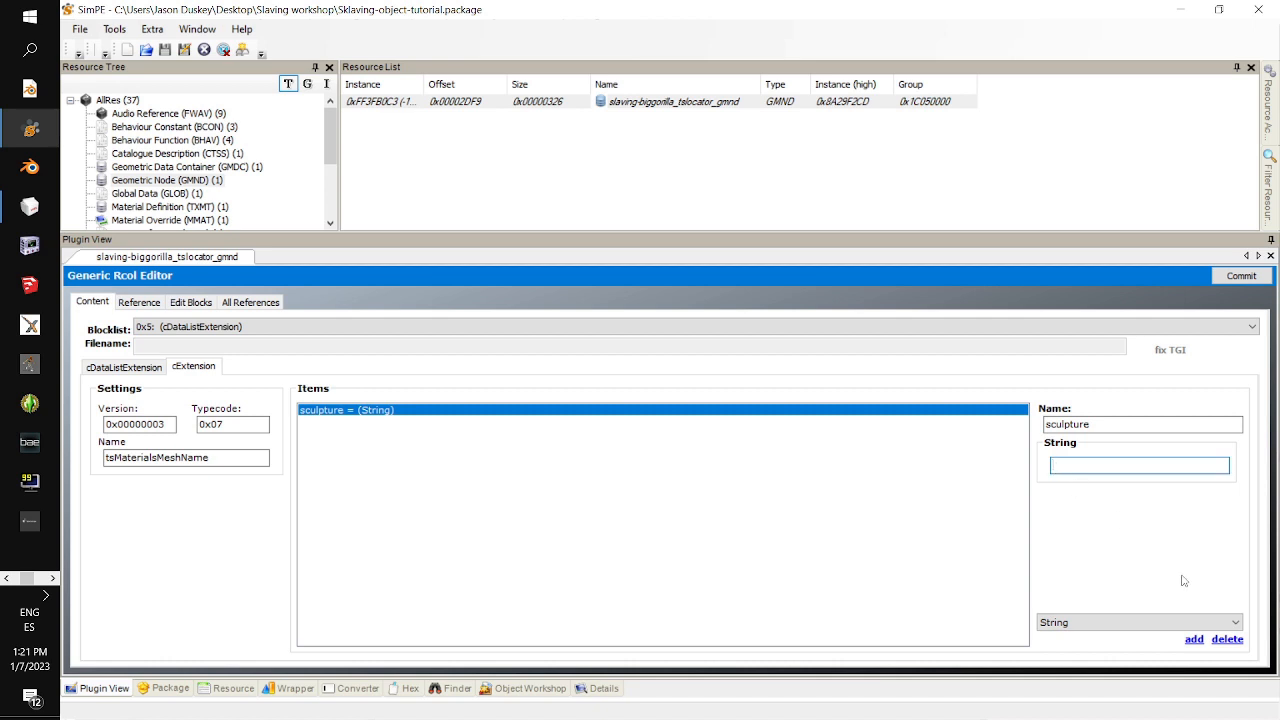
key("ctrl+v")
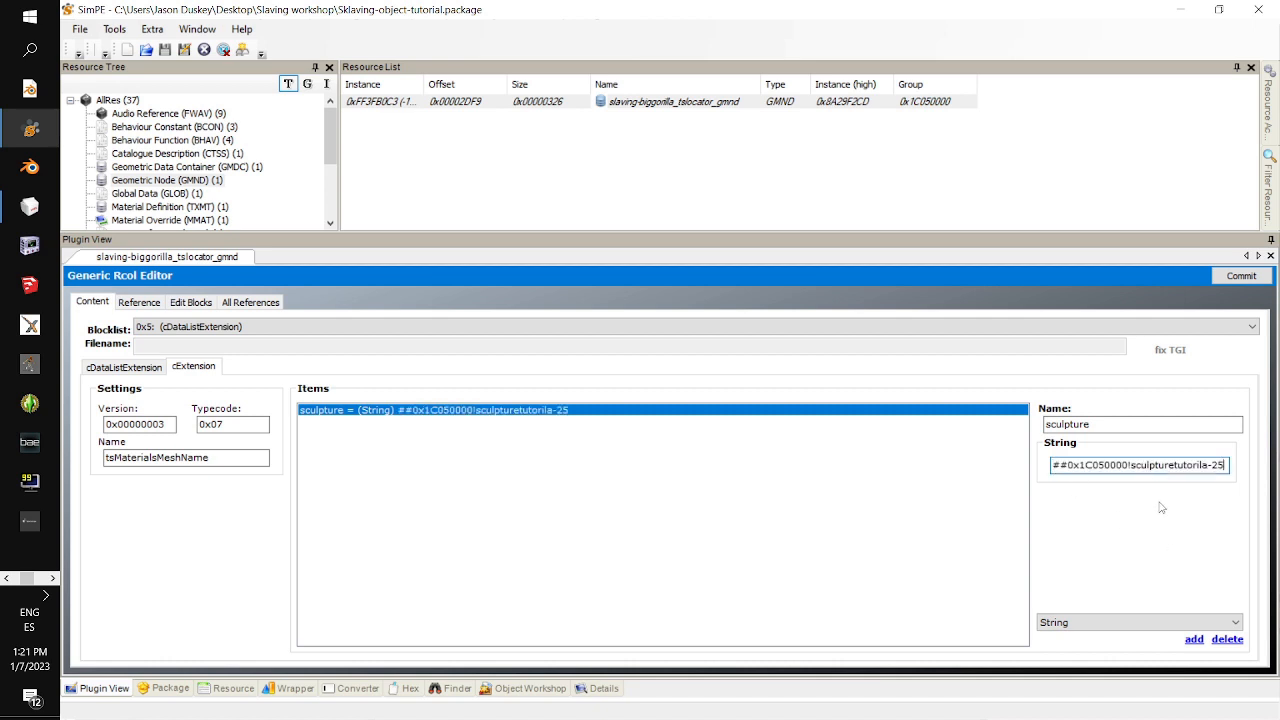
- Commit the GMND changes and save the package
left_click(1241, 280)
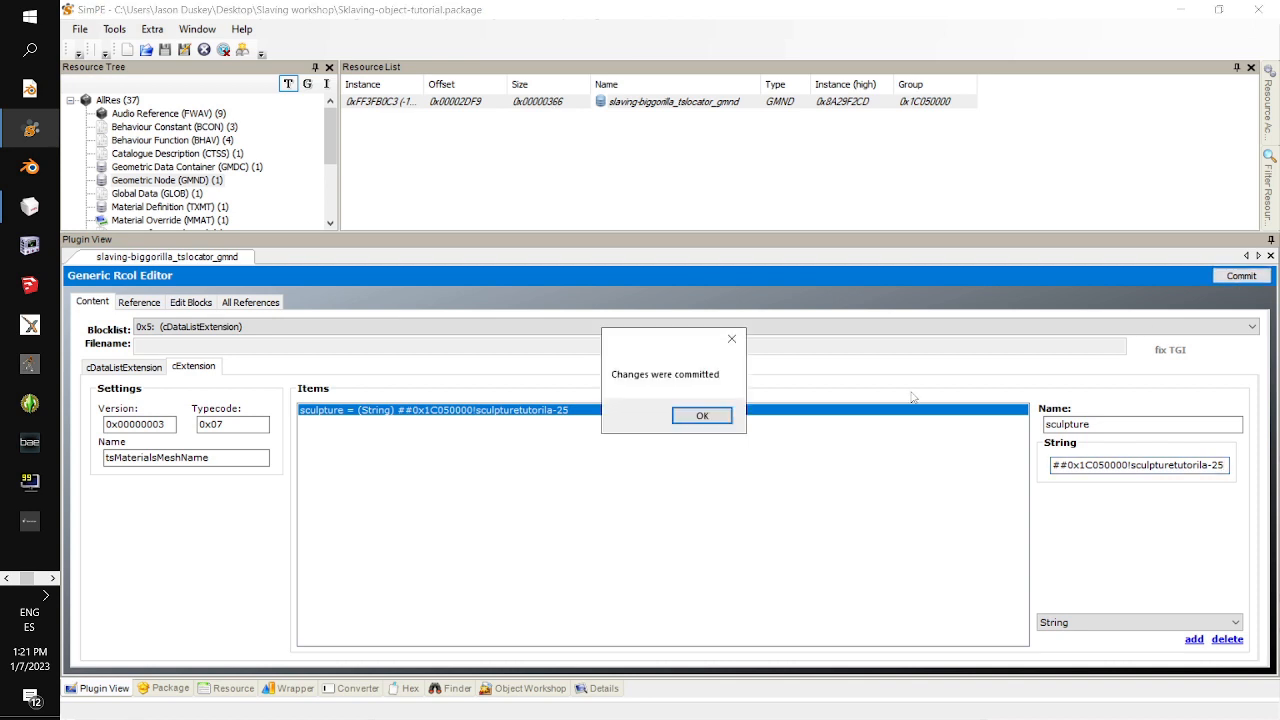
left_click(700, 415)
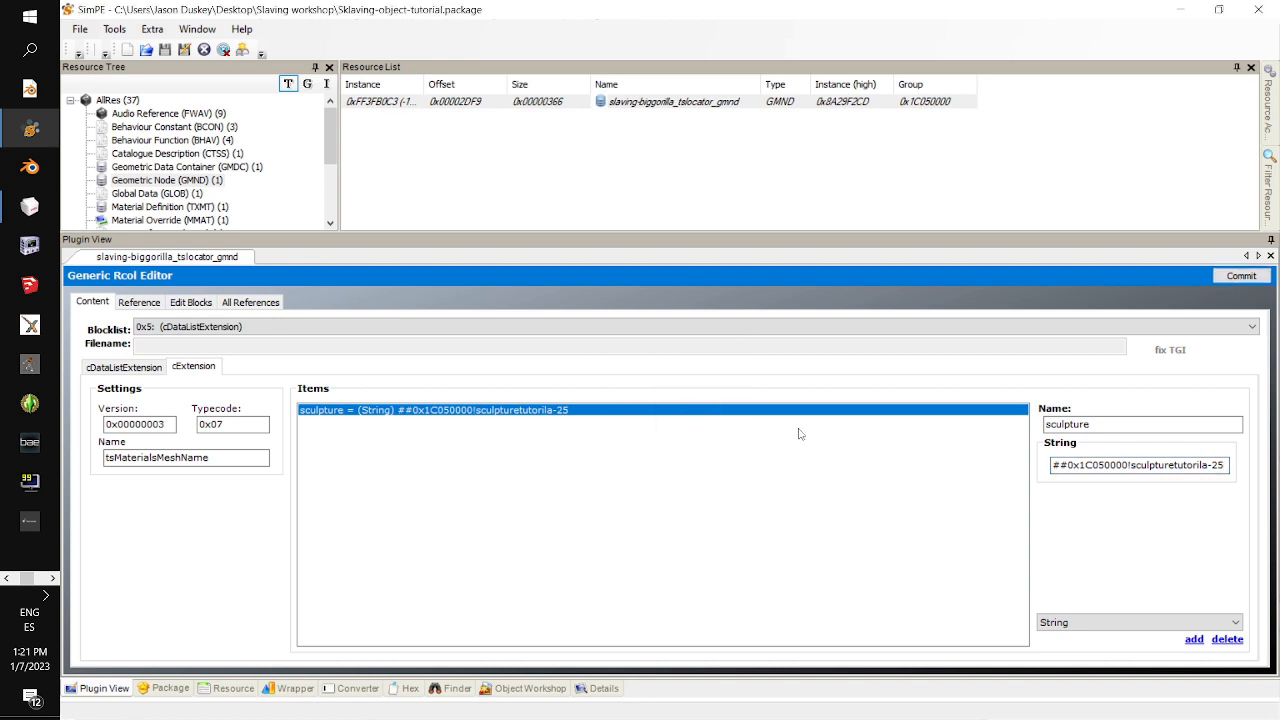
left_click(80, 29)
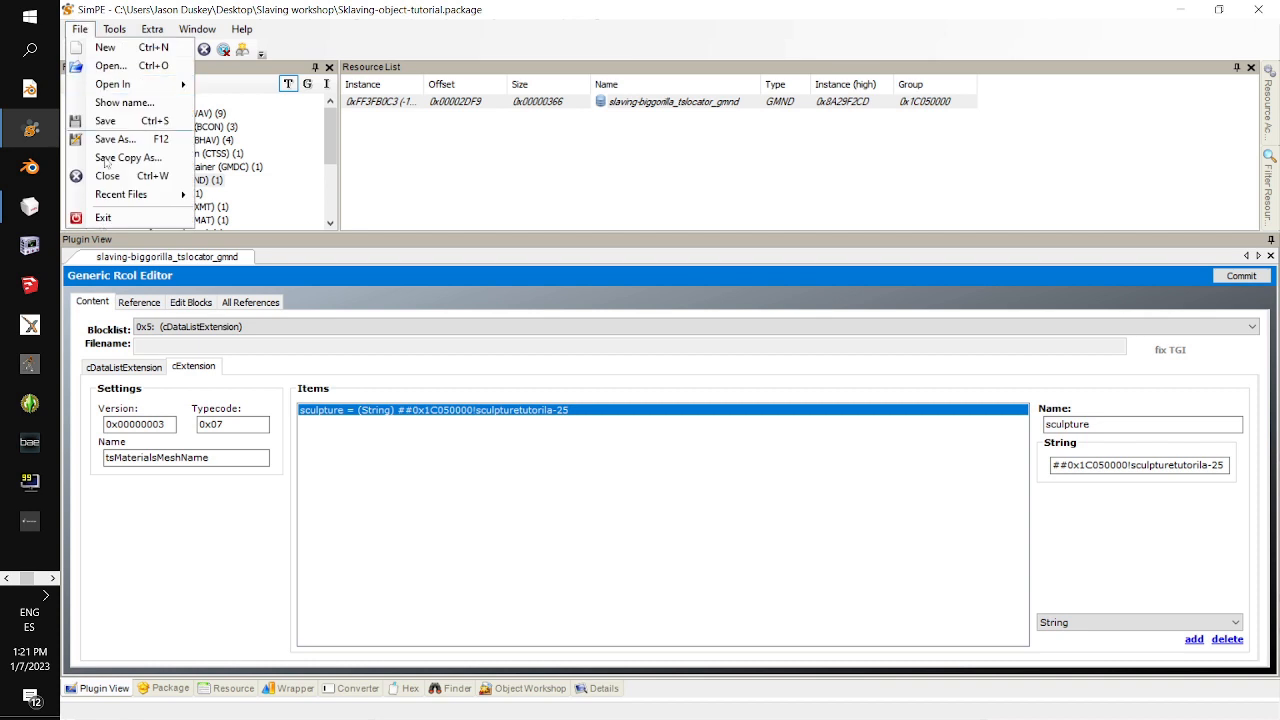
left_click(128, 120)
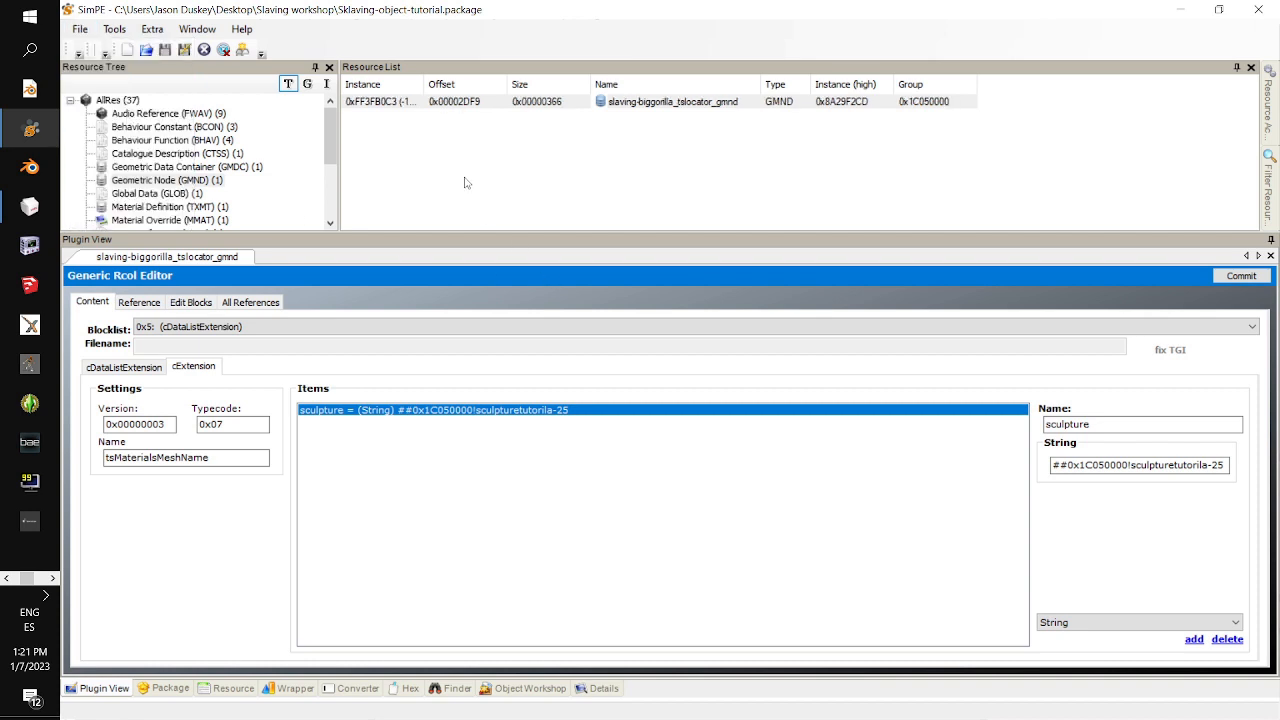
- Inspect the slaving-biggorilla-pine_txtr Texture Image resource and mark it for deletion
key("alt+Tab")
left_click(30, 128)
scroll(261, 157, "down", 3)
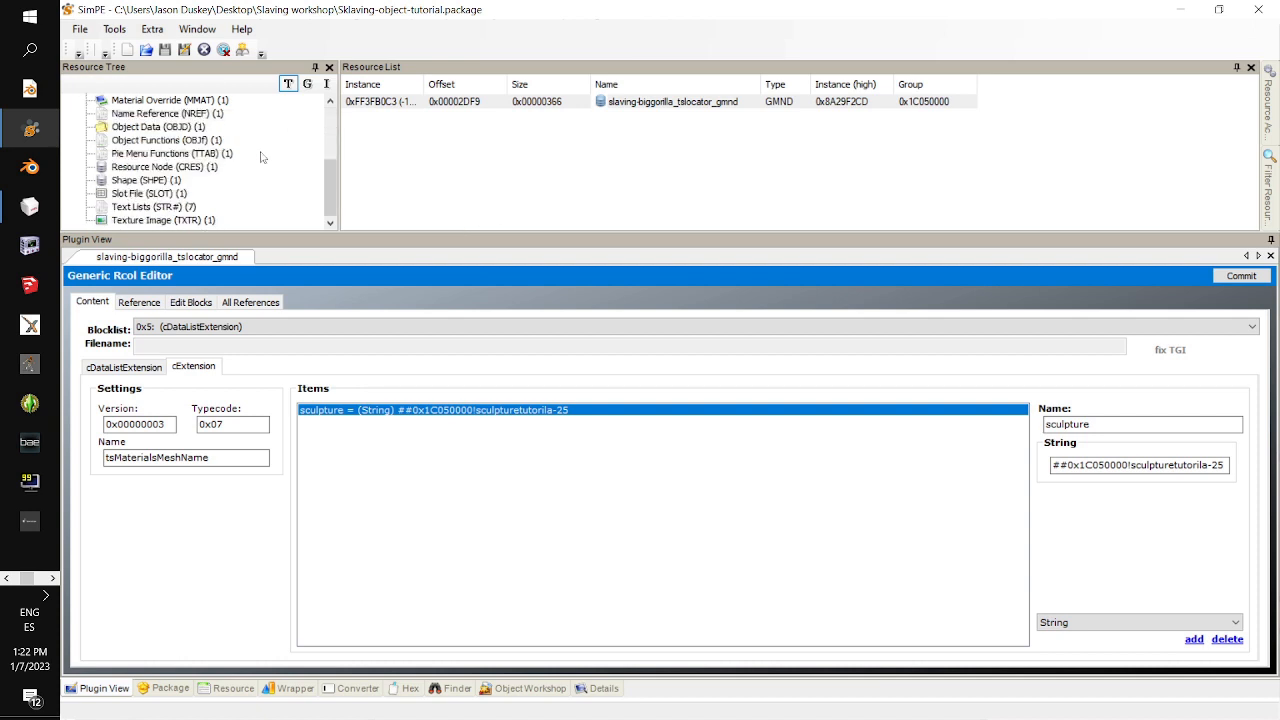
left_click(209, 220)
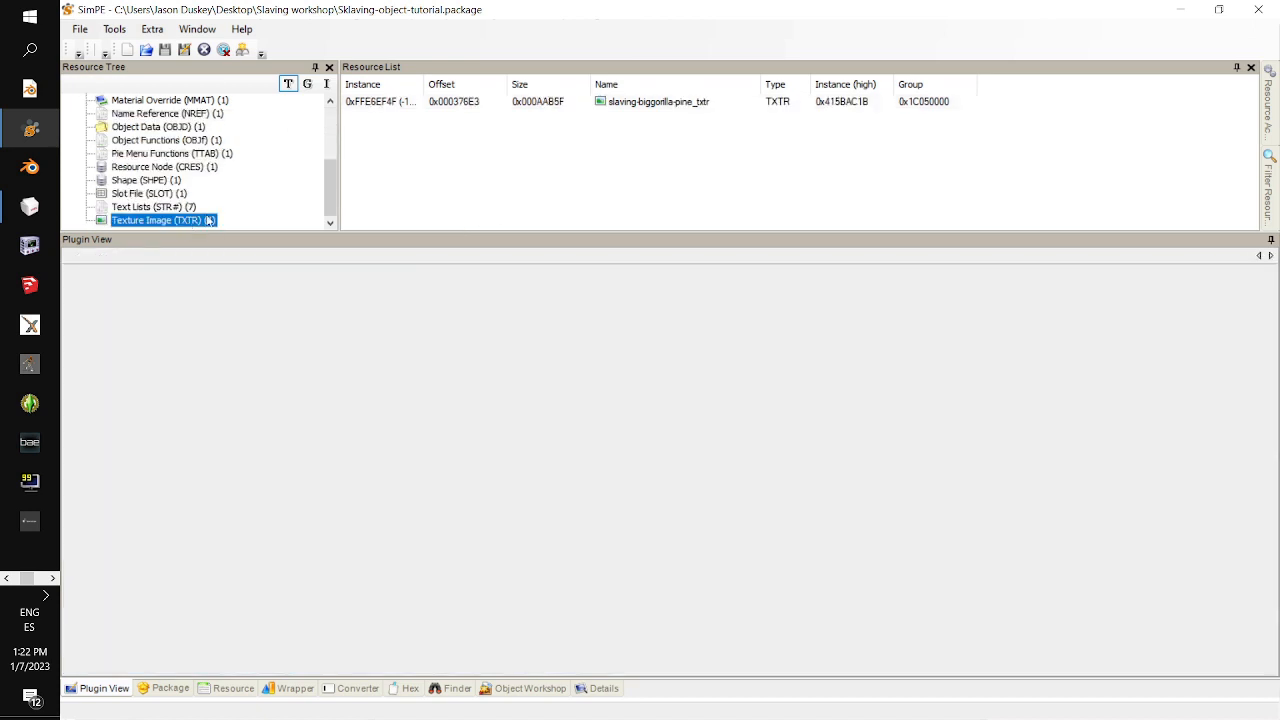
left_click(518, 104)
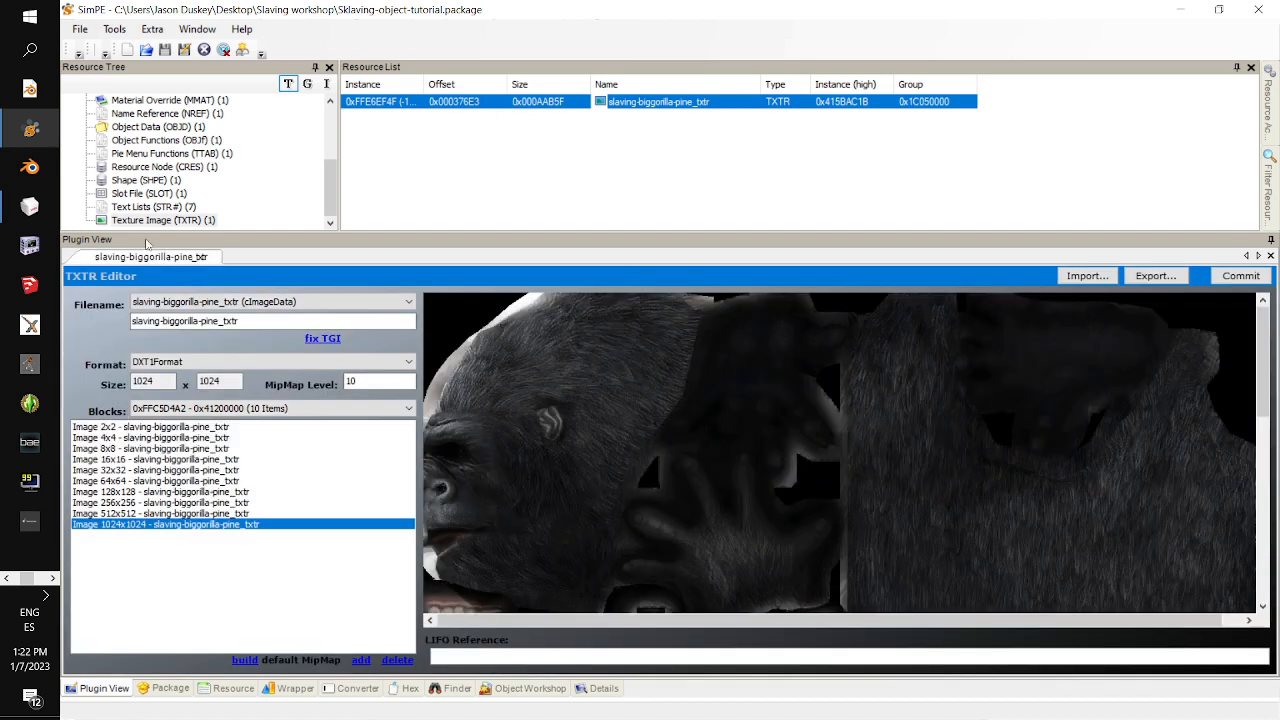
left_click(157, 221)
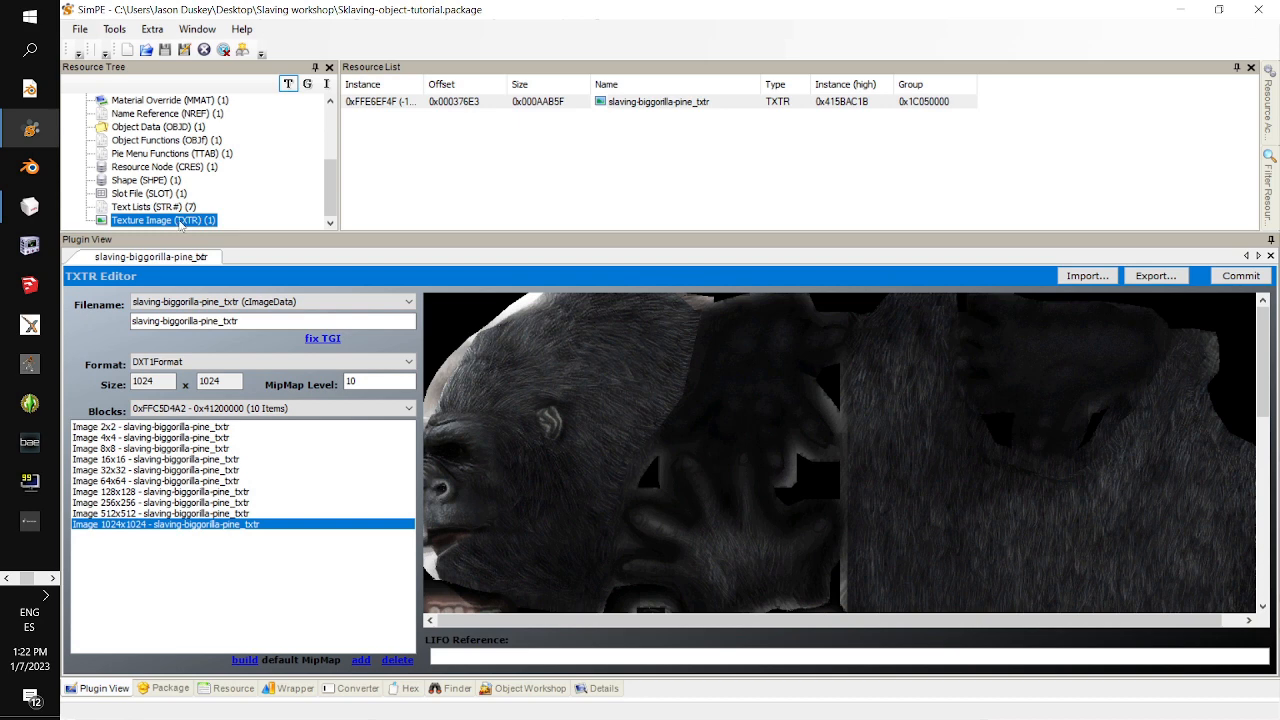
right_click(470, 104)
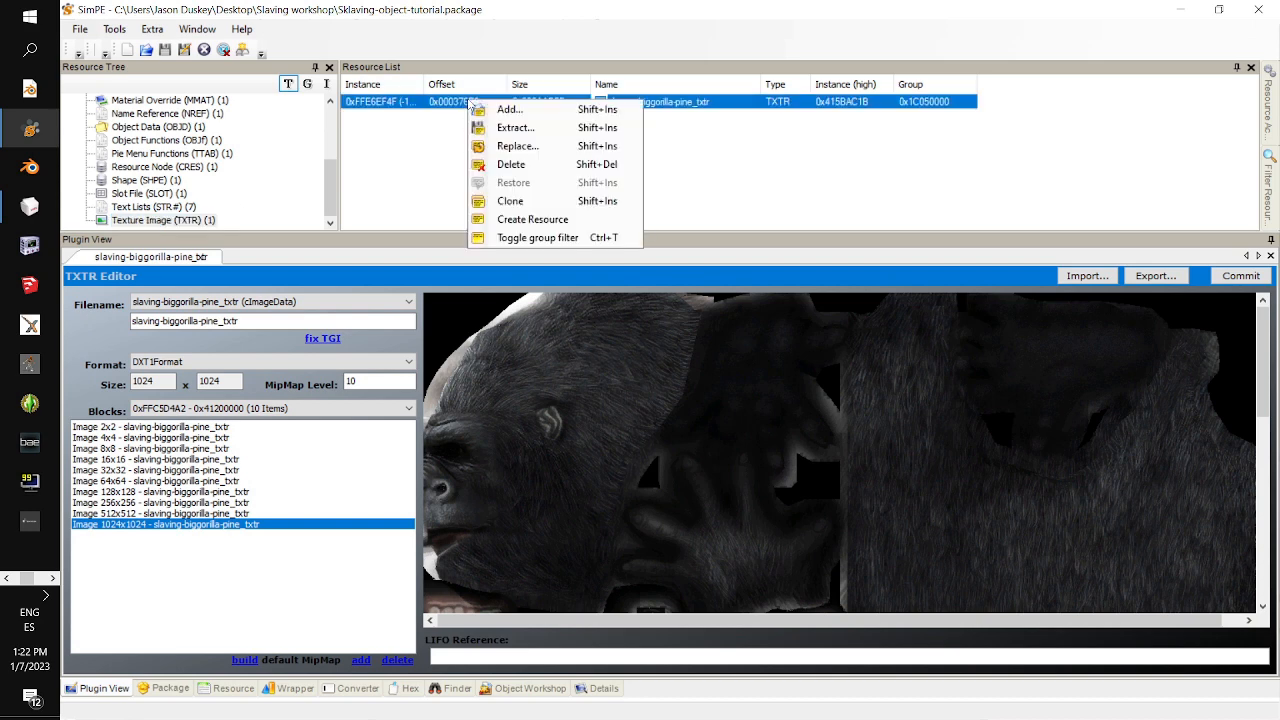
left_click(524, 166)
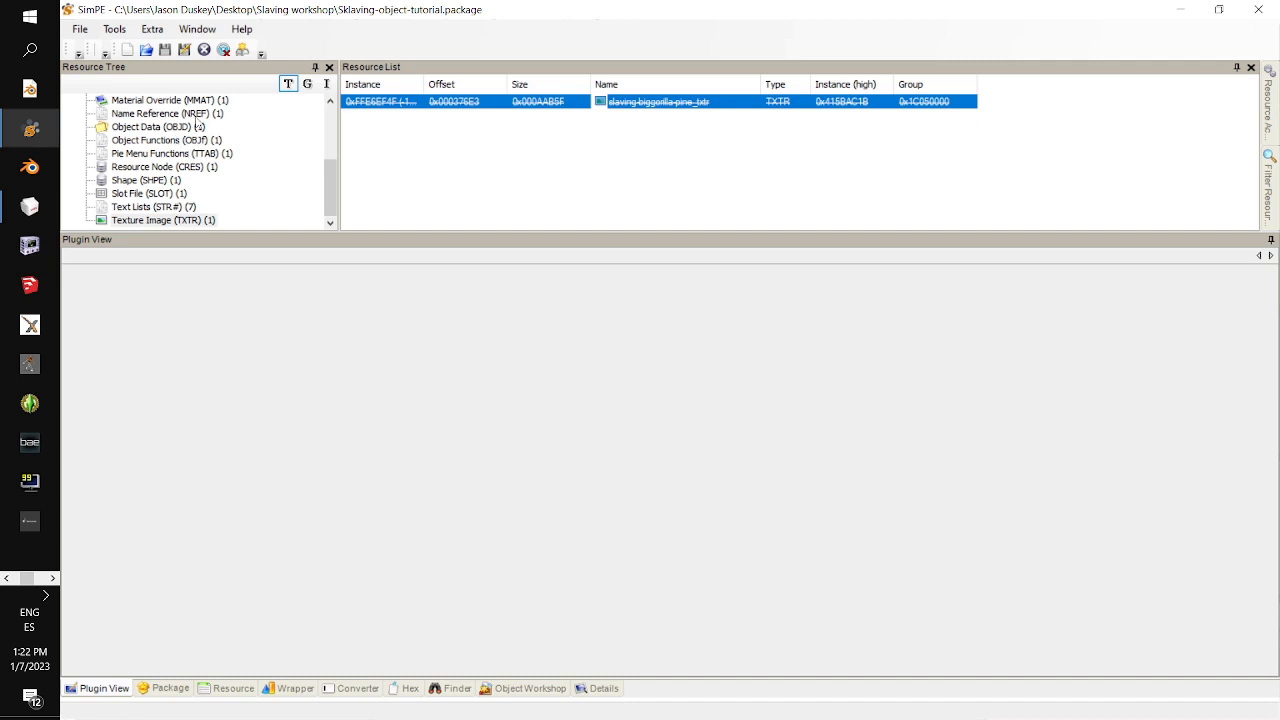
- Delete the Material Override (MMAT) resource of the big gorilla clone
left_click(200, 101)
left_click(414, 104)
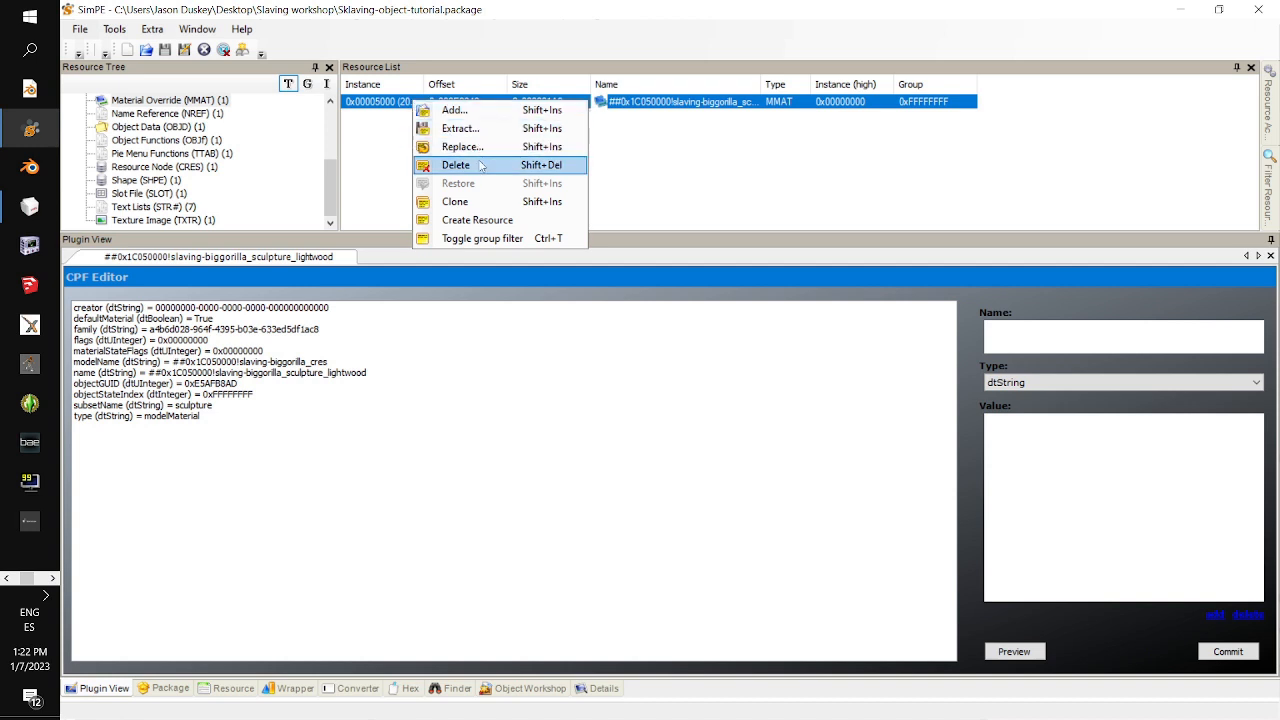
left_click(480, 165)
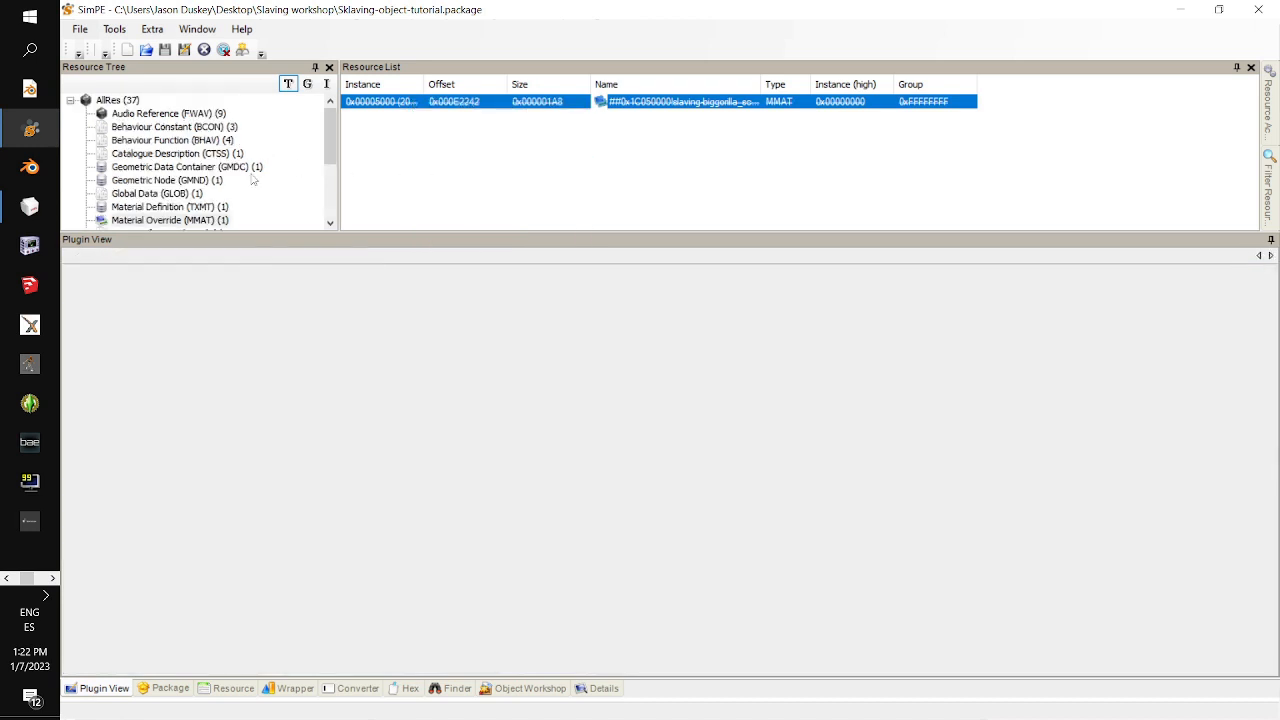
- Delete the slaving-biggorilla_sculpture_lightwood Material Definition (TXMT) resource
left_click(224, 209)
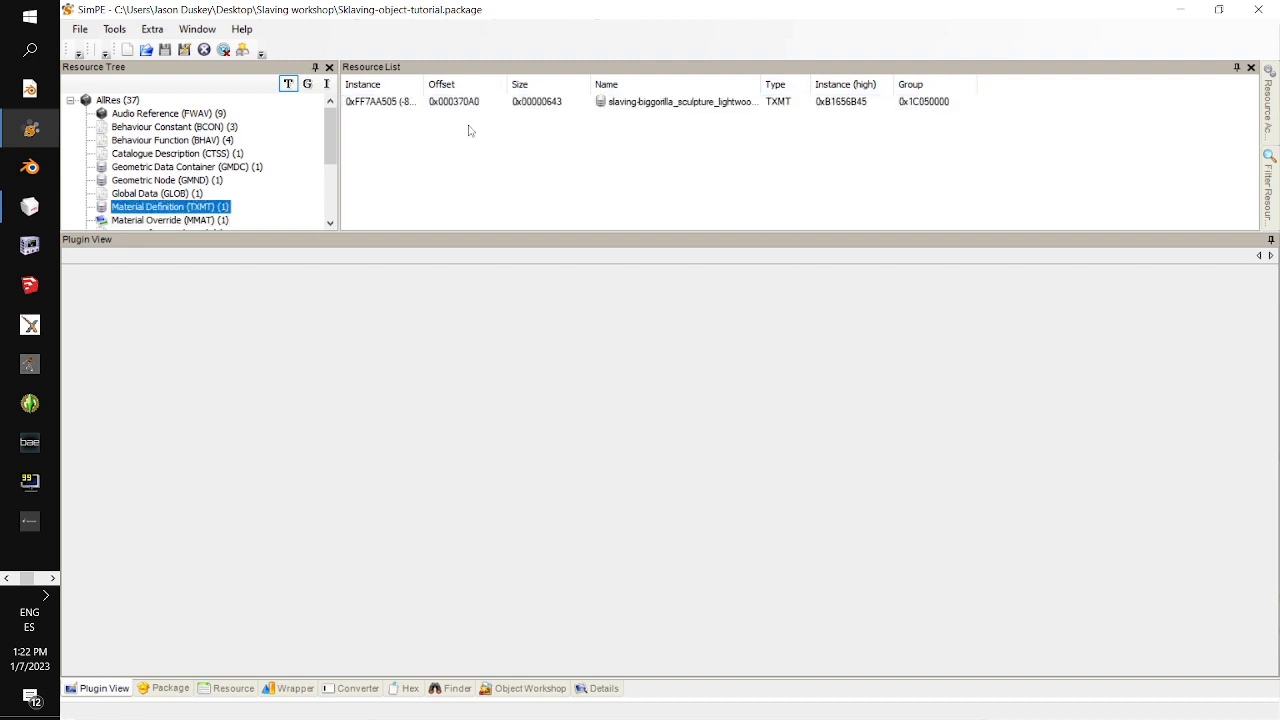
left_click(454, 106)
right_click(453, 107)
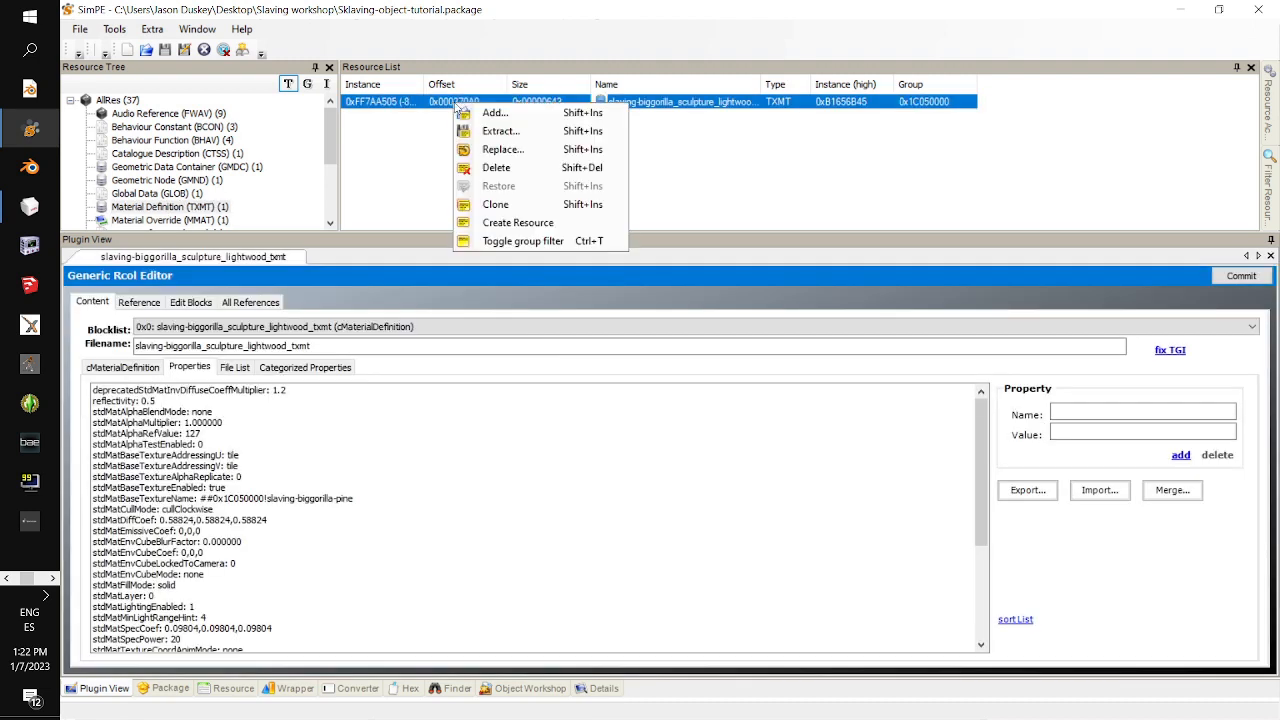
left_click(497, 168)
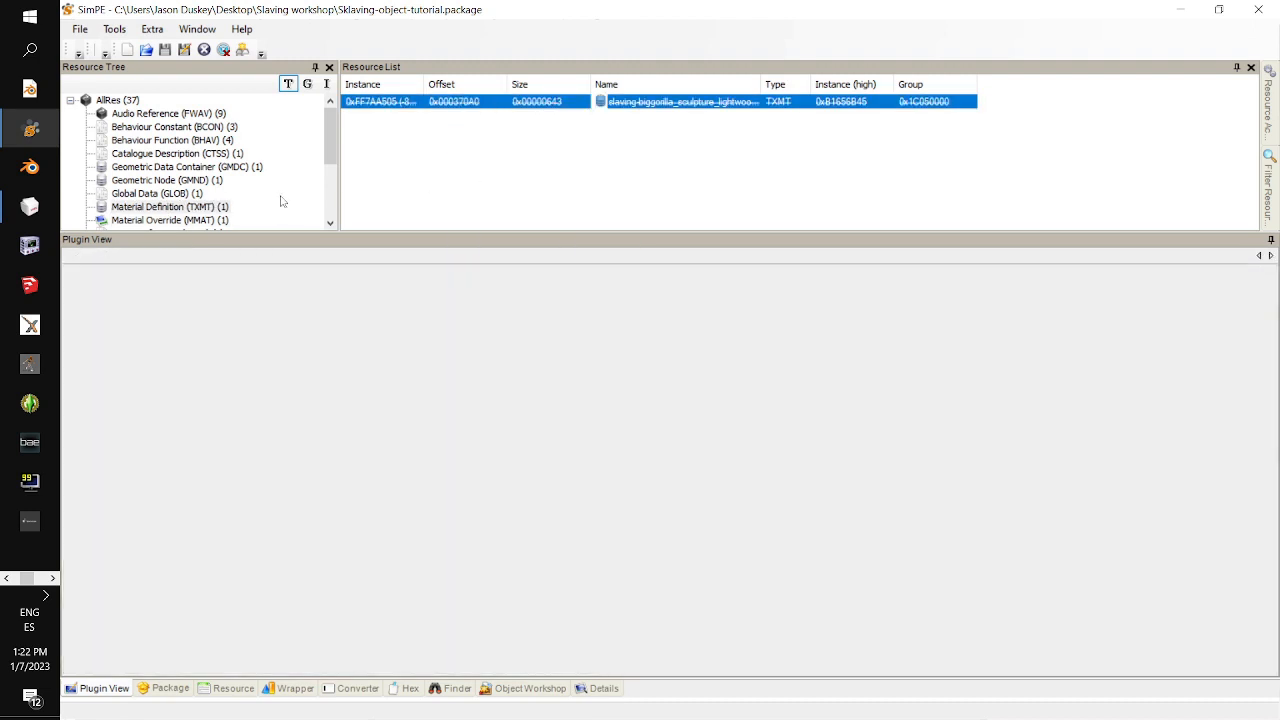
- Review the resource tree and save Sklaving-object-tutorial.package with the texture and material resources removed
scroll(272, 192, "down", 3)
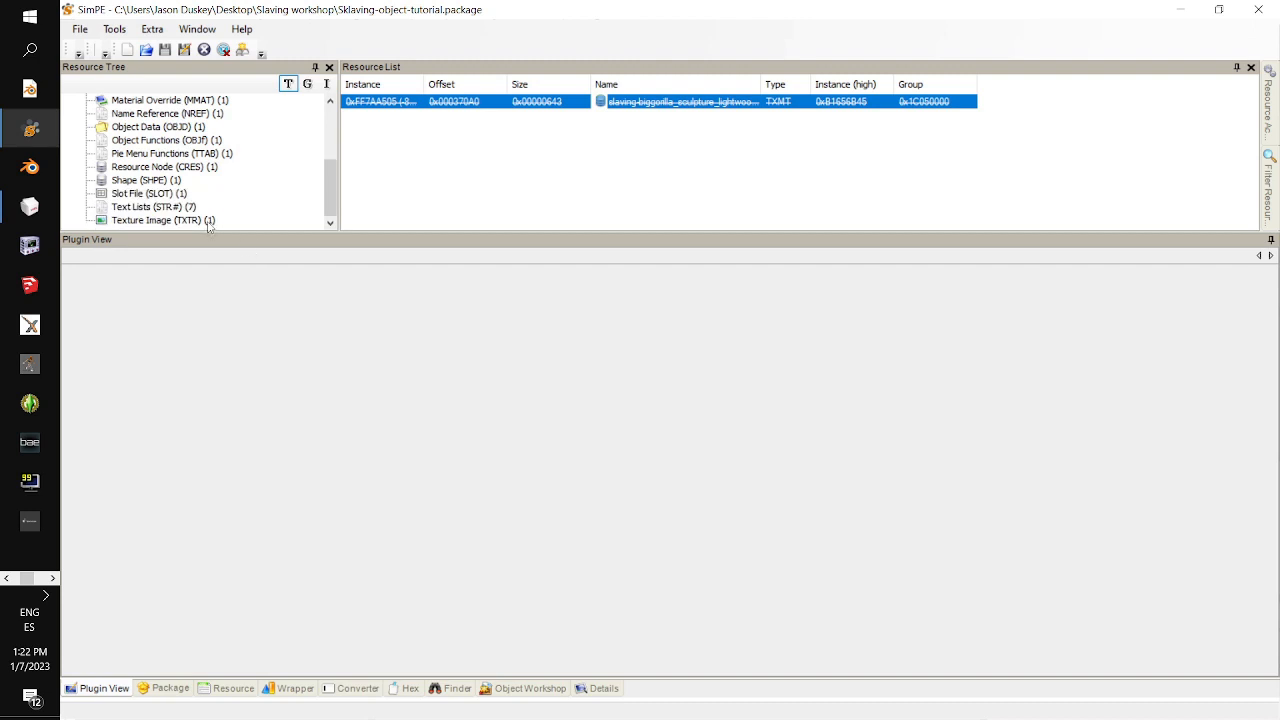
scroll(229, 161, "up", 2)
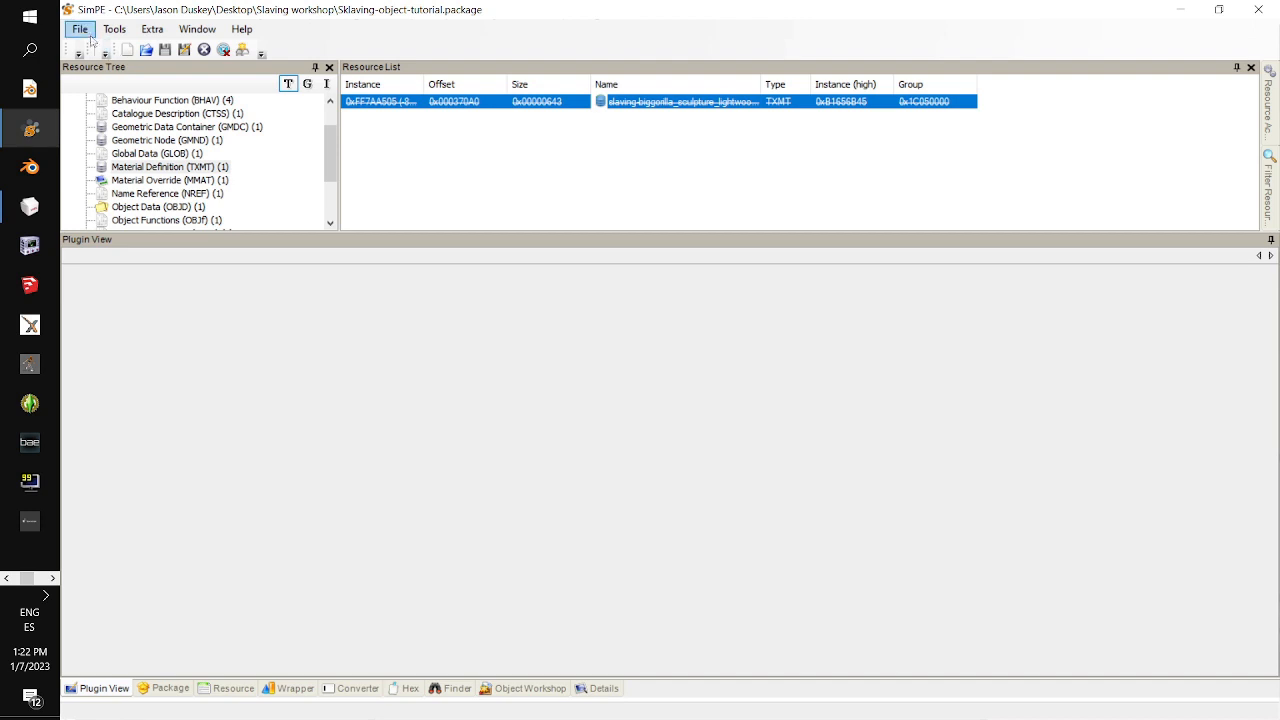
left_click(83, 30)
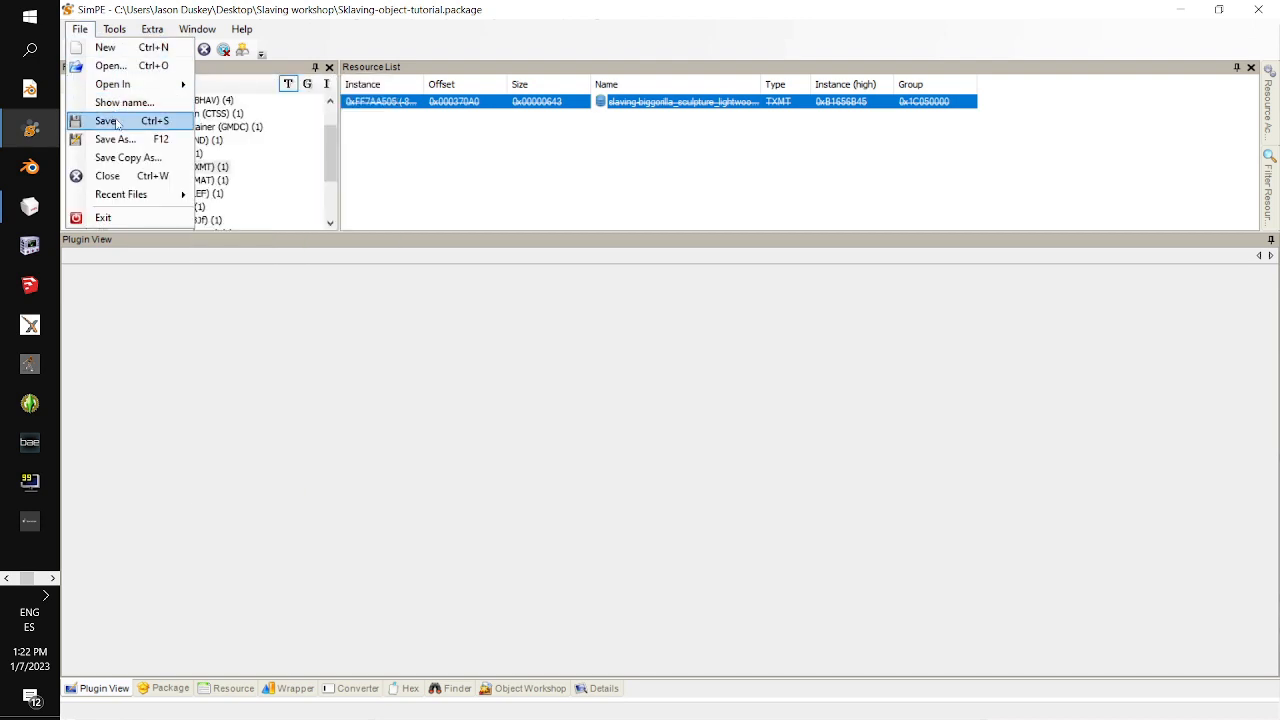
left_click(114, 121)
- Open Sculpture-object-tutorial.package from the Slaving workshop folder and list its Texture Image (TXTR) resources
left_click(84, 29)
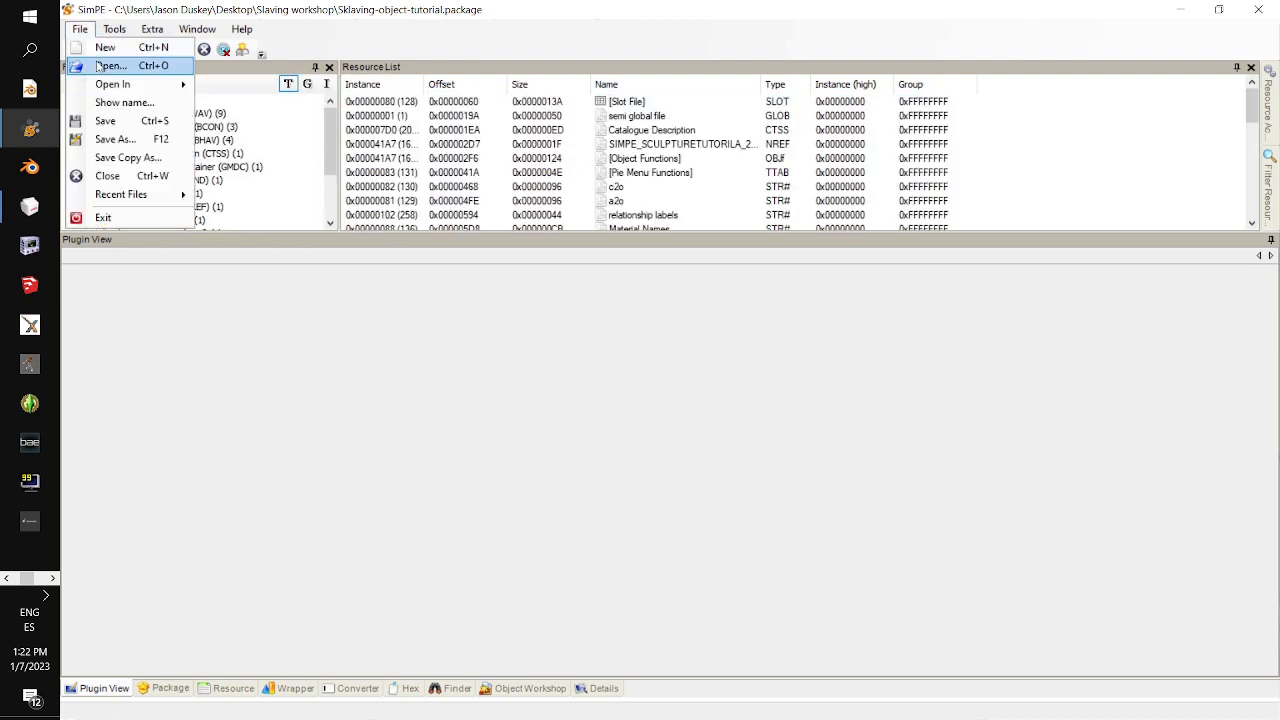
left_click(92, 66)
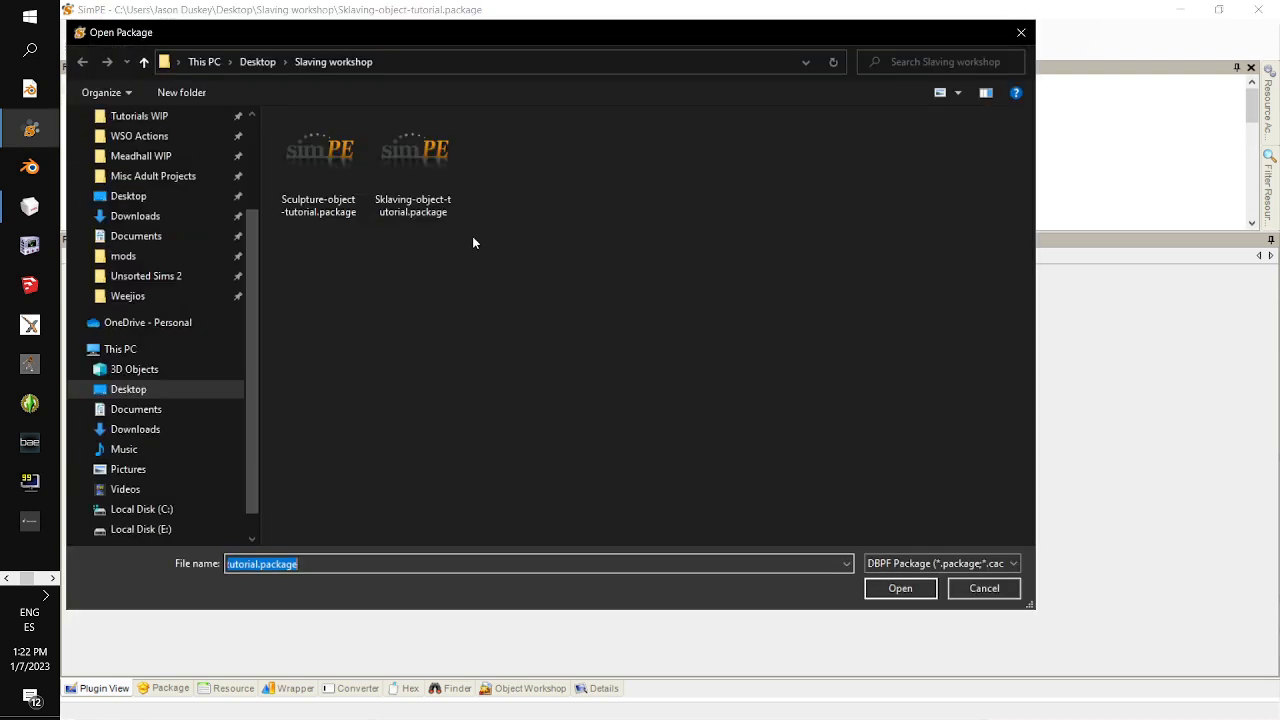
double_click(334, 184)
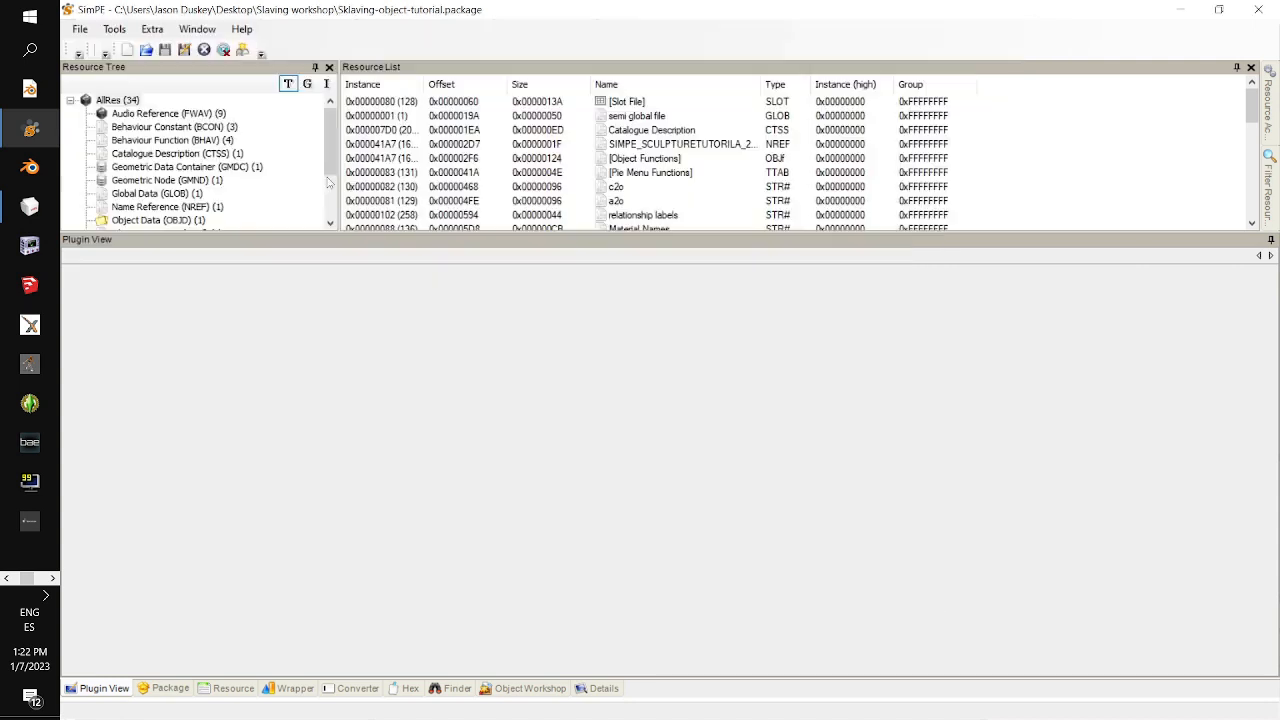
scroll(271, 186, "down", 3)
left_click(195, 222)
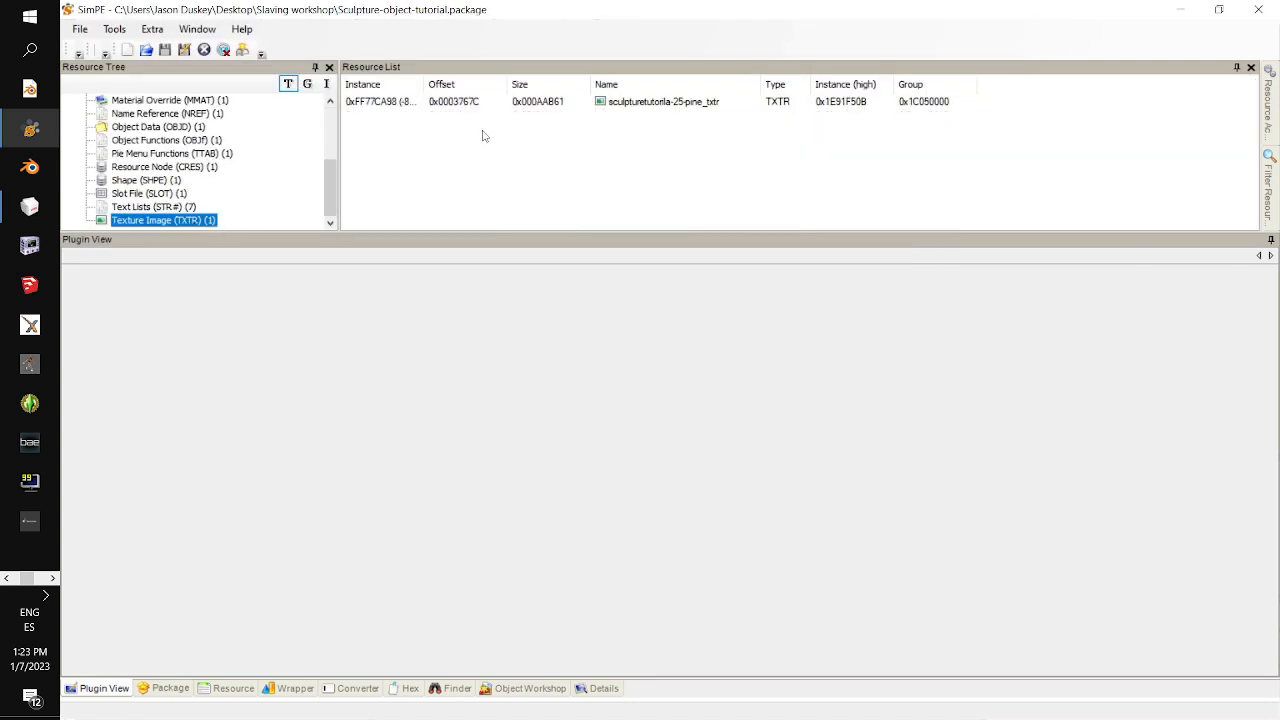
- Copy the base name sculpturetutorila-25 from the CRES filename and paste it into the Notepad note beneath the lightwood material reference
left_click(175, 168)
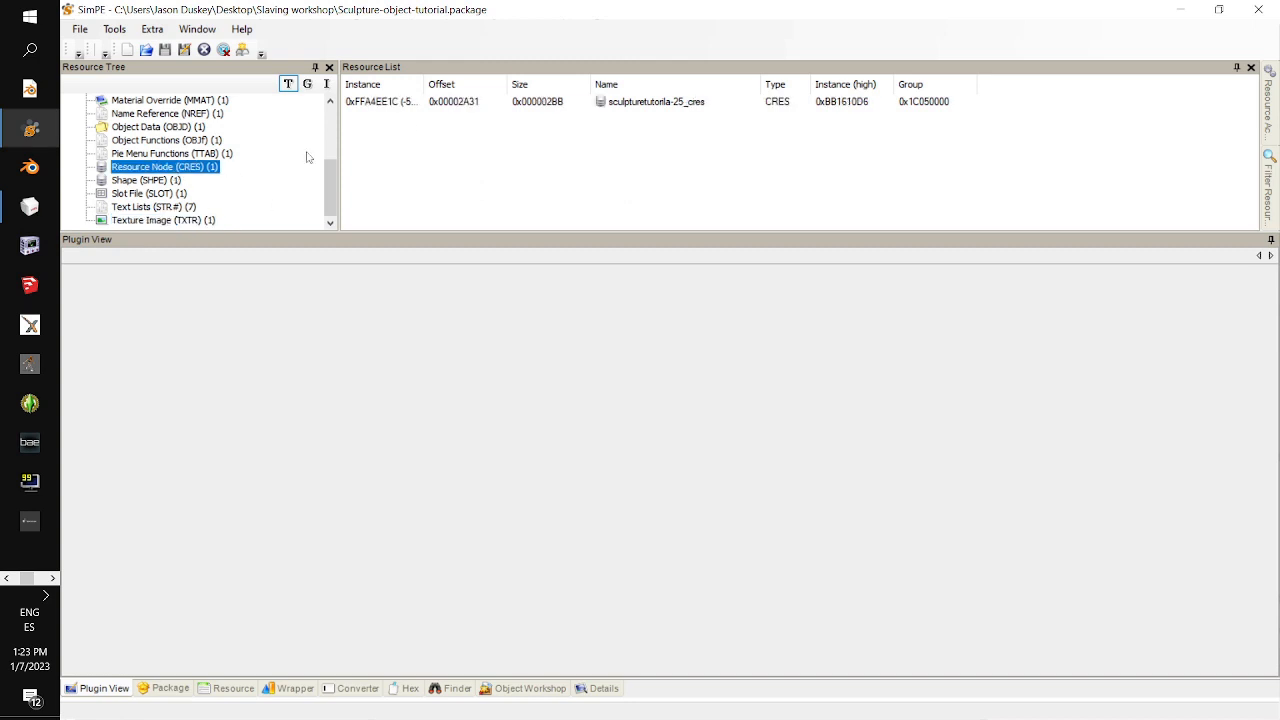
left_click(472, 106)
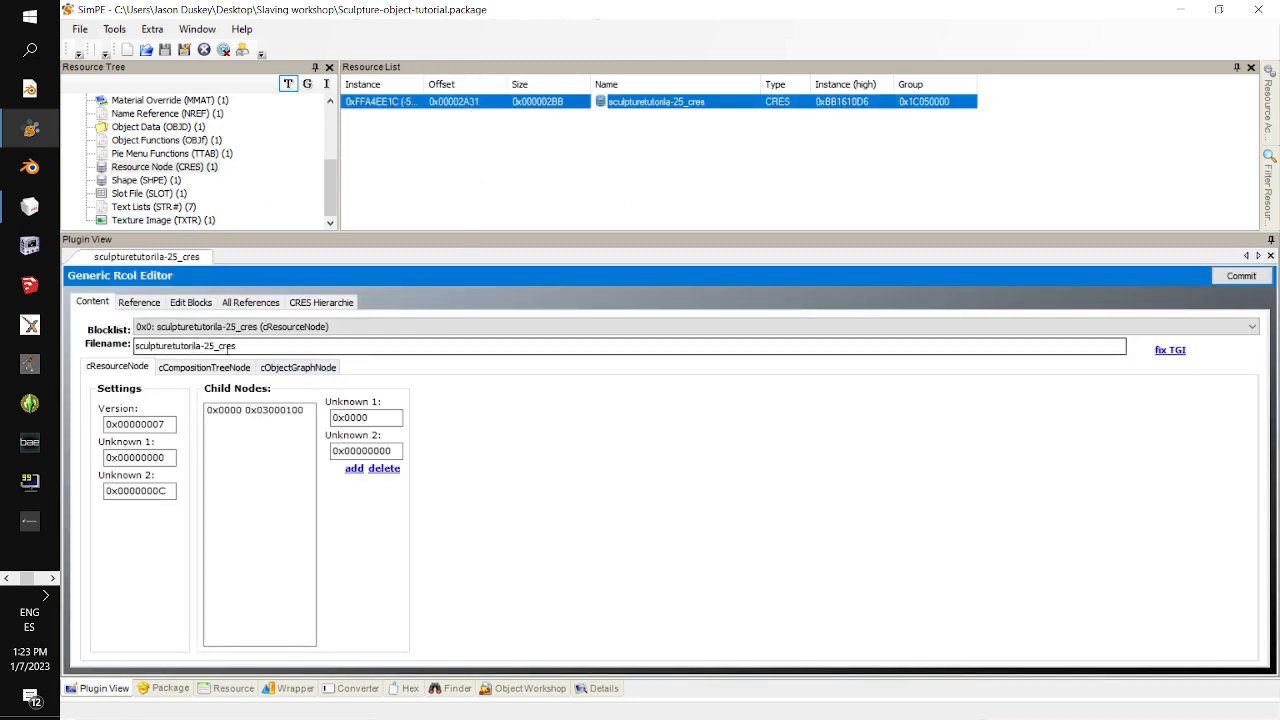
left_click_drag(215, 345, 62, 352)
key("ctrl+c")
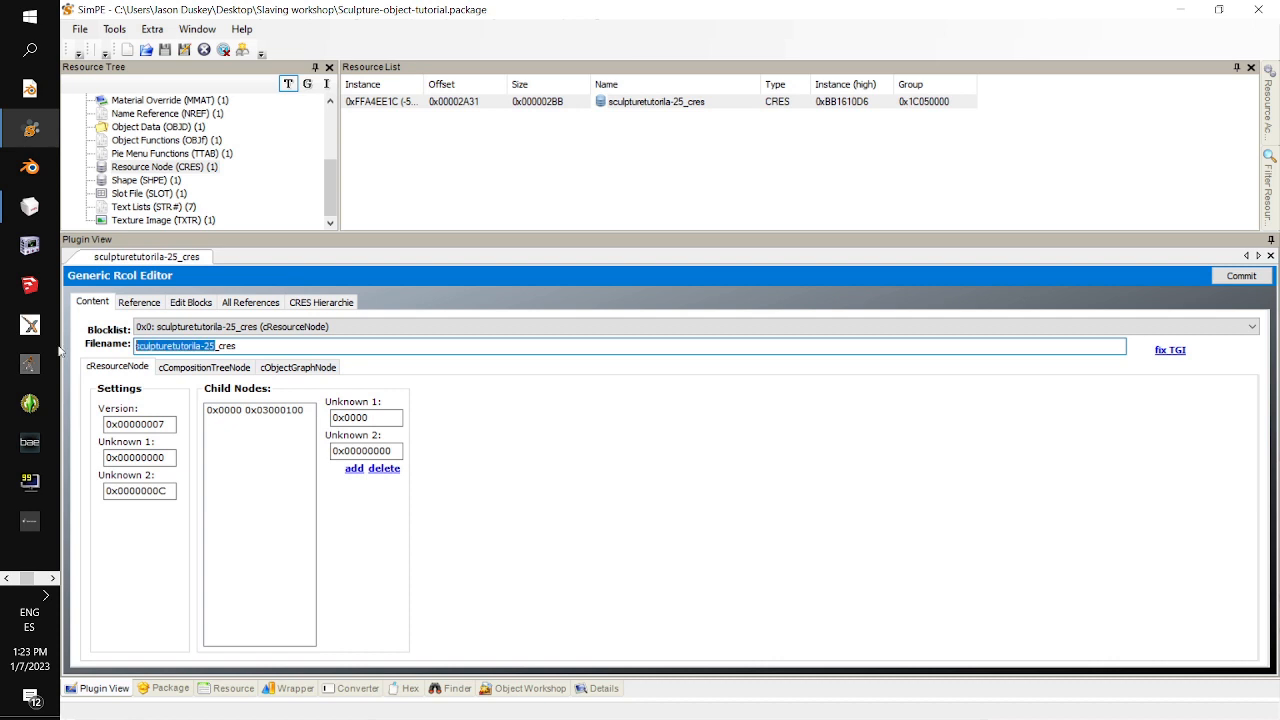
key("alt+Tab")
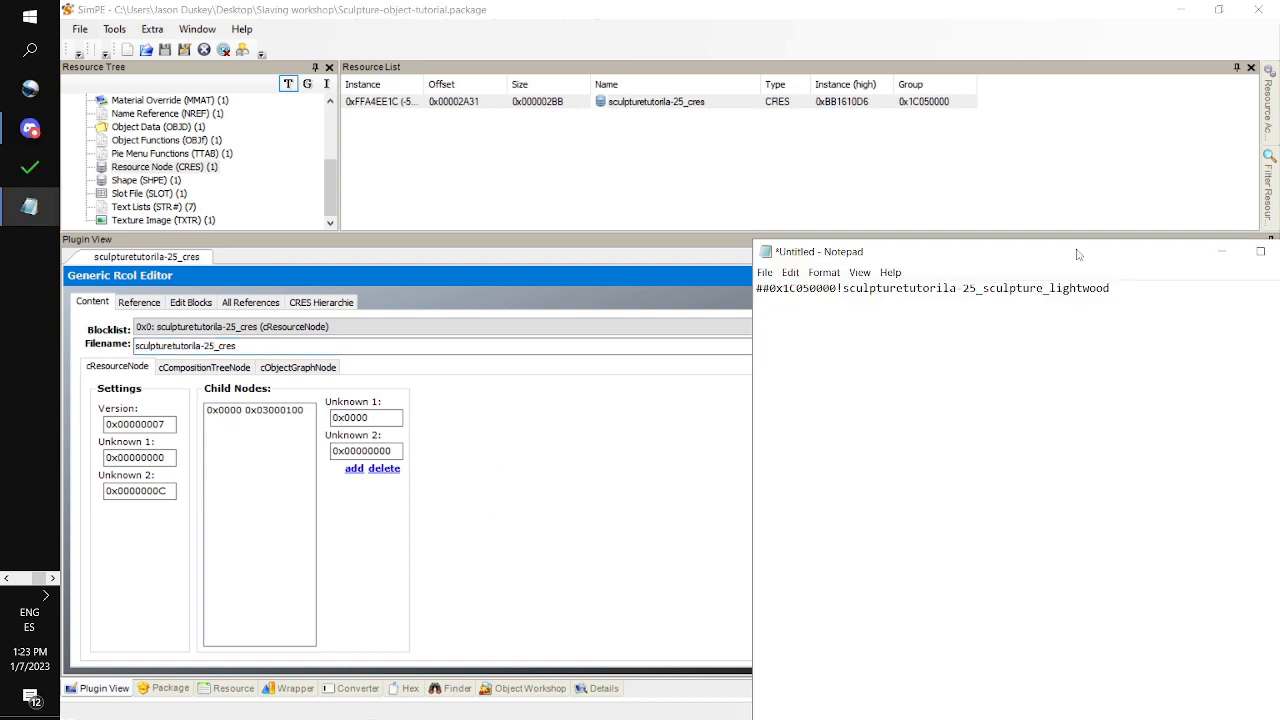
key("Return")
key("ctrl+v")
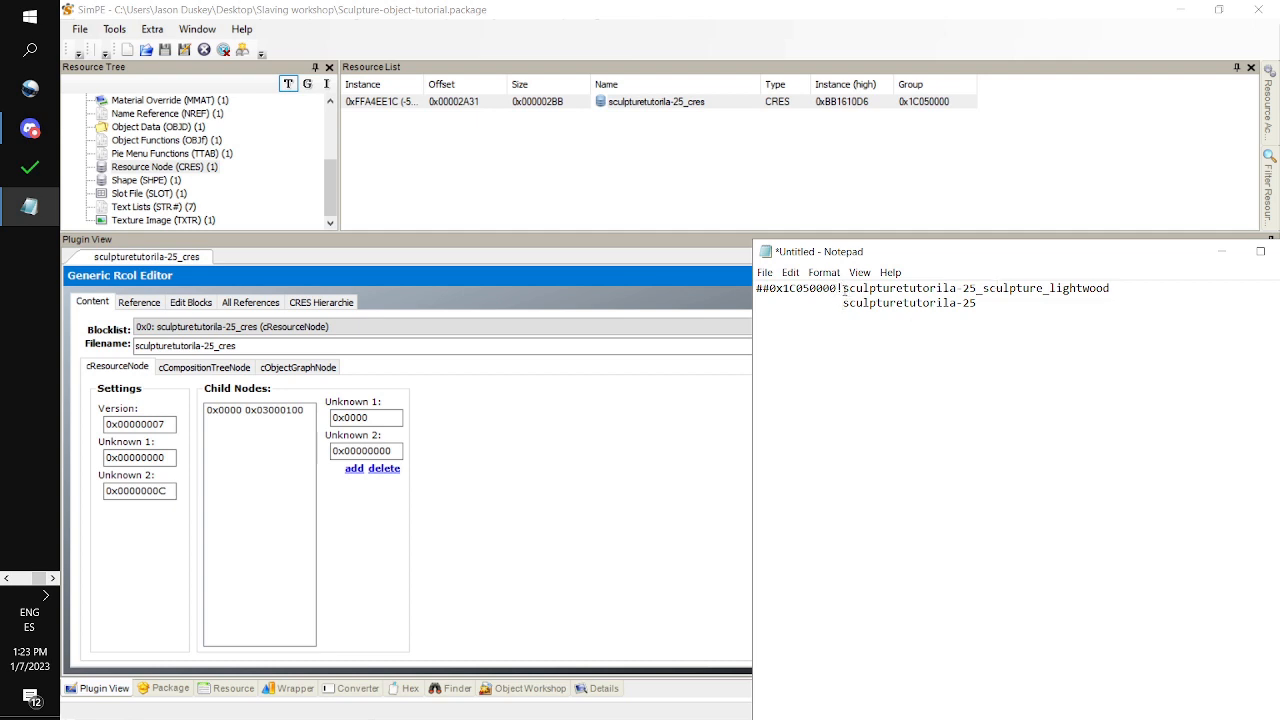
left_click_drag(842, 288, 756, 284)
left_click(925, 357)
- Save Sculpture-object-tutorial.package in SimPE
left_click(82, 32)
left_click(81, 30)
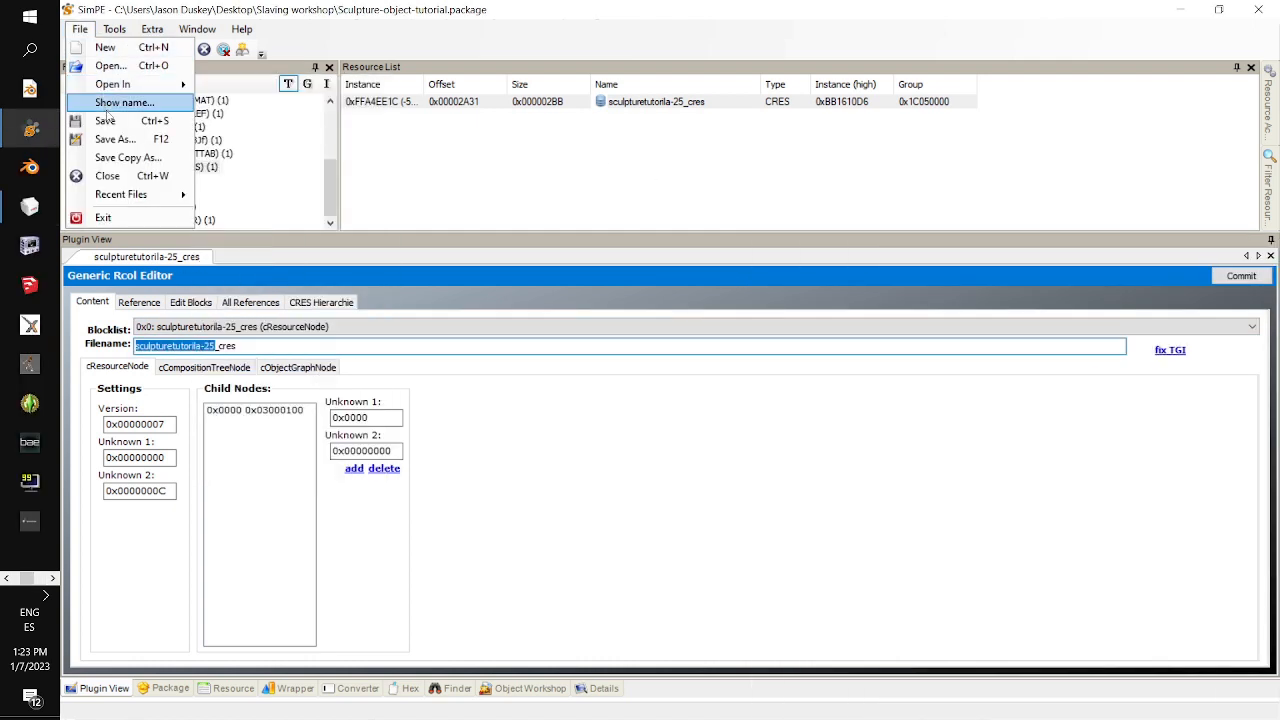
left_click(107, 120)
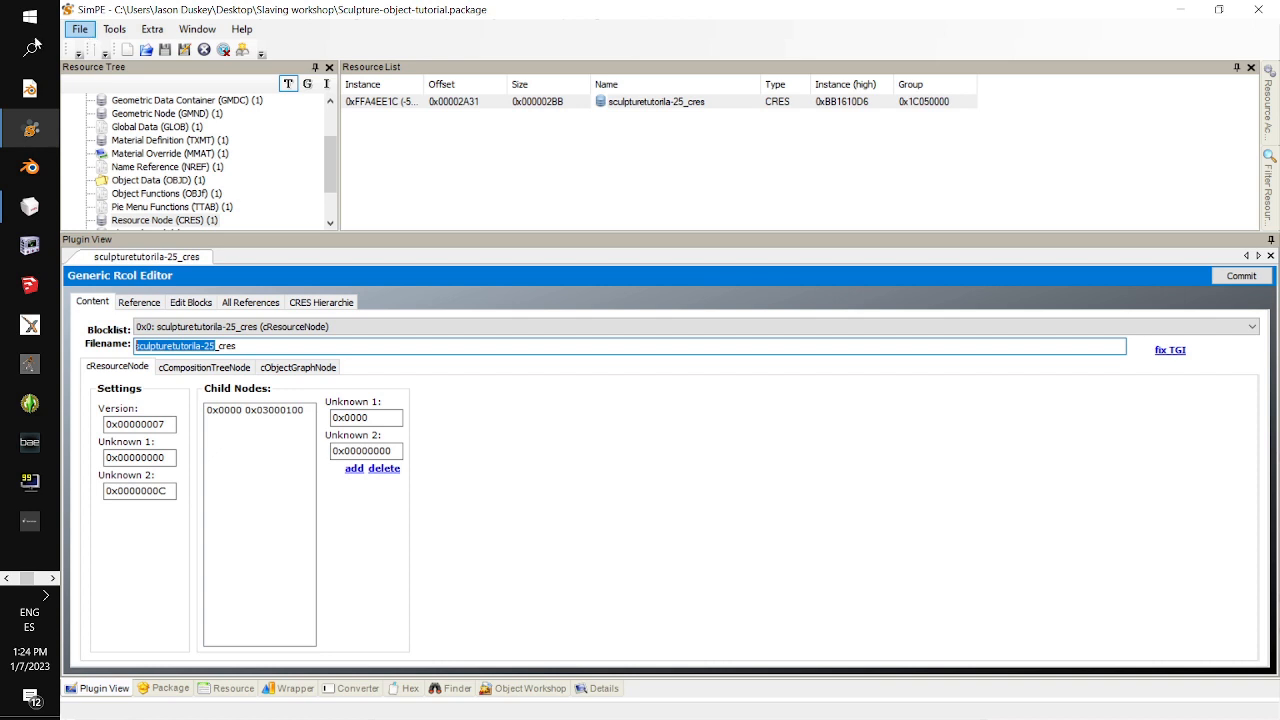
- Switch to File Explorer and open the Slaving workshop folder on the Desktop
left_click(10, 580)
left_click(8, 579)
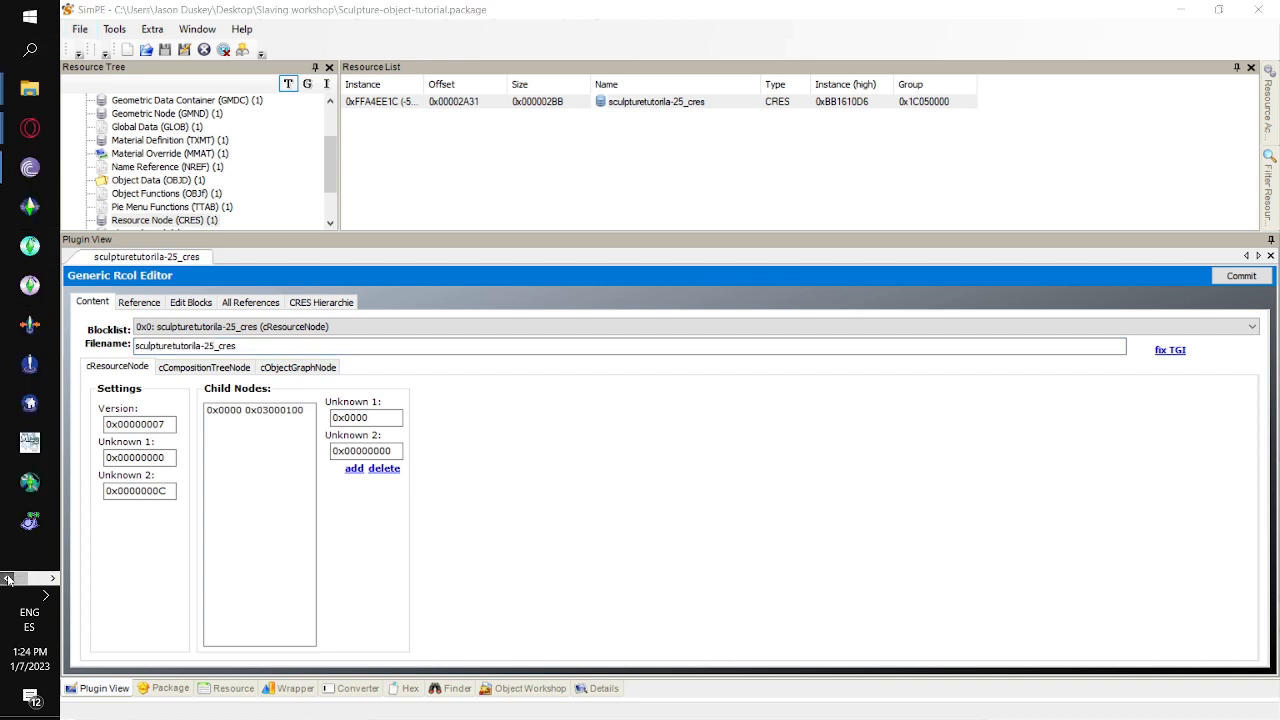
mouse_move(30, 88)
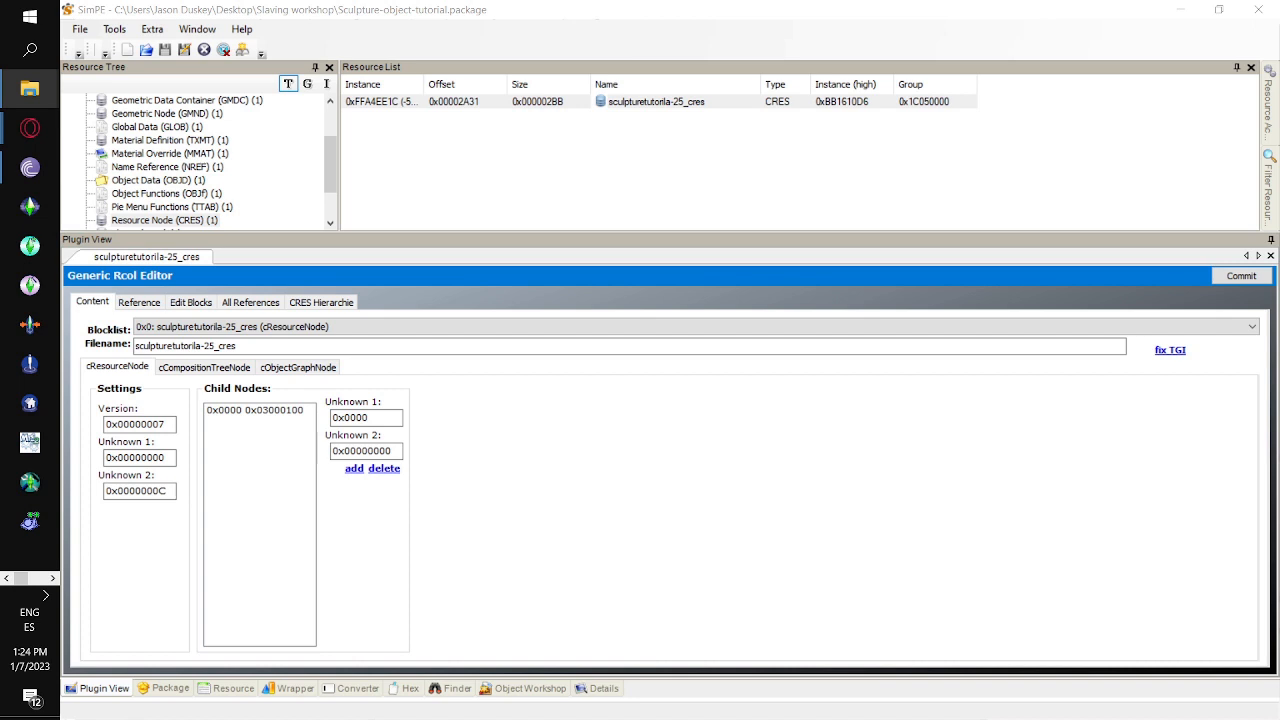
left_click_drag(136, 345, 215, 345)
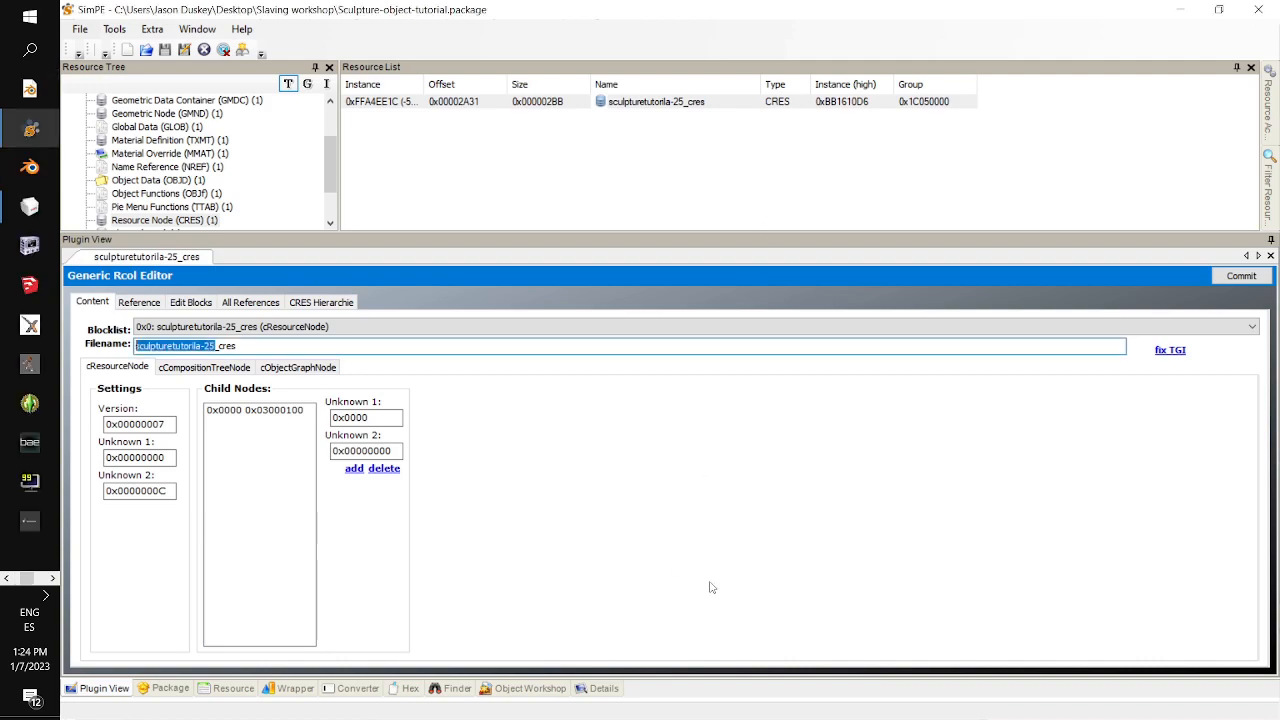
left_click_drag(616, 719, 747, 90)
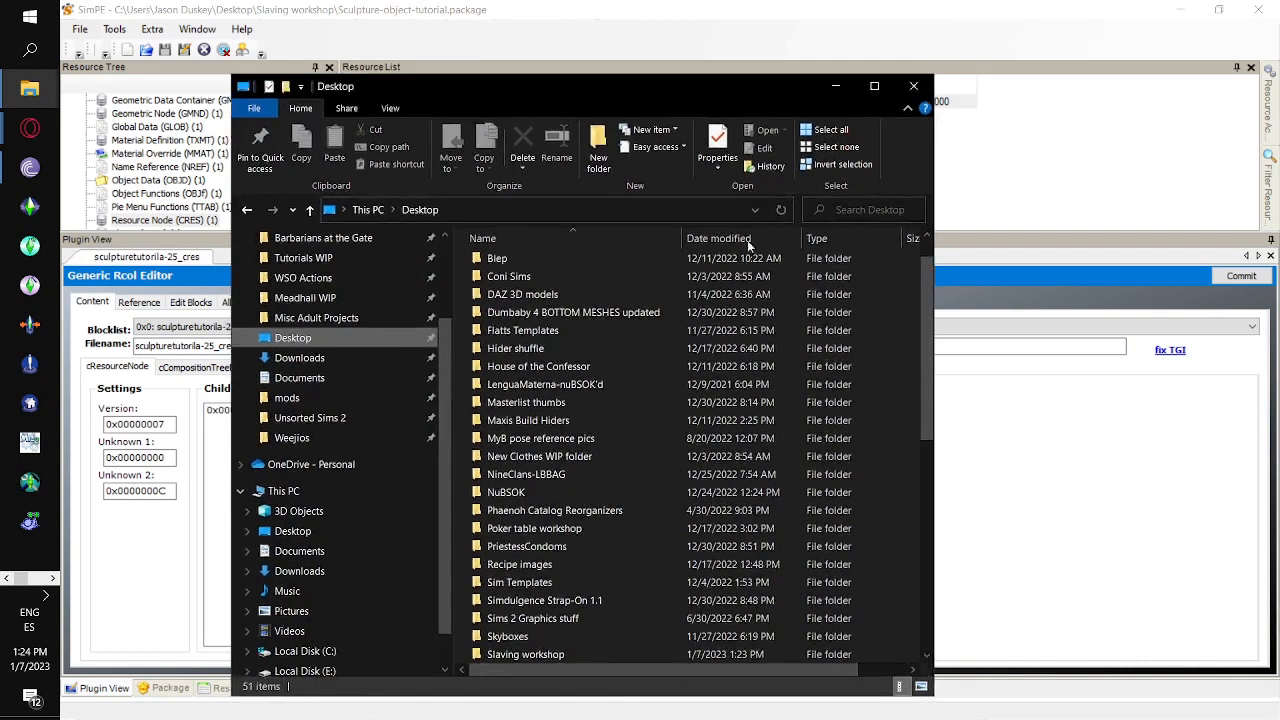
scroll(785, 396, "down", 4)
scroll(811, 446, "up", 4)
scroll(730, 440, "down", 4)
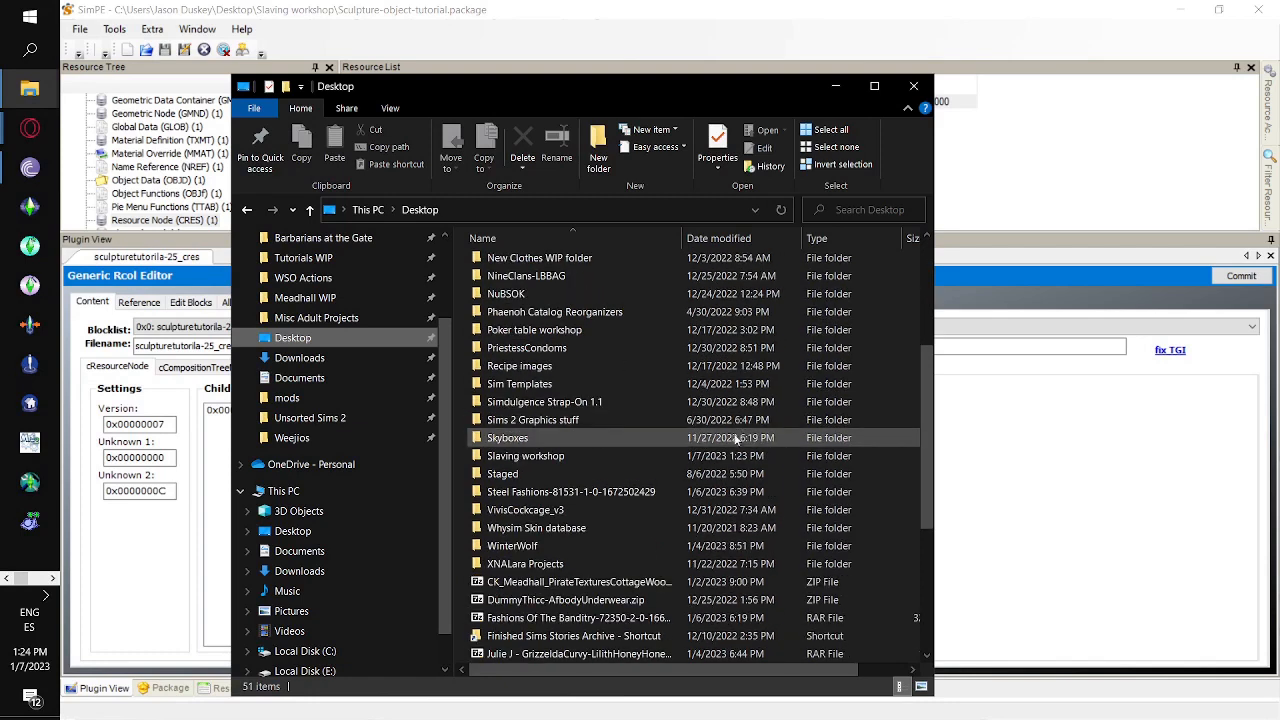
double_click(616, 458)
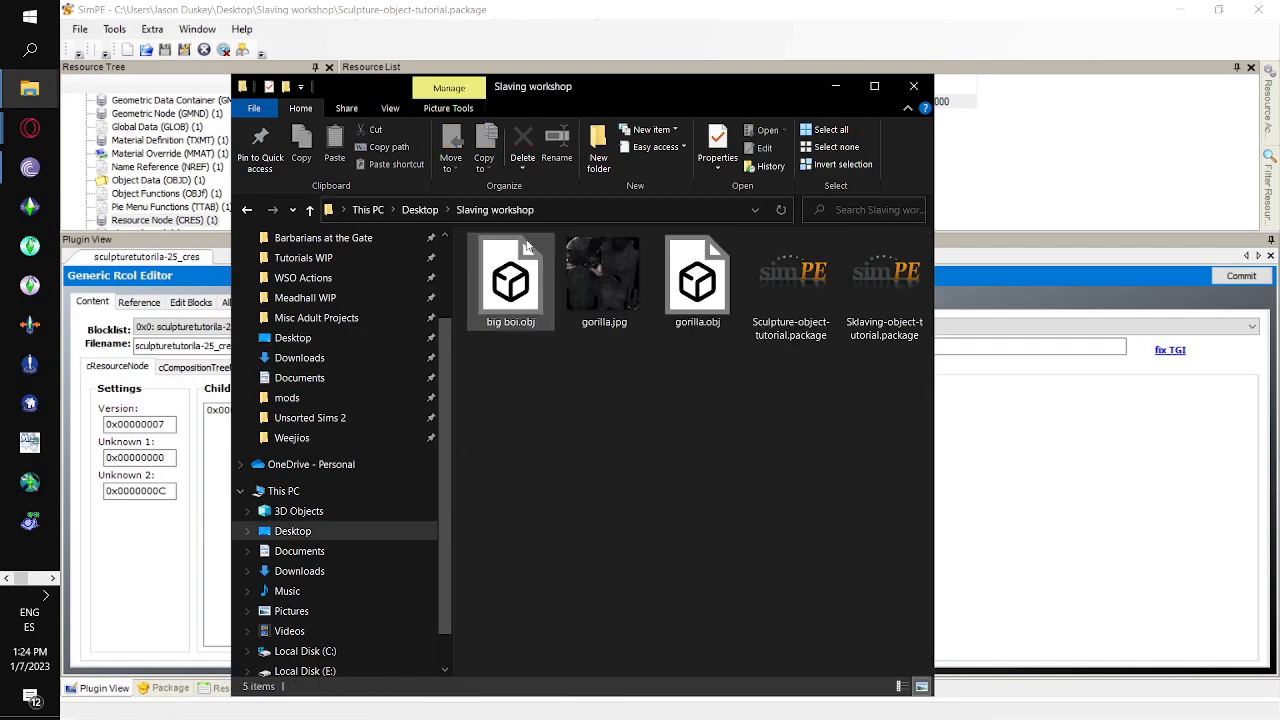
- Rename Sklaving-object-tutorial.package as Slaving-object-tutorial.package
right_click(886, 265)
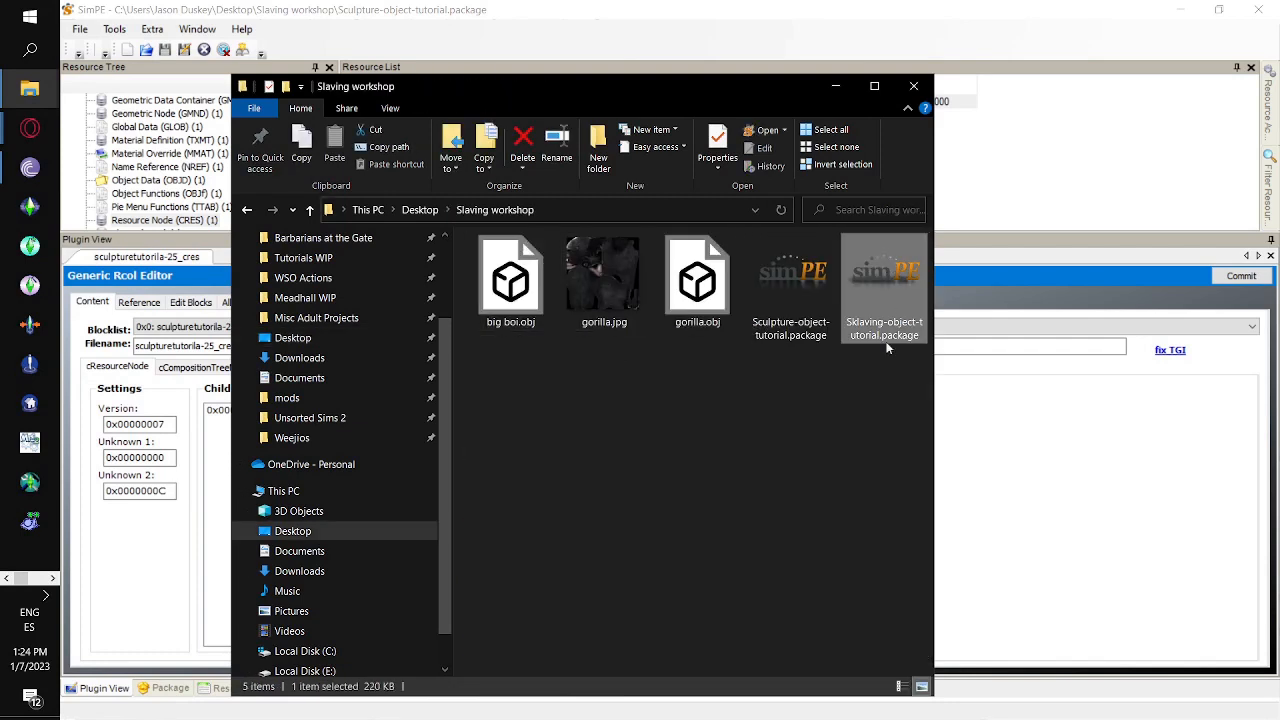
left_click(932, 579)
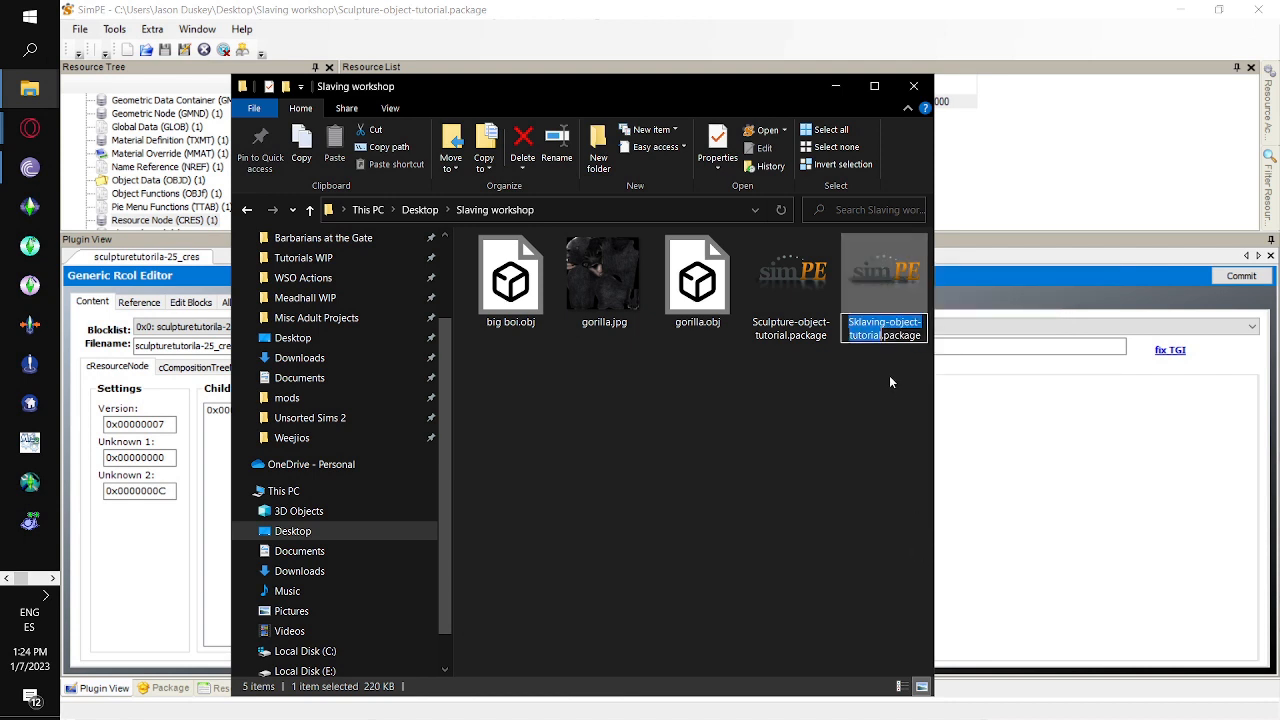
left_click(855, 322)
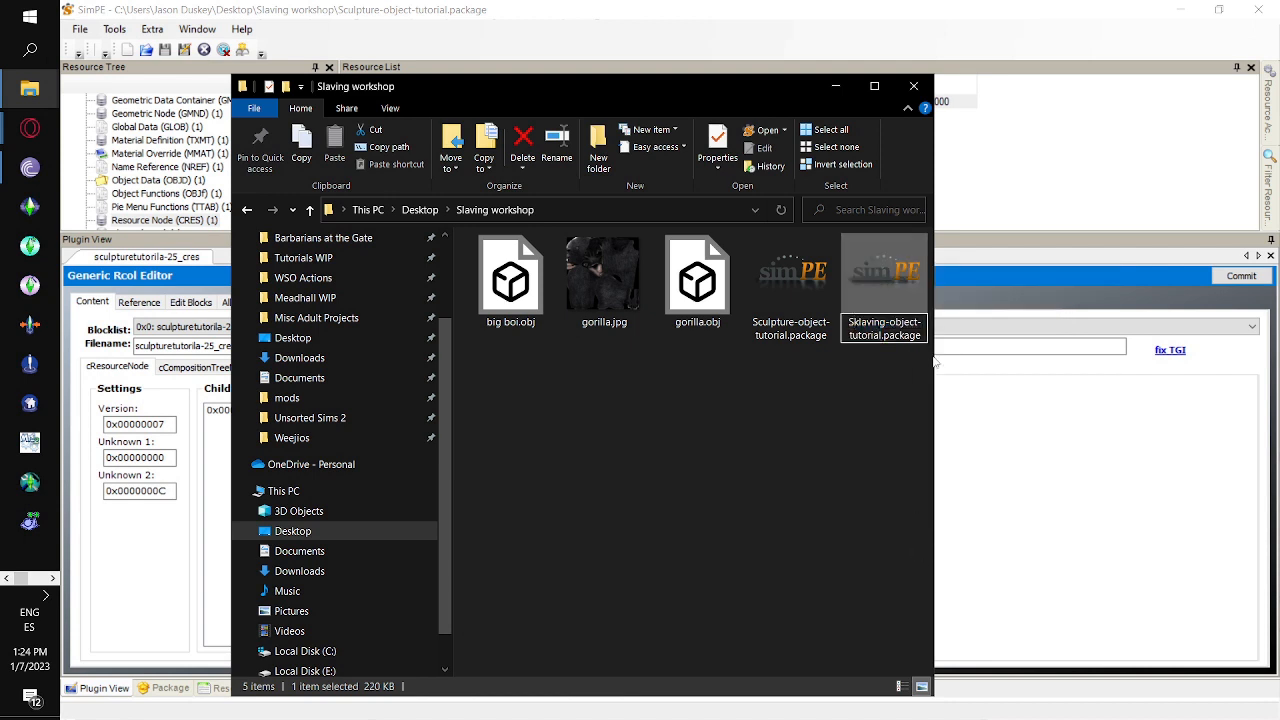
key("Delete")
key("Return")
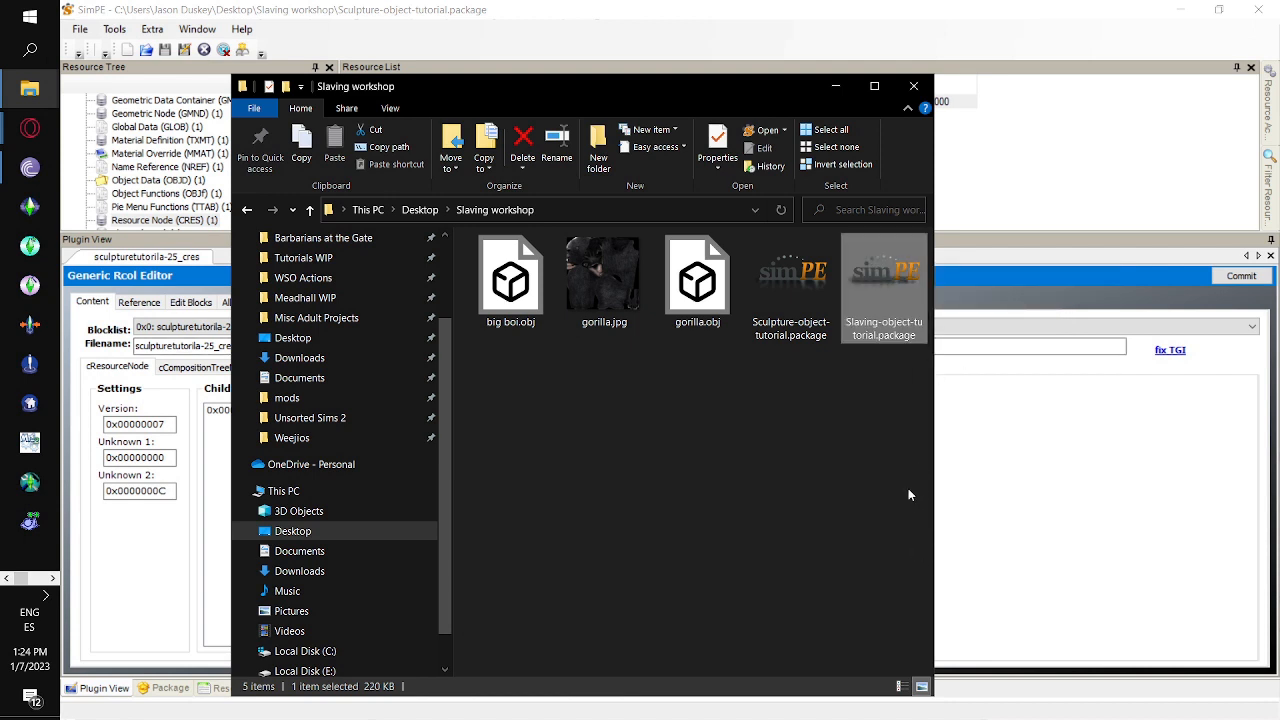
- Copy Sculpture-object-tutorial.package and Slaving-object-tutorial.package together from the Slaving workshop folder
left_click(881, 445)
left_click(888, 280)
left_click(806, 262, "ctrl")
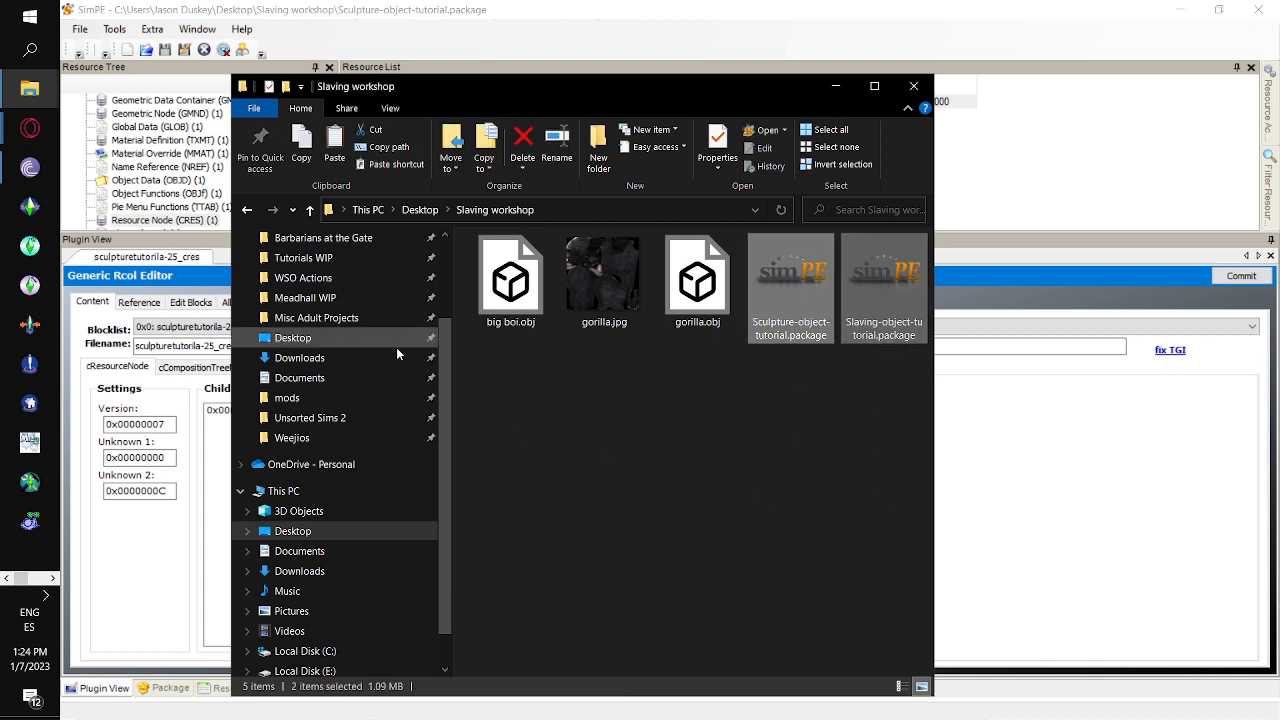
scroll(396, 347, "up", 2)
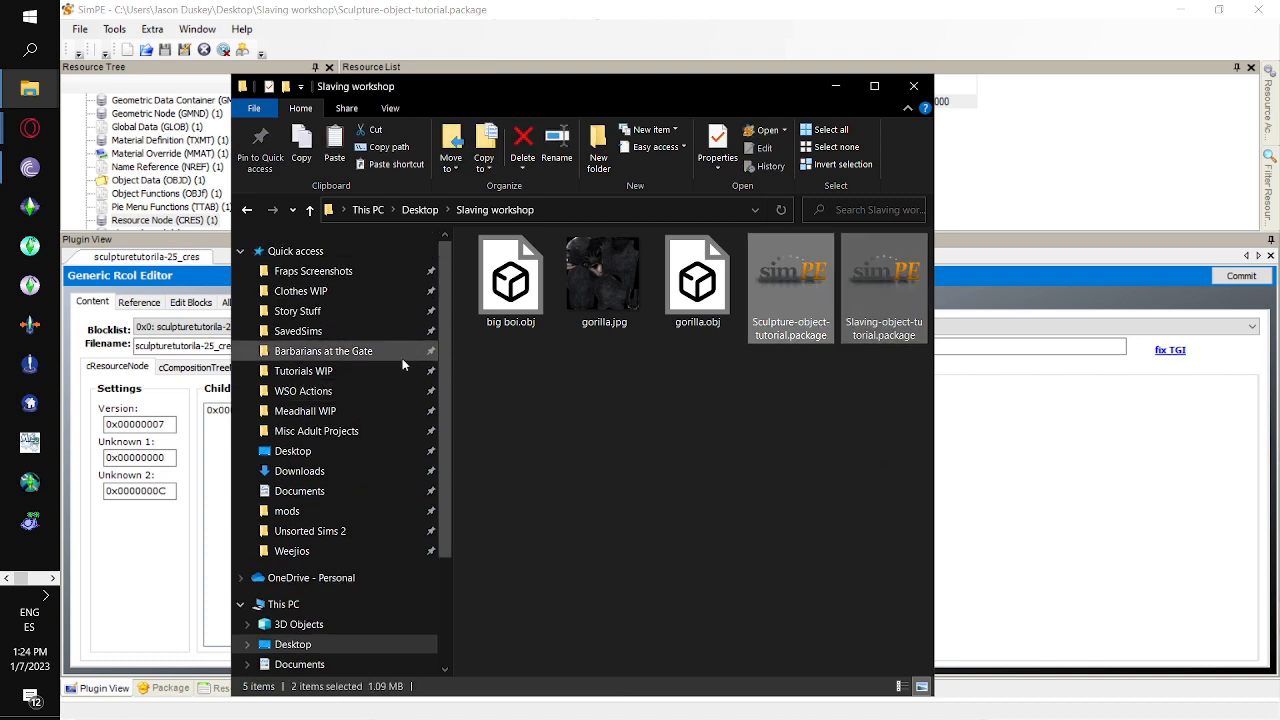
- Open the Story Stuff folder inside the Downloads folder of EA Games > The Sims 2
left_click(324, 313)
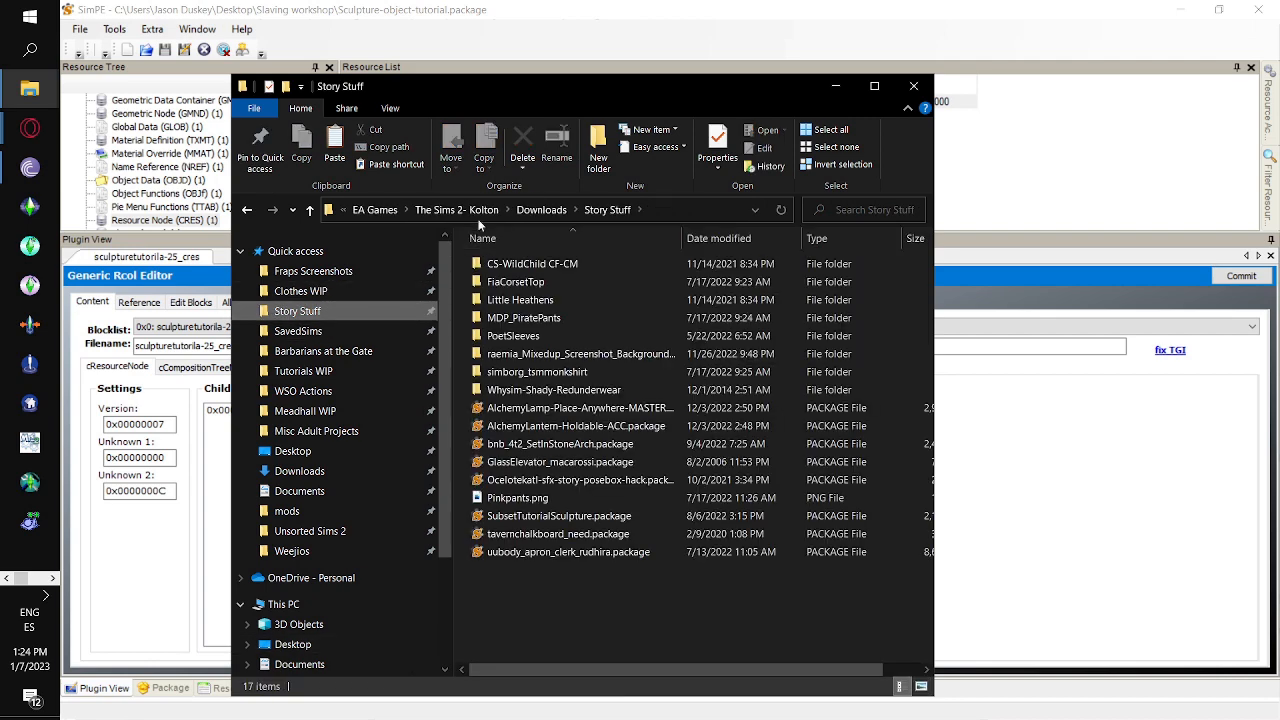
left_click(398, 210)
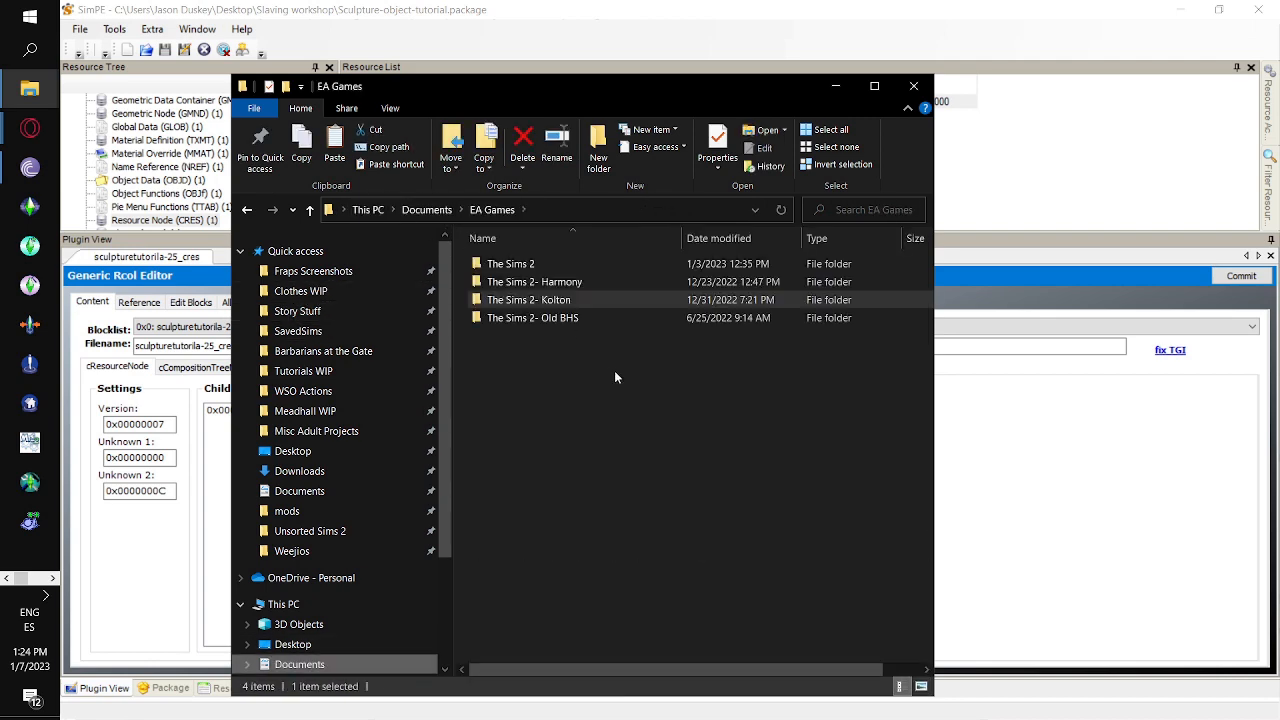
left_click(573, 270)
double_click(572, 270)
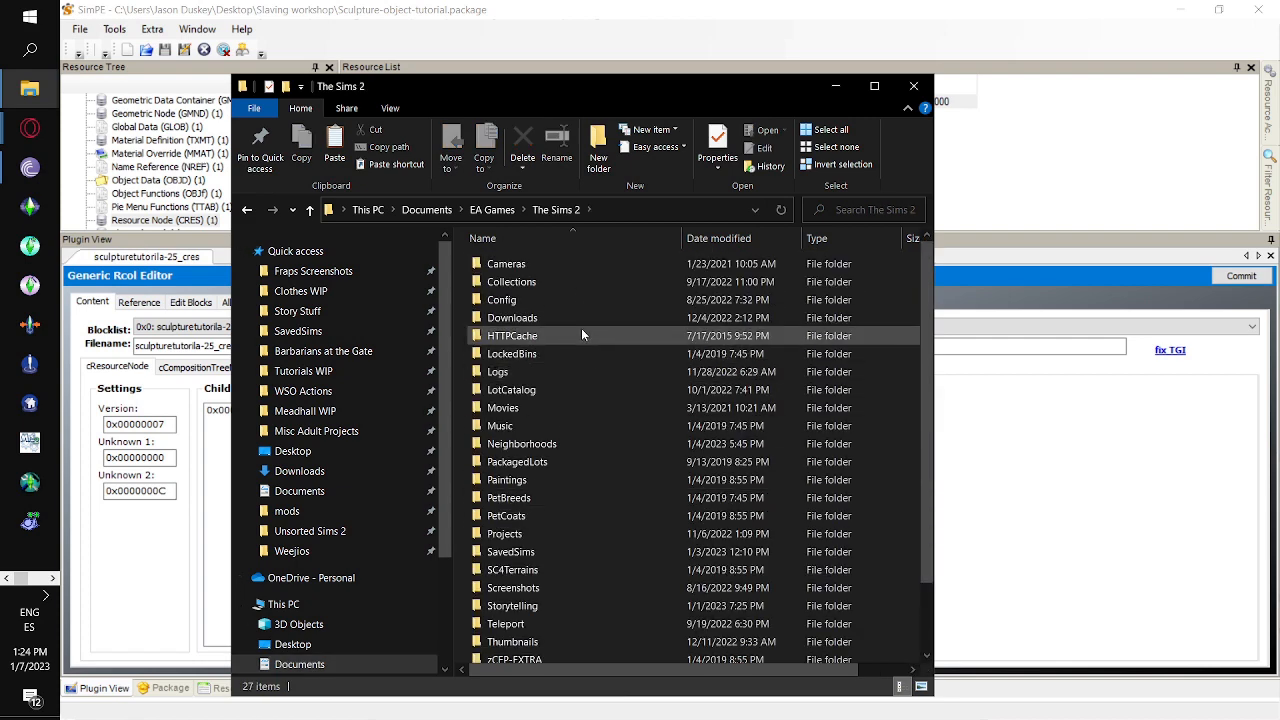
scroll(595, 340, "down", 1)
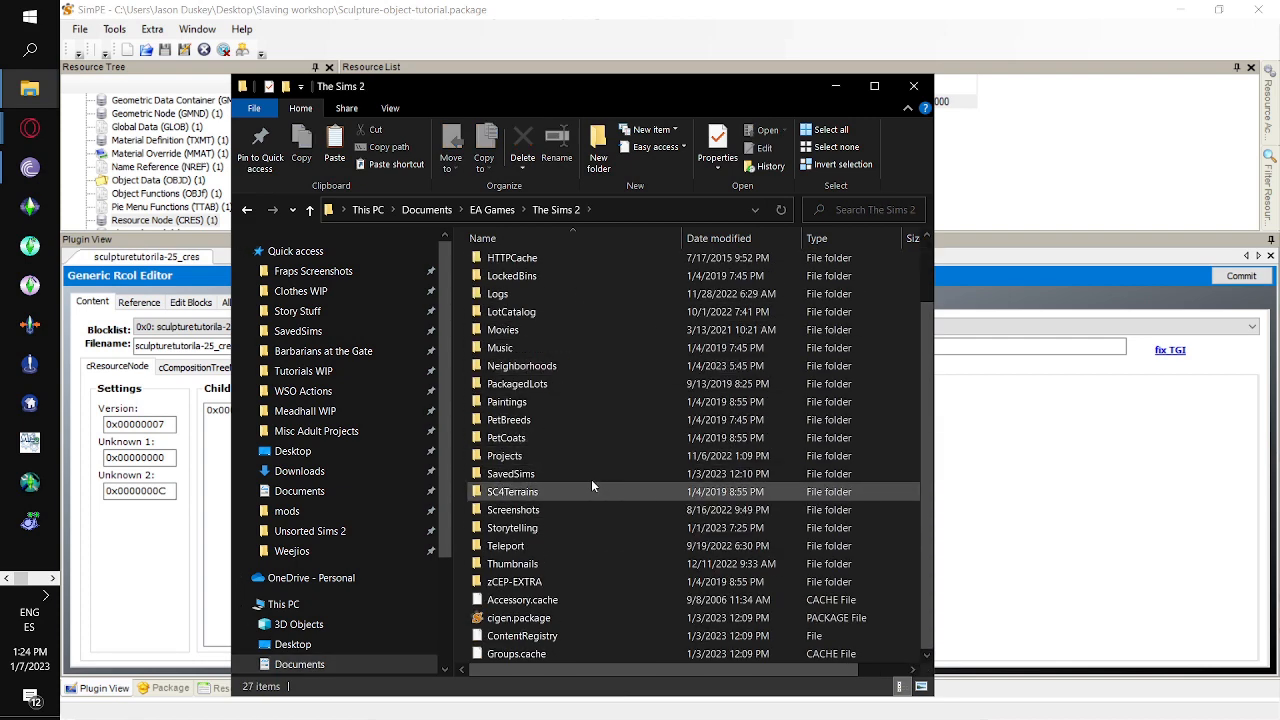
scroll(586, 474, "up", 2)
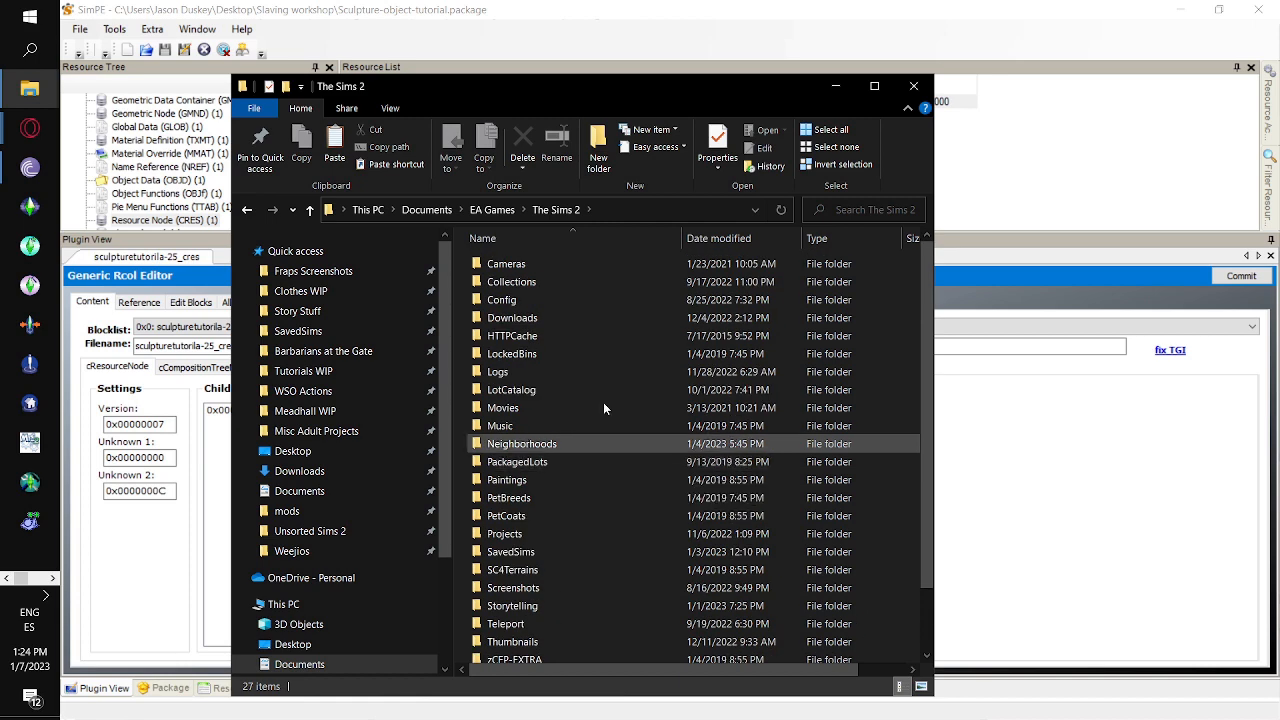
double_click(600, 319)
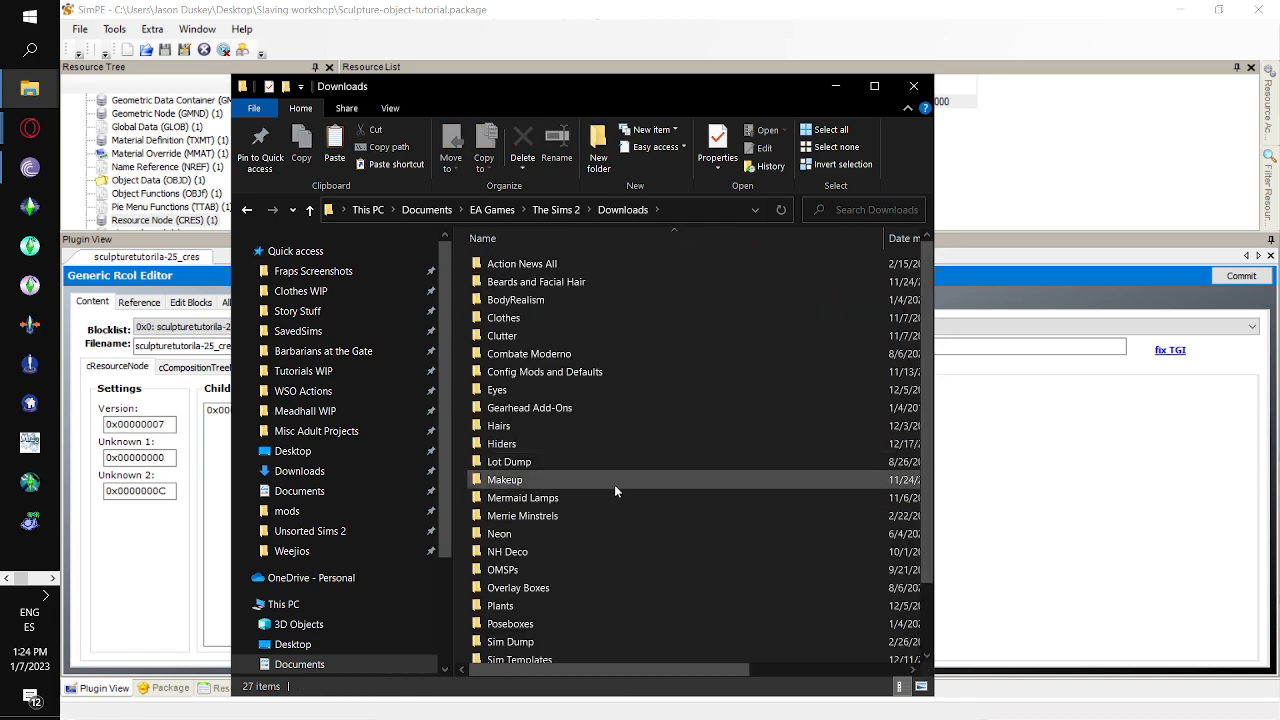
scroll(615, 500, "down", 2)
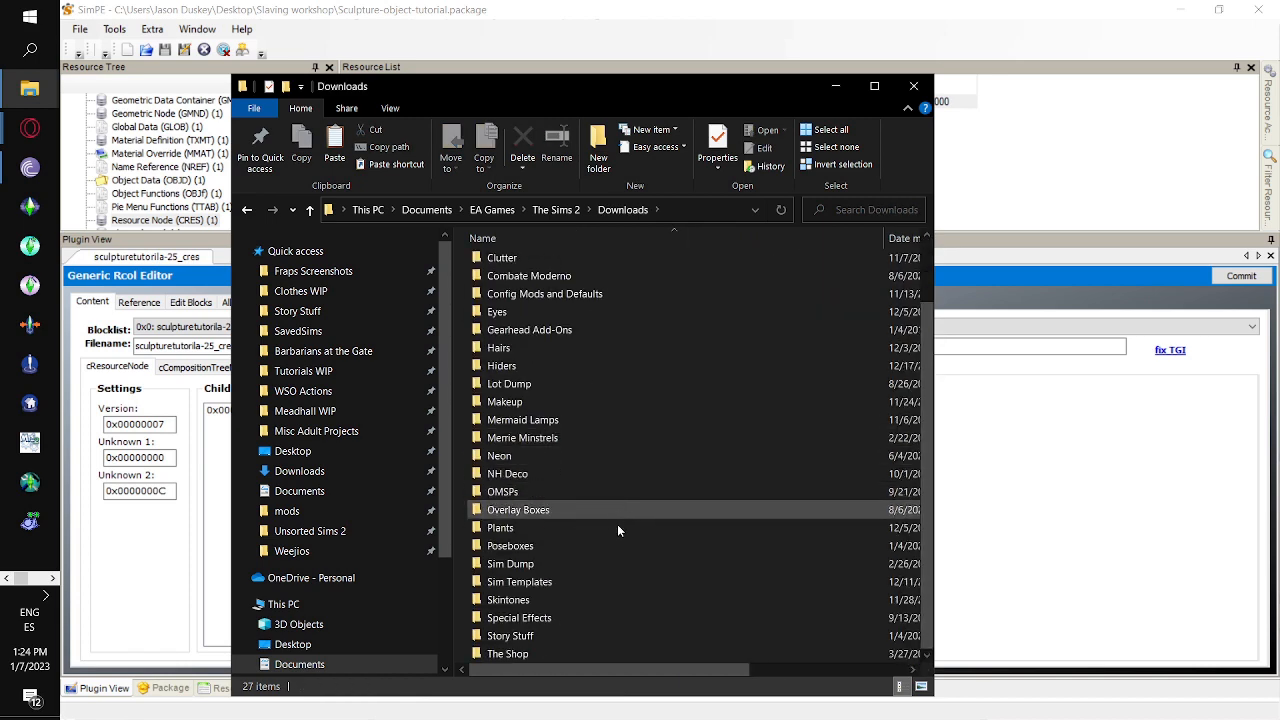
double_click(593, 635)
- Paste the two copied packages into the Story Stuff folder and return to SimPE
left_click(752, 408)
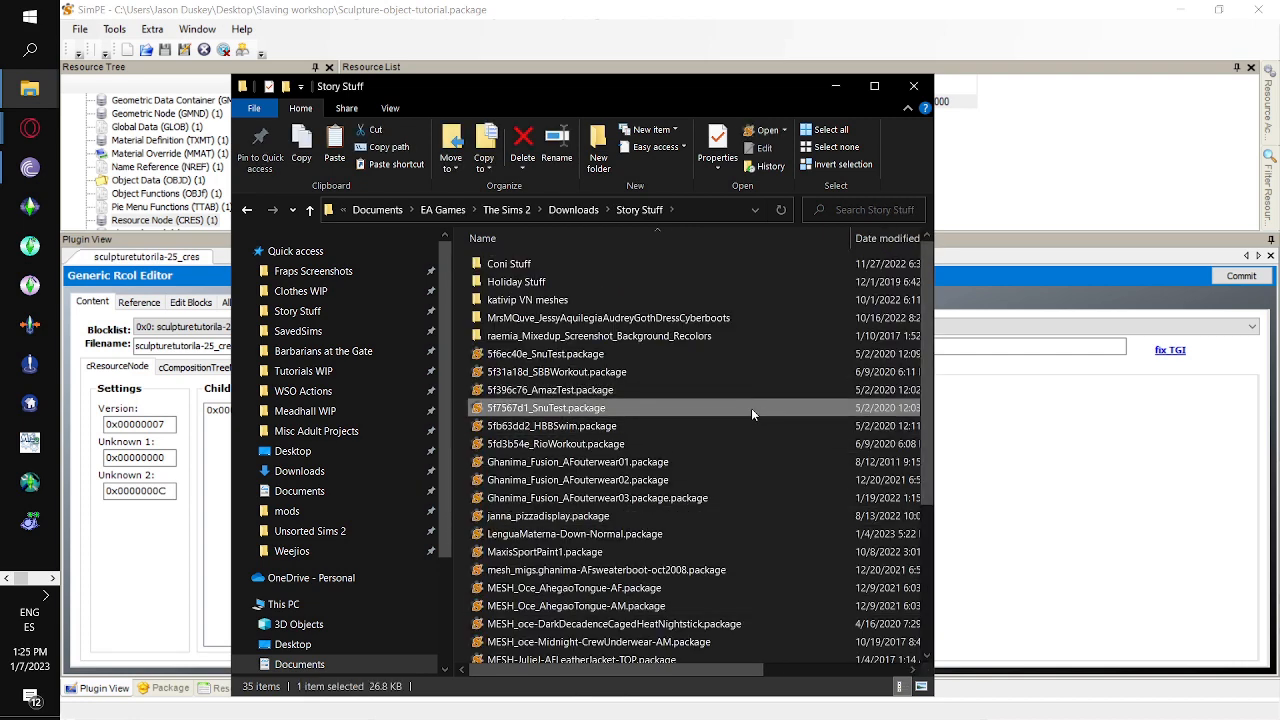
key("ctrl+v")
left_click(645, 303)
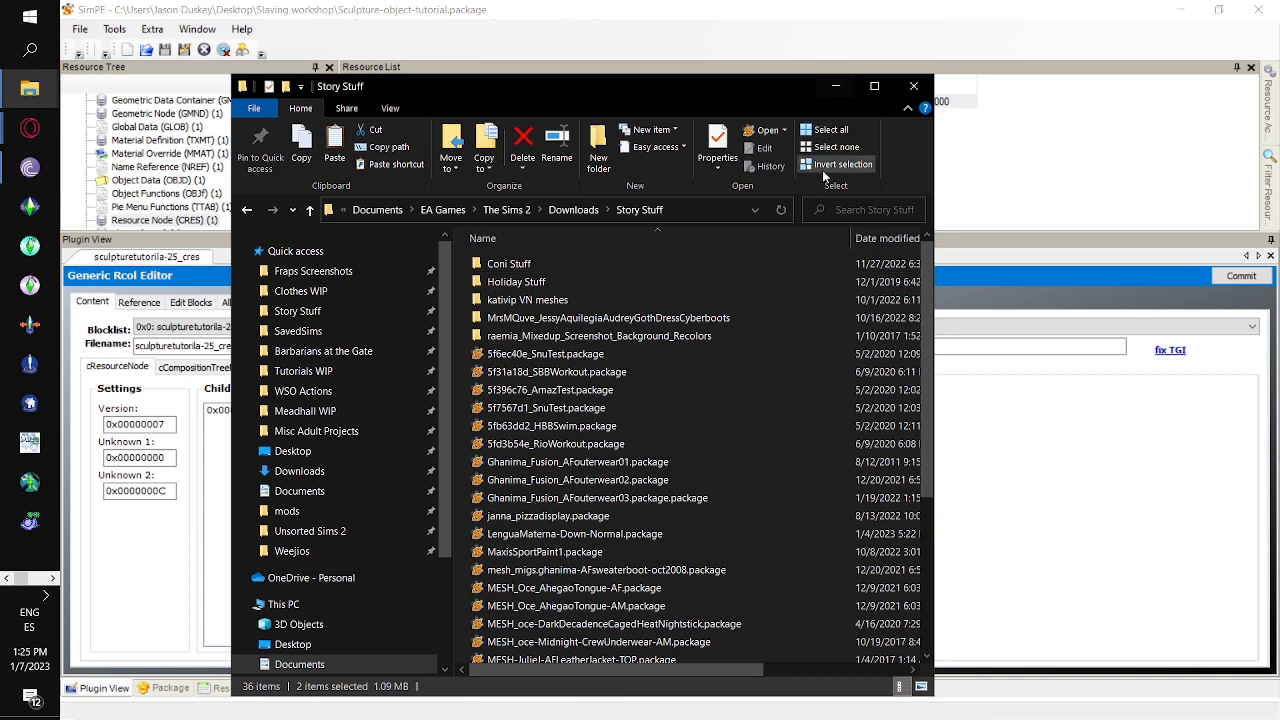
left_click(838, 89)
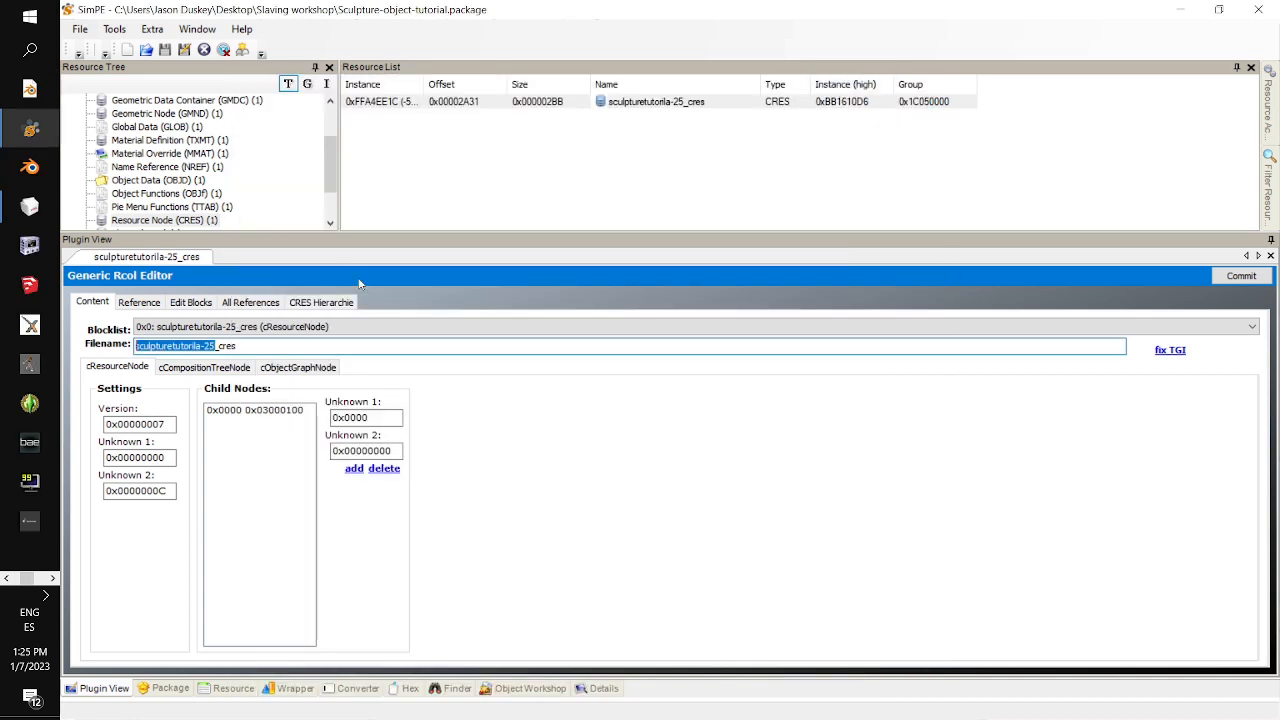
- Examine the Object Data of the original sculpture package in decimal format, covering its prices and catalogue sorting
left_click(148, 180)
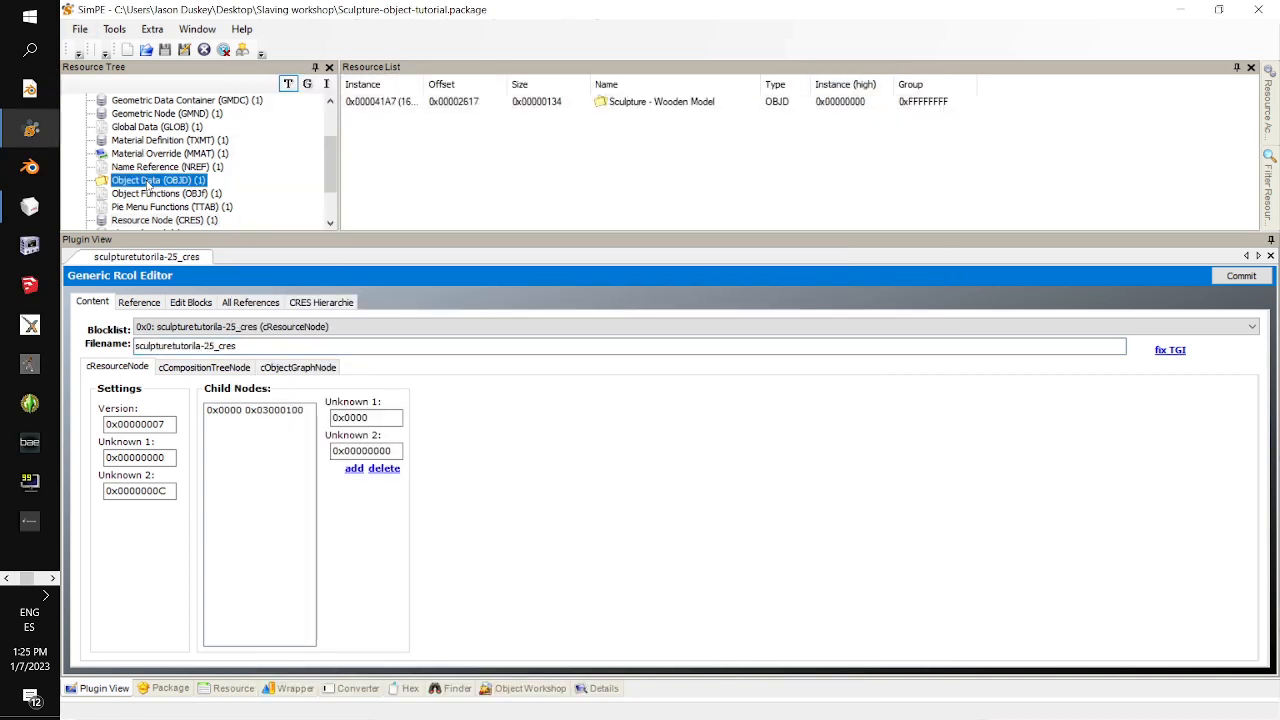
left_click(506, 103)
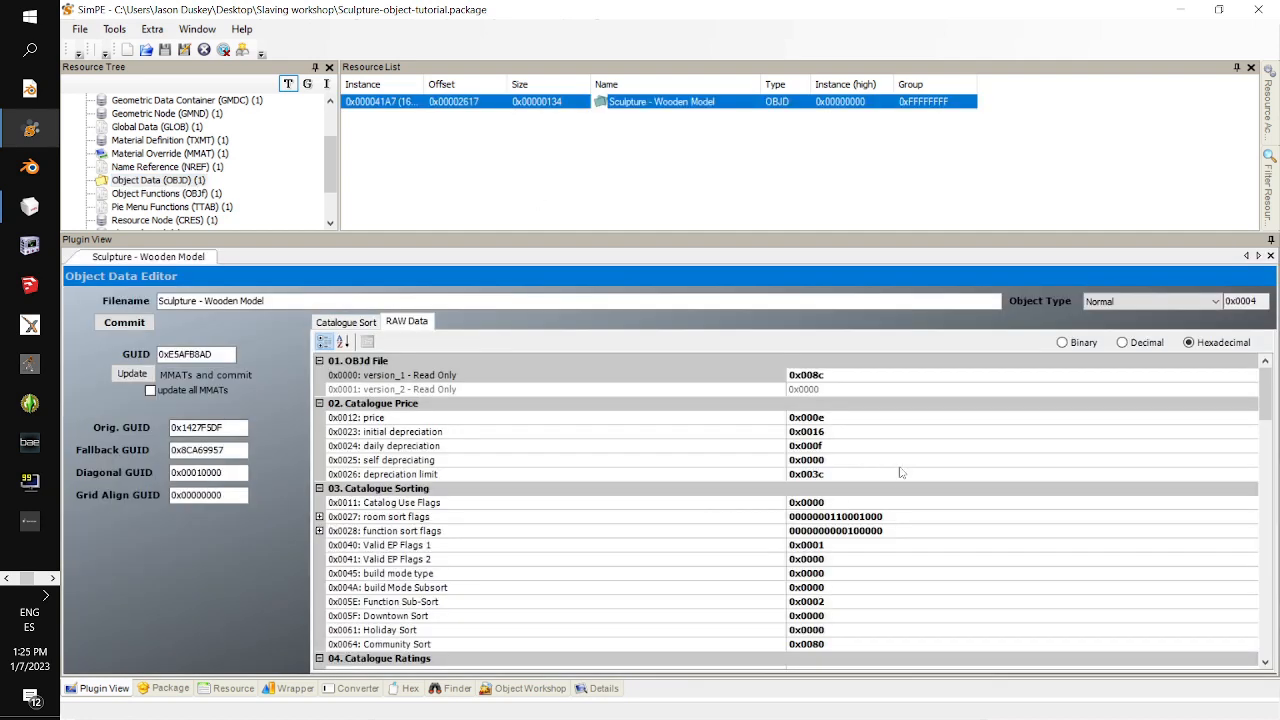
left_click(1124, 343)
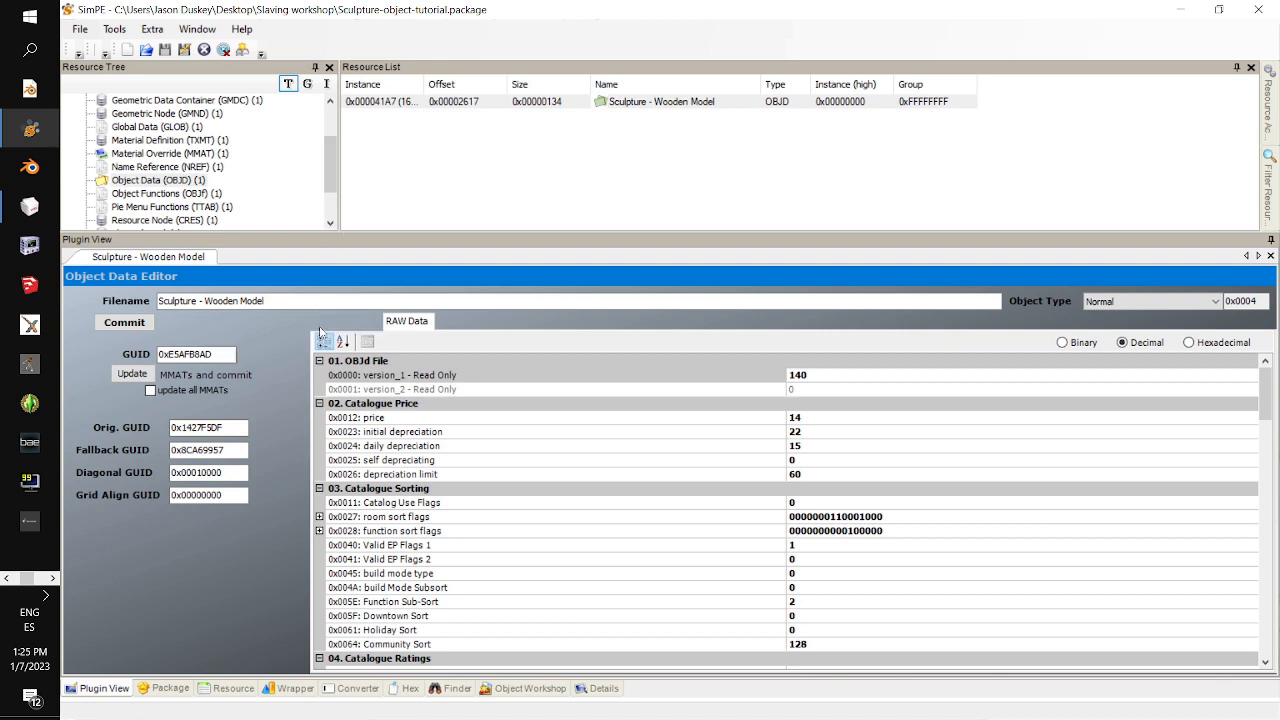
left_click(320, 326)
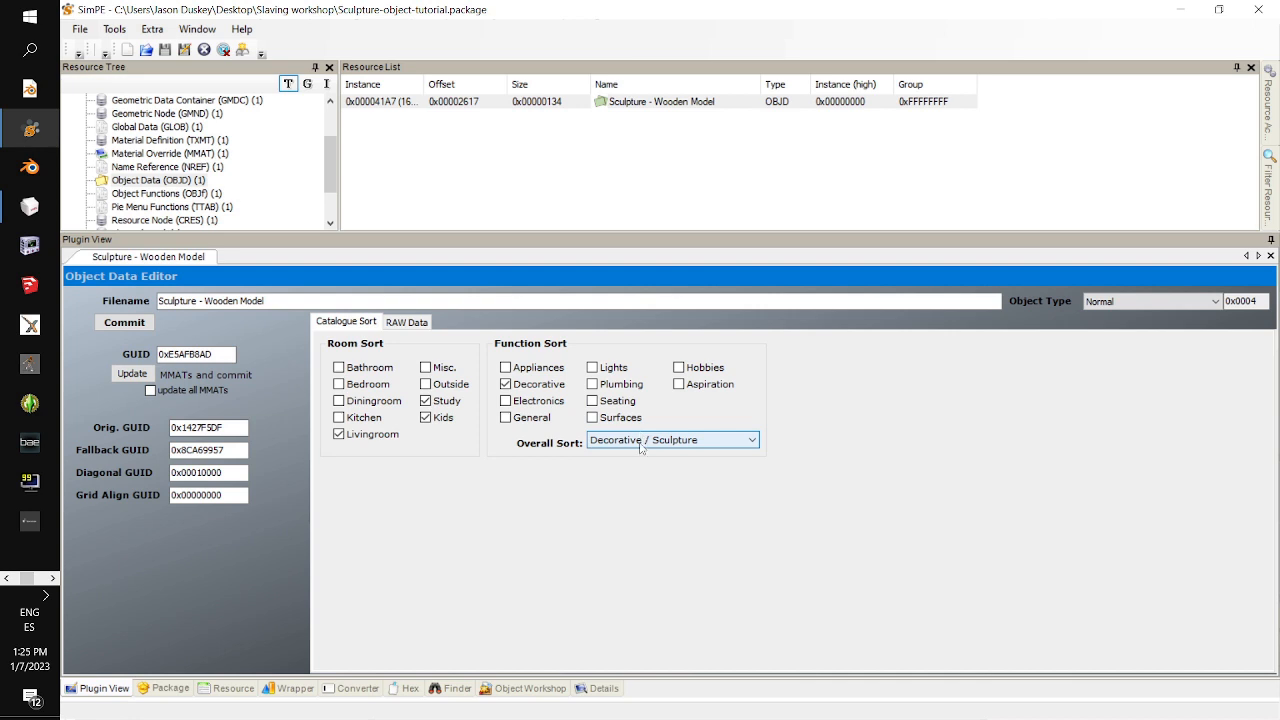
left_click(430, 325)
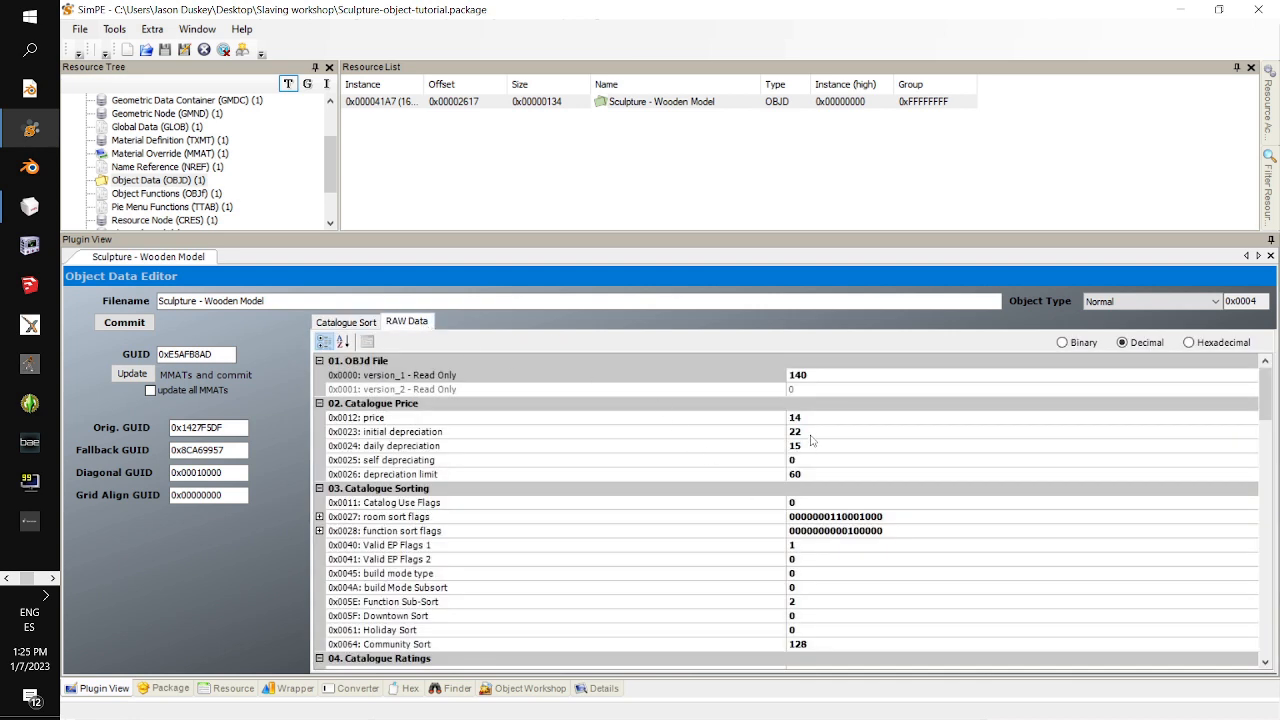
- Open Slaving-object-tutorial.package from the Slaving workshop folder and examine its Object Data prices and catalogue sorting
left_click(80, 29)
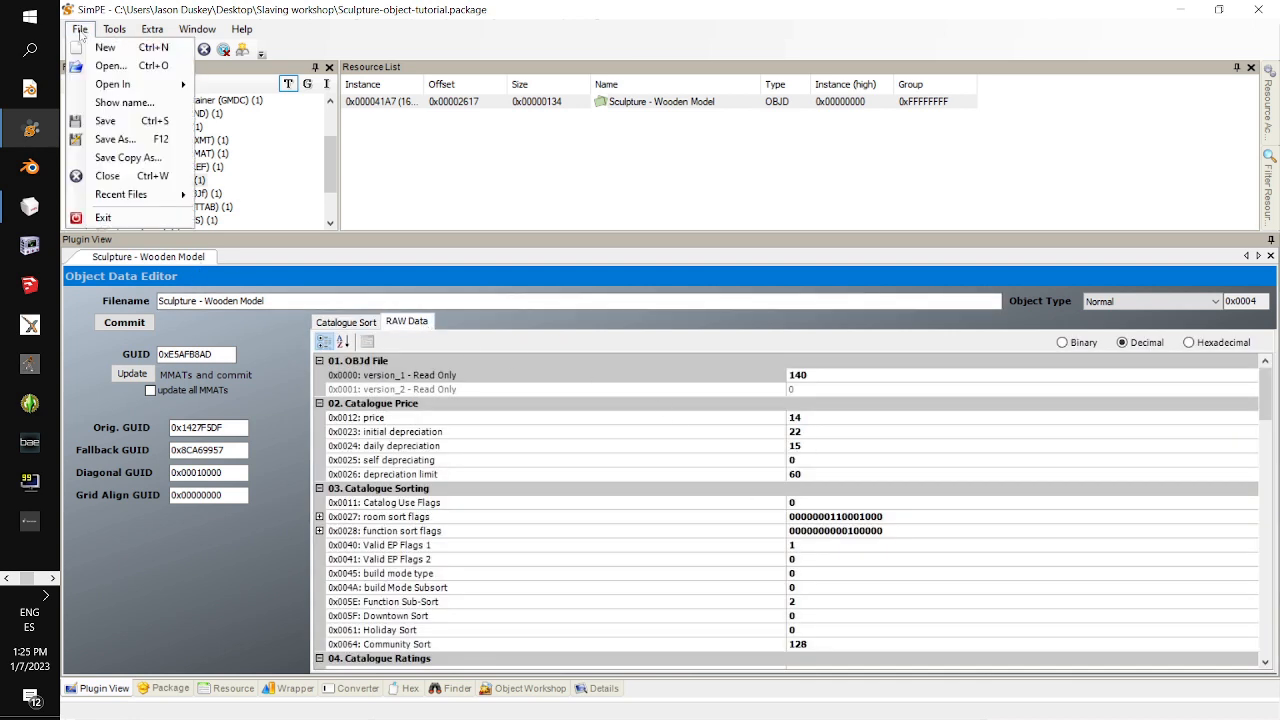
left_click(110, 65)
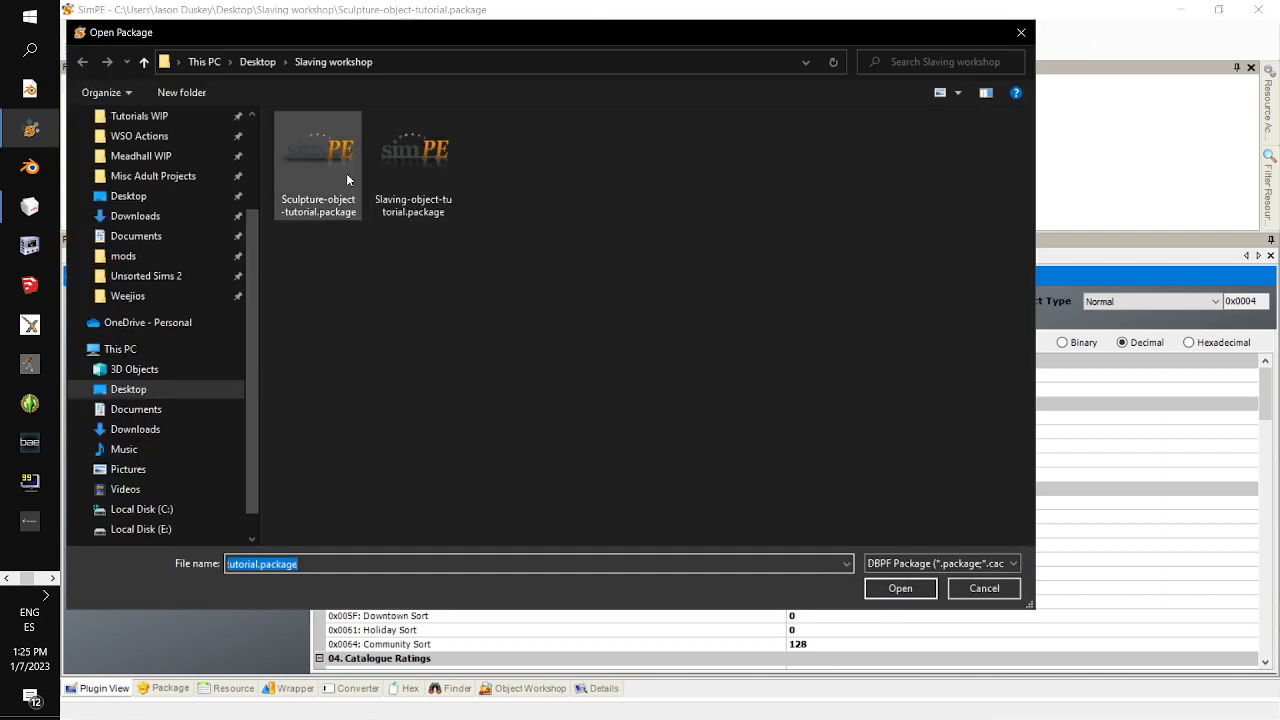
left_click(403, 170)
double_click(403, 172)
left_click(505, 101)
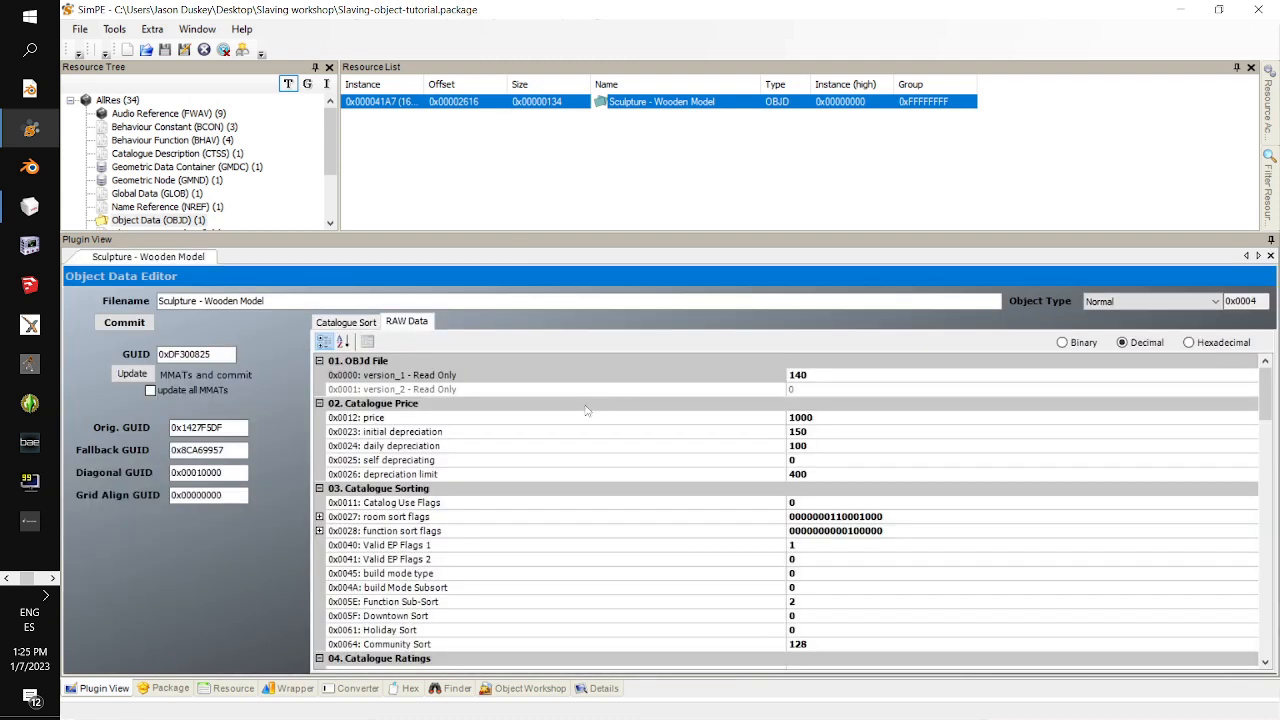
left_click(346, 321)
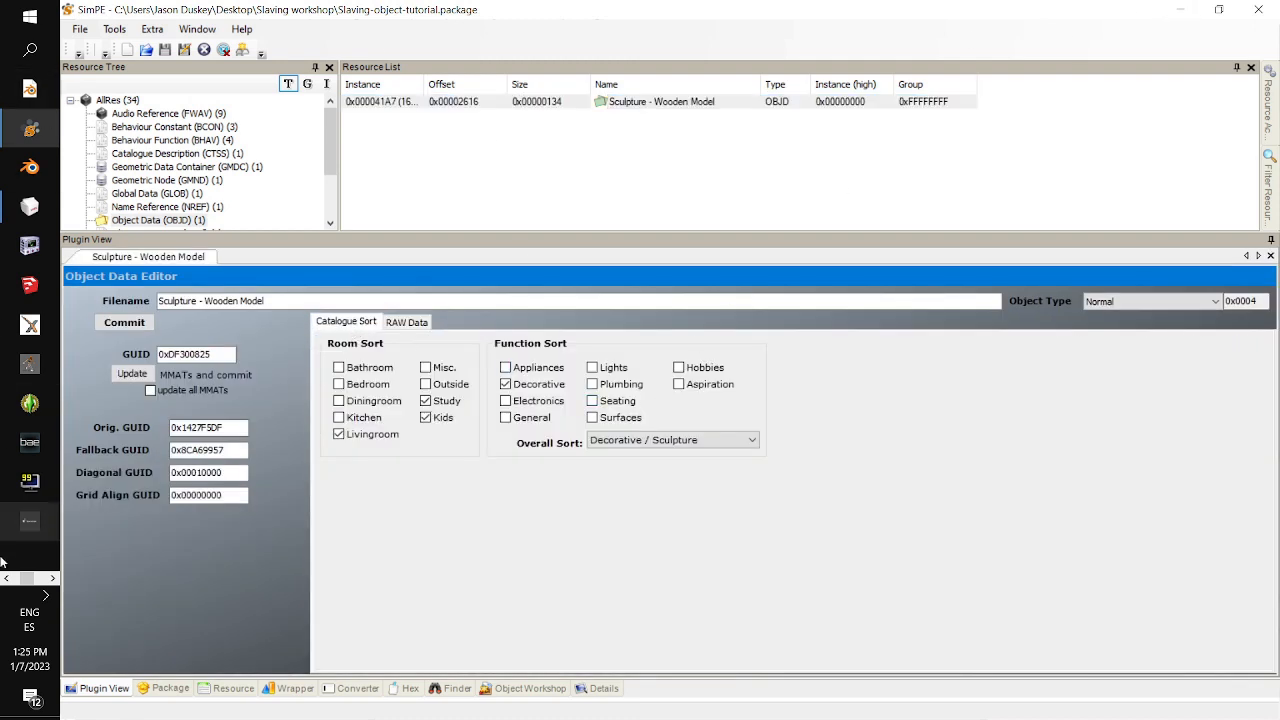
- Switch to The Sims 2 and place the small gorilla from the Decorative sculptures on the white floor
left_click(50, 579)
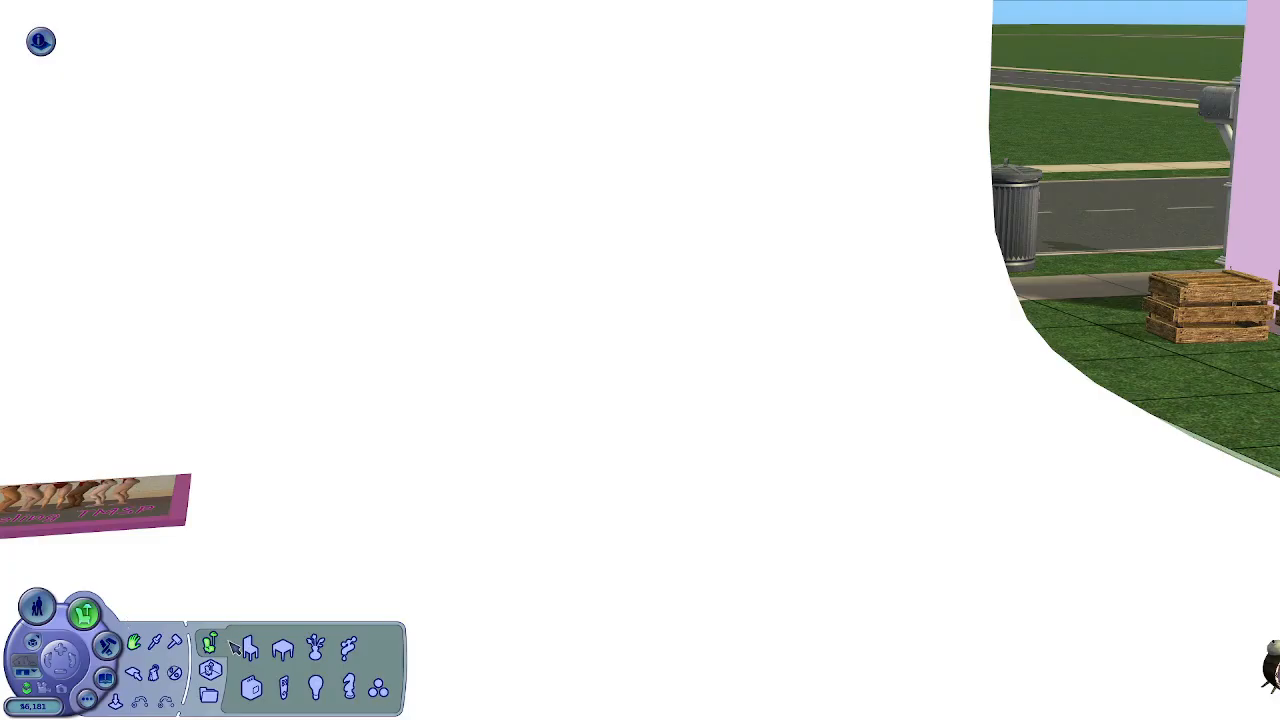
left_click(320, 654)
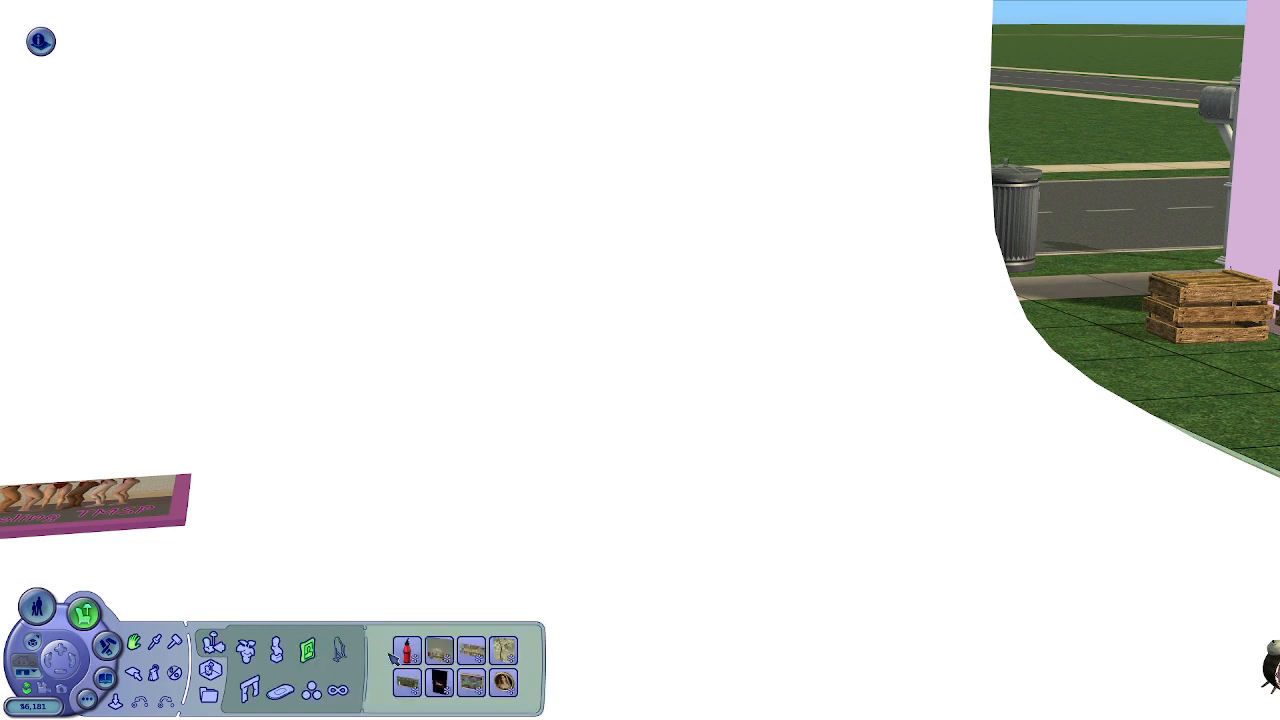
left_click(309, 660)
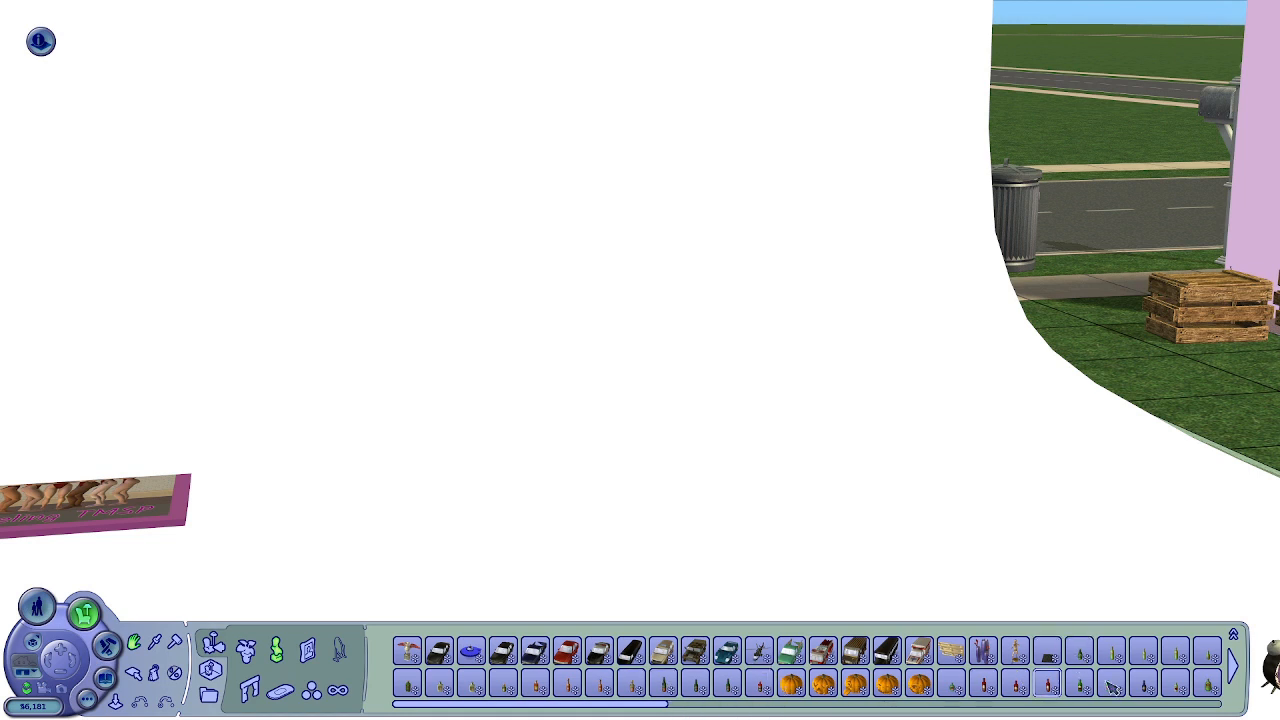
left_click(1231, 668)
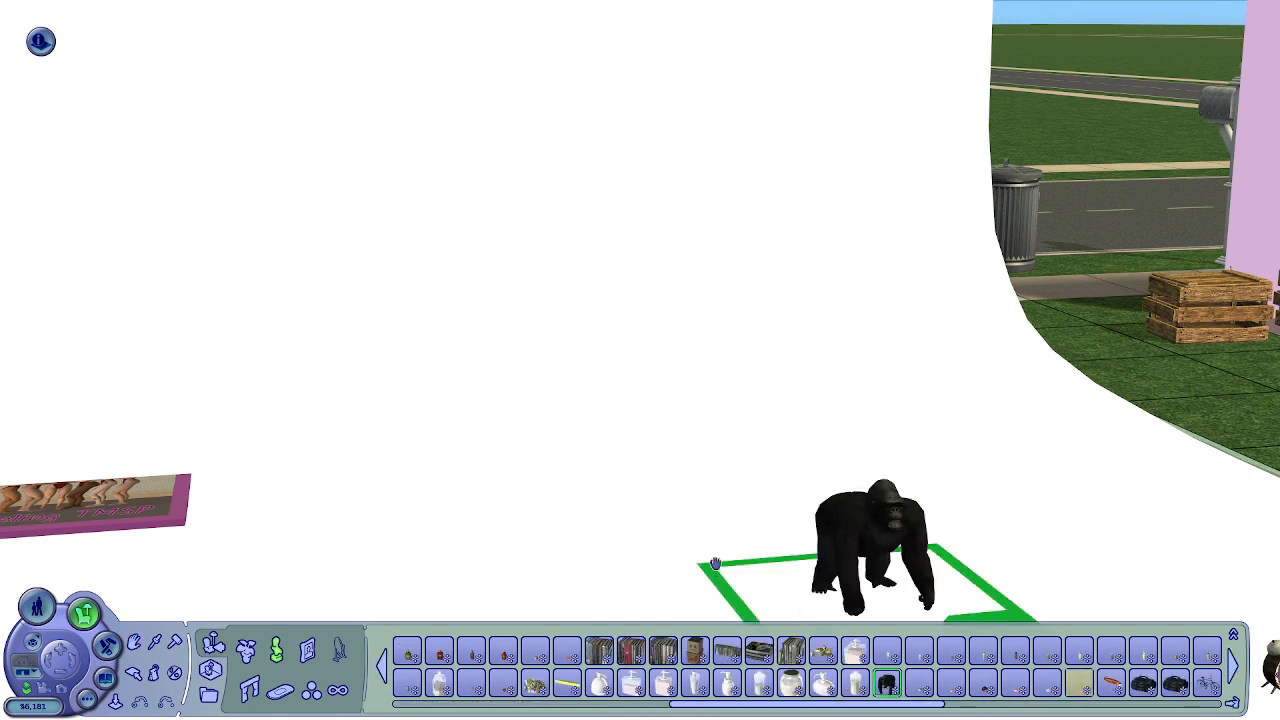
left_click(786, 520)
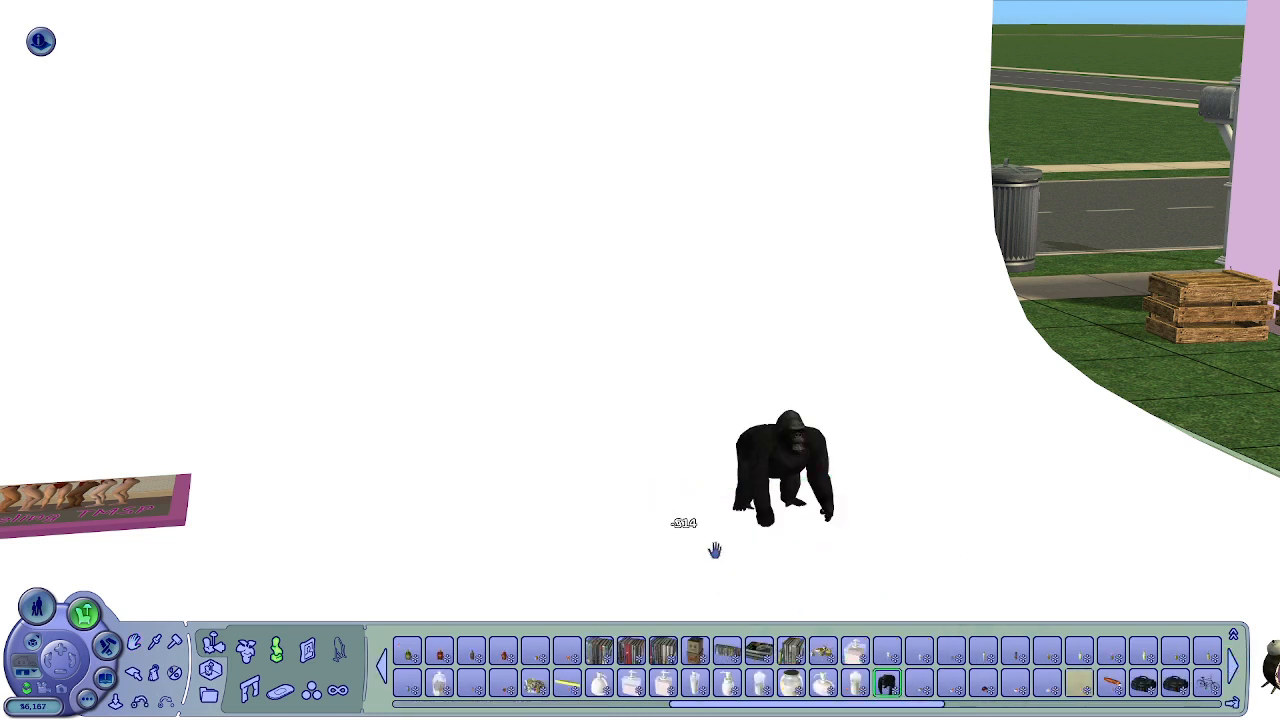
- Place the bigger gorilla sculpture beside the small one and compare both up close in camera mode
left_click(1236, 667)
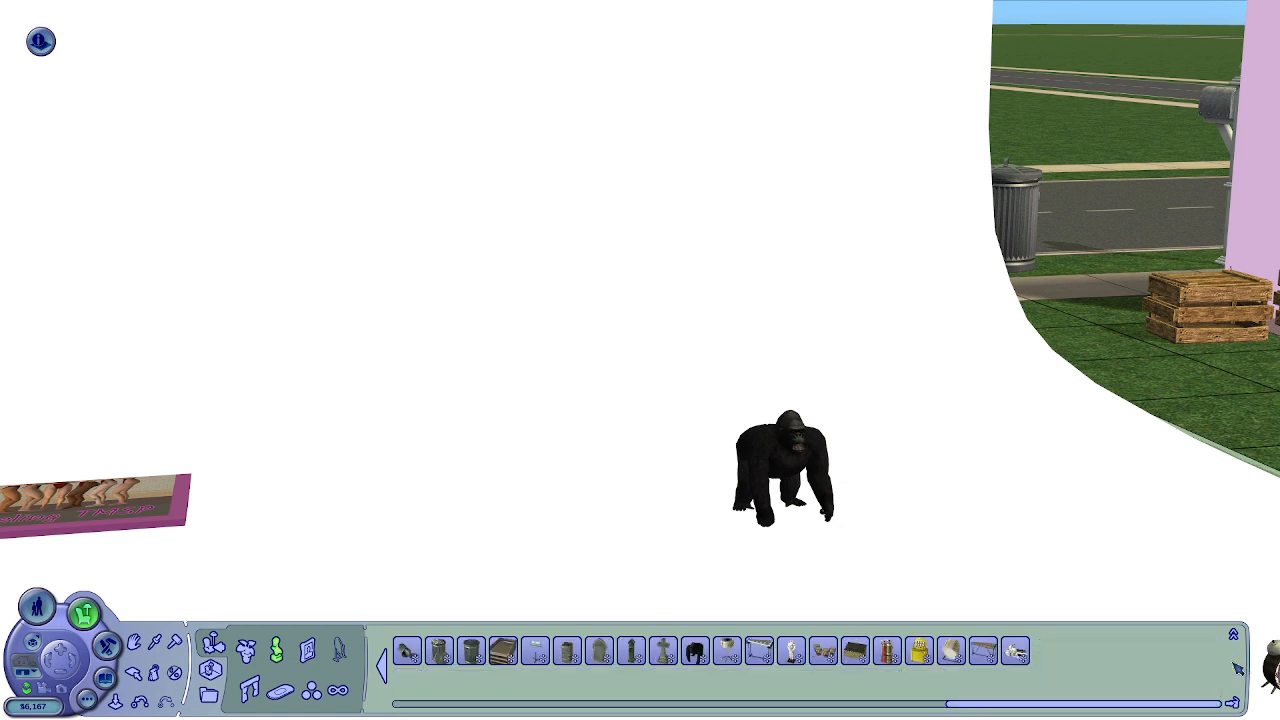
left_click(695, 651)
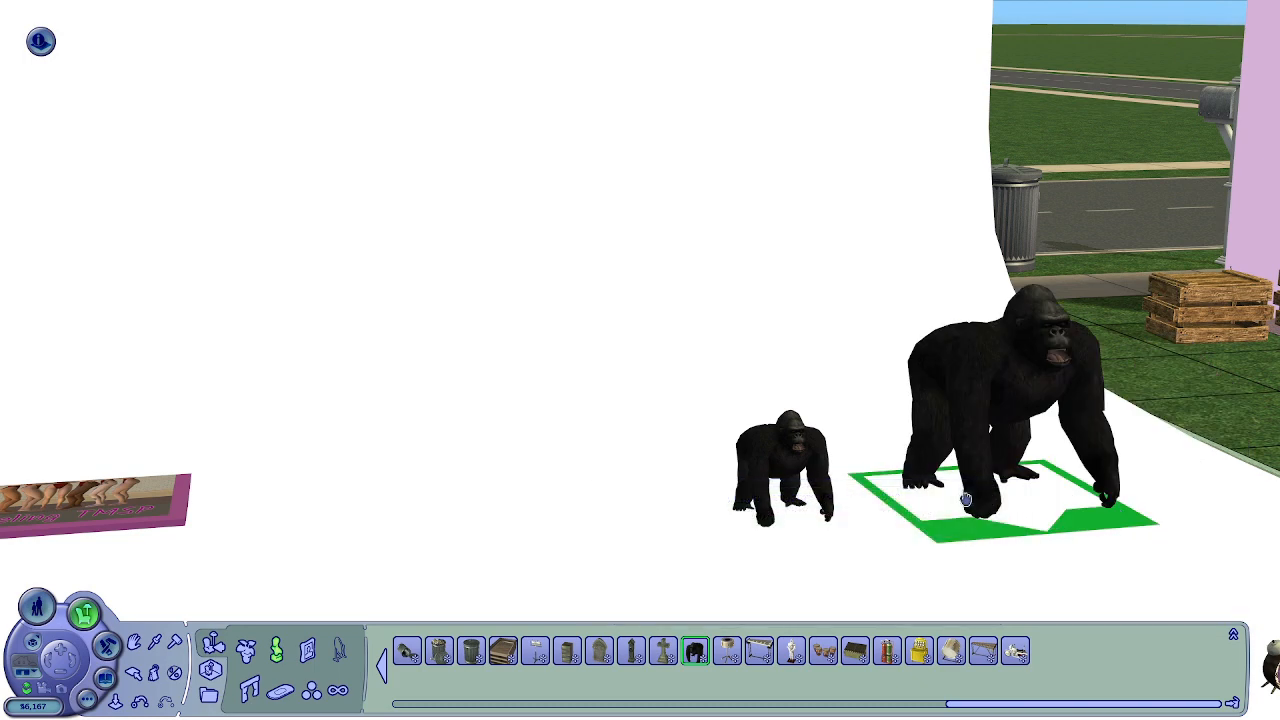
left_click(962, 499)
scroll(951, 506, "up", 2)
key("Tab")
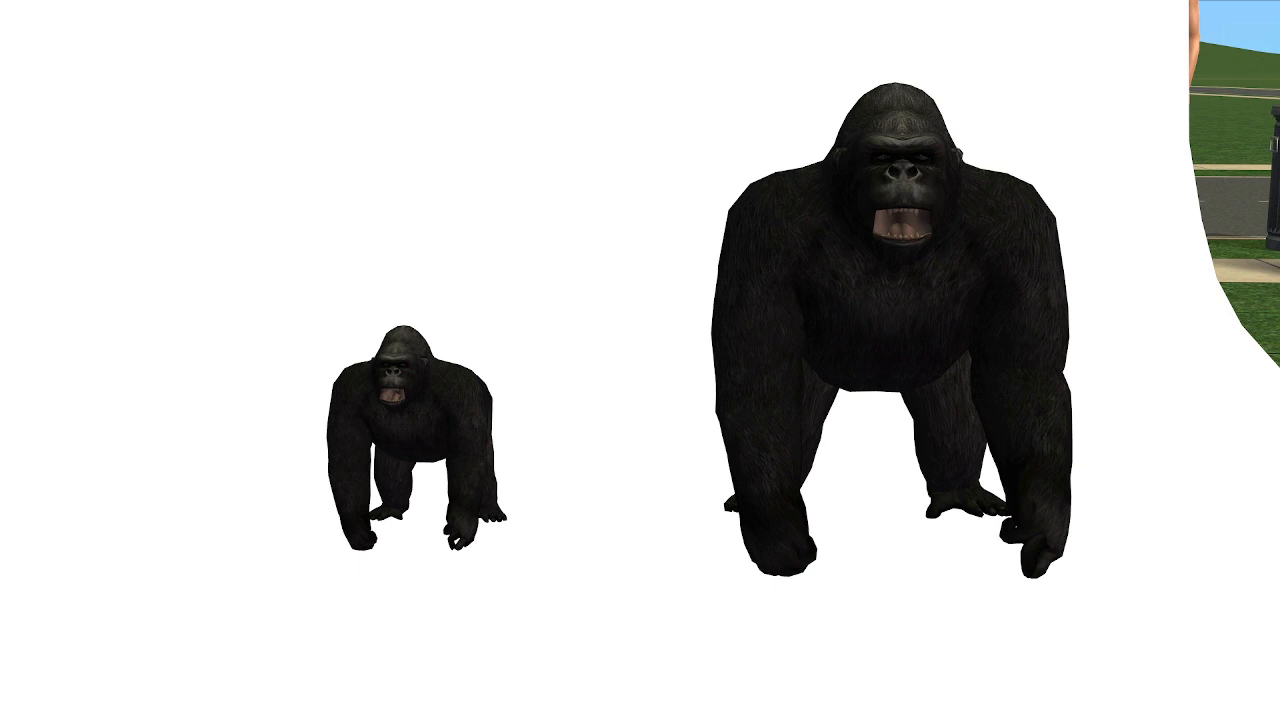
key("Tab")
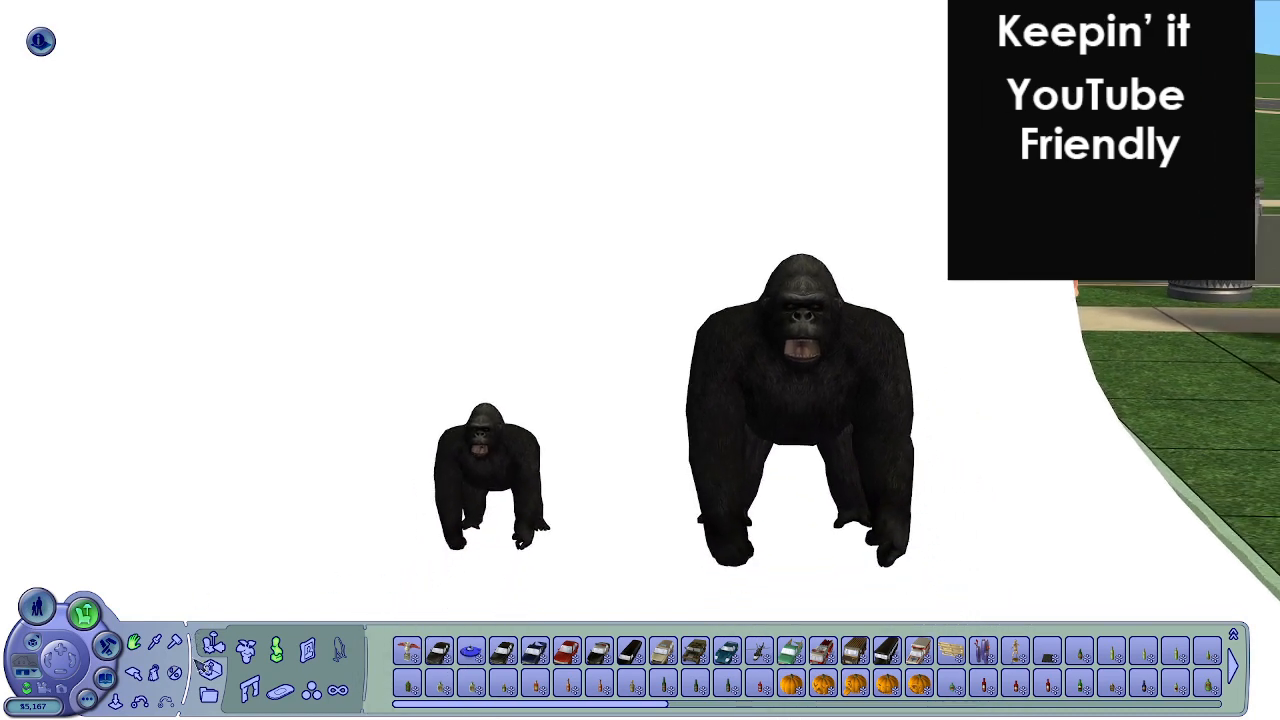
- Check the available recolours of the small and the bigger gorilla sculptures with the Design tool
left_click(160, 678)
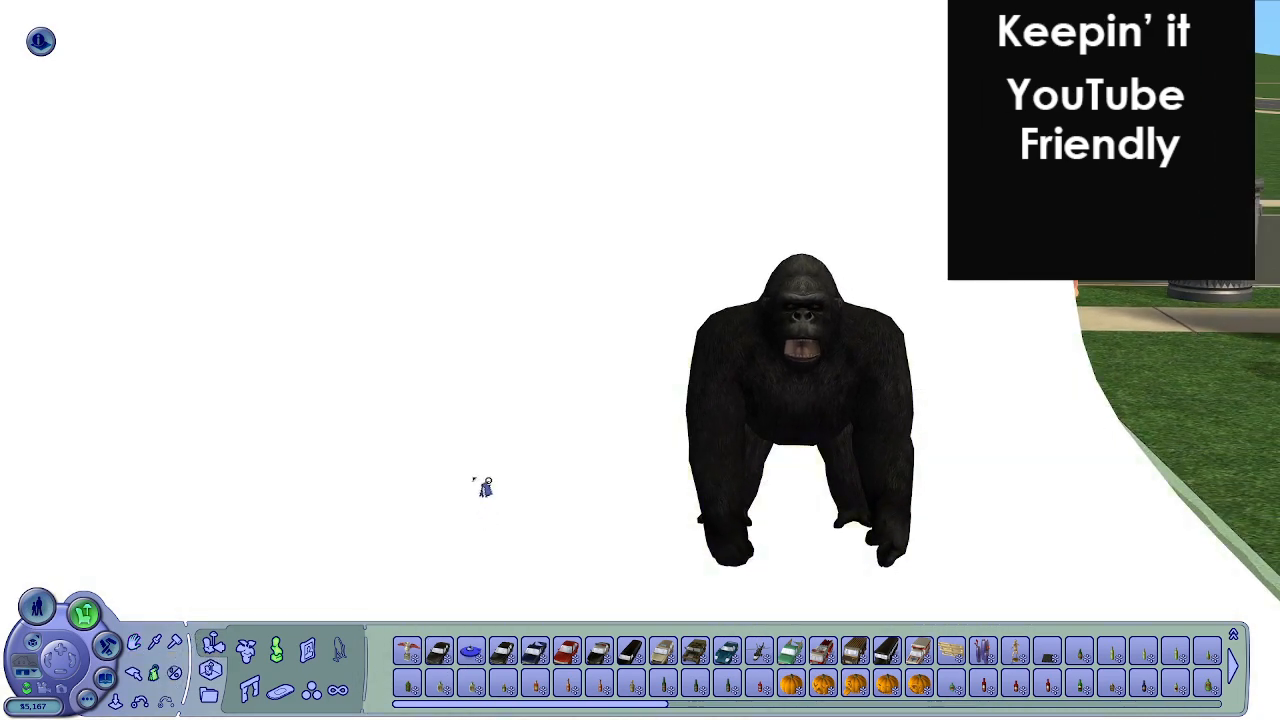
left_click(481, 487)
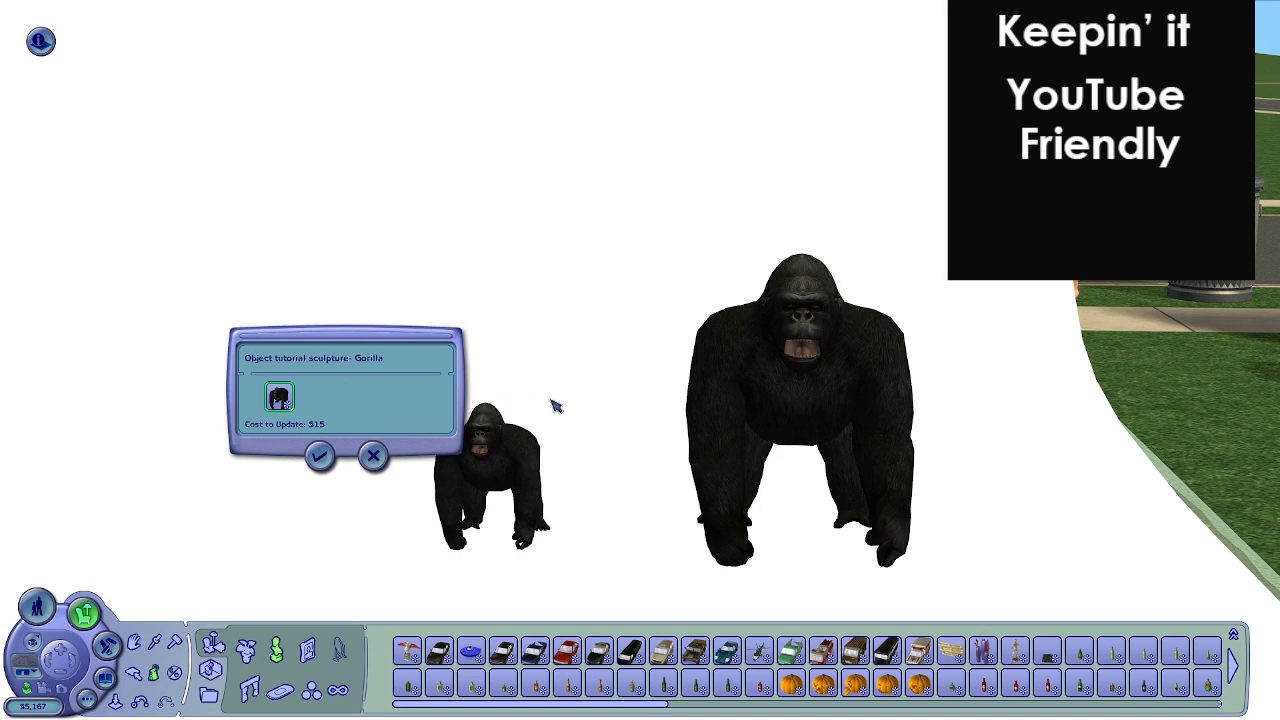
left_click(373, 456)
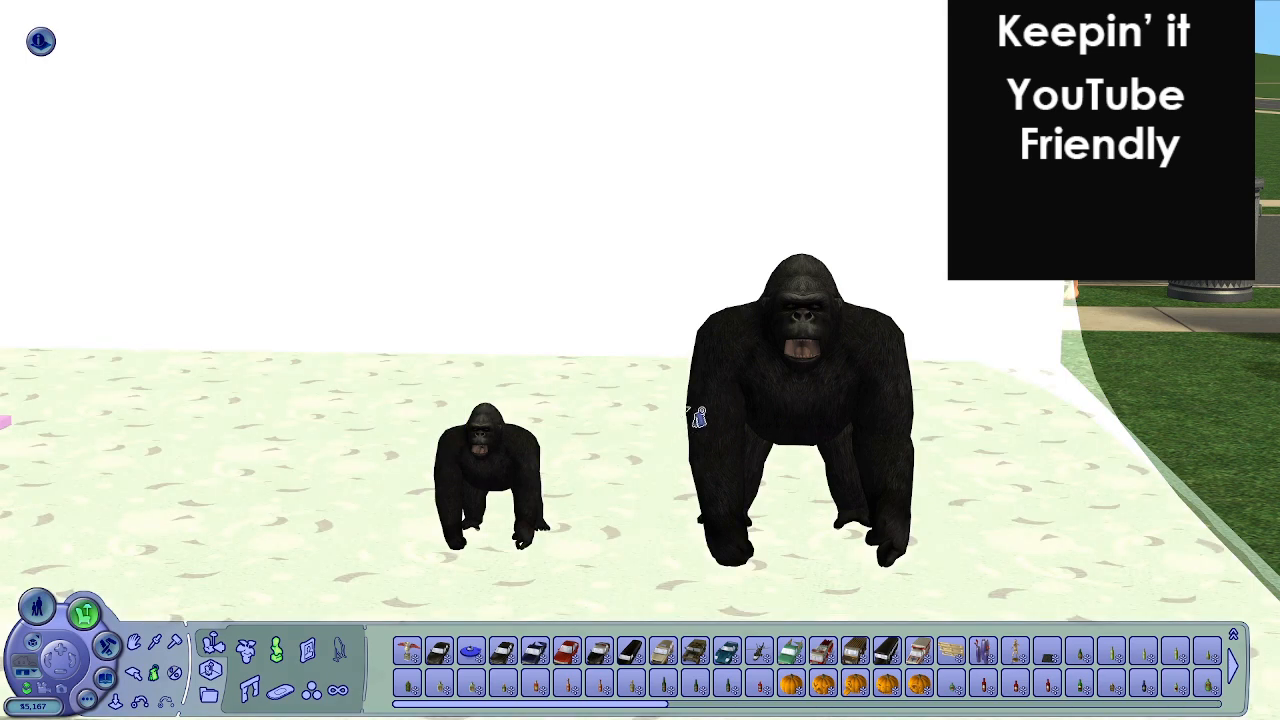
left_click(731, 409)
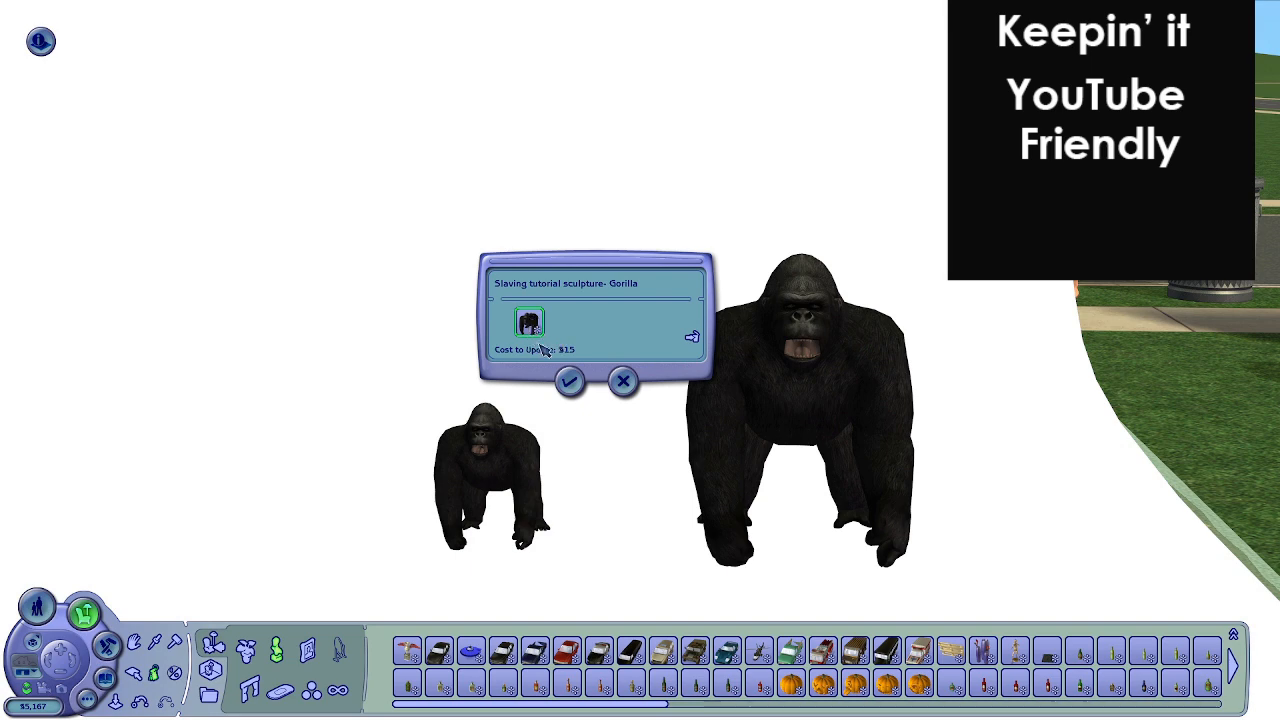
left_click(571, 381)
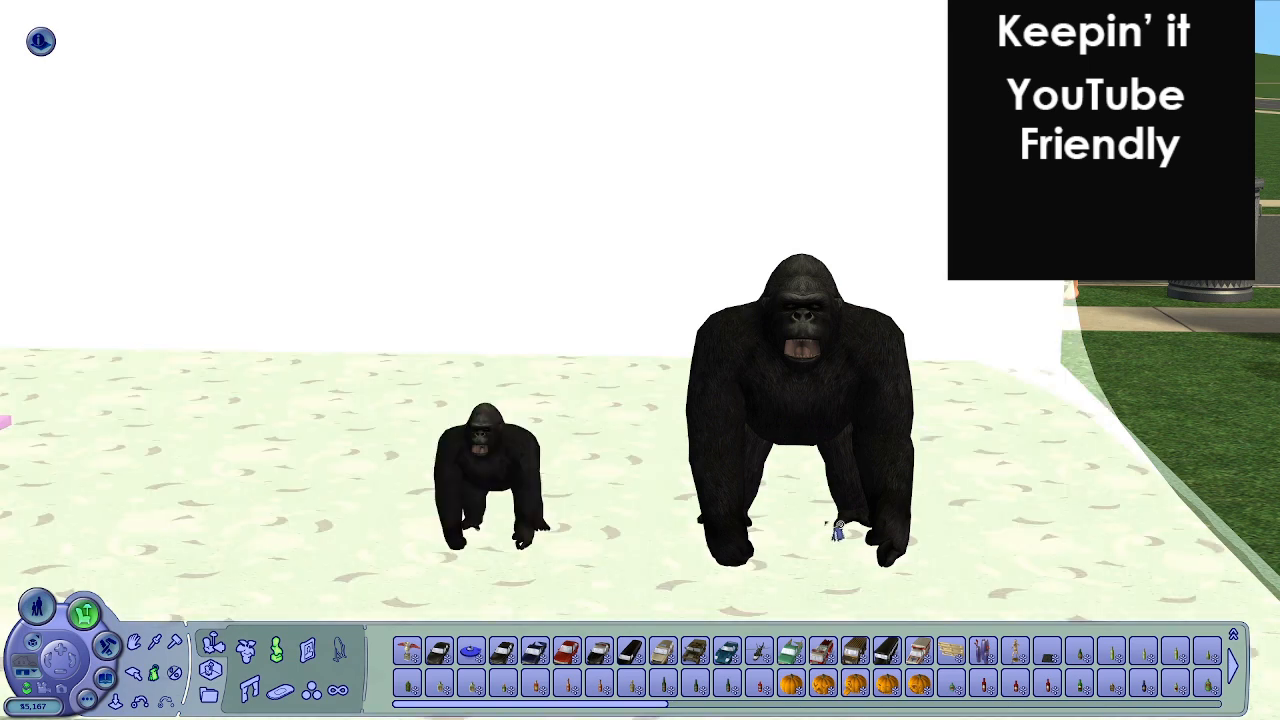
- Leave the buy catalogue and open the game options
scroll(805, 588, "down", 3)
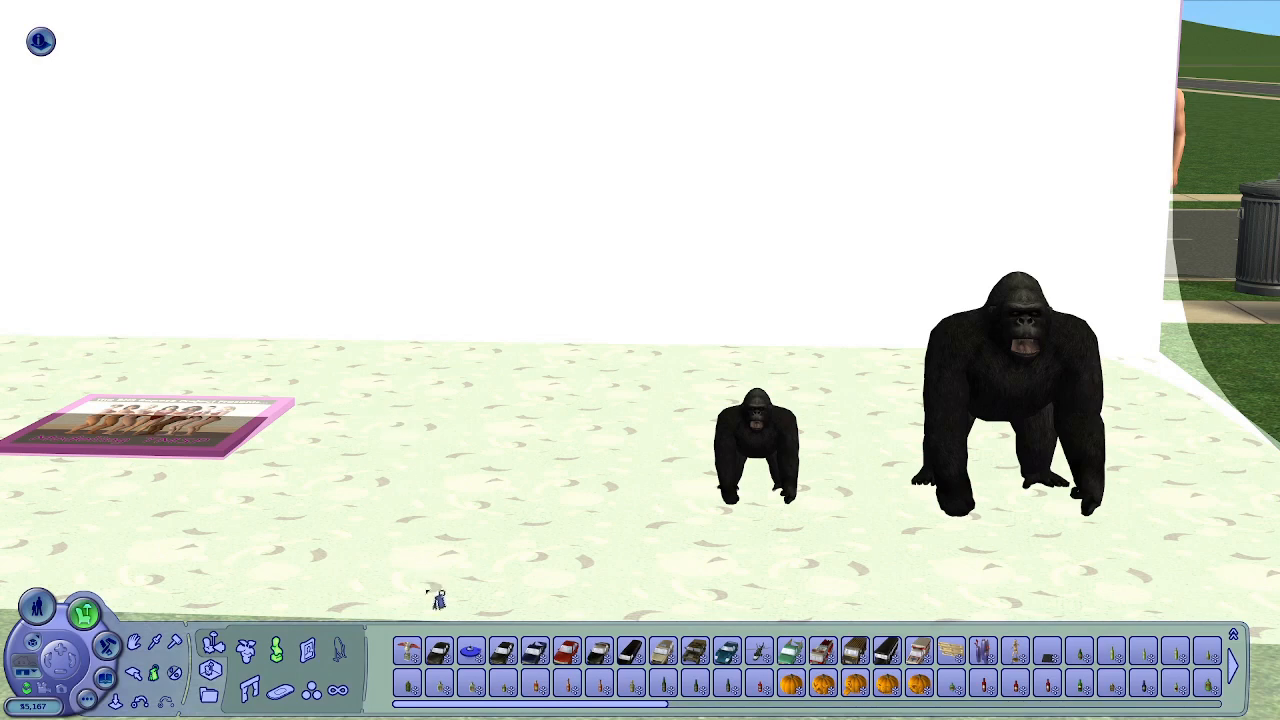
left_click(515, 644)
left_click(88, 702)
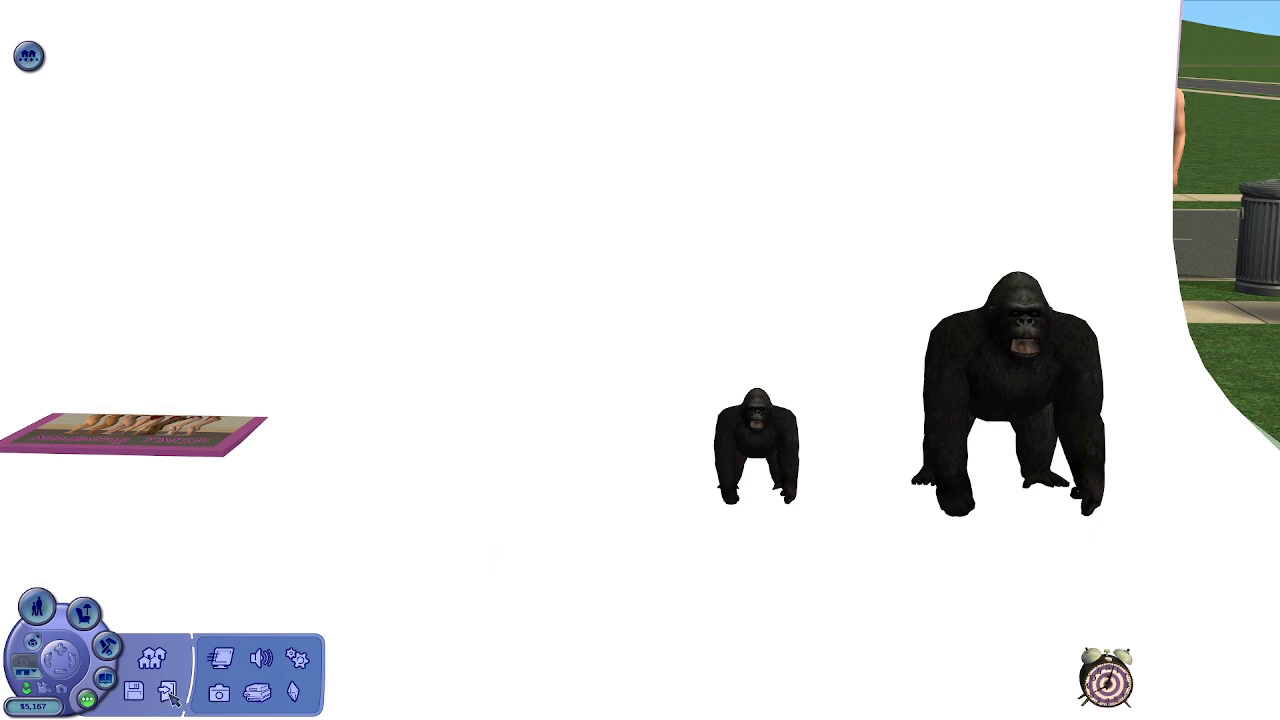